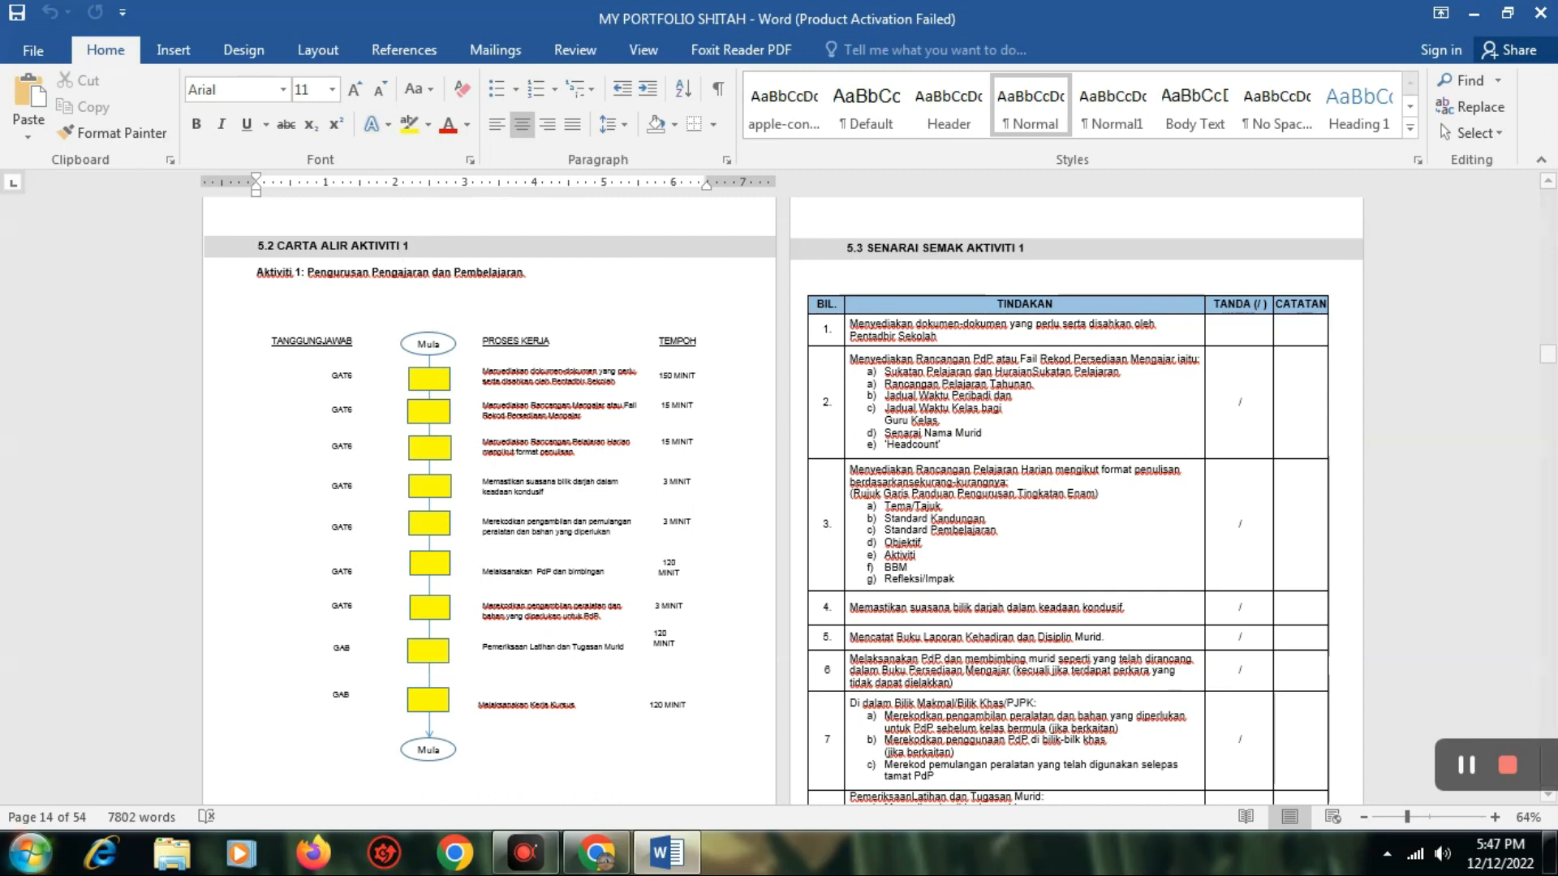
Capture the Carta Alir Aktiviti 1 flowchart page, from its heading to the final Mula shape, with Snipping Tool.
left_click(24, 863)
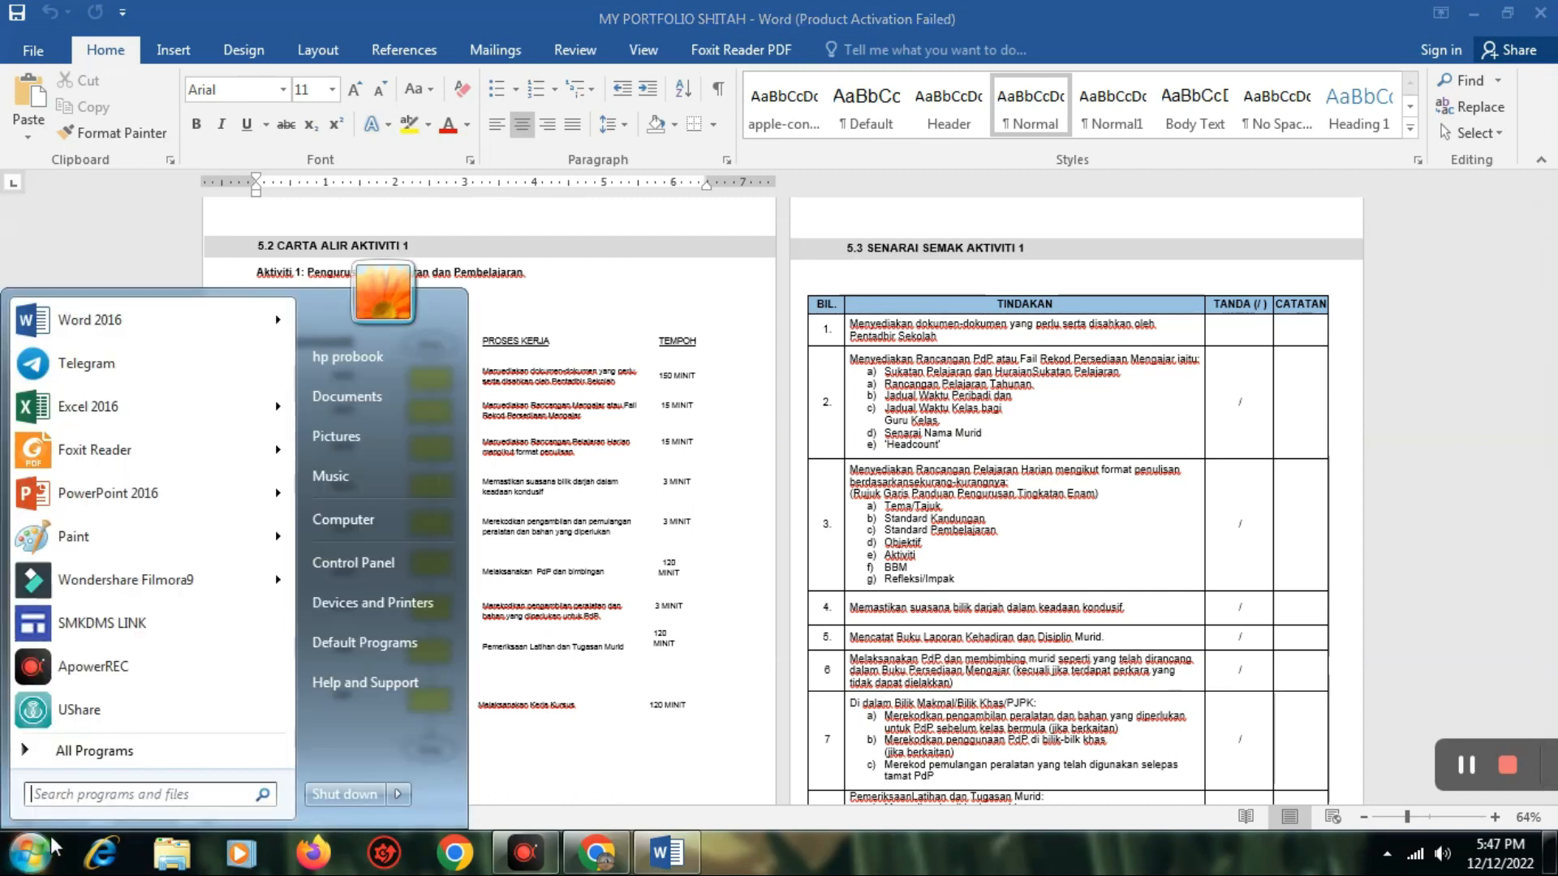
type("snippi")
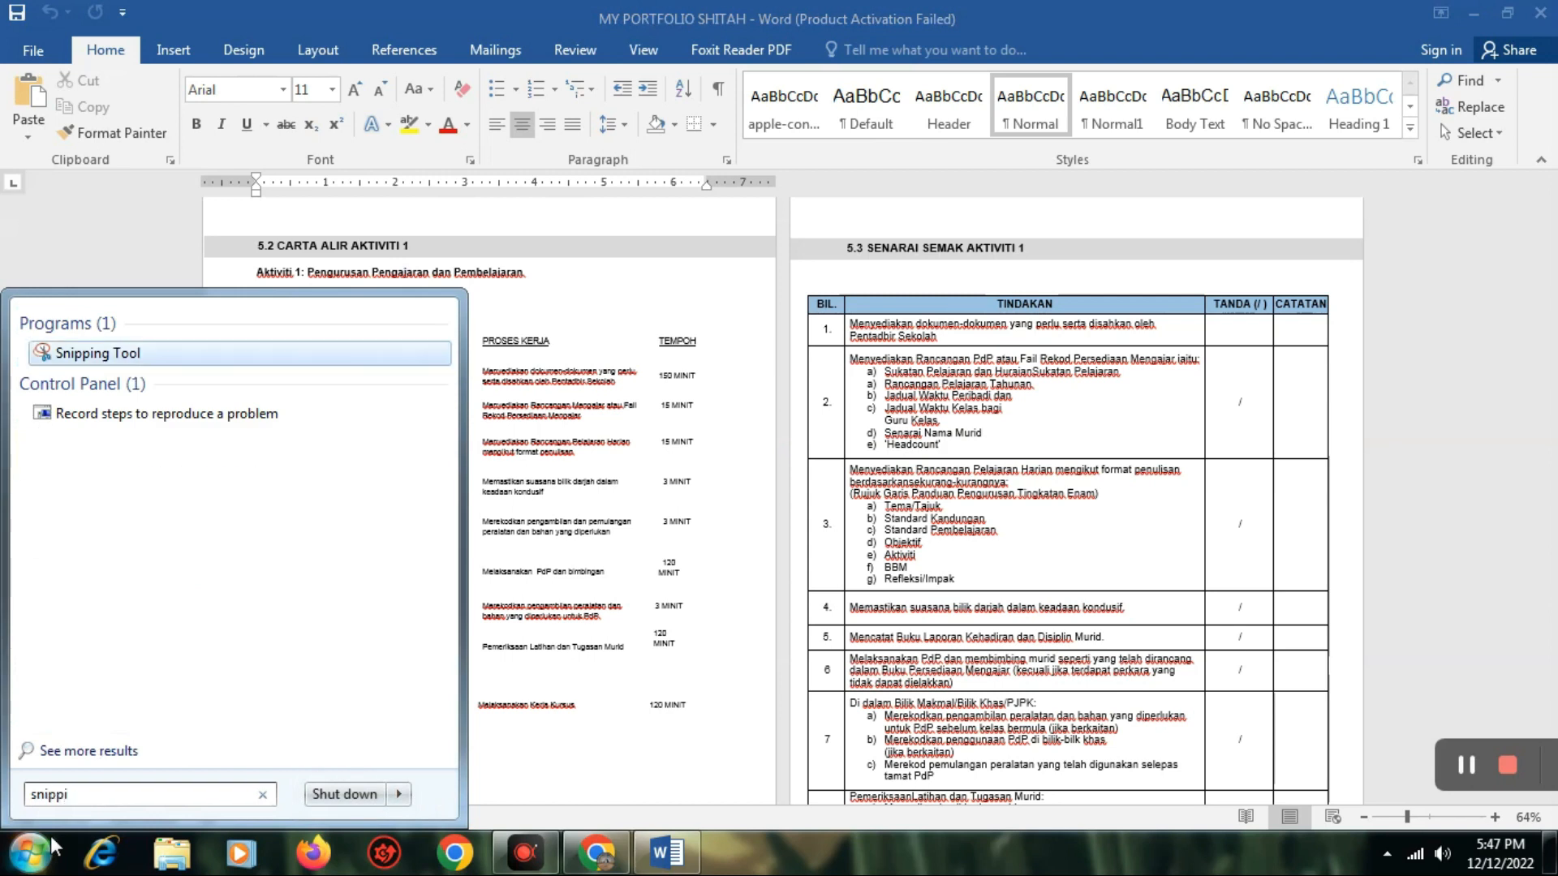
left_click(128, 354)
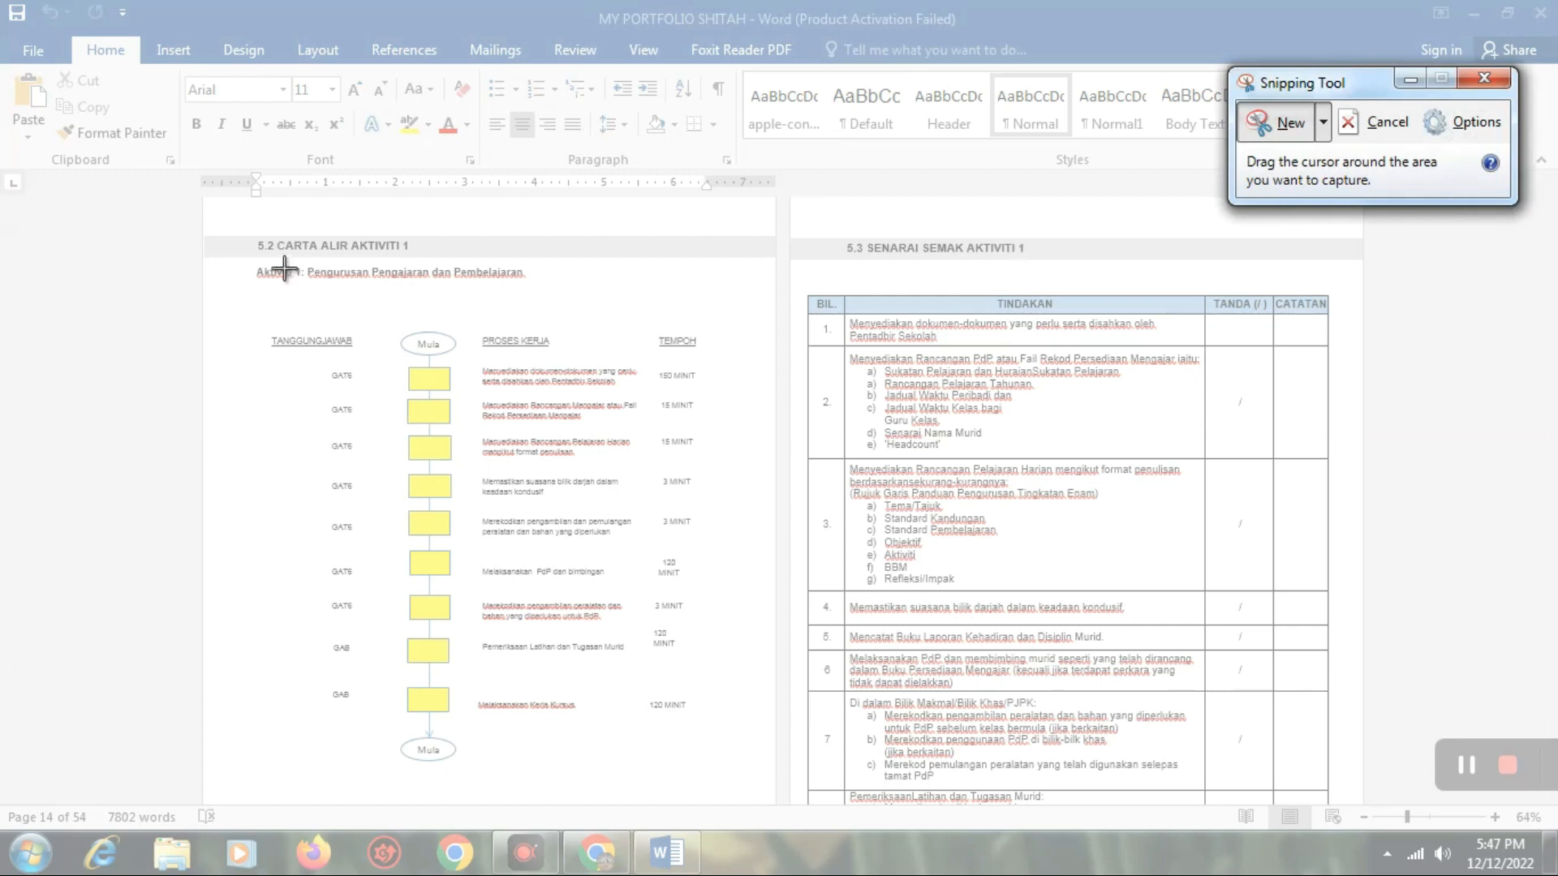
left_click(1280, 122)
left_click_drag(240, 215, 735, 786)
left_click_drag(734, 785, 734, 786)
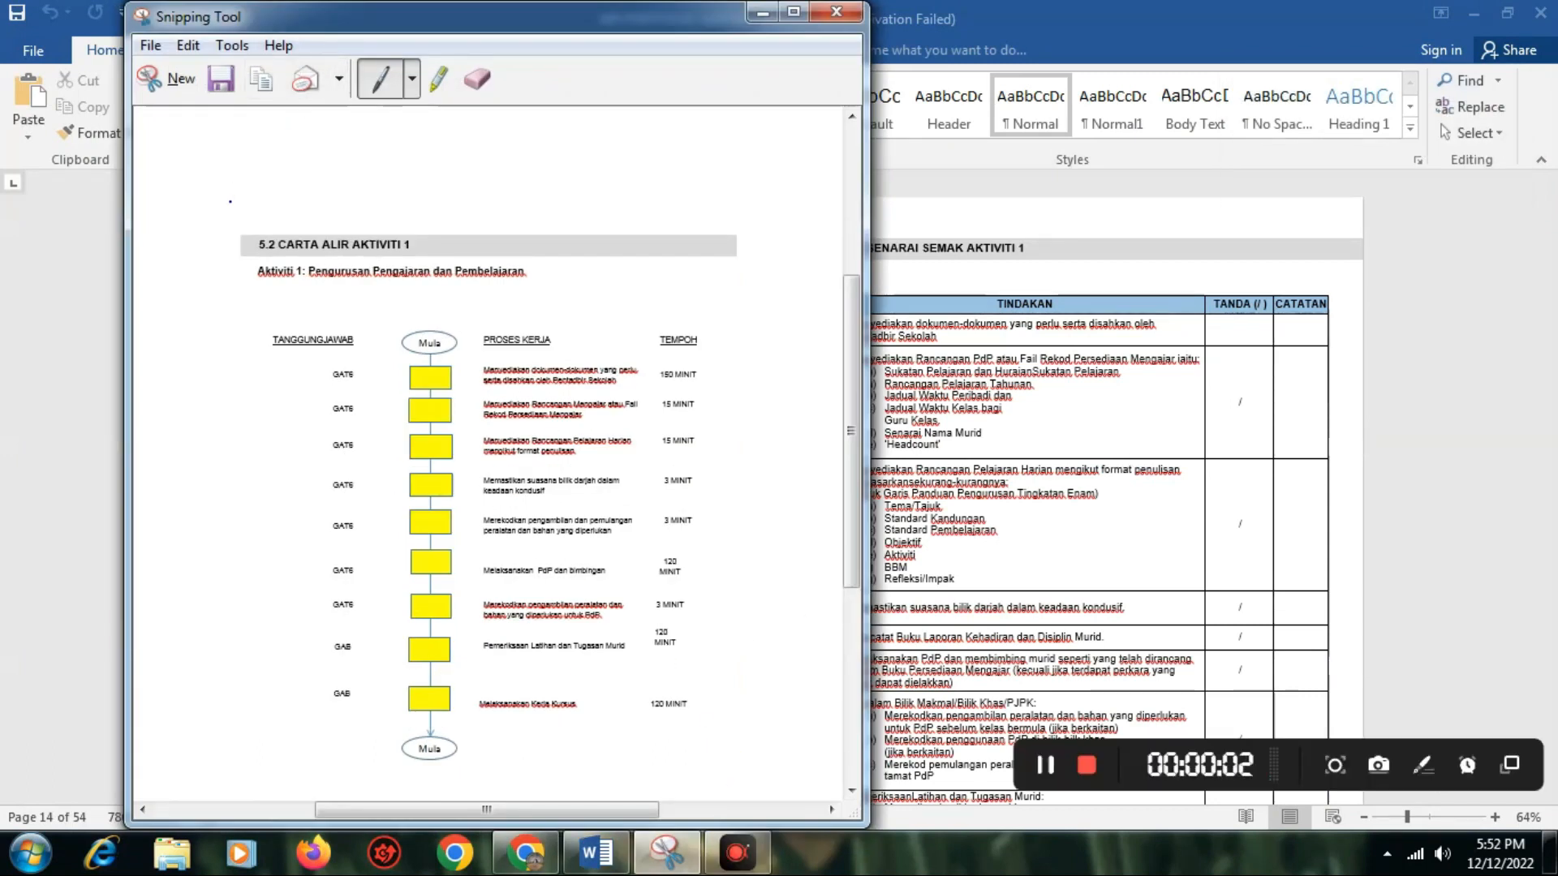
Start saving the snip and choose the CARTA ALIR folder inside my portfolio aku on the Desktop as its location.
left_click(219, 82)
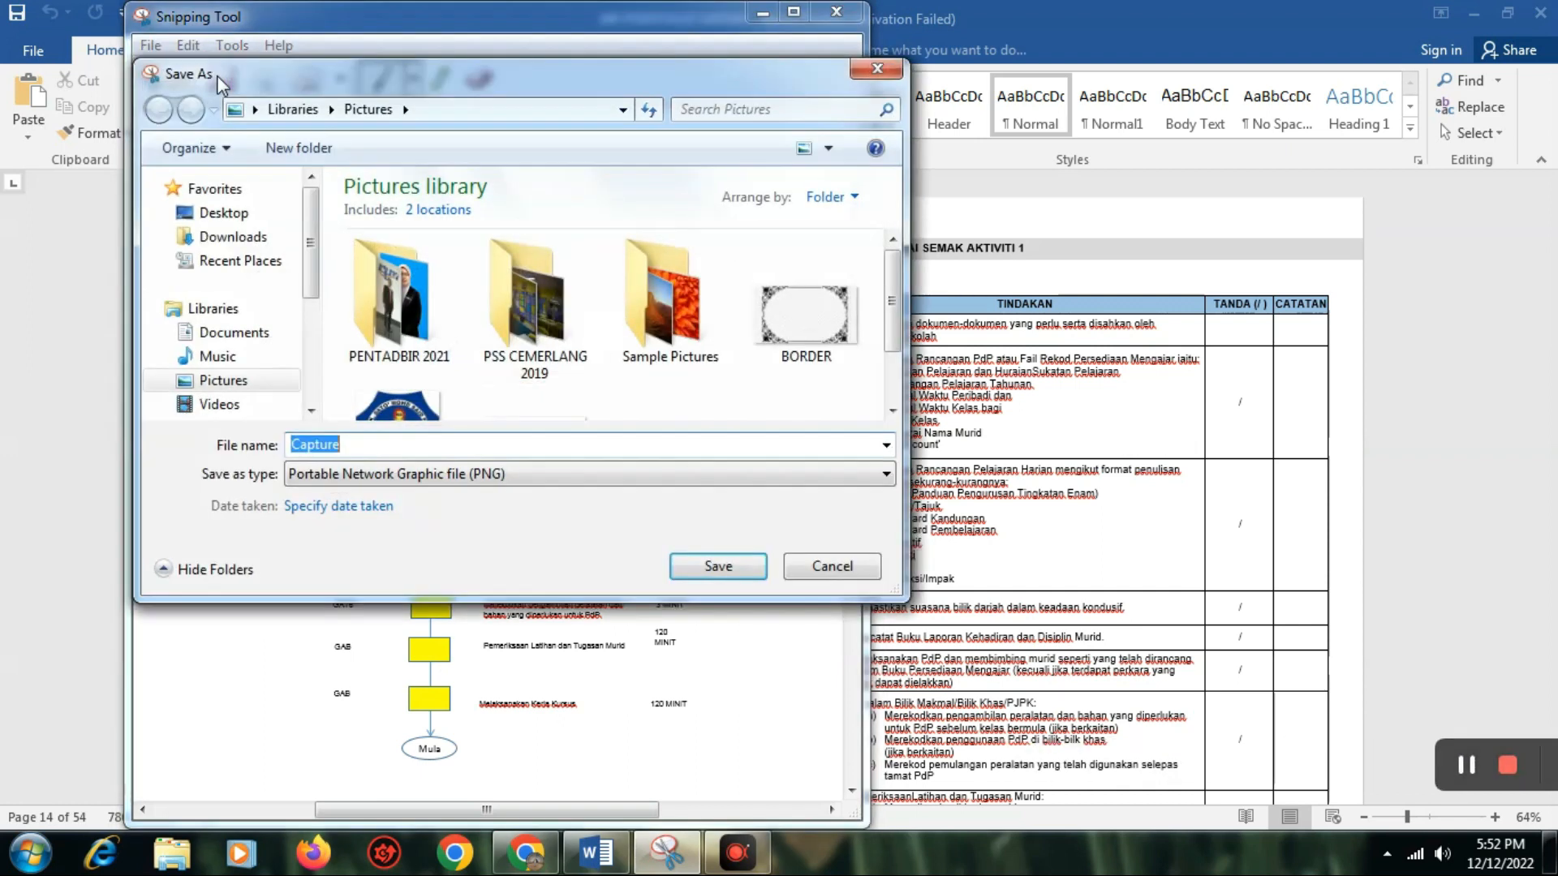
left_click(236, 213)
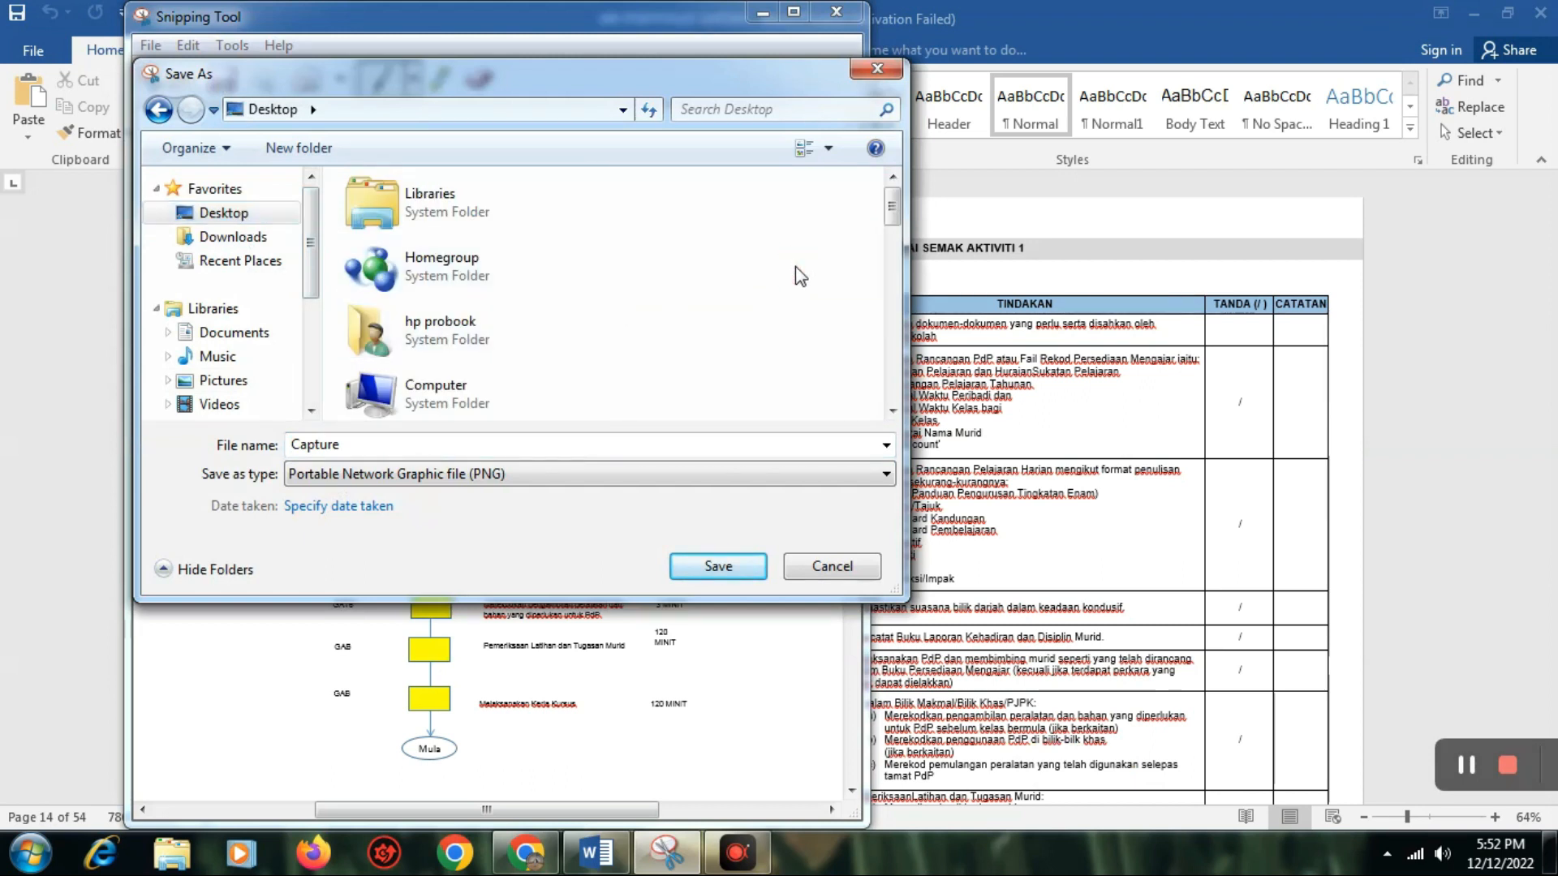
scroll(795, 267, "down", 5)
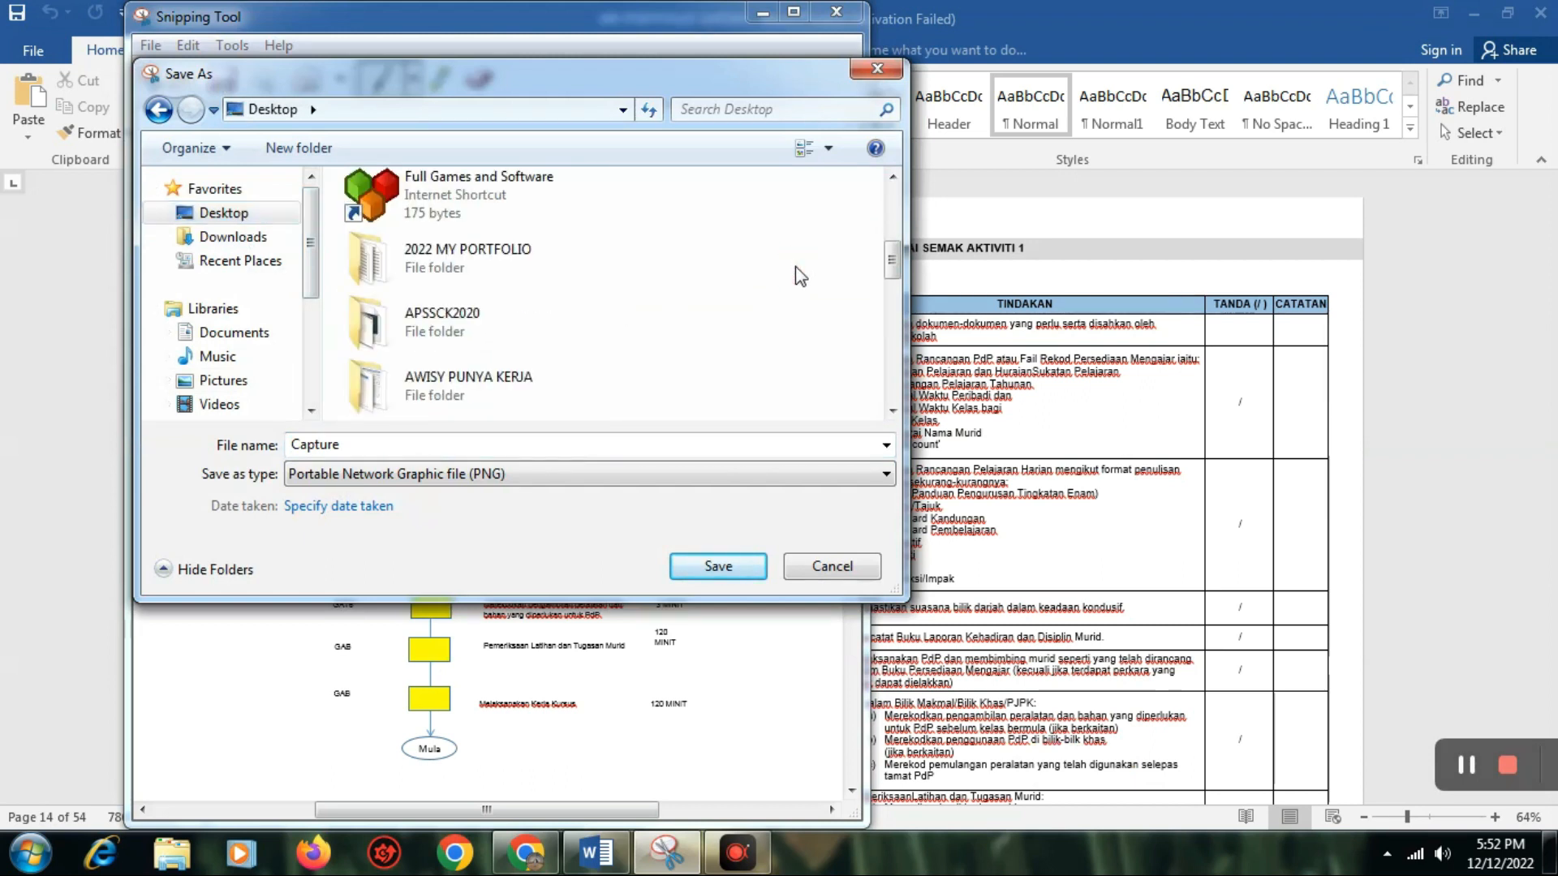
scroll(795, 277, "down", 2)
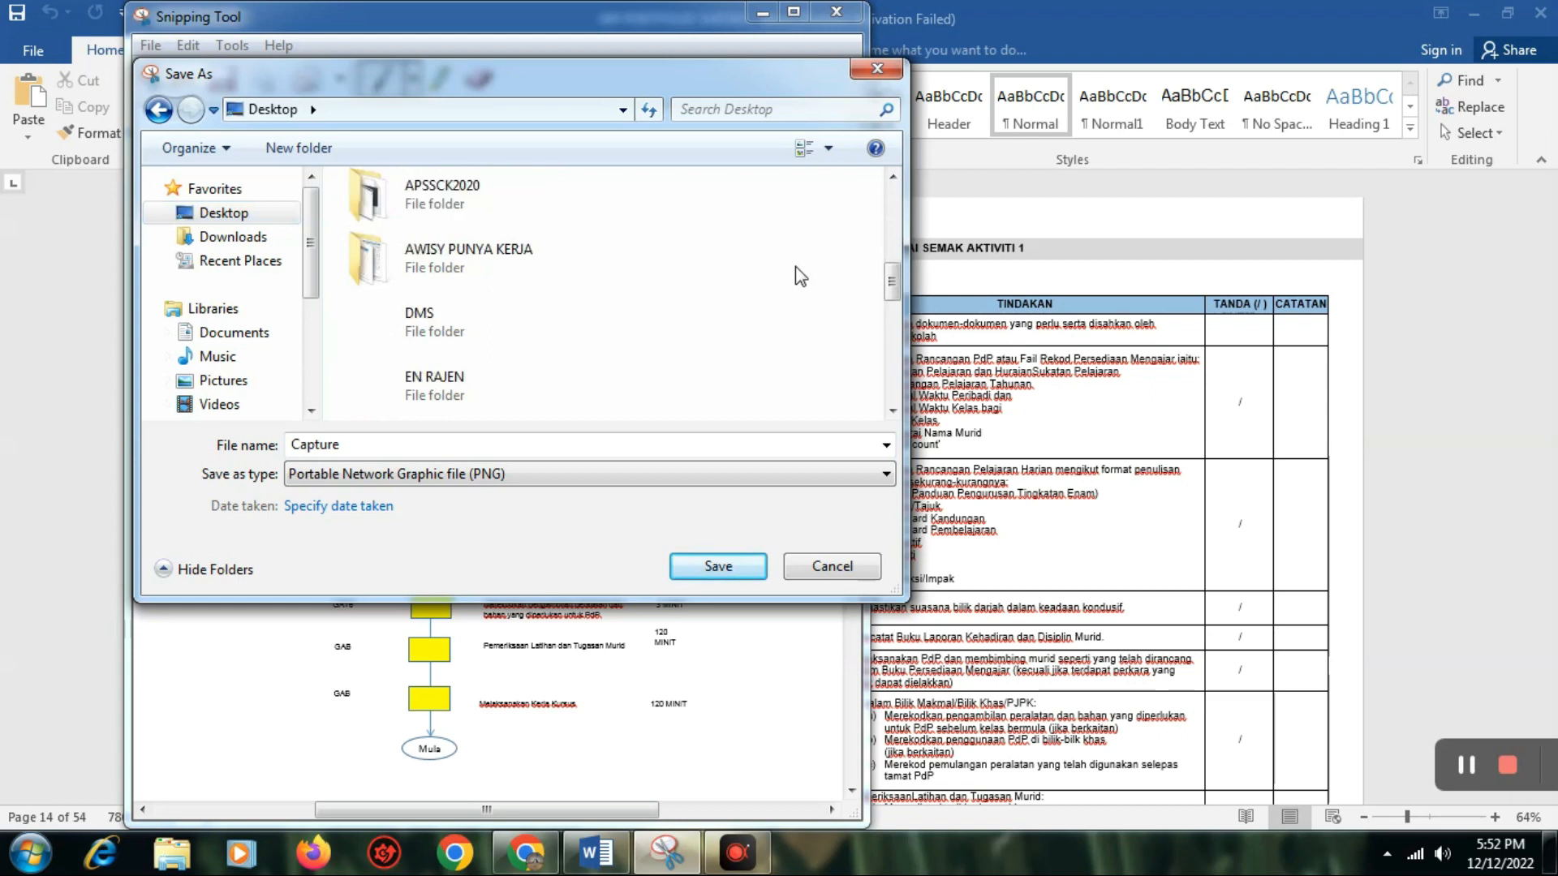
scroll(801, 277, "down", 2)
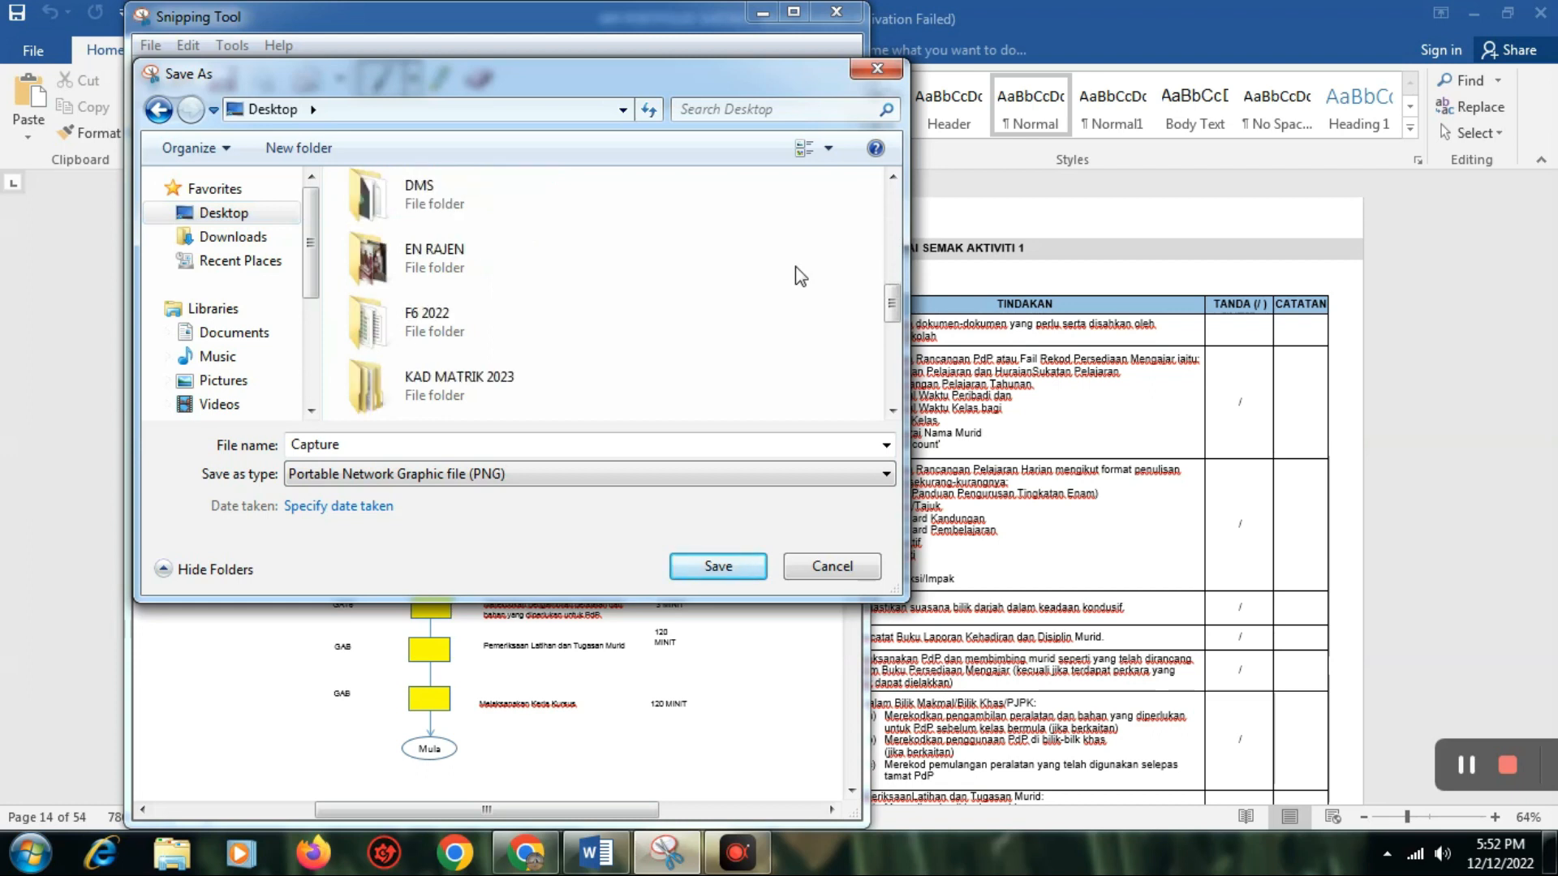
scroll(796, 268, "down", 2)
scroll(795, 268, "down", 2)
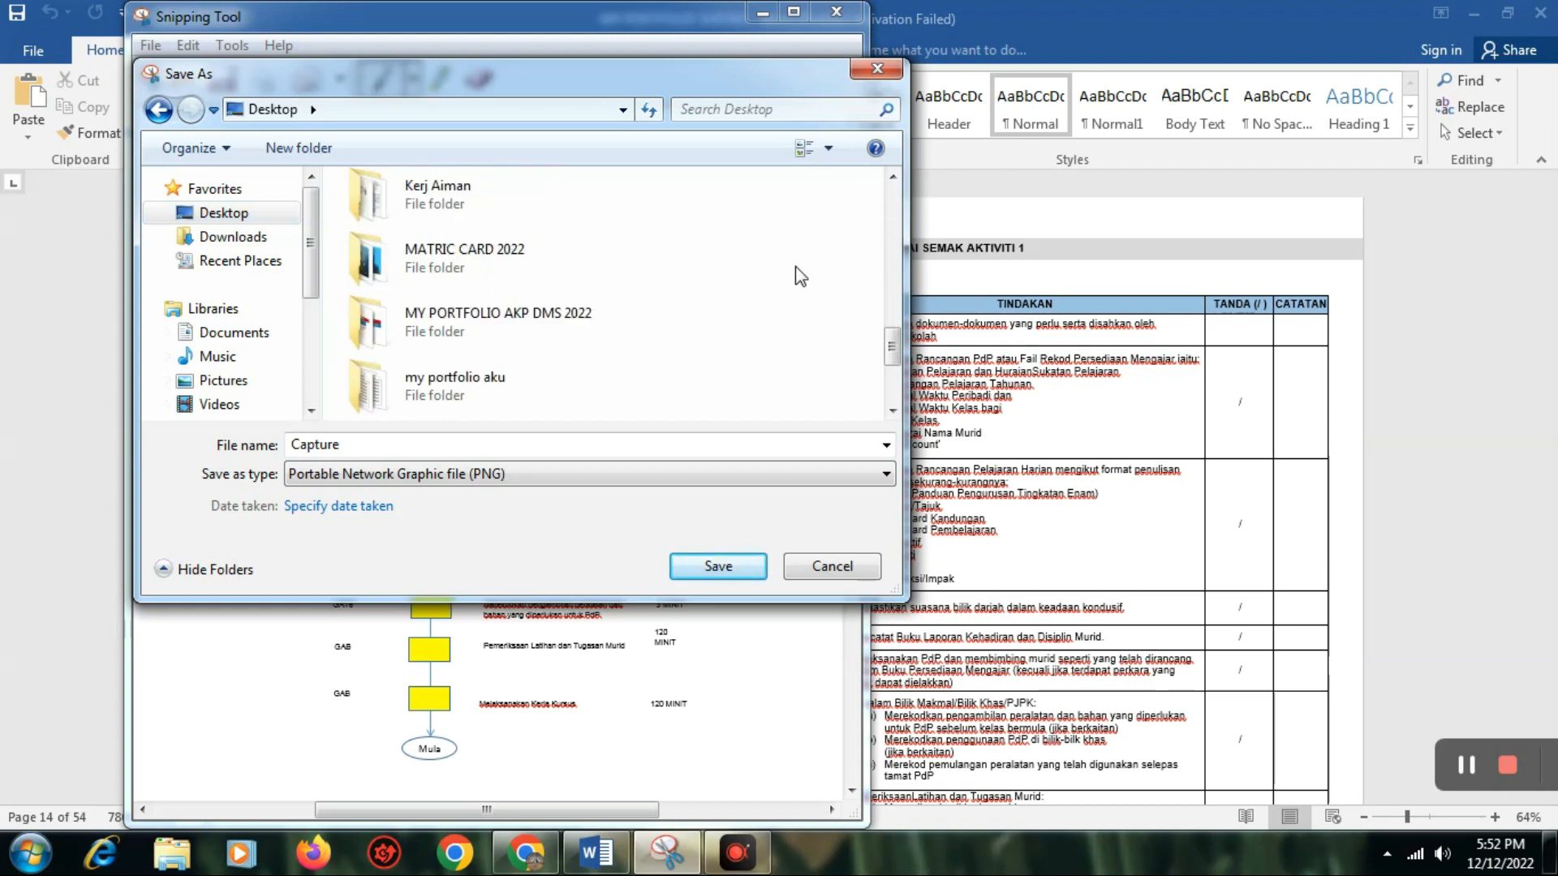
double_click(485, 388)
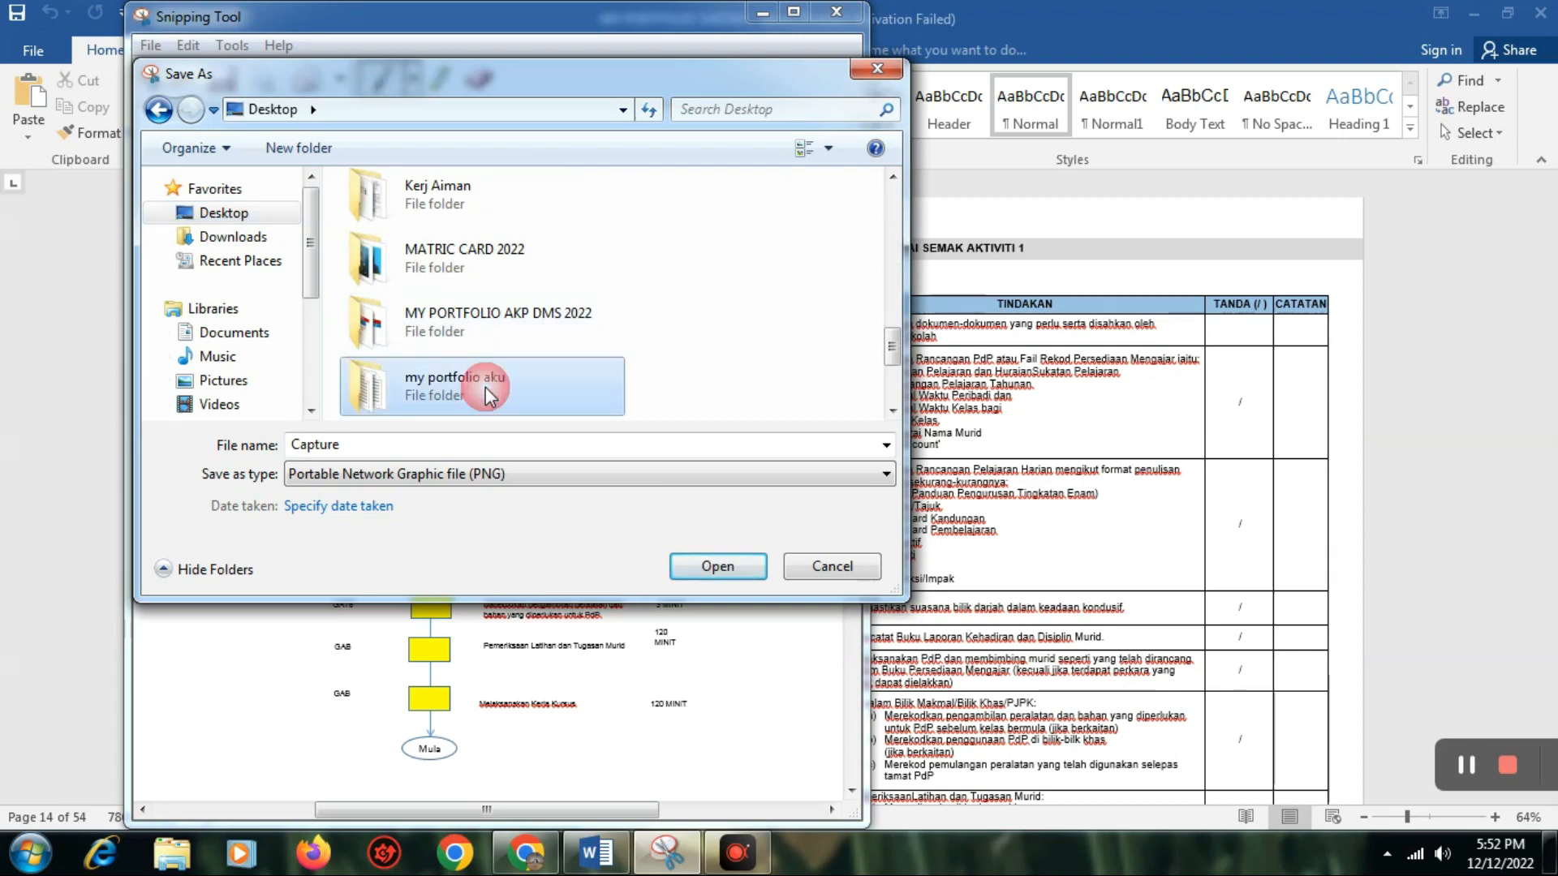
double_click(409, 215)
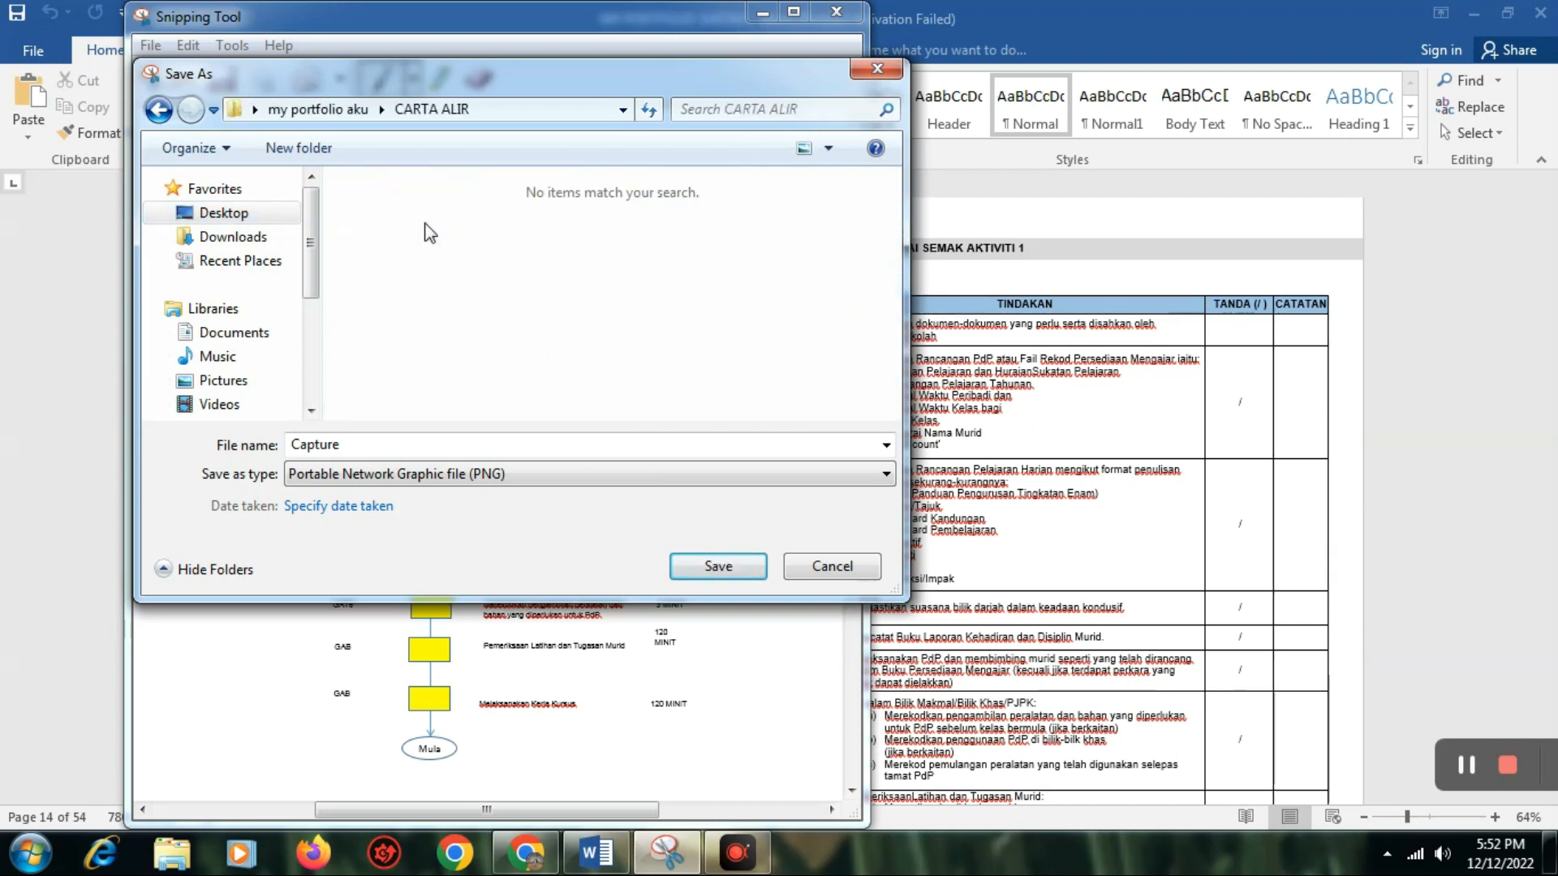
Name the snip "1 Pengajaran dan Pembelajaran", set its format to JPEG, and save it.
double_click(333, 444)
type("1")
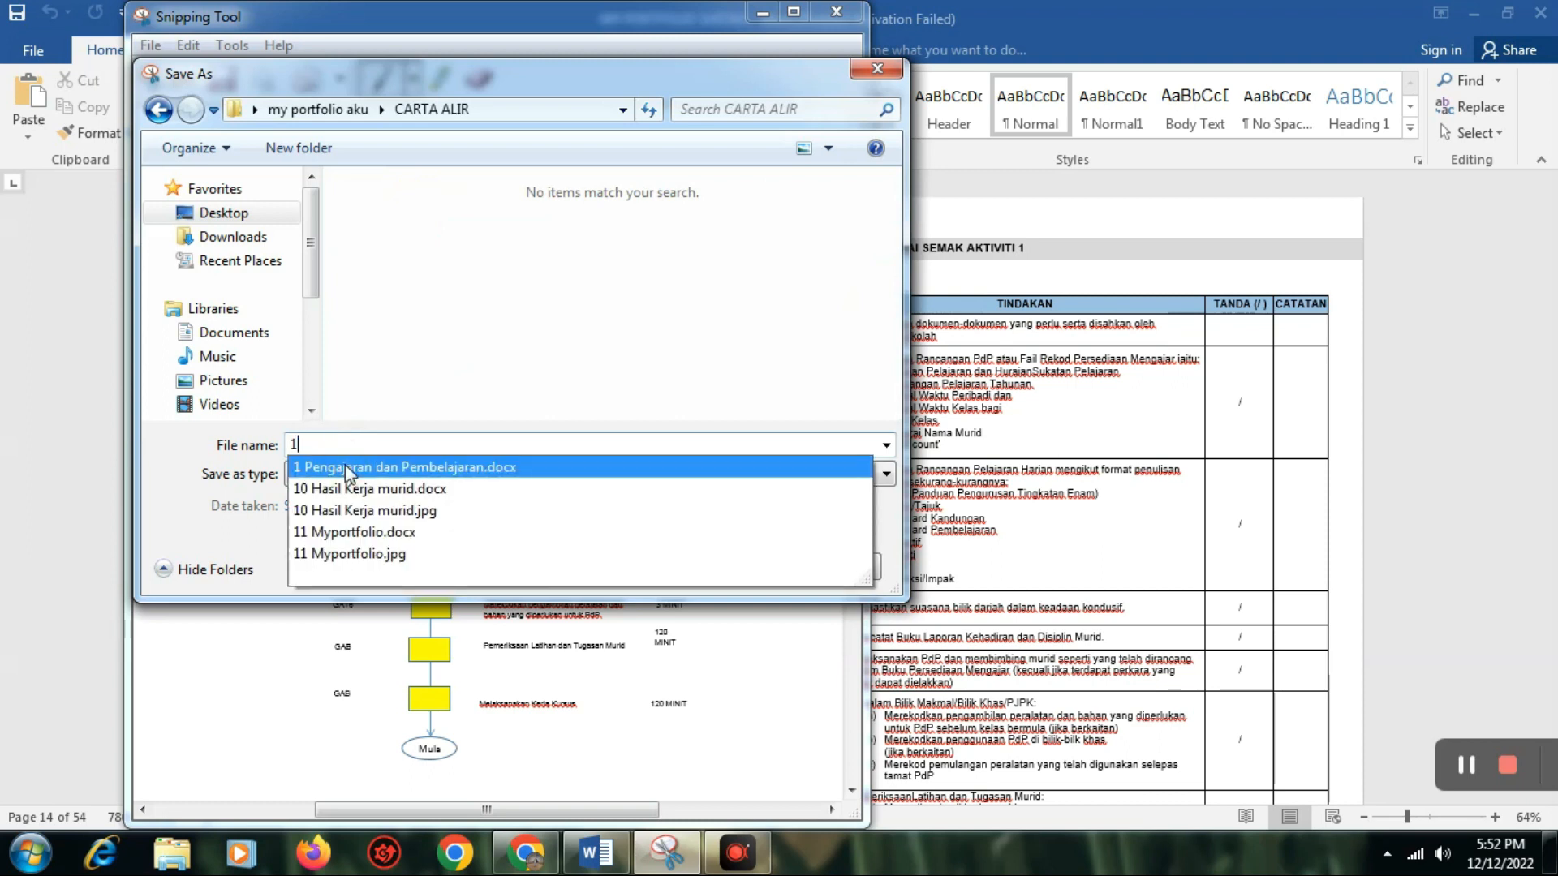
left_click(347, 468)
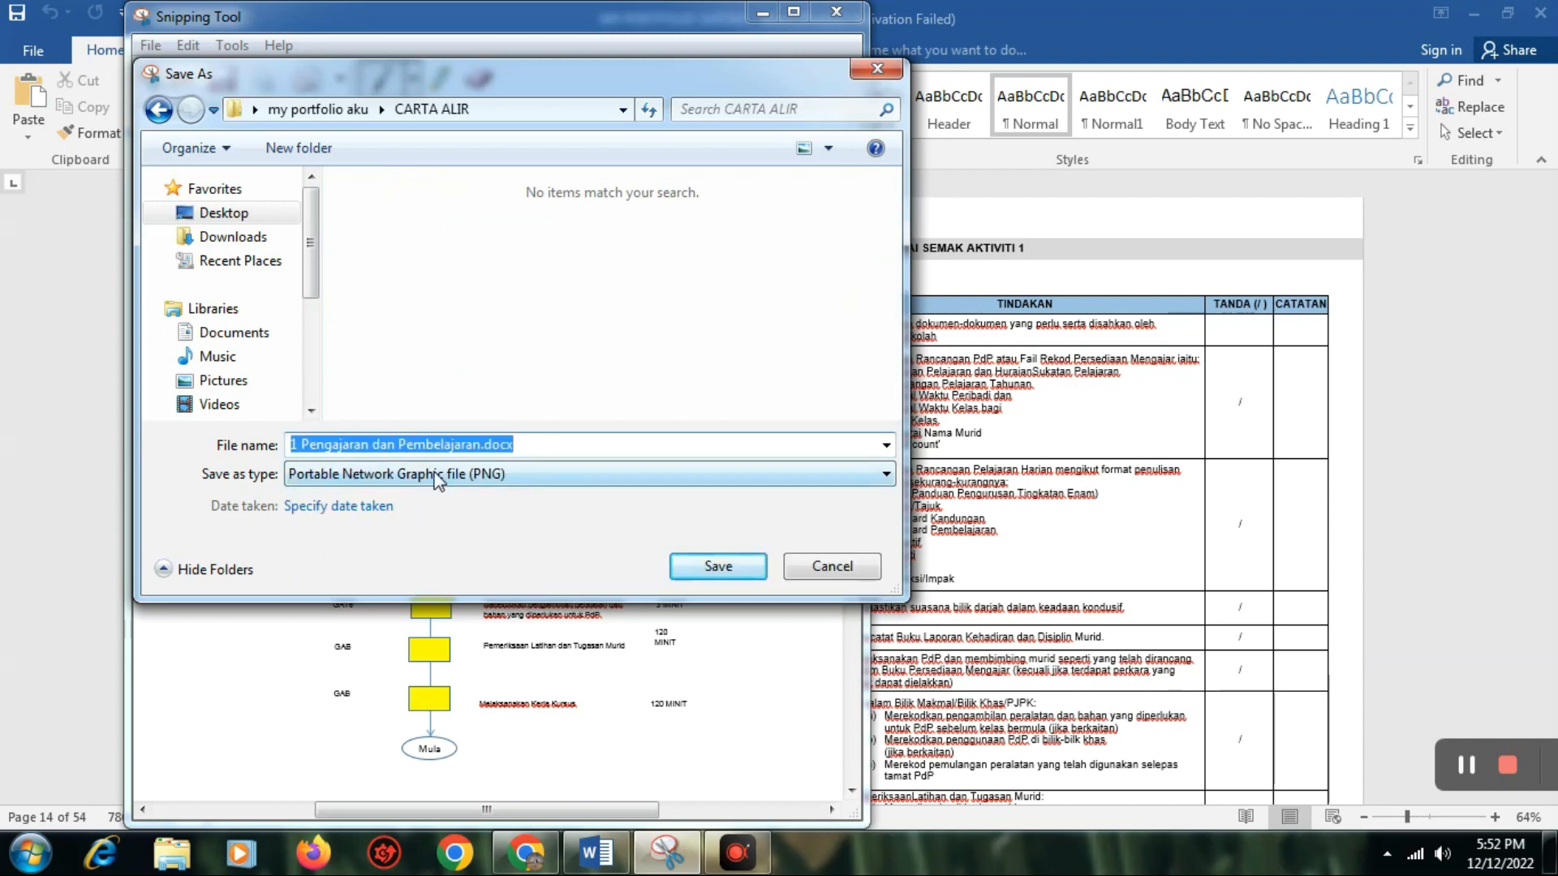
left_click(338, 477)
left_click(320, 525)
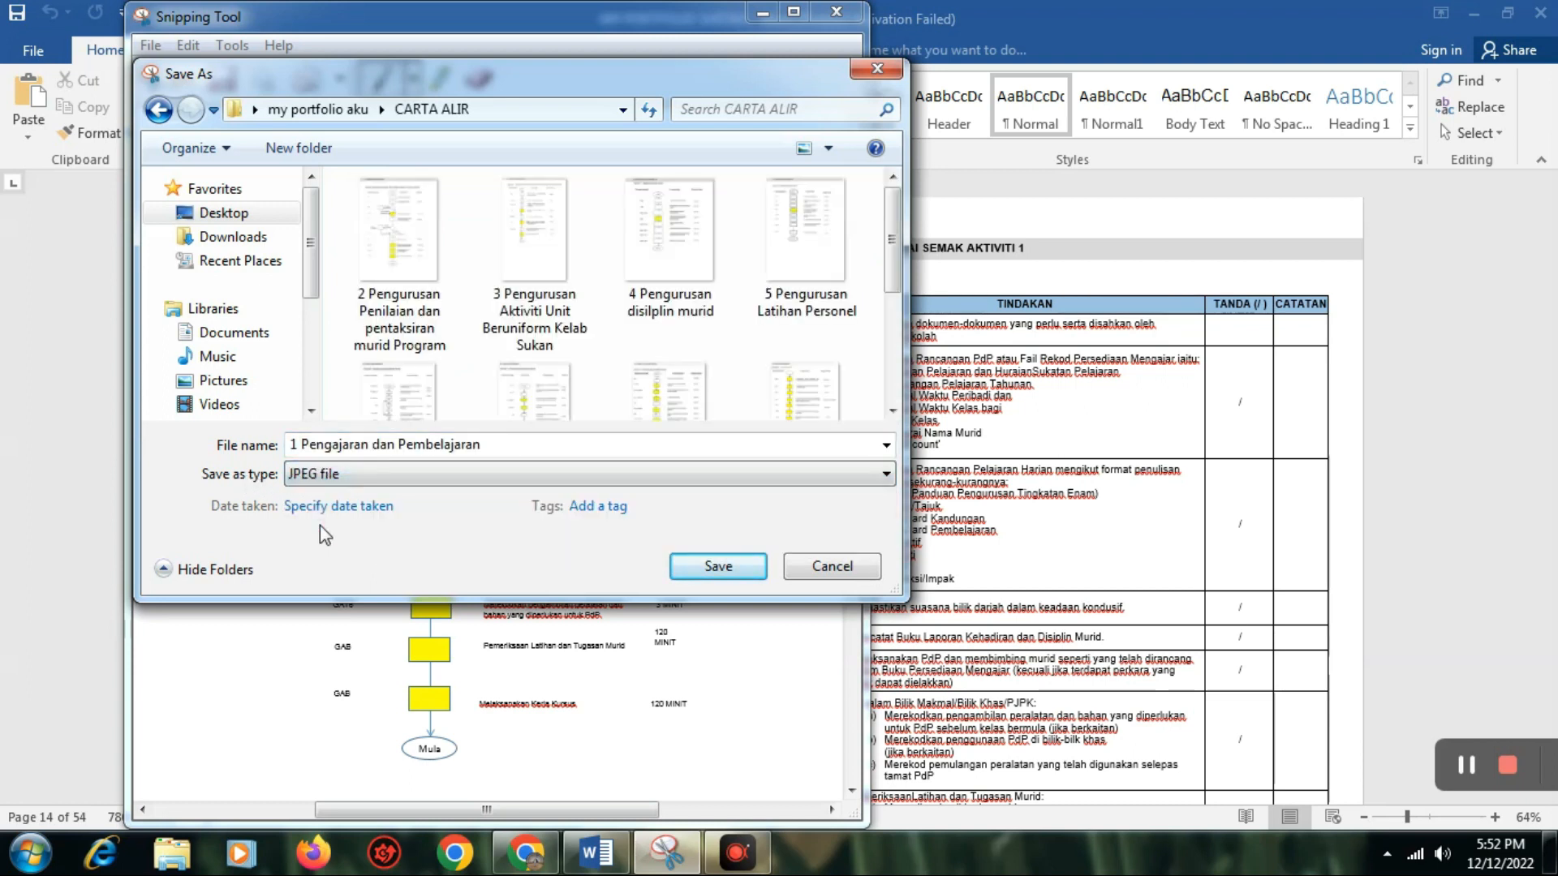
left_click(719, 566)
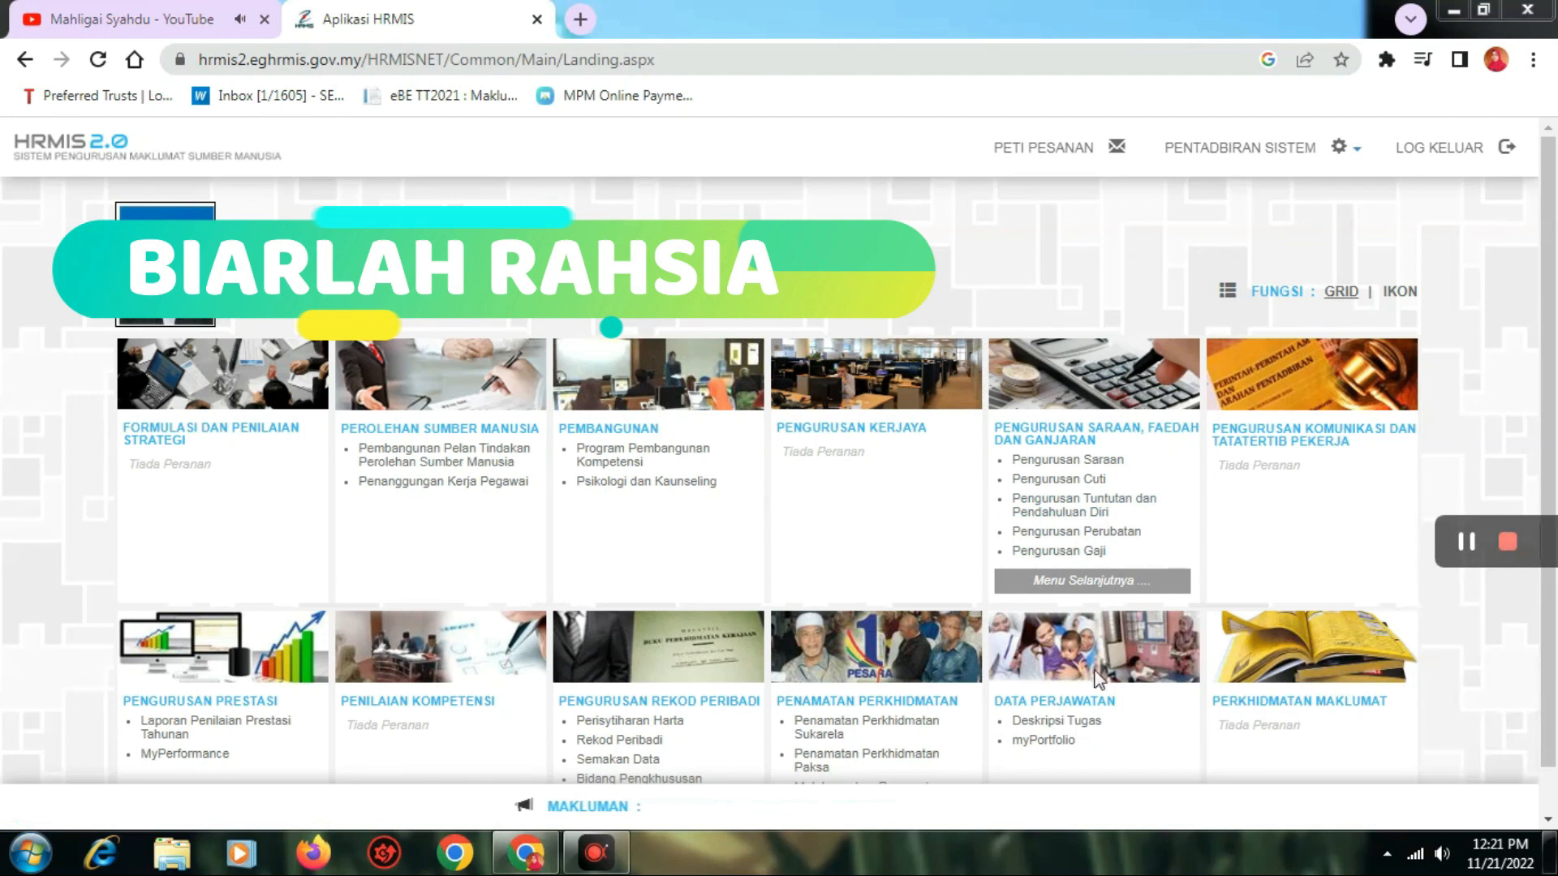
In HRMIS in the browser, open the myPortfolio module under Data Perjawatan and go to its Pemilik Kompetensi function.
left_click(1045, 749)
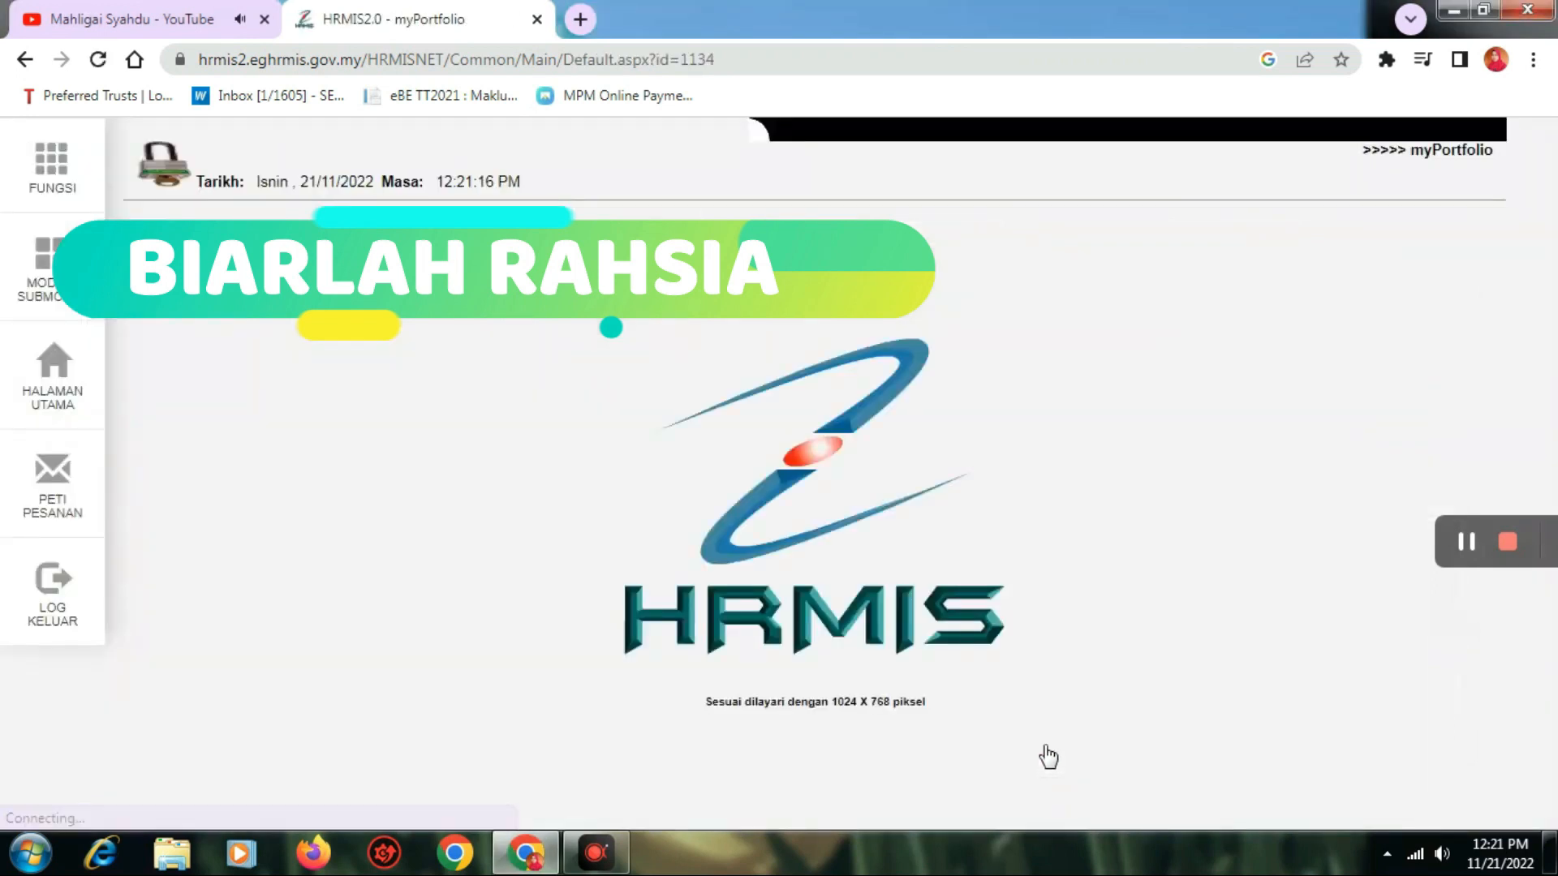
left_click(70, 188)
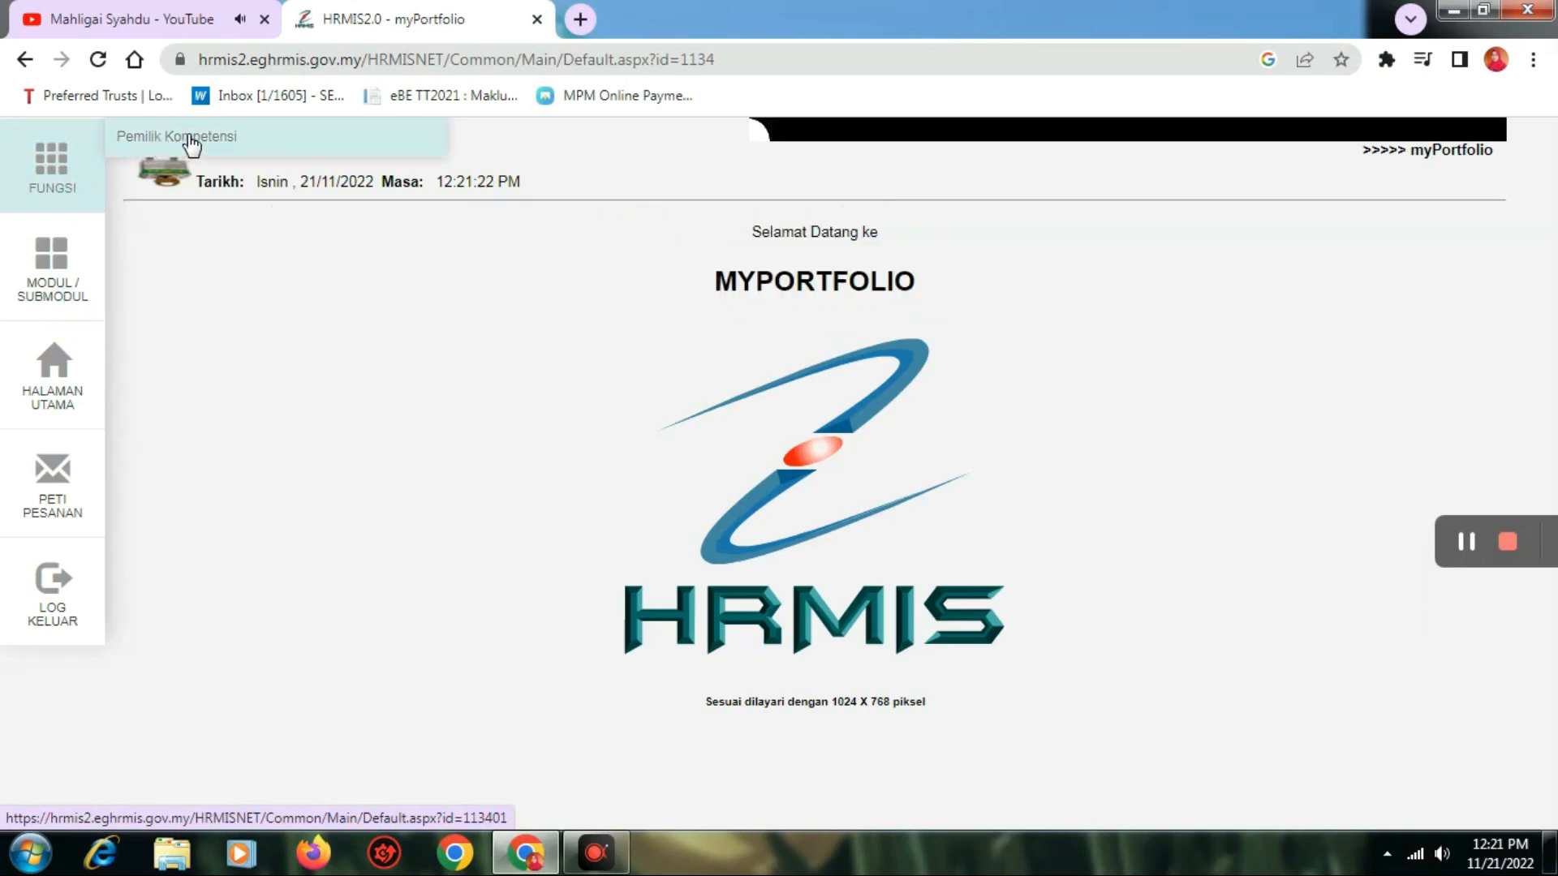
left_click(192, 140)
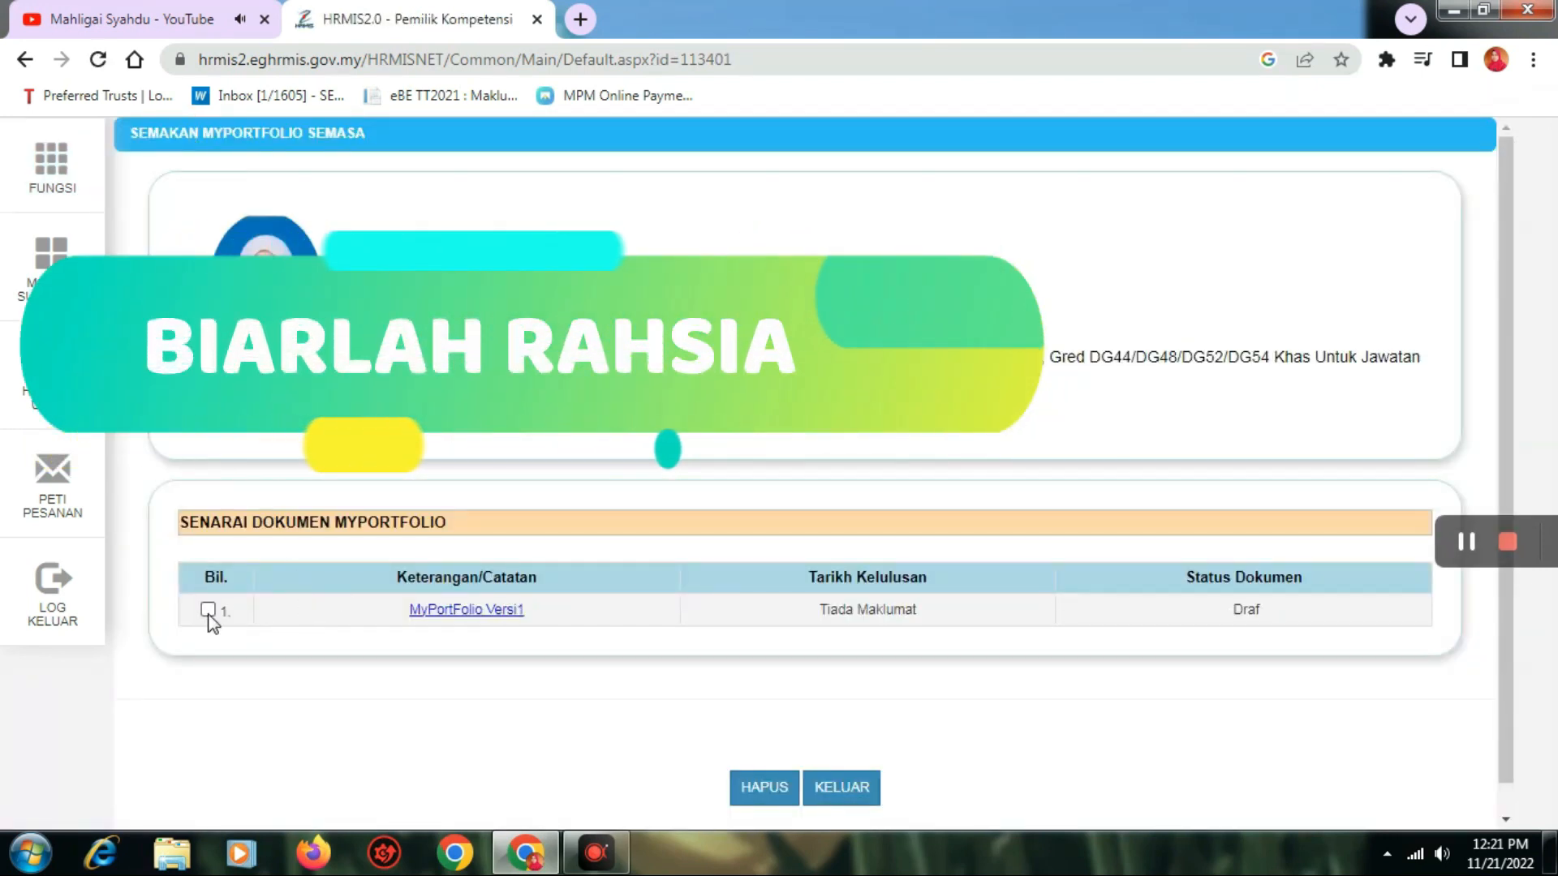
Delete the draft document MyPortFolio Versi1 from the myPortfolio document list and confirm the deletion.
left_click(761, 788)
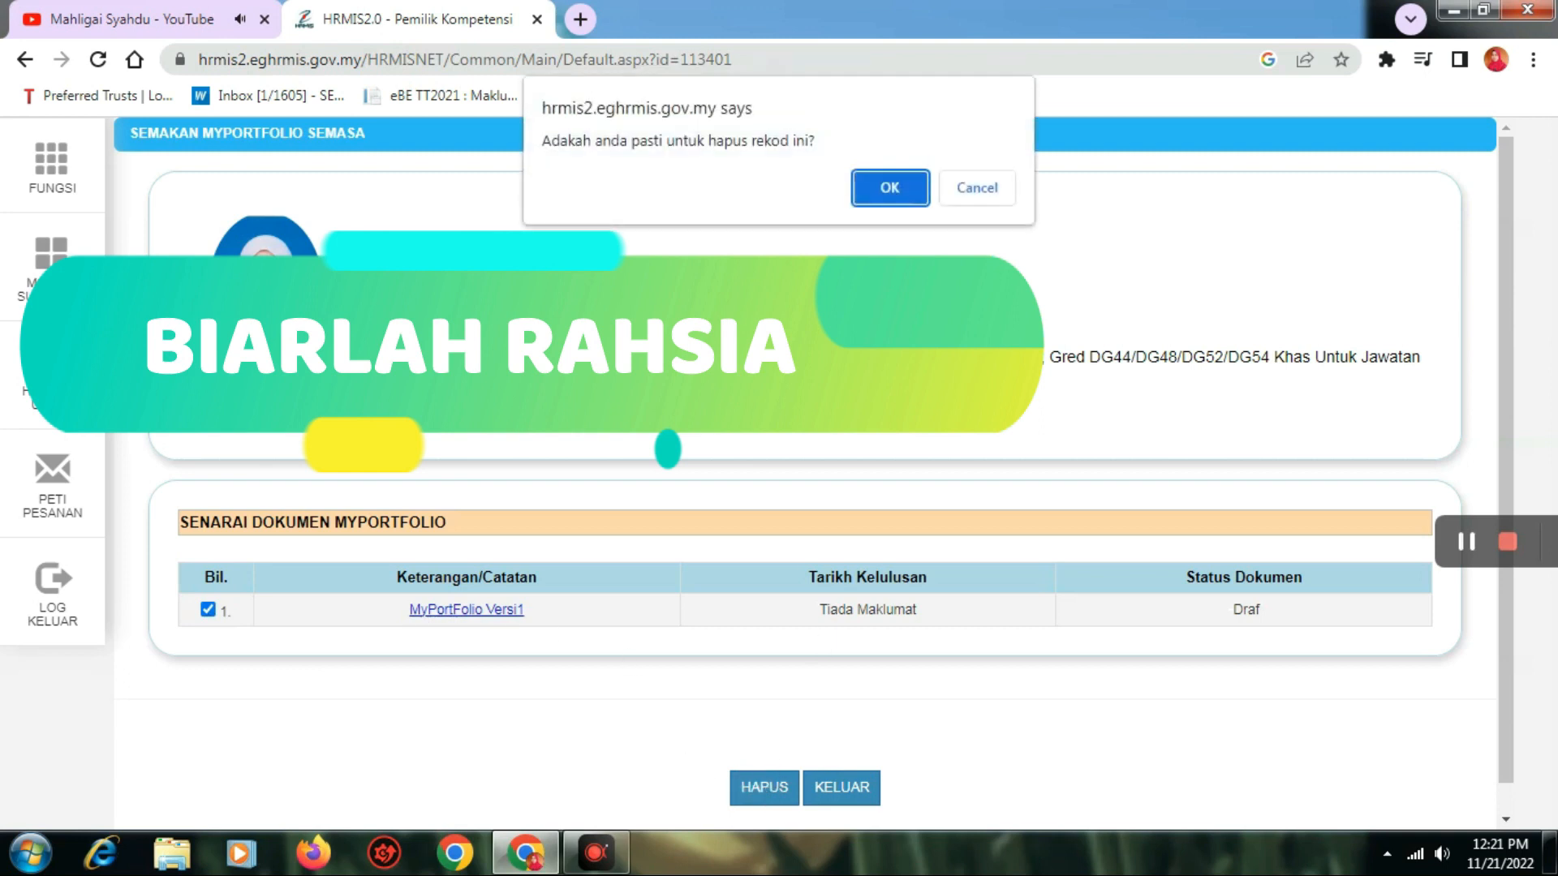
left_click(887, 195)
left_click(966, 189)
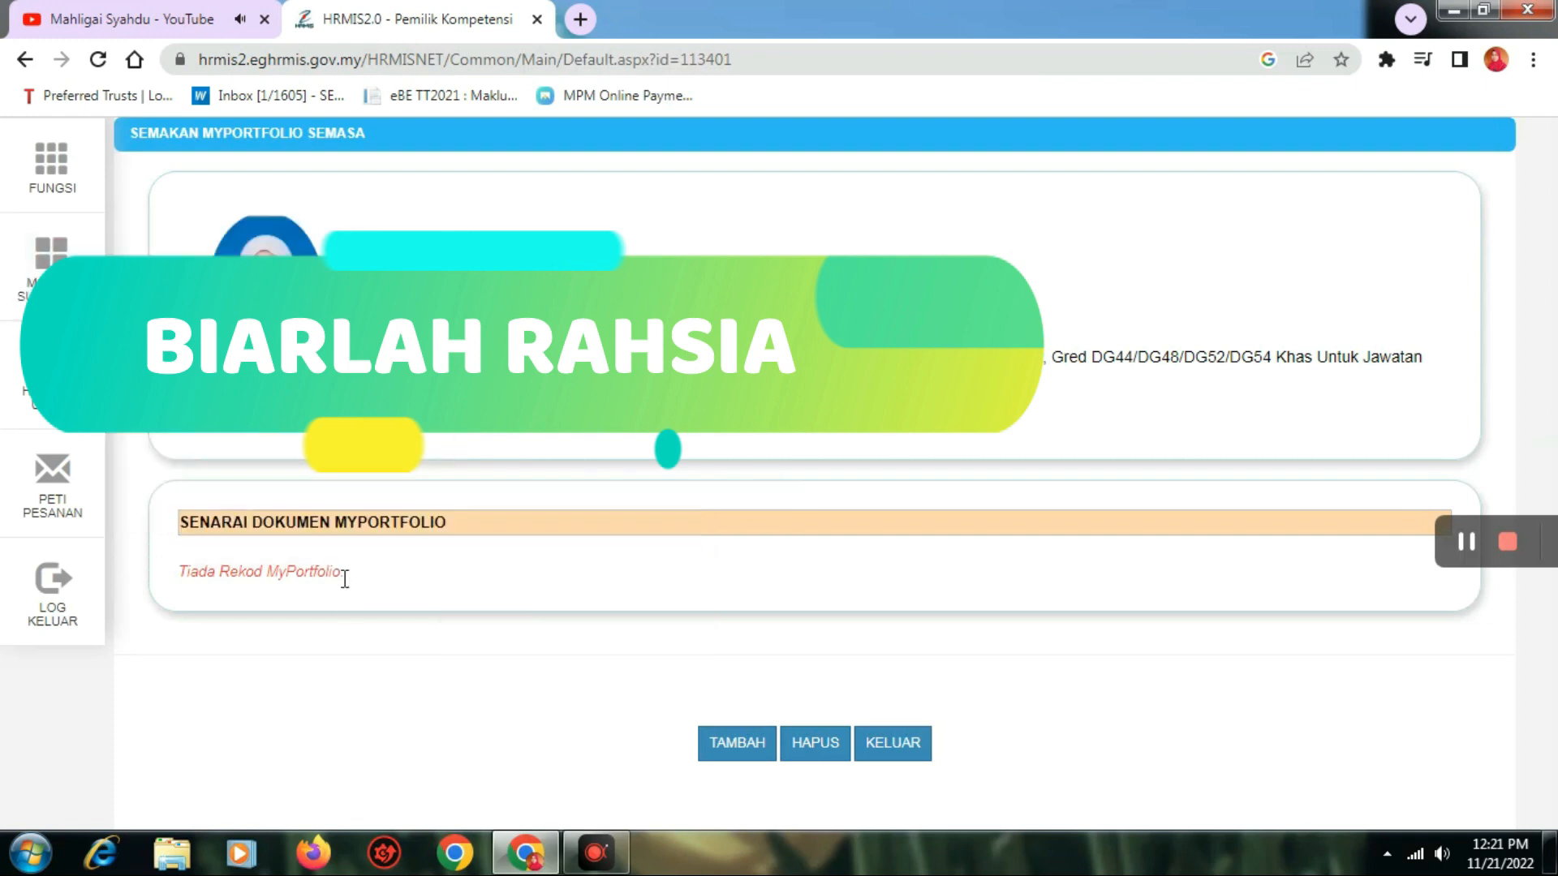
Add a new myPortfolio record and confirm its creation.
left_click(730, 757)
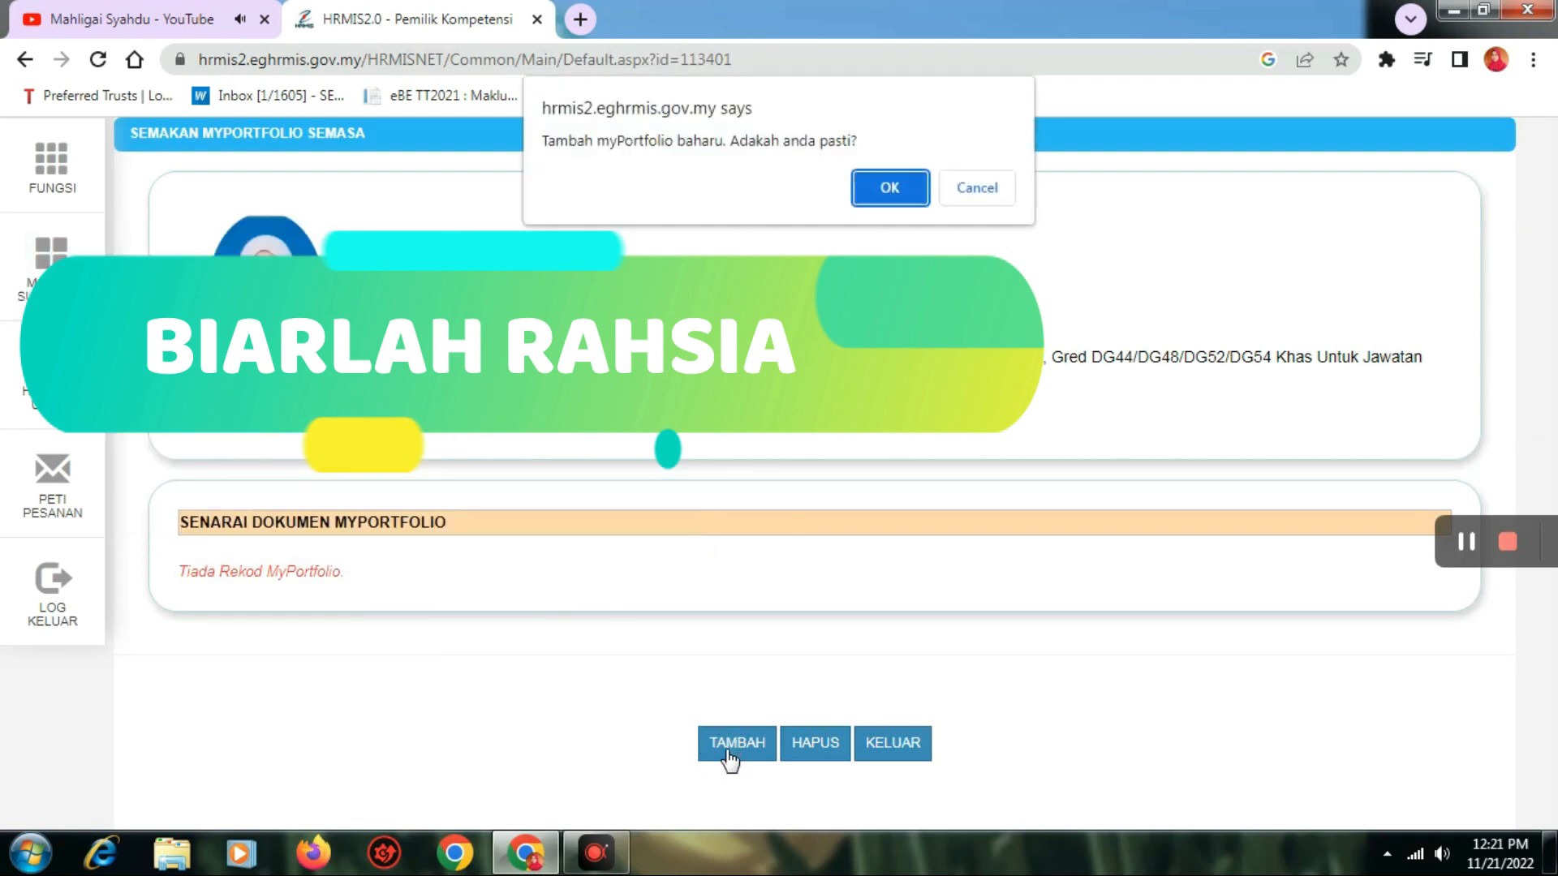
left_click(887, 191)
left_click(970, 181)
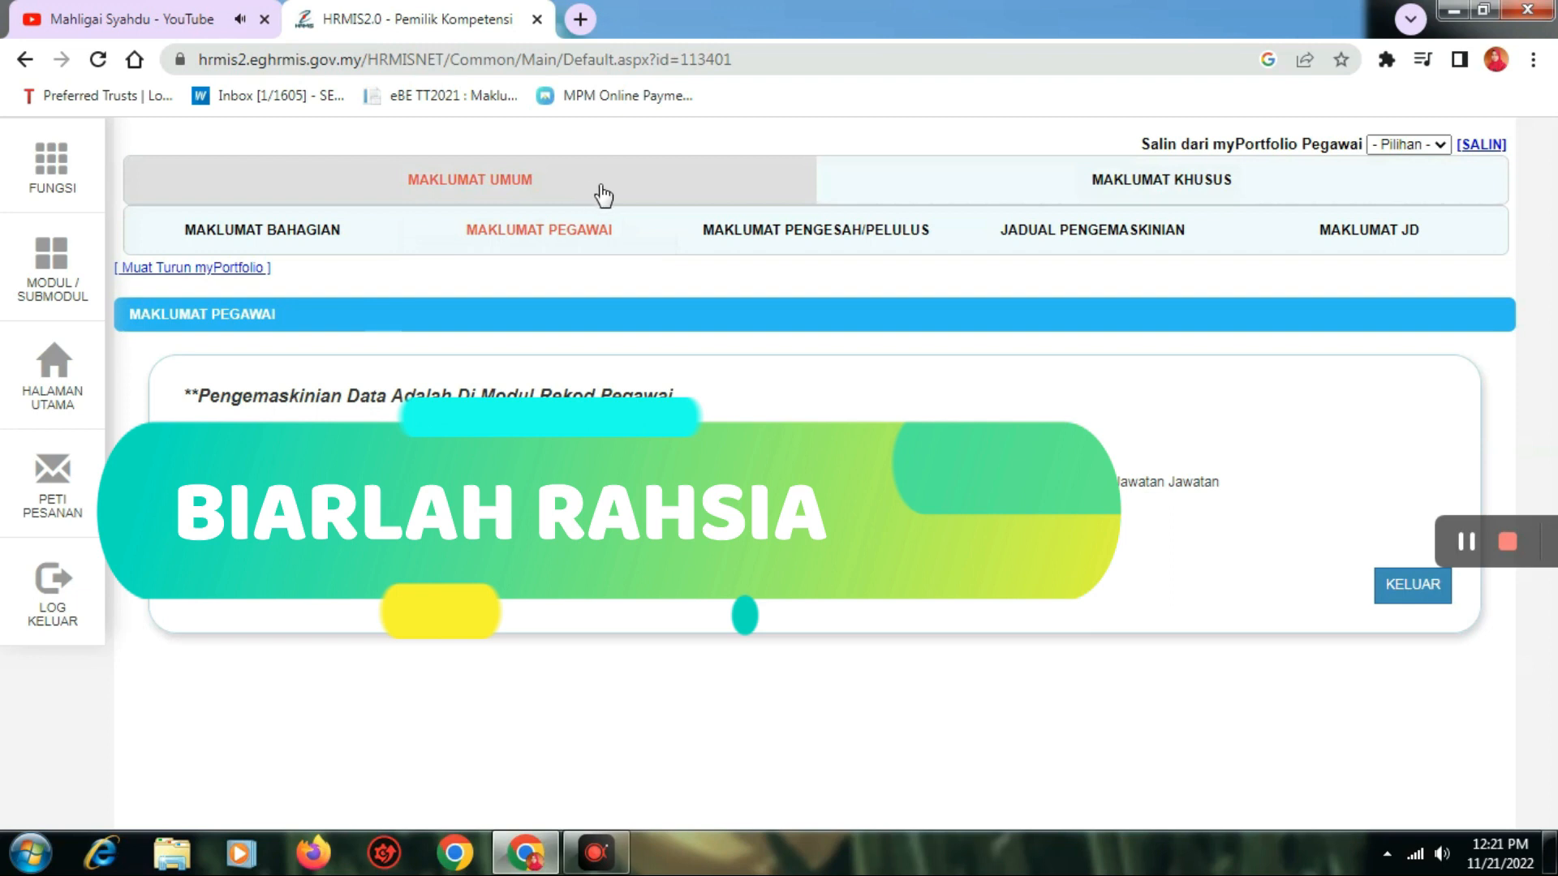
In the Carta Organisasi section of Maklumat Khusus, select DMSS AKU from GAT 6 > CARTA ORGANISASI > DMSS as the document.
left_click(1135, 179)
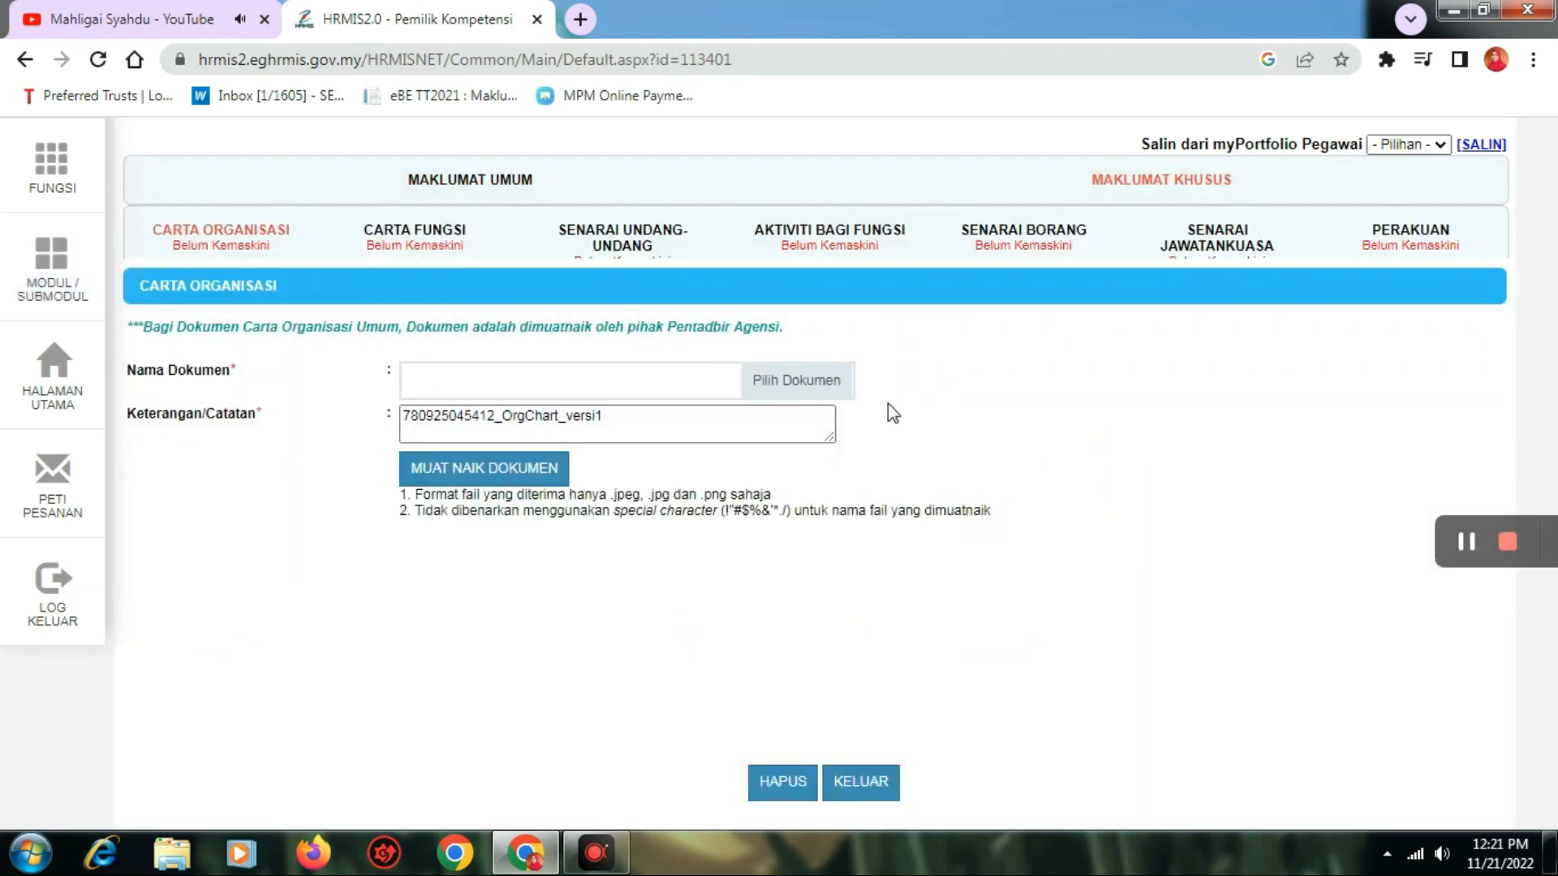
left_click(234, 238)
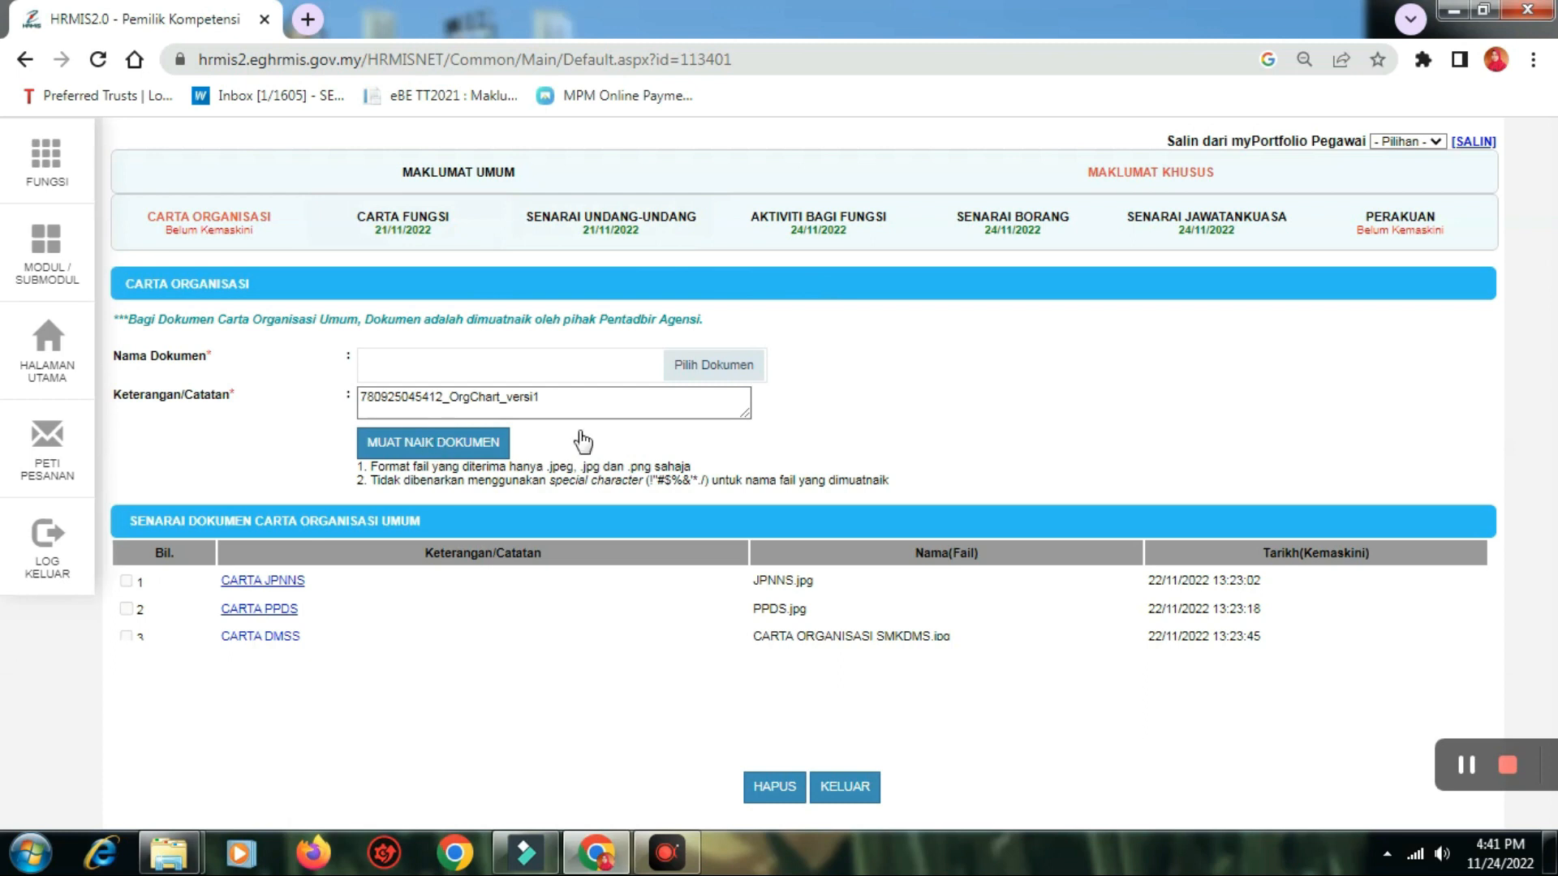
left_click(752, 369)
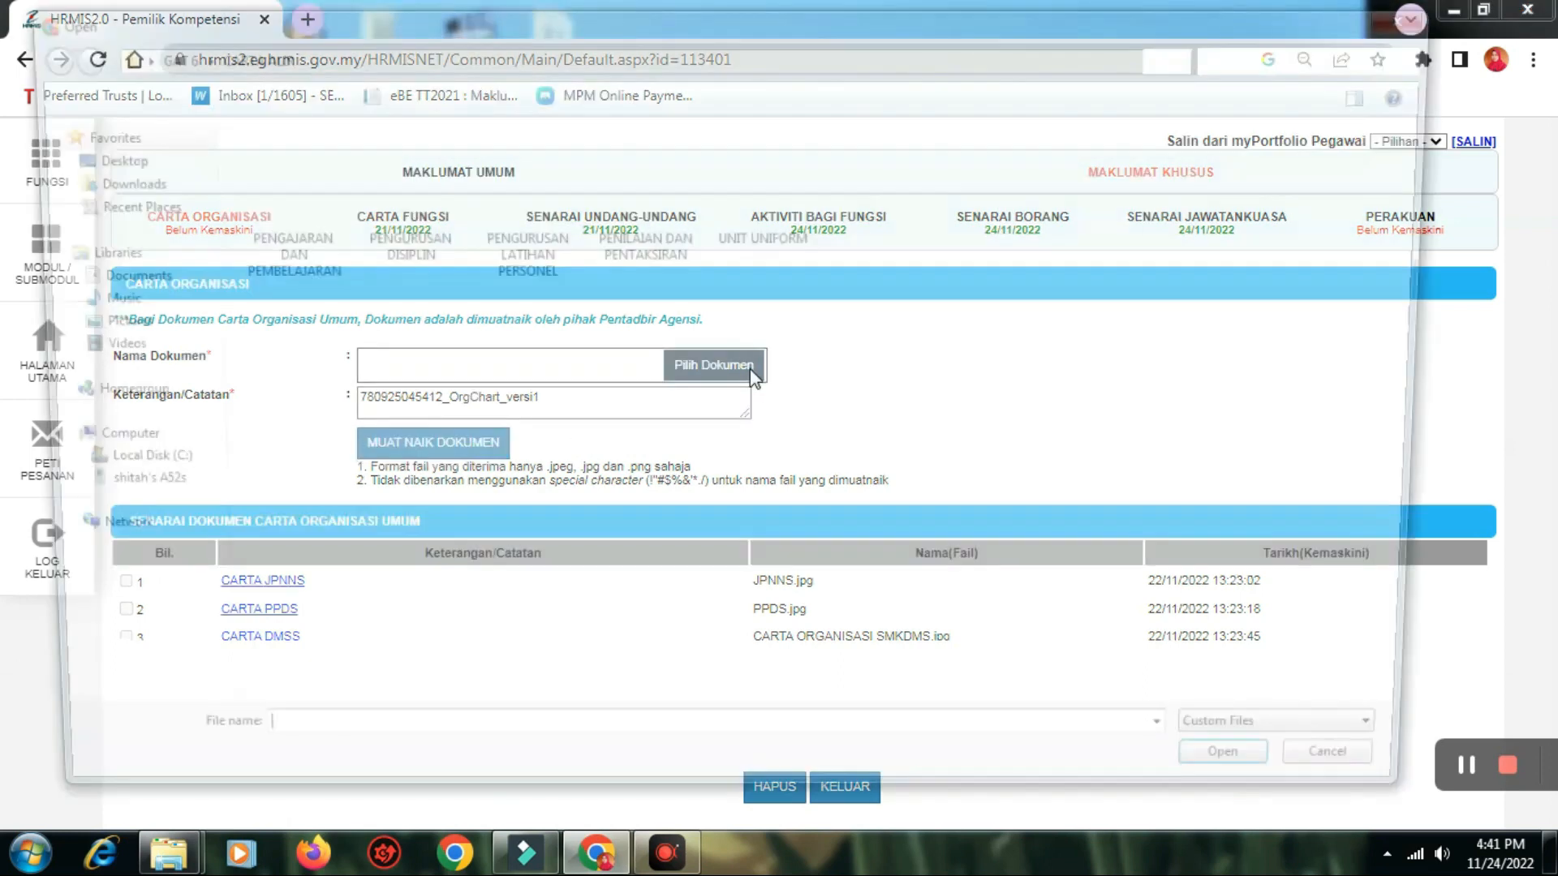
left_click(151, 54)
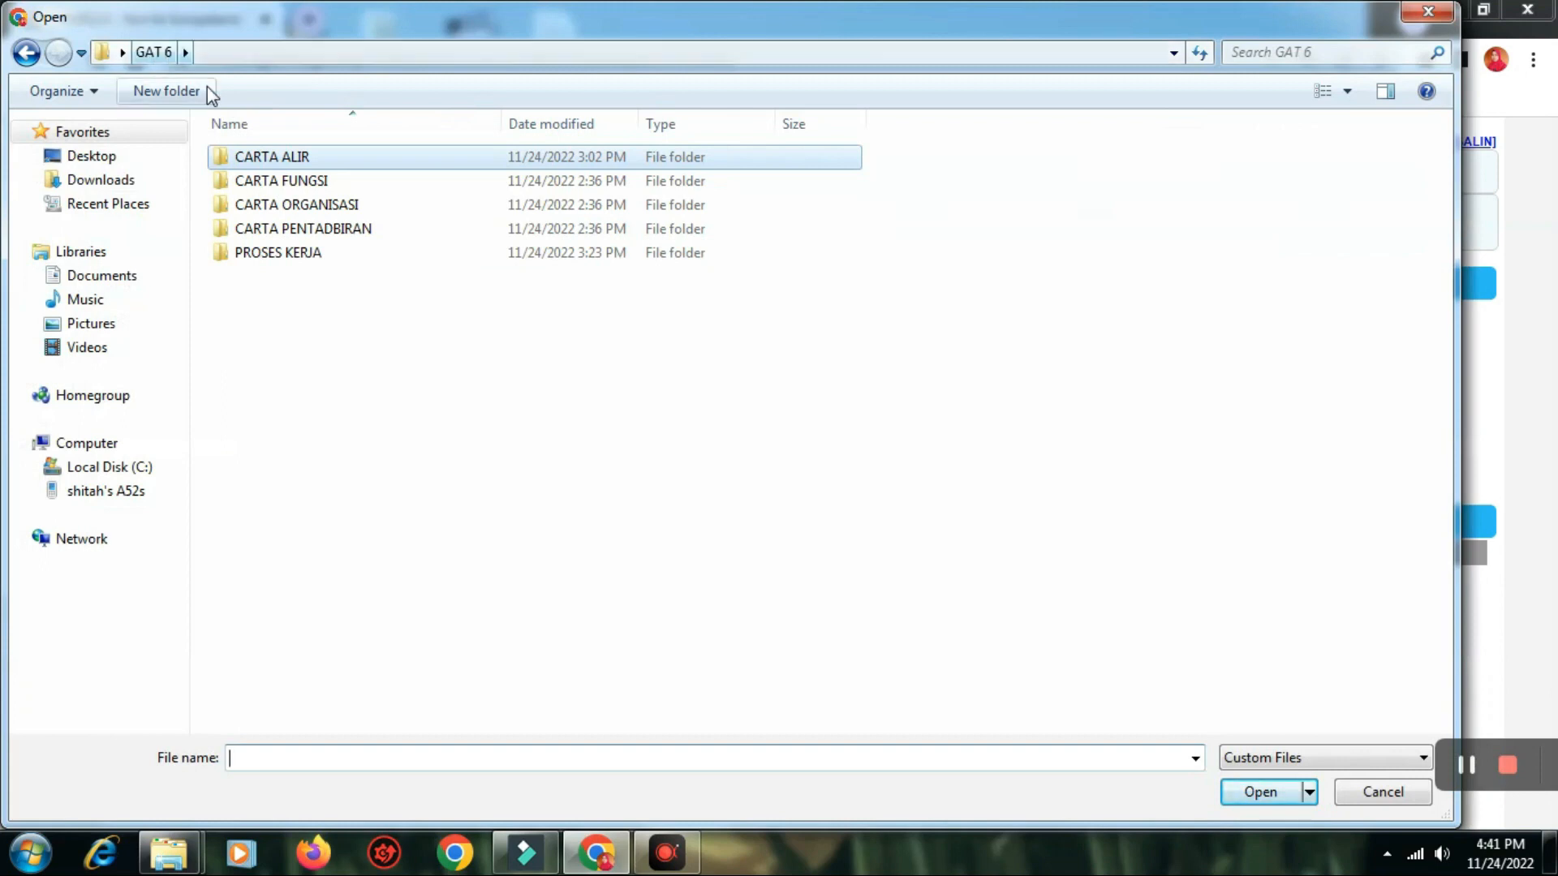
double_click(305, 208)
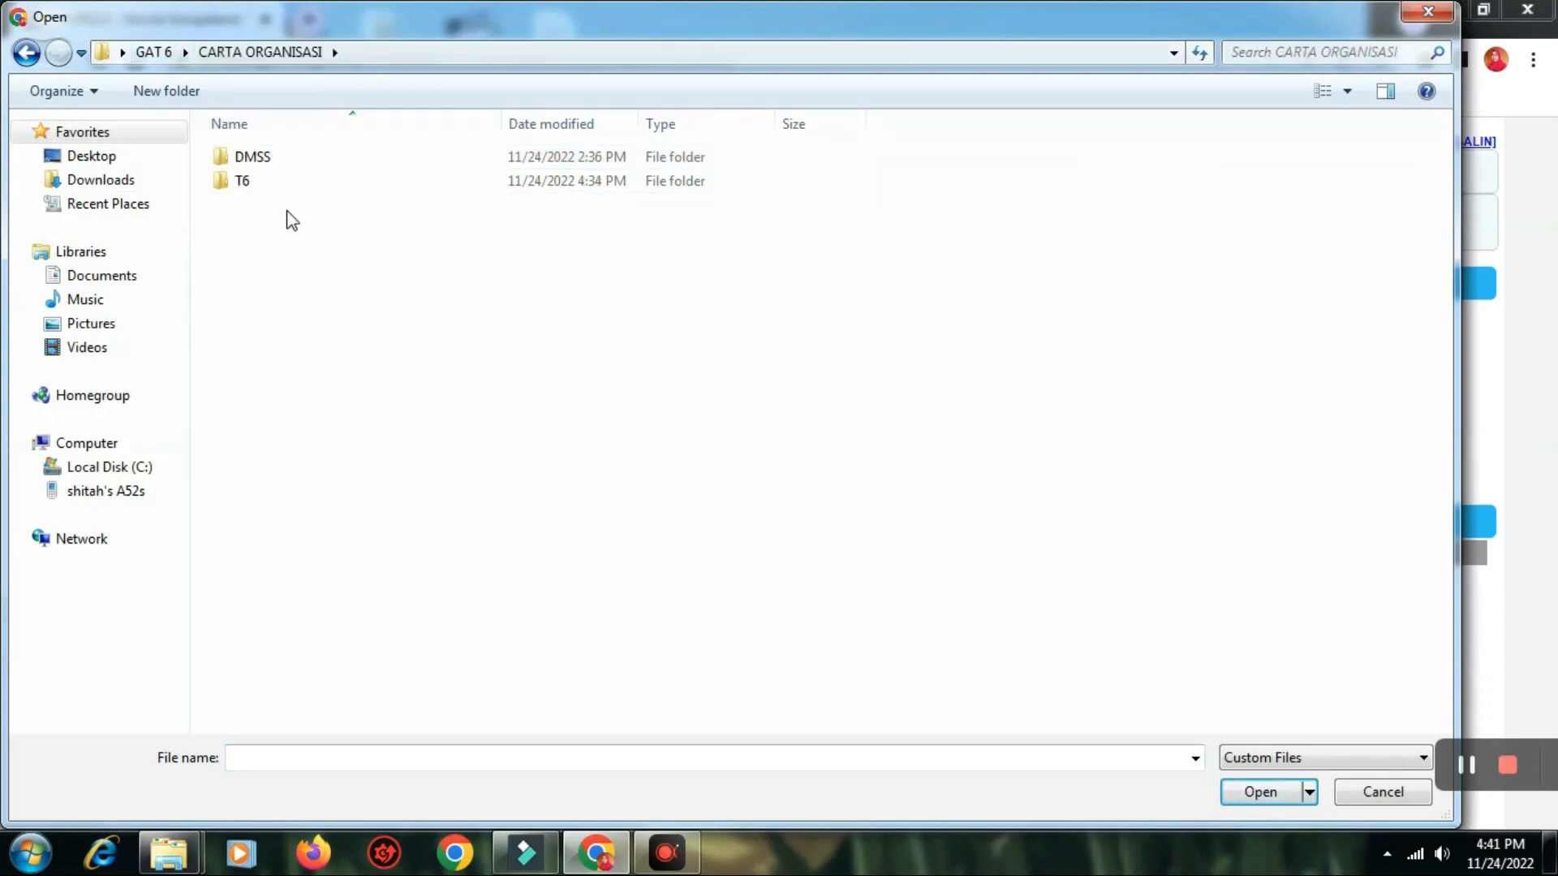
left_click(281, 159)
double_click(281, 159)
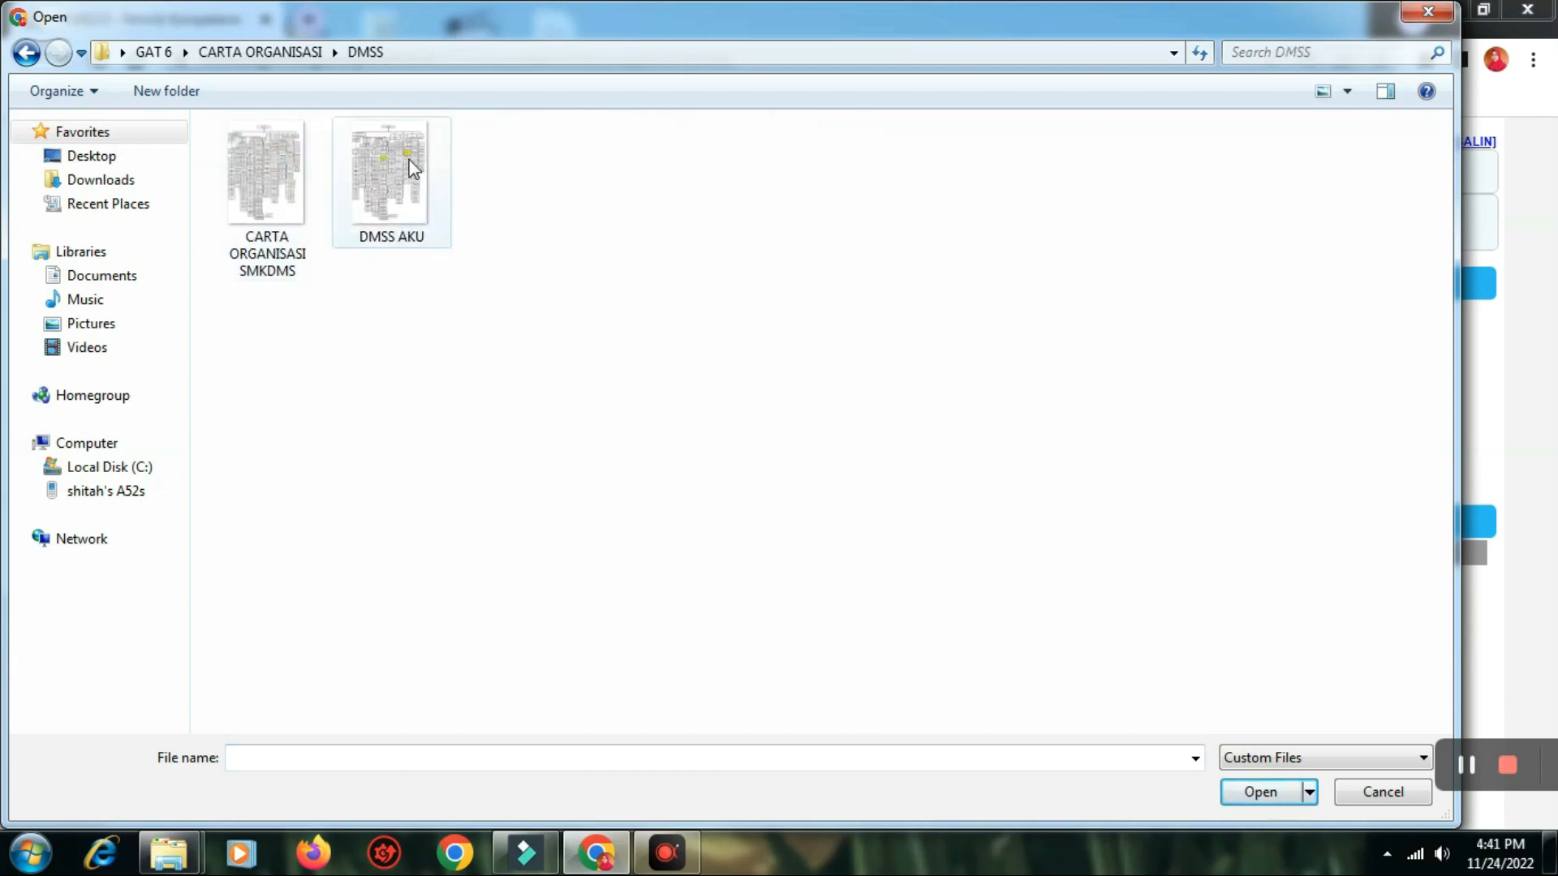
double_click(384, 200)
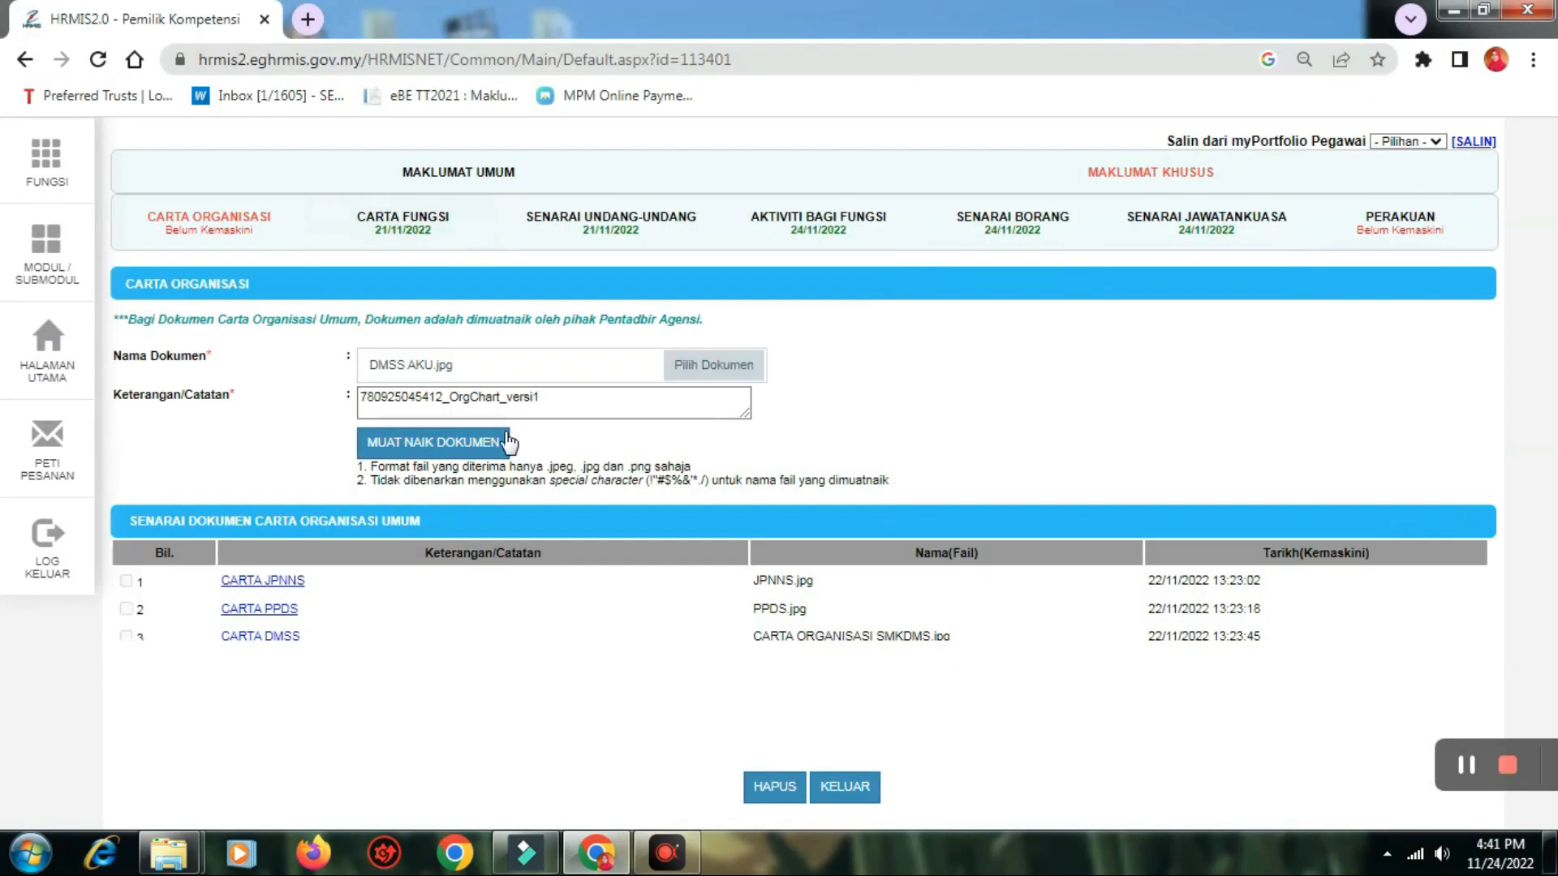
Set the document's Keterangan/Catatan to "CARTA DMSS", then upload the document and confirm saving it.
left_click_drag(554, 404, 341, 393)
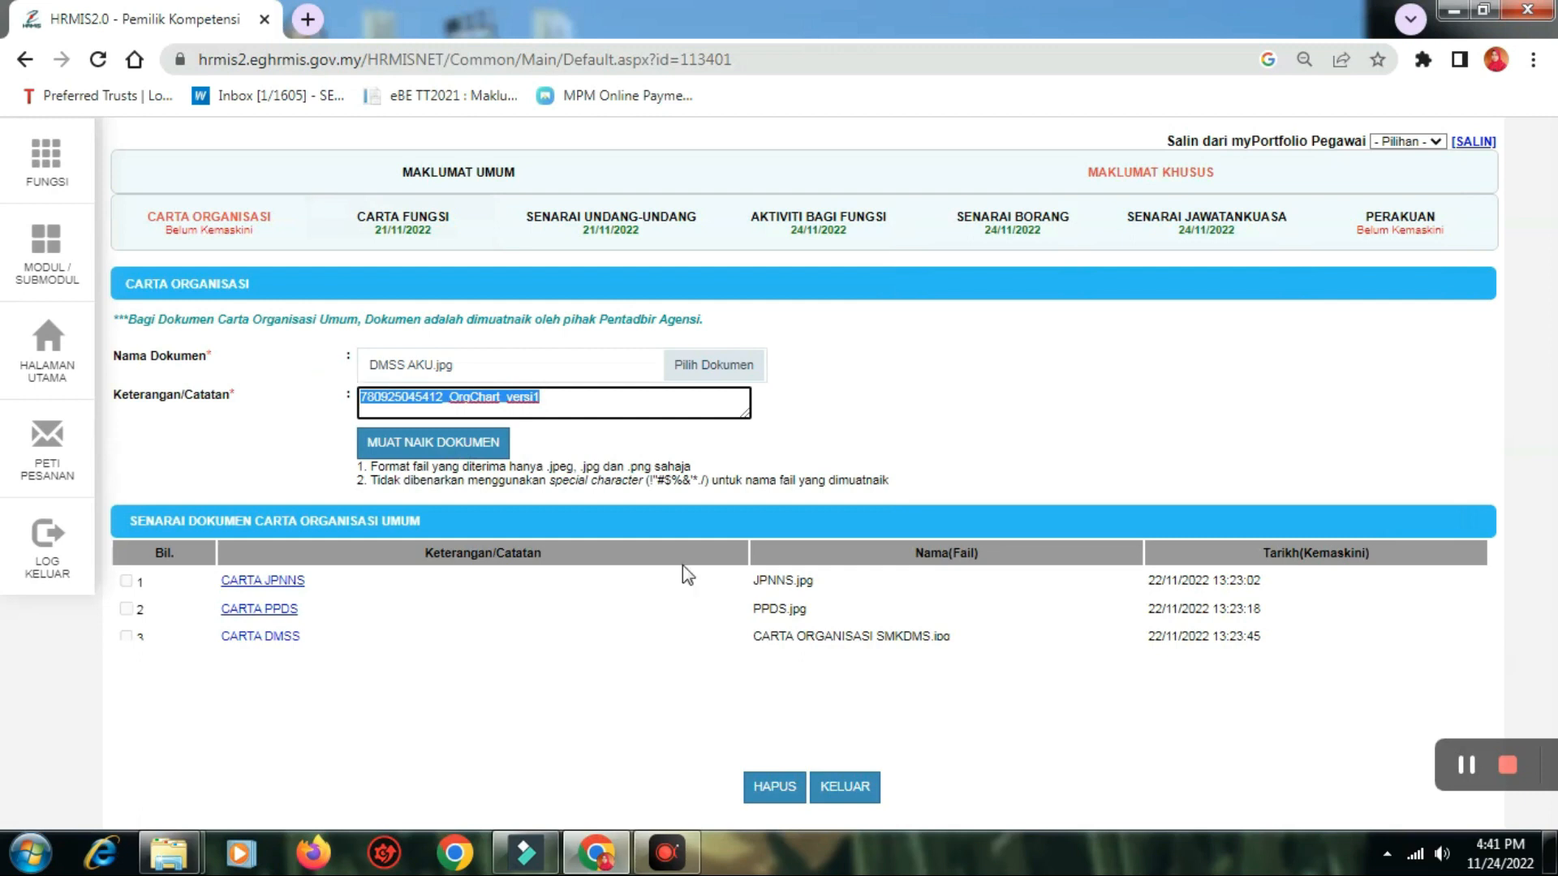
type("CARTA DMSS")
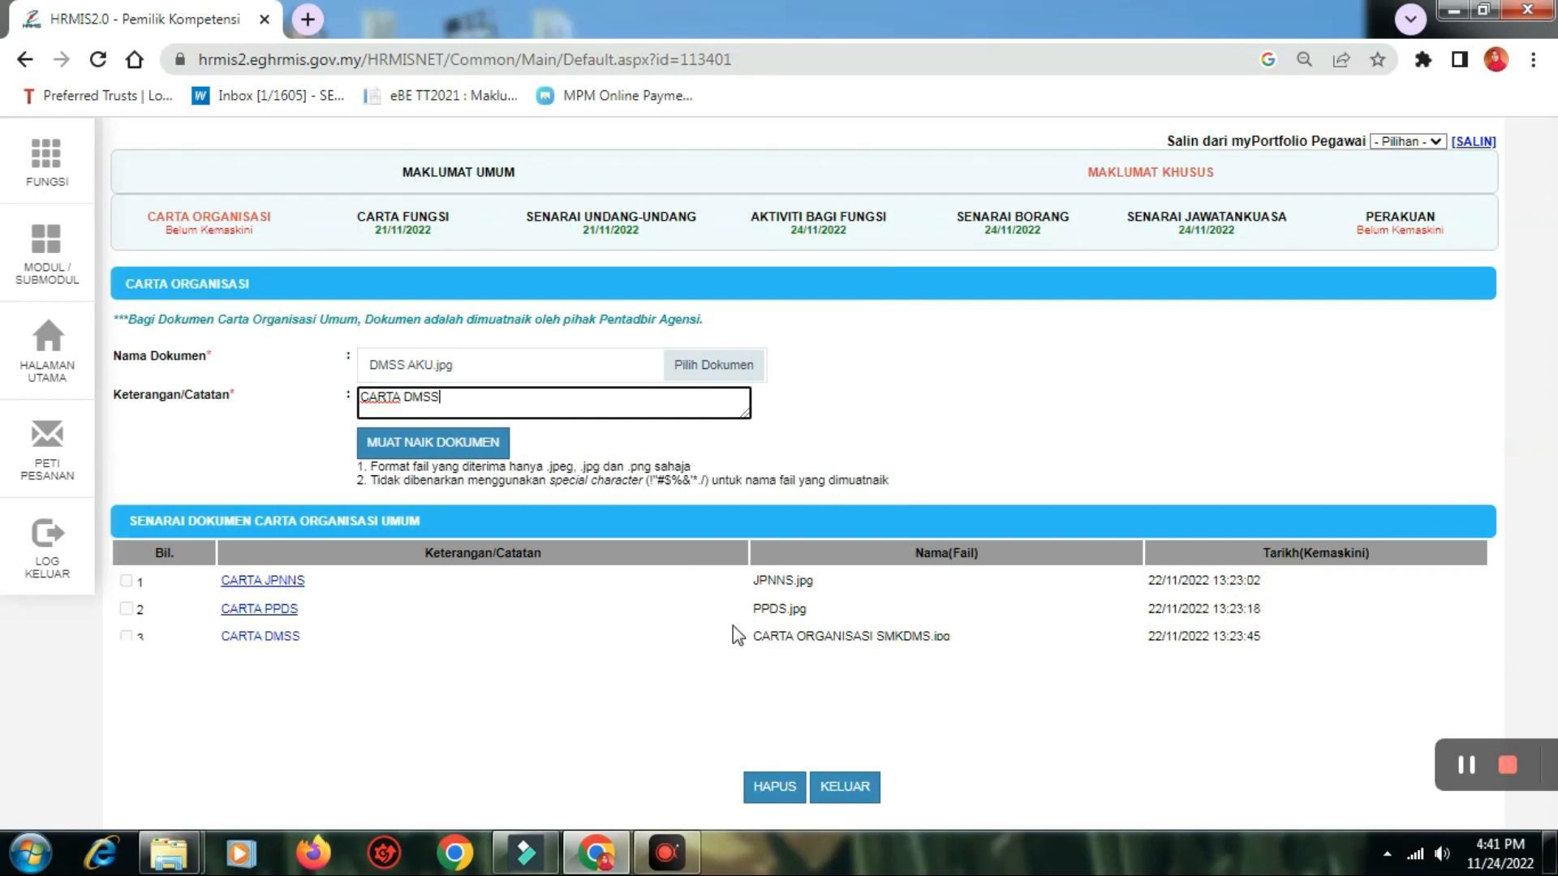
left_click(444, 451)
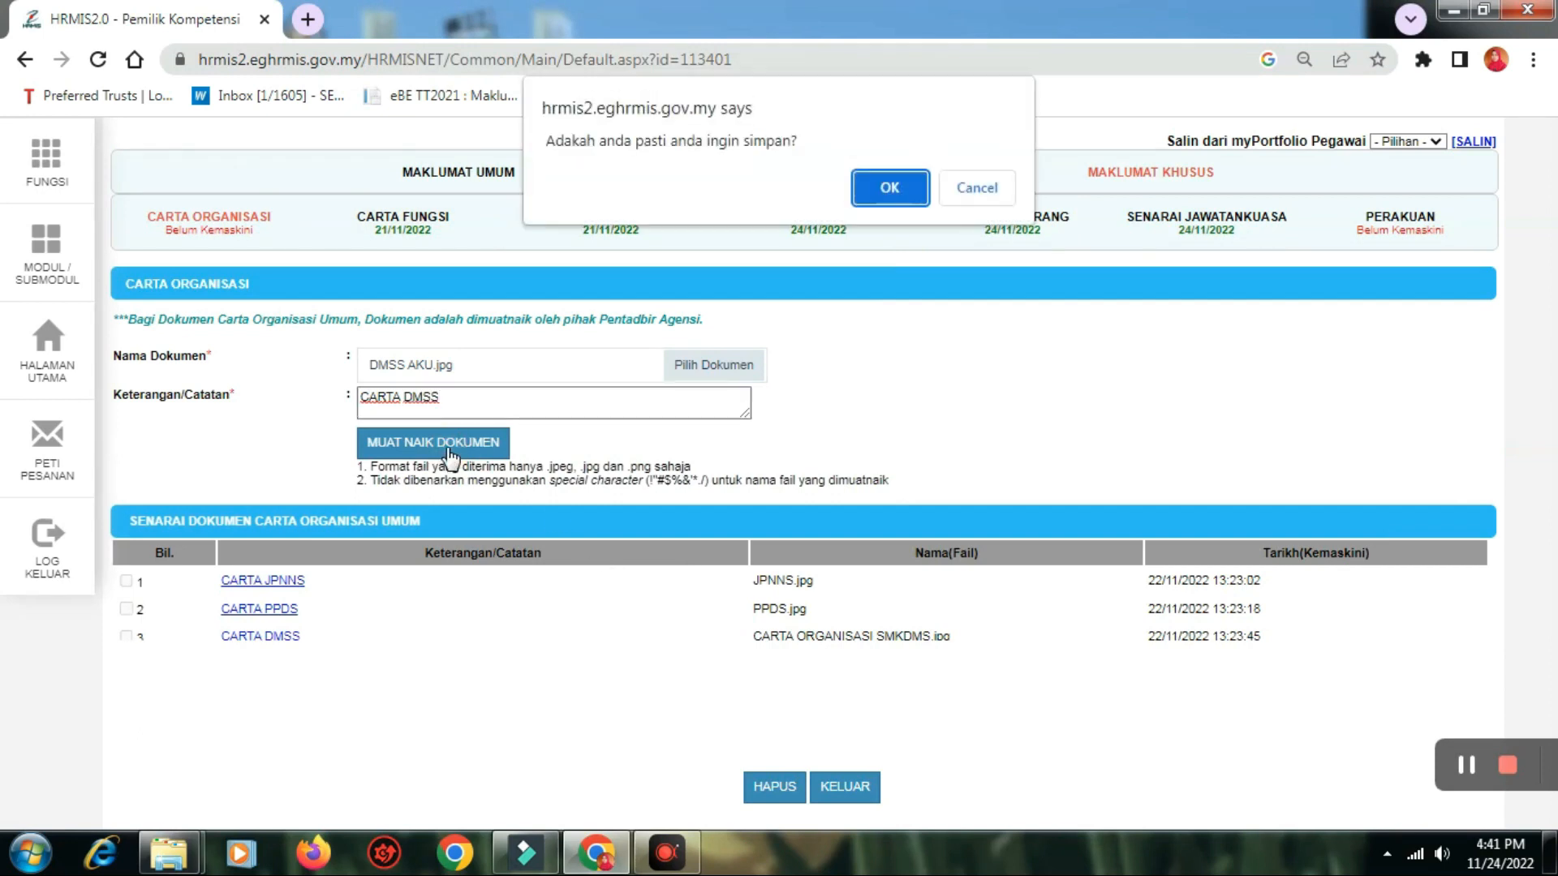
left_click(888, 198)
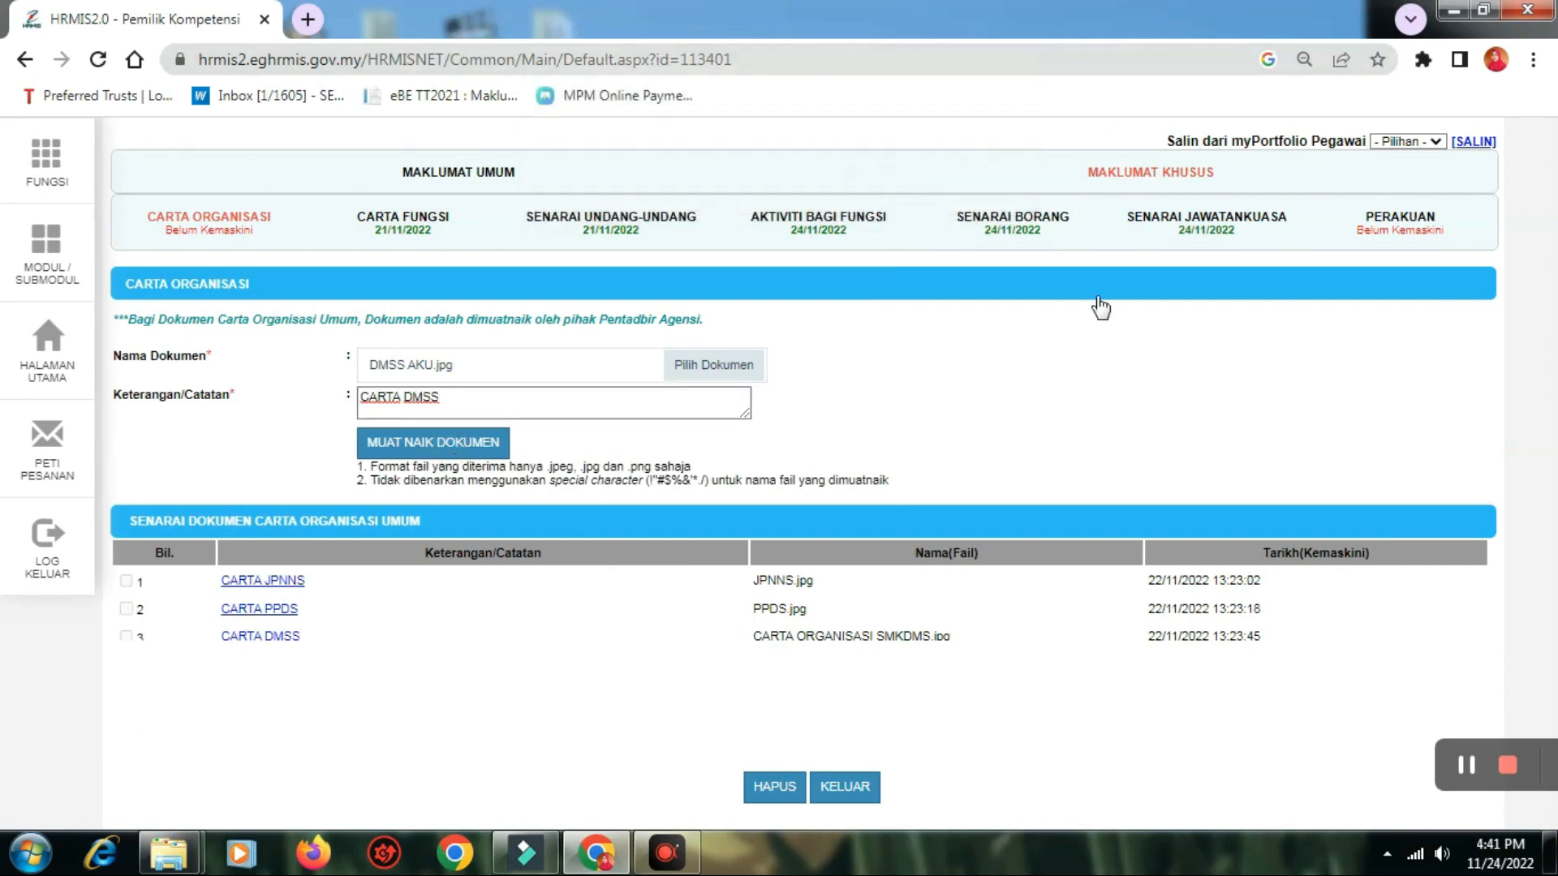
left_click(985, 184)
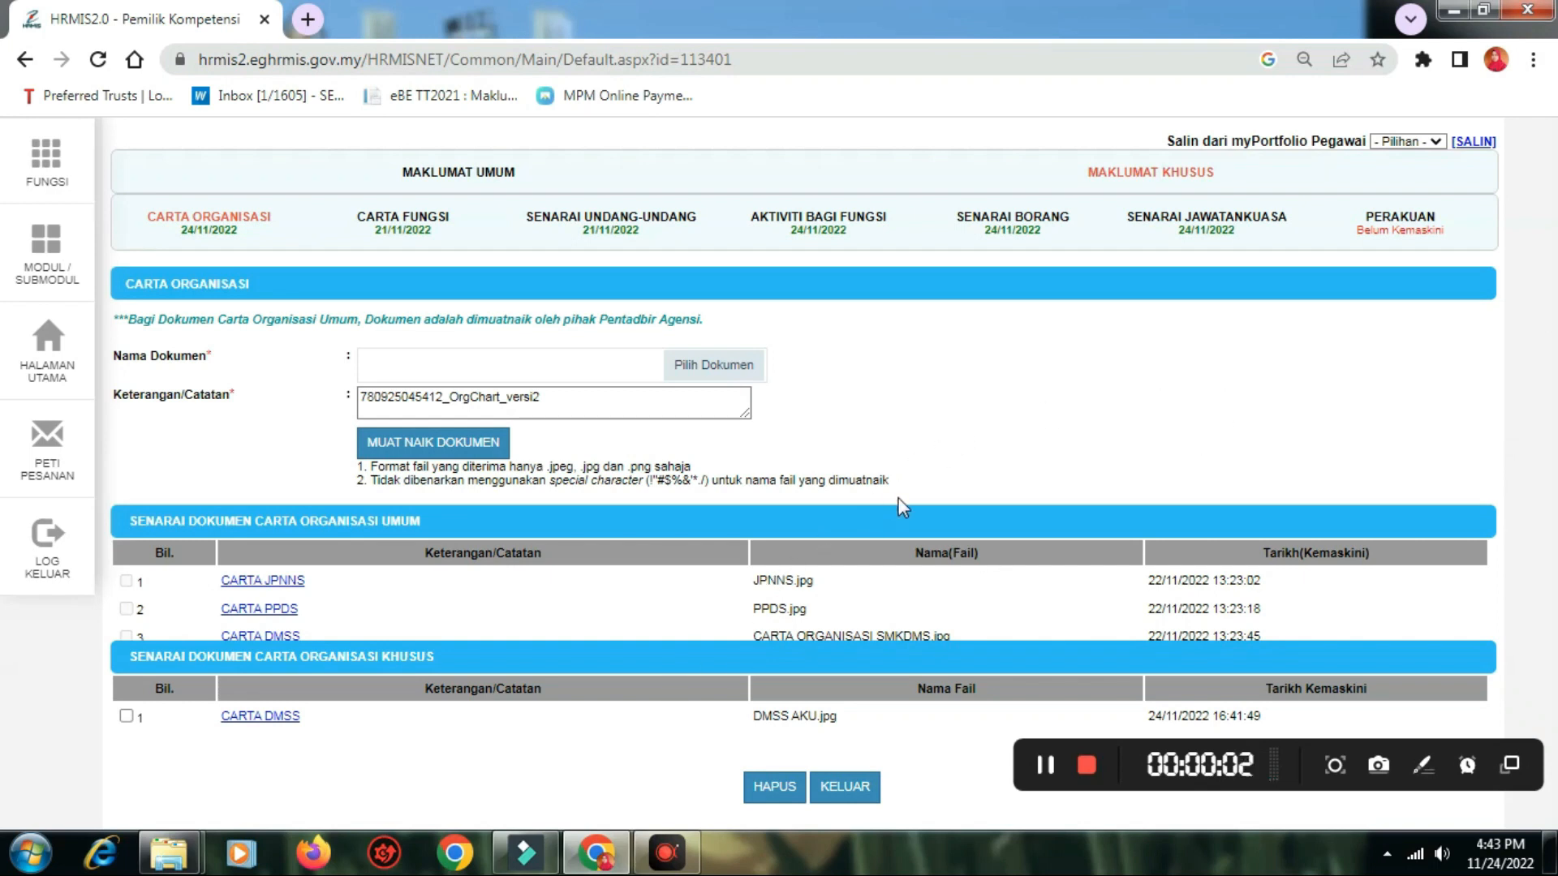
Select CARTA ORGANISASI T6 from GAT 6 > CARTA ORGANISASI > T6 as the next Carta Organisasi document.
left_click(721, 375)
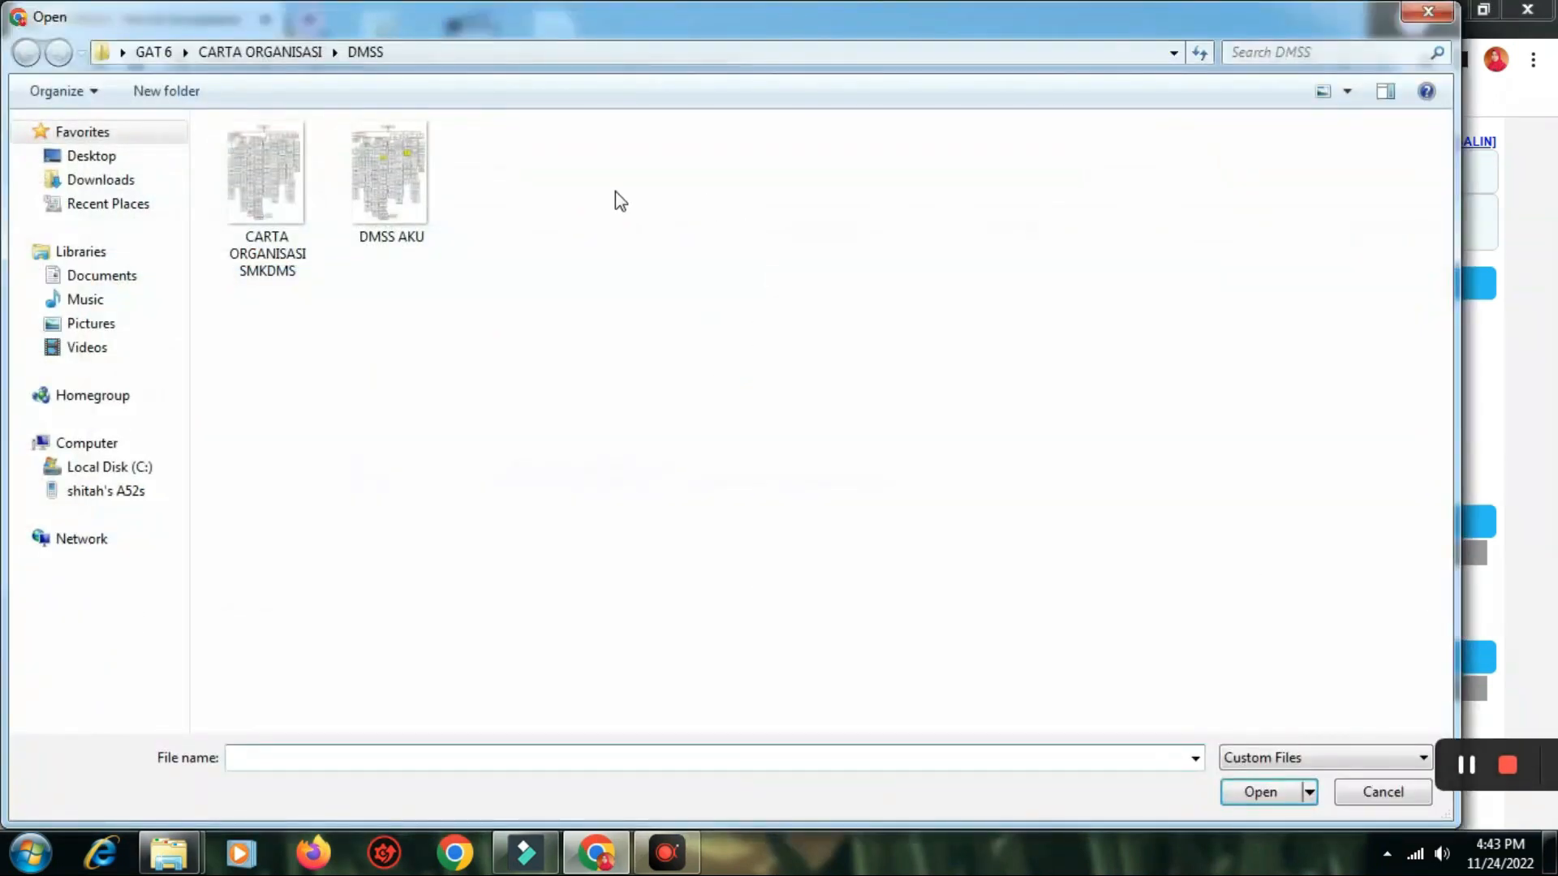
left_click(251, 59)
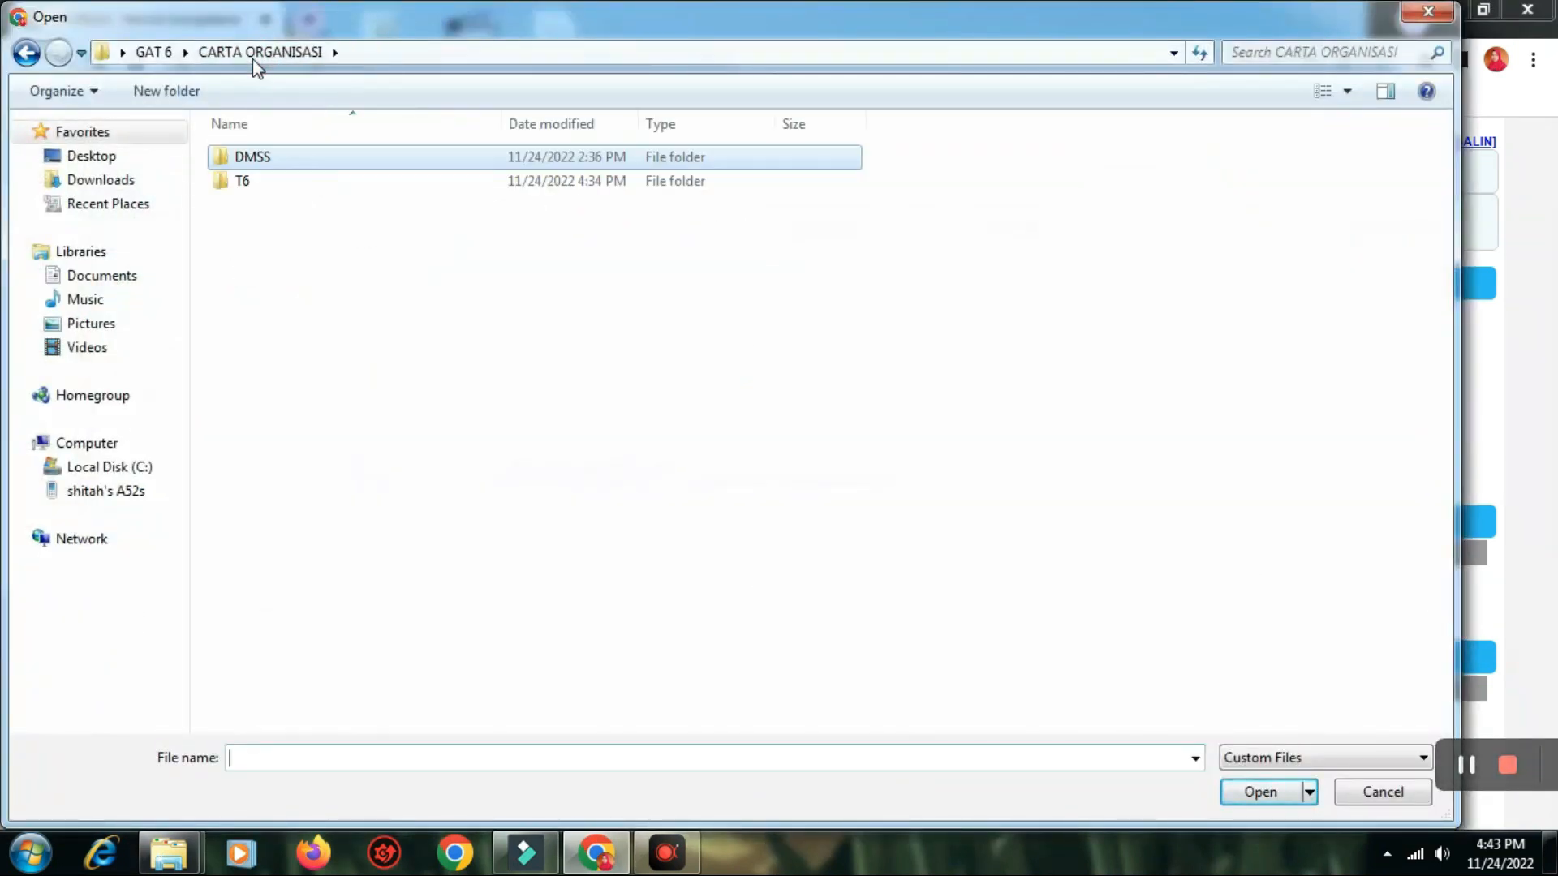
left_click(270, 189)
double_click(270, 189)
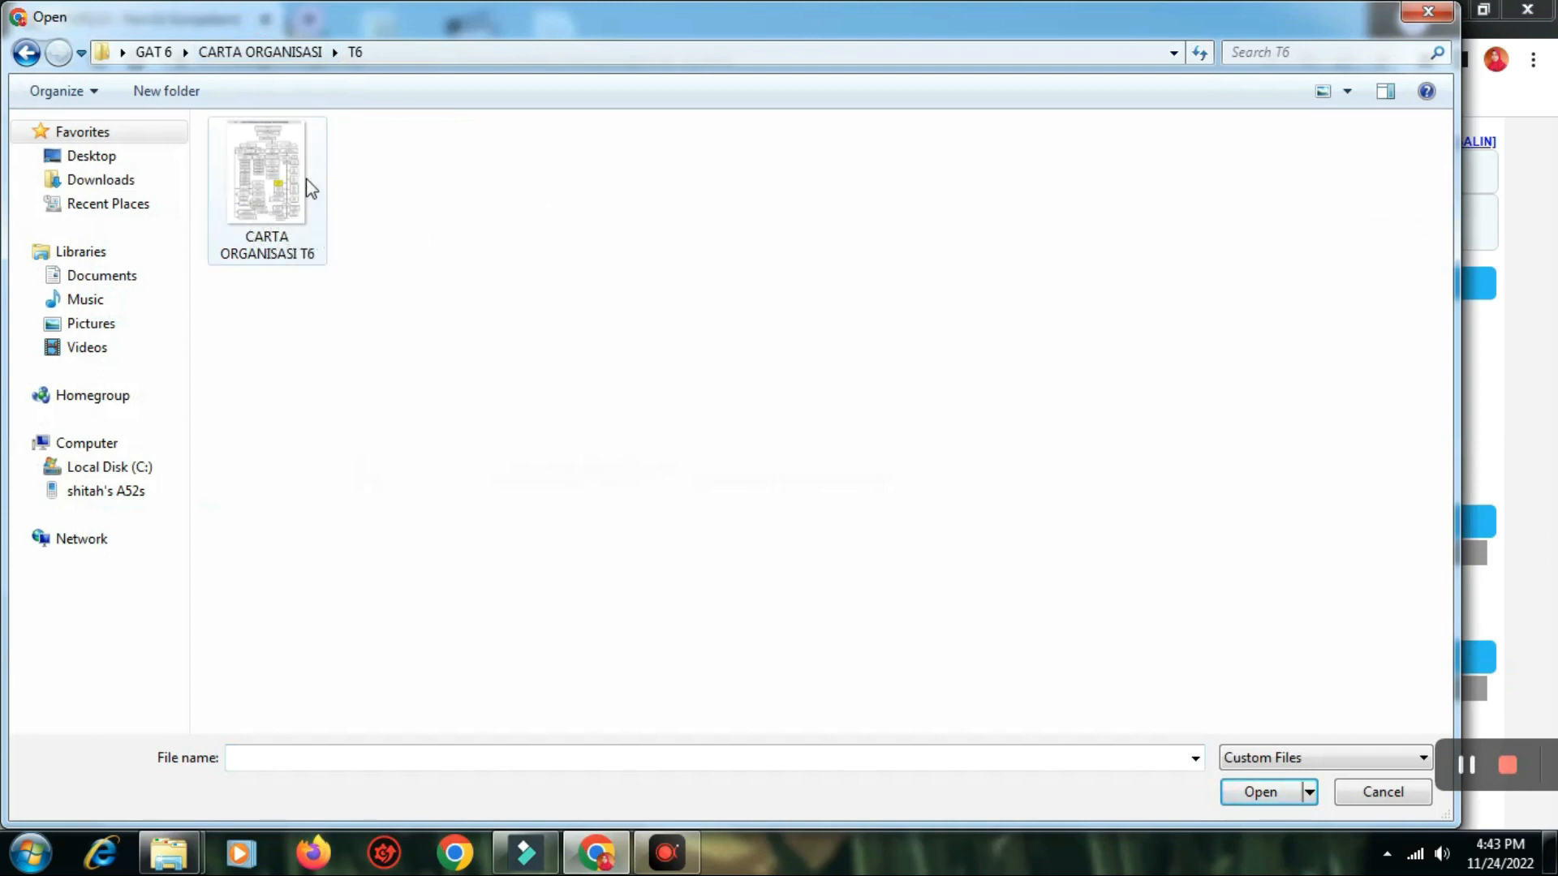
double_click(267, 190)
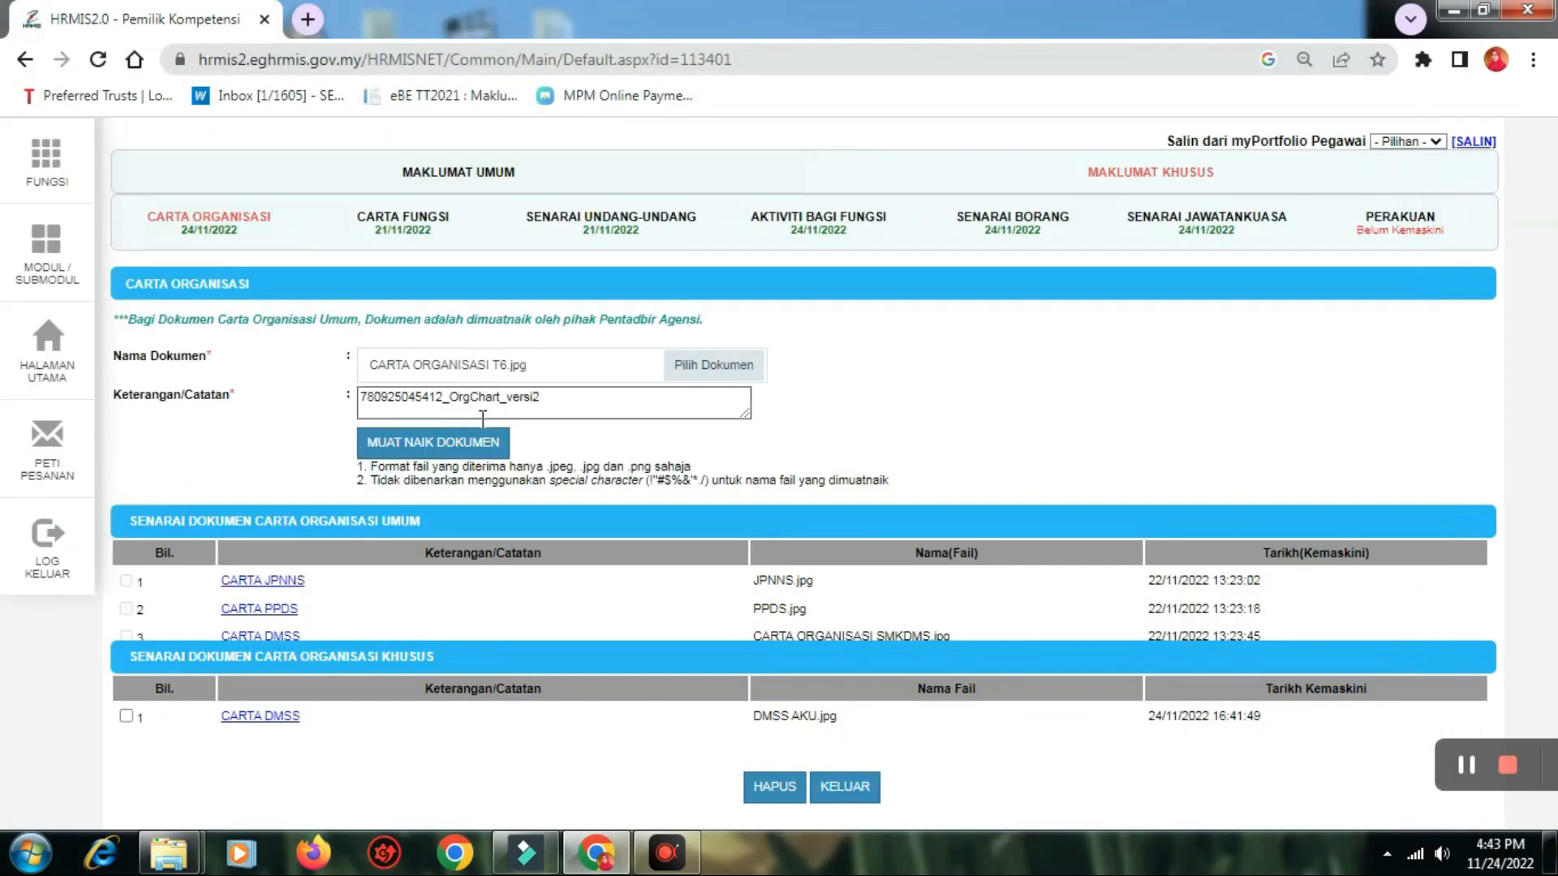
Set the document's Keterangan/Catatan to "CARTA T6", then upload it and confirm saving.
left_click_drag(560, 397, 331, 405)
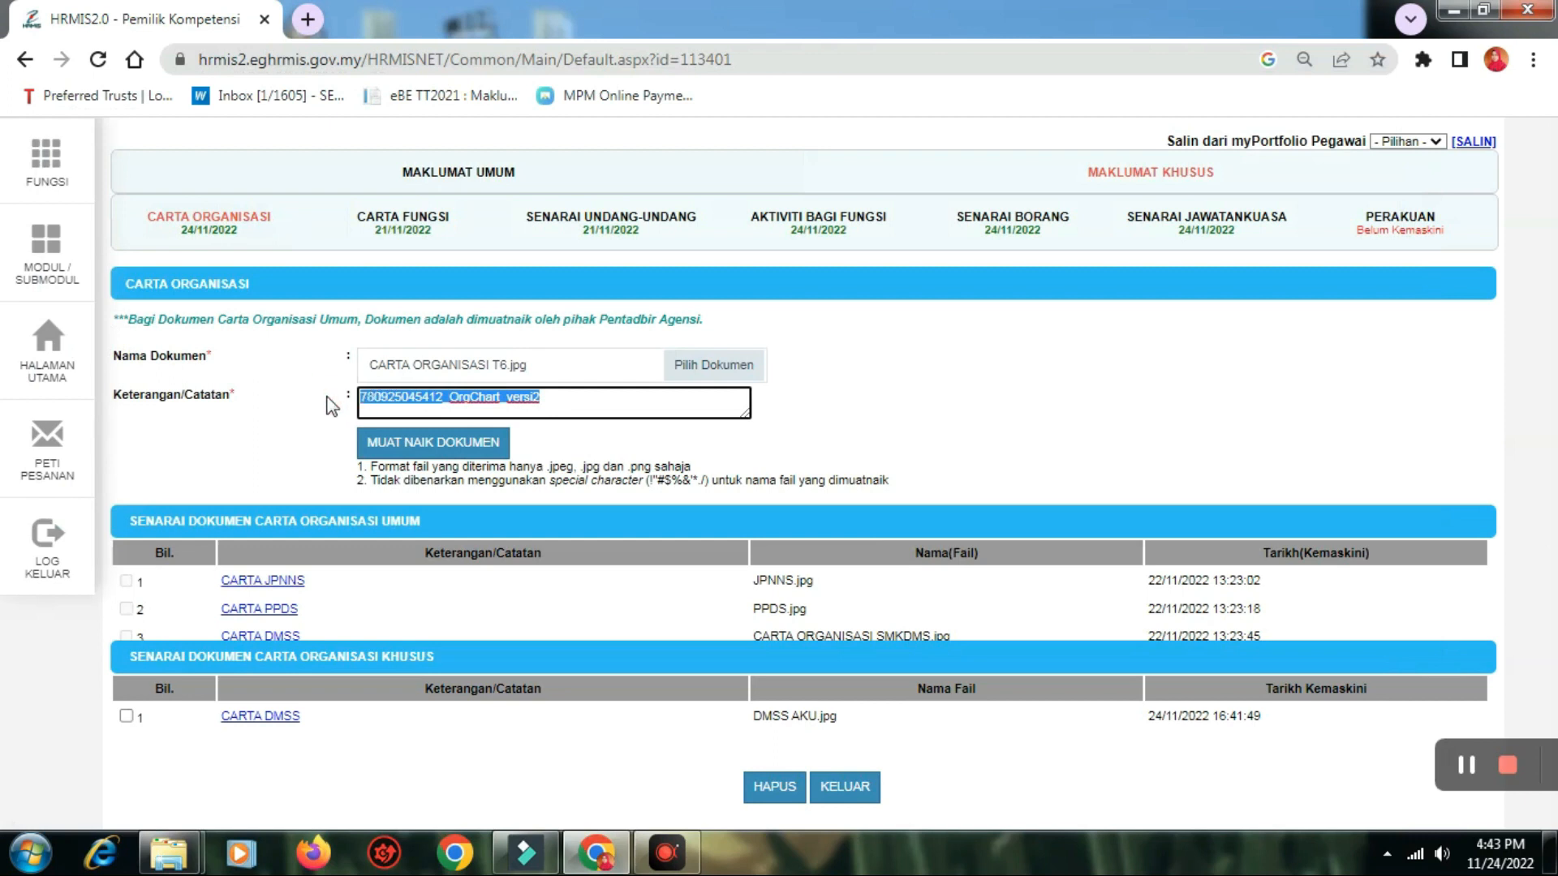
type("CARTA T6")
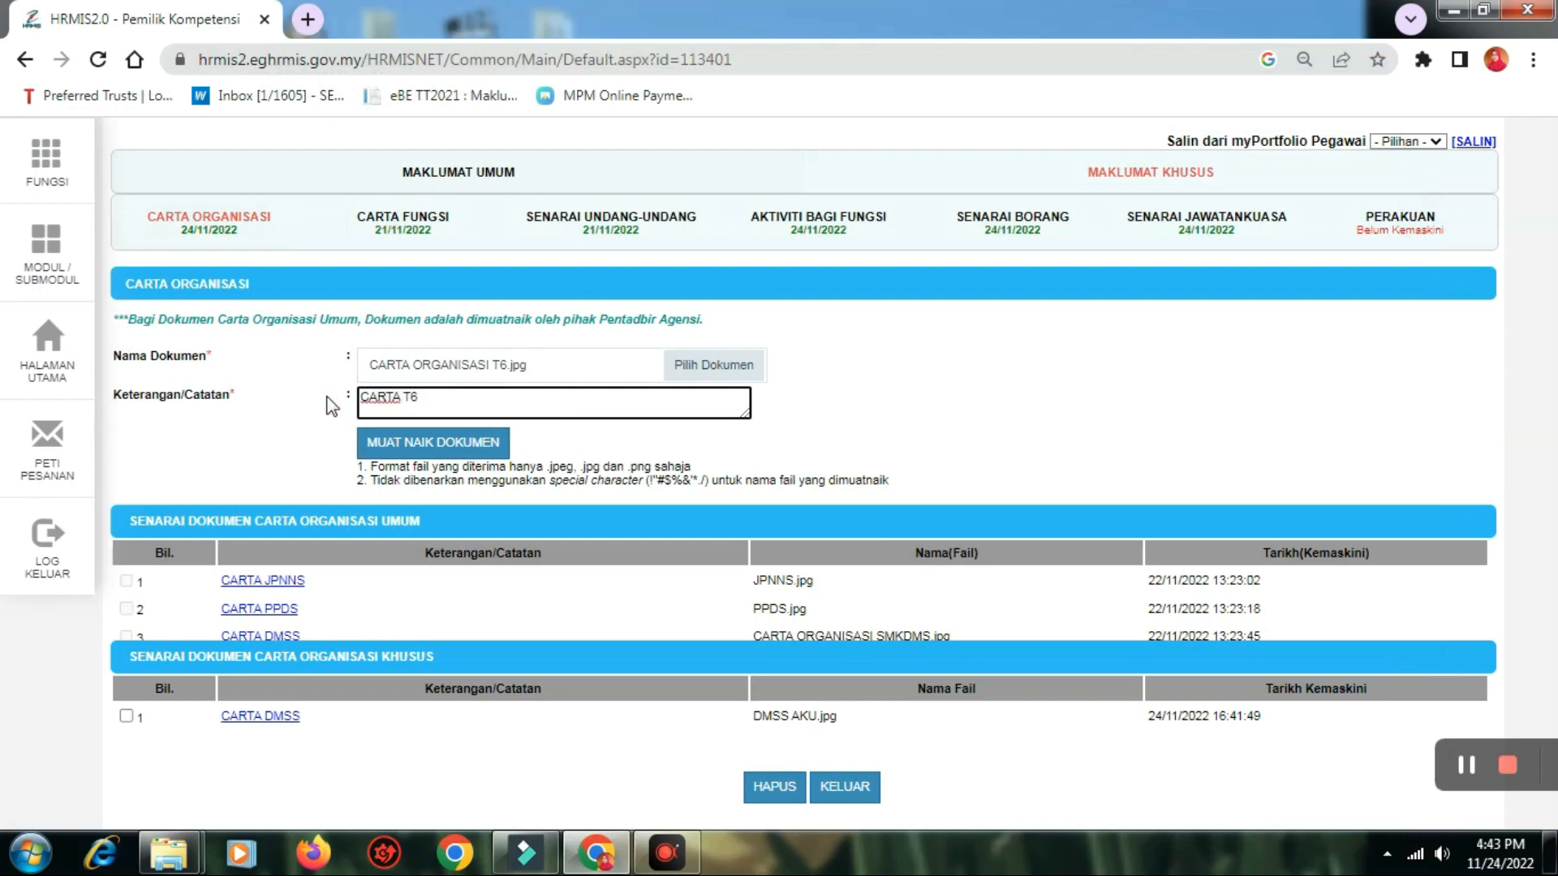
left_click(434, 445)
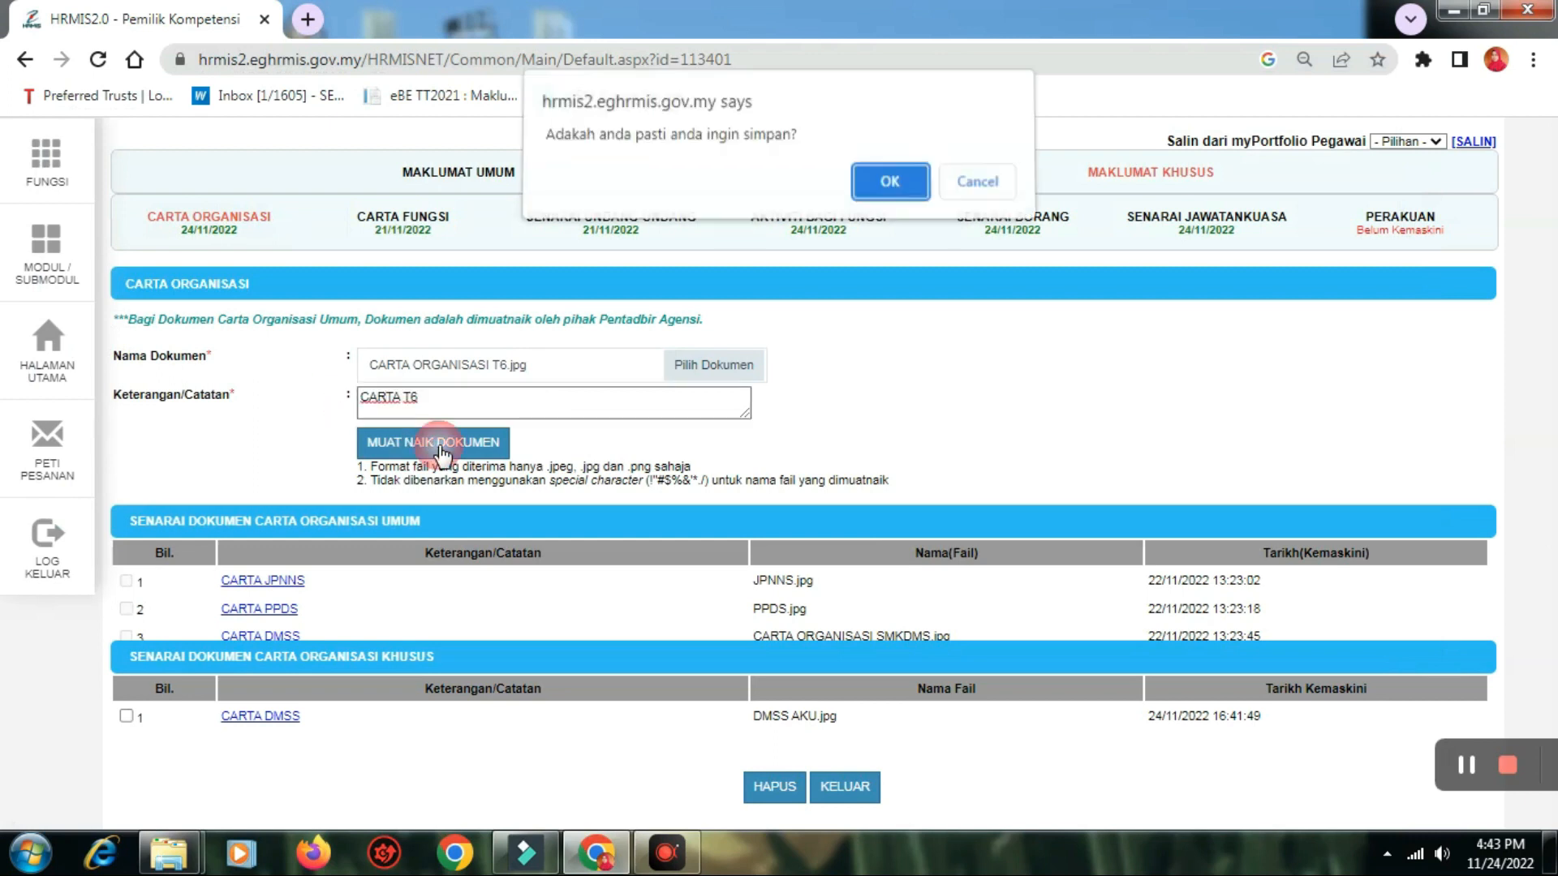
left_click(890, 188)
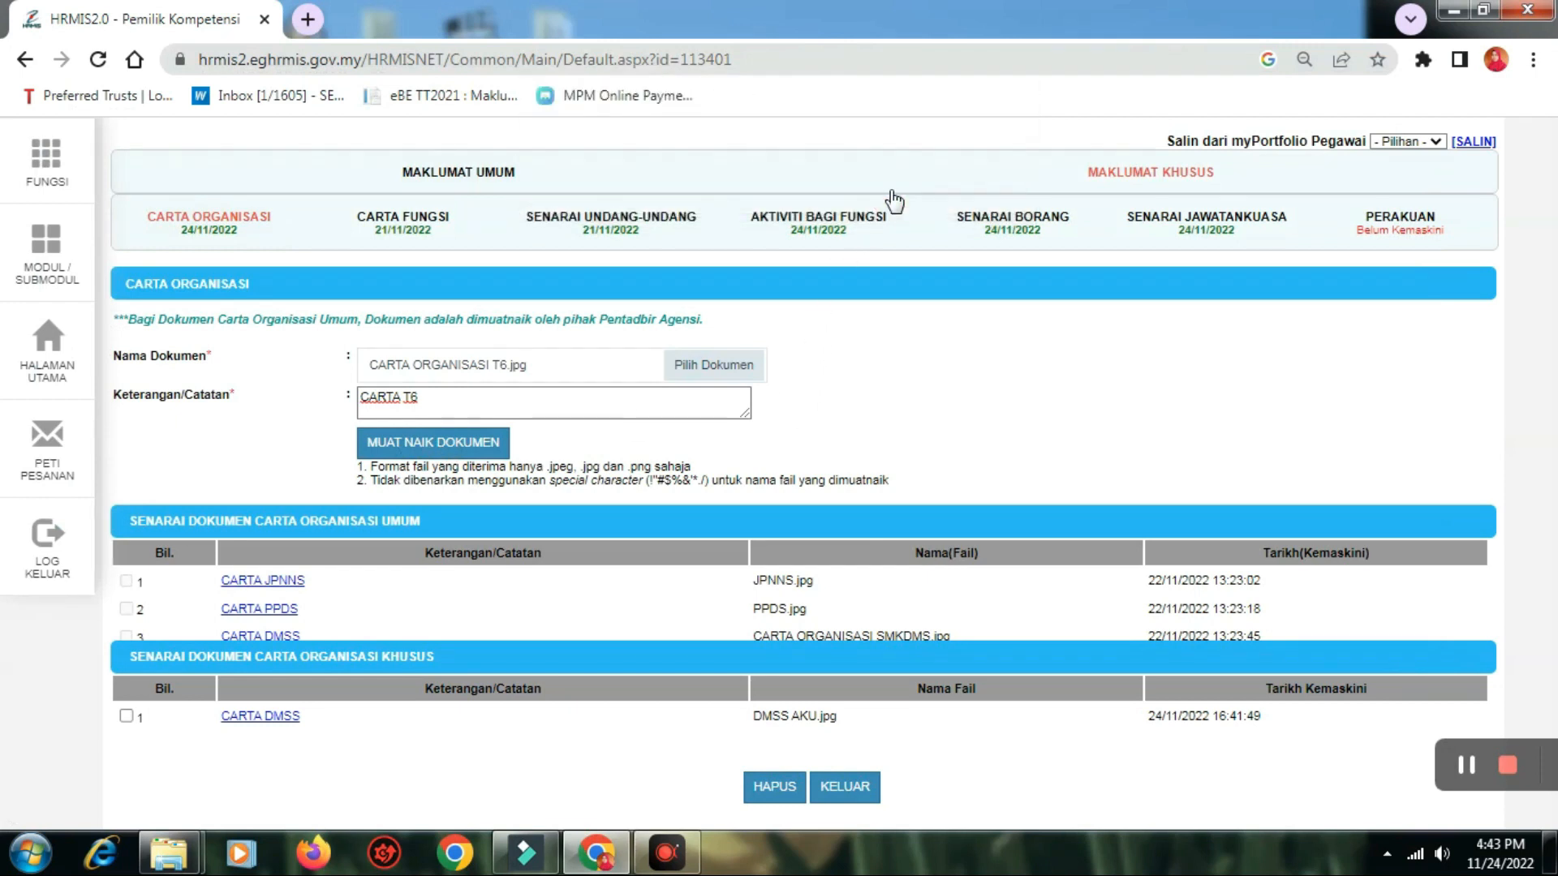
left_click(979, 190)
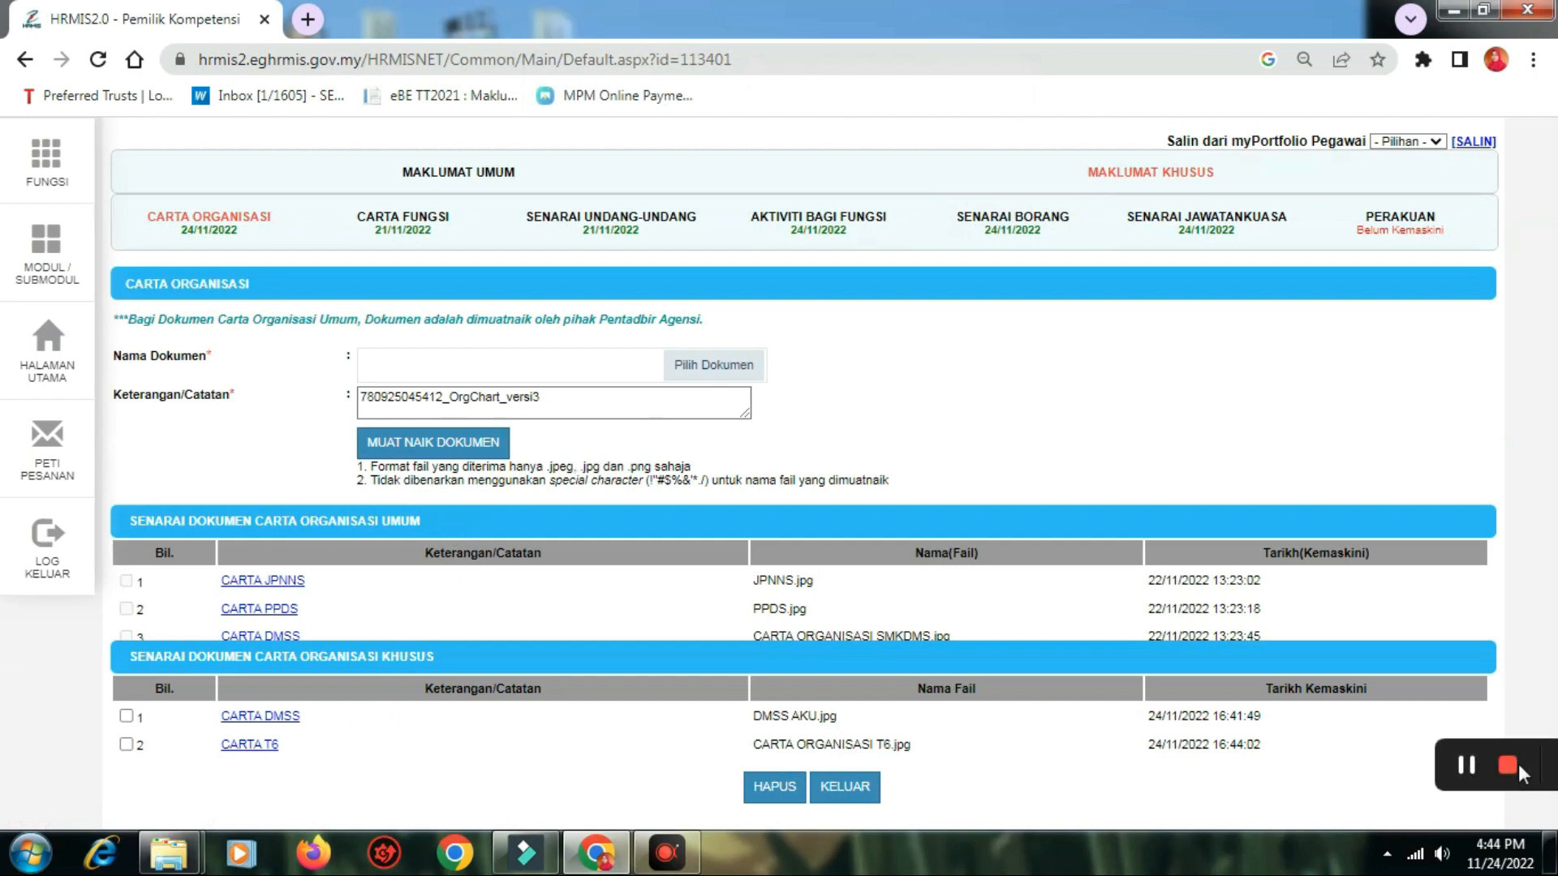
mouse_move(1505, 779)
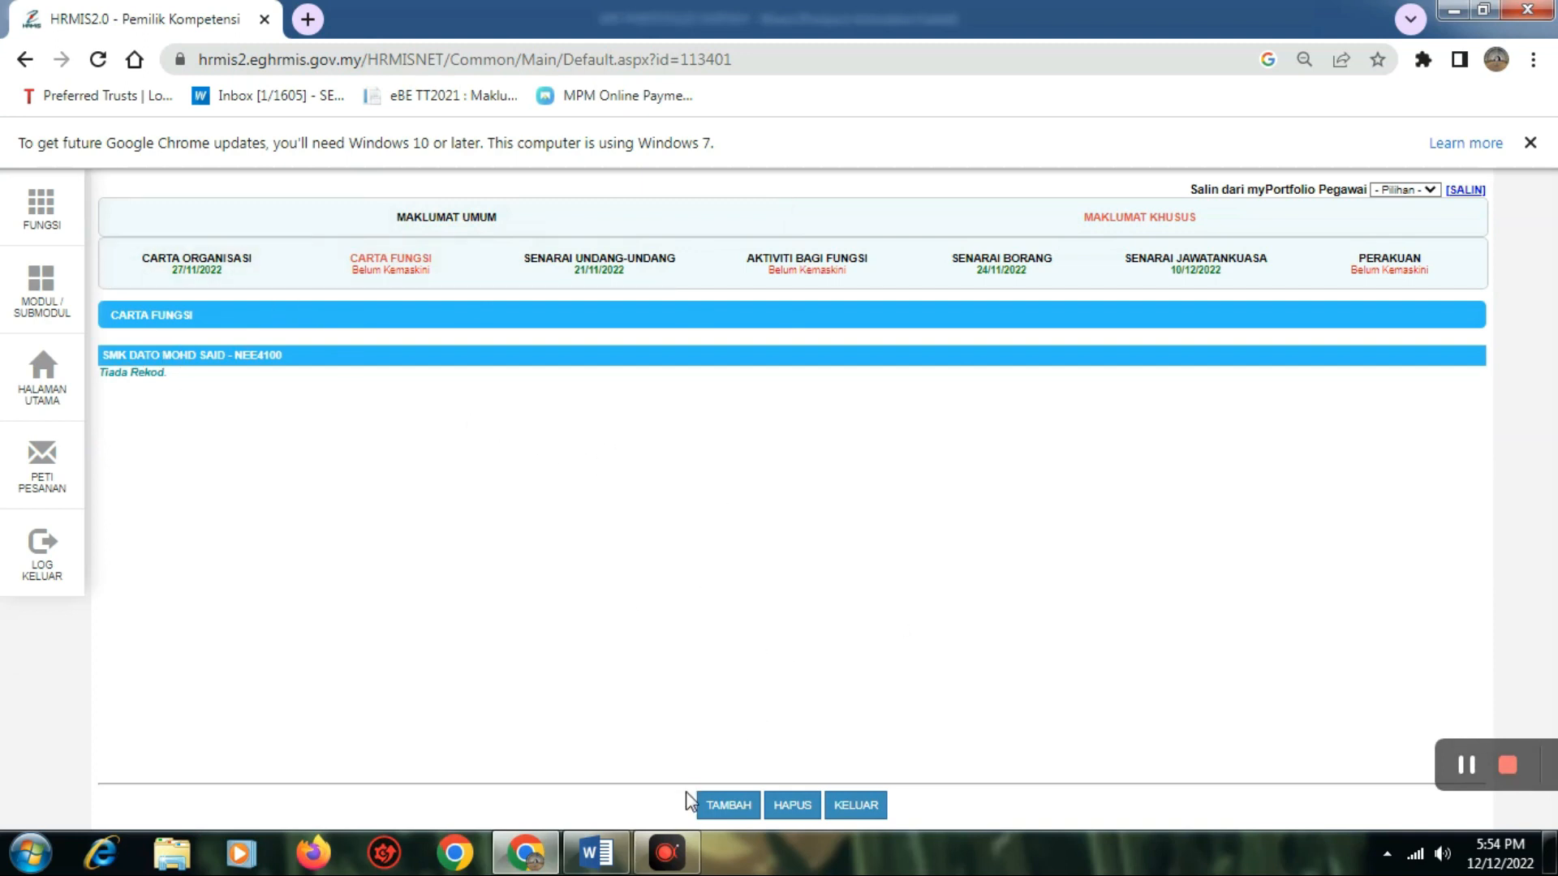
Add and save the Kurikulum functions "2. Merancang dan menyelaras pengoperasian pengajaran danpembelajaran (POP)" and "4. Merancang dan melaksanakan pentaksiran dan peperiksaan" in Carta Fungsi.
left_click(724, 808)
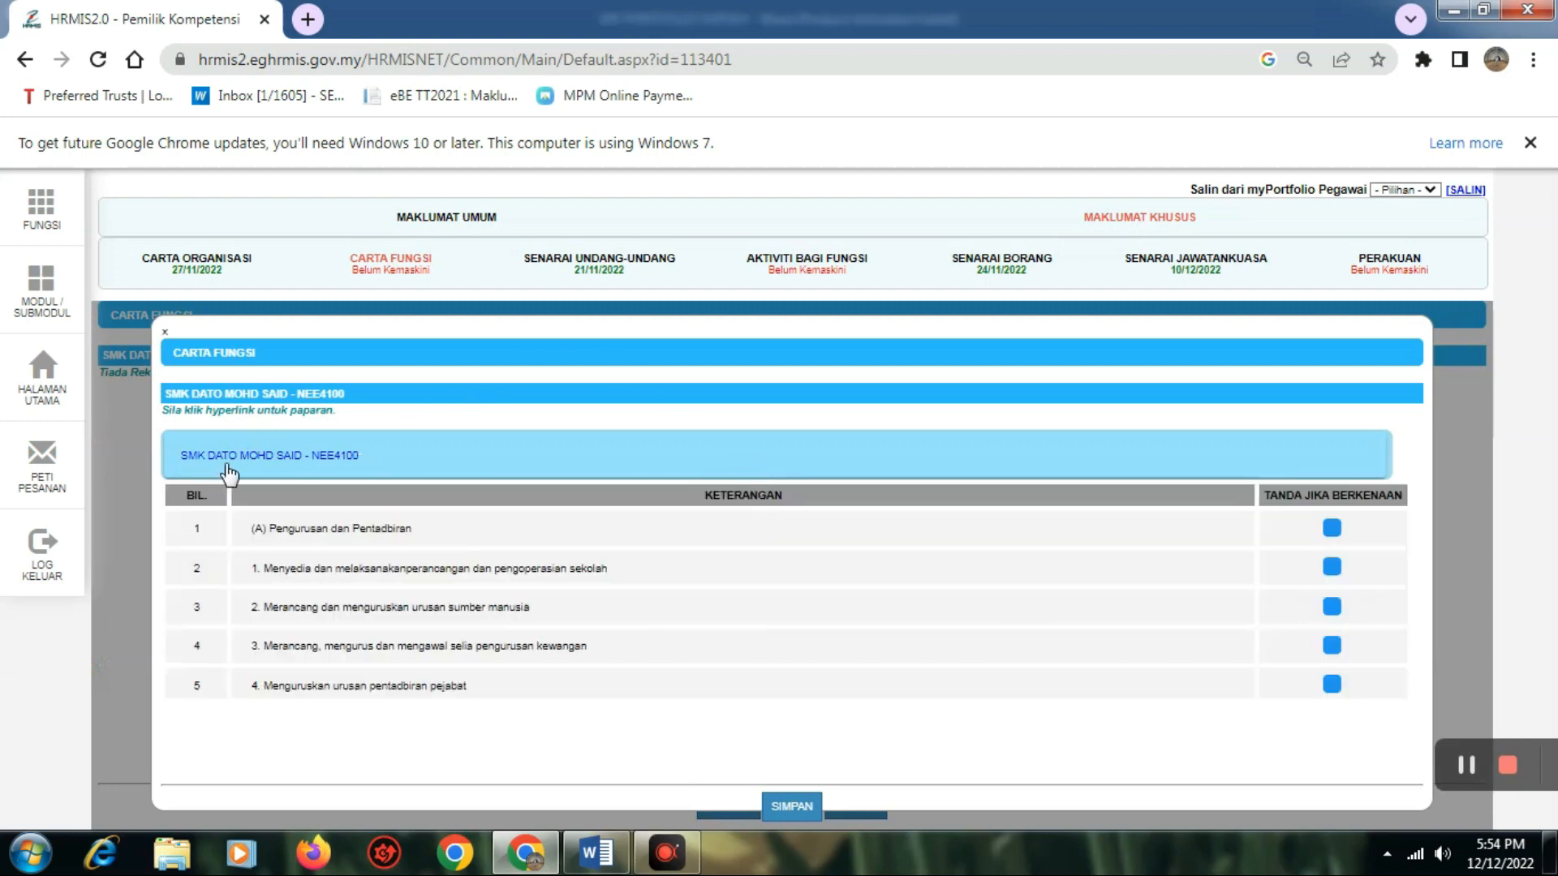
scroll(431, 570, "down", 2)
scroll(430, 571, "down", 8)
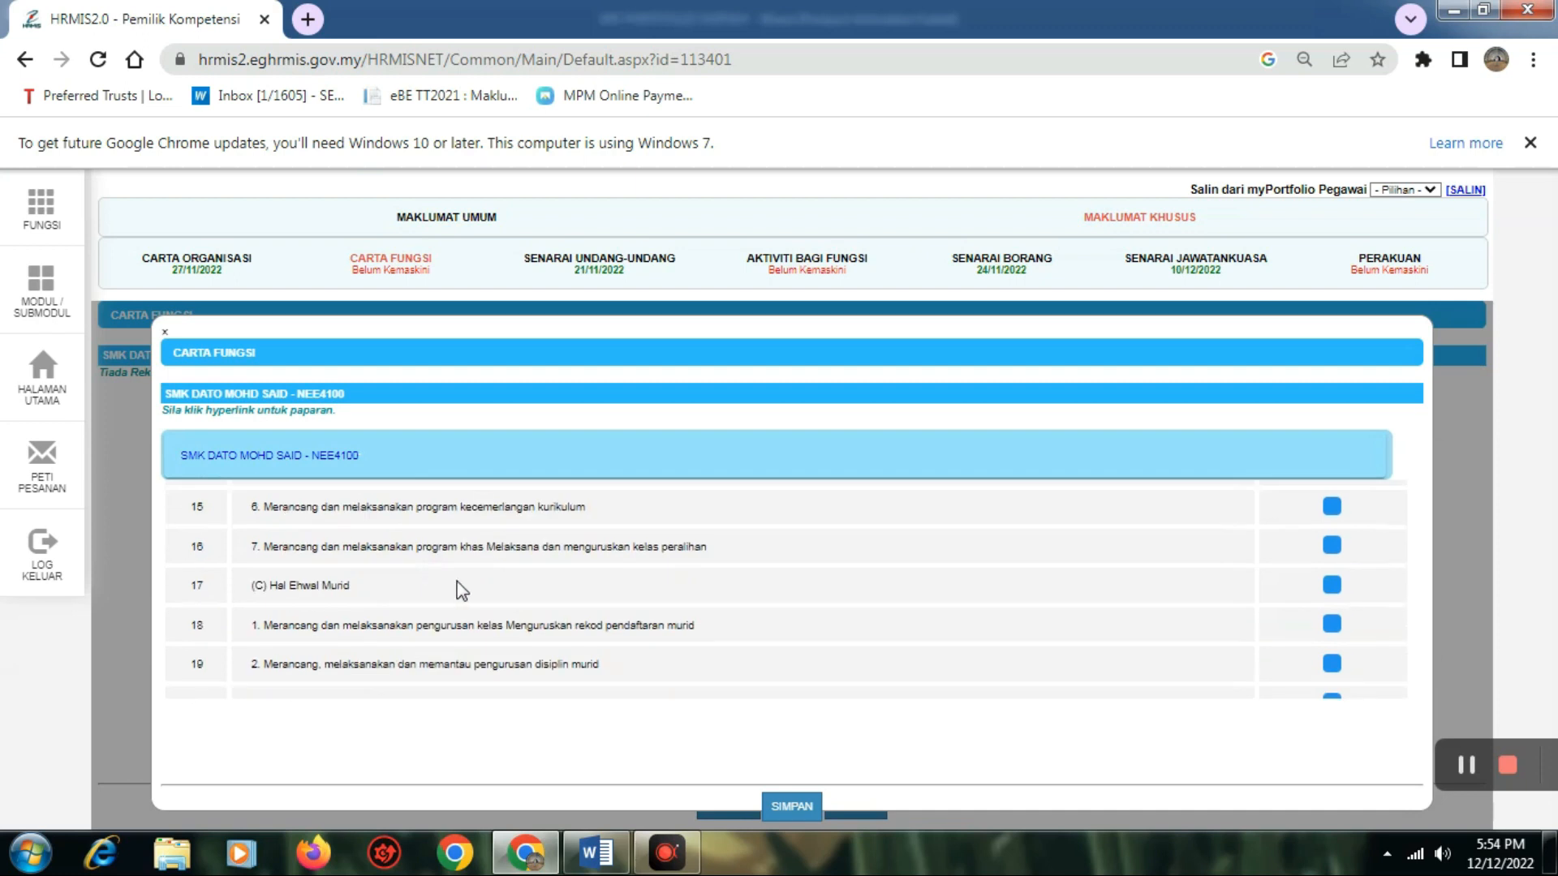
scroll(464, 589, "up", 8)
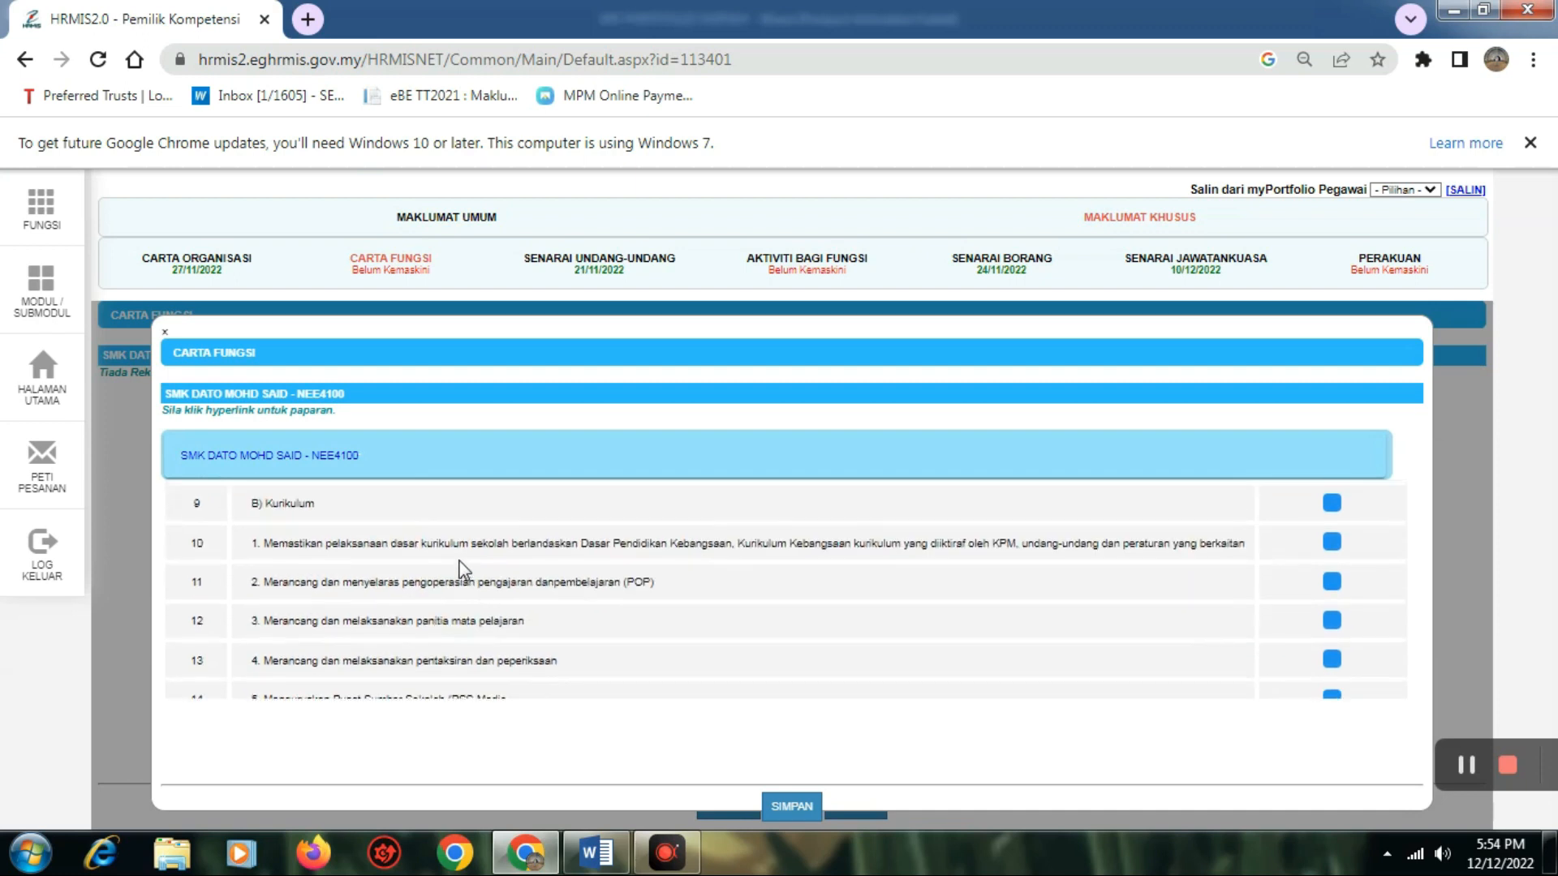
scroll(455, 566, "up", 3)
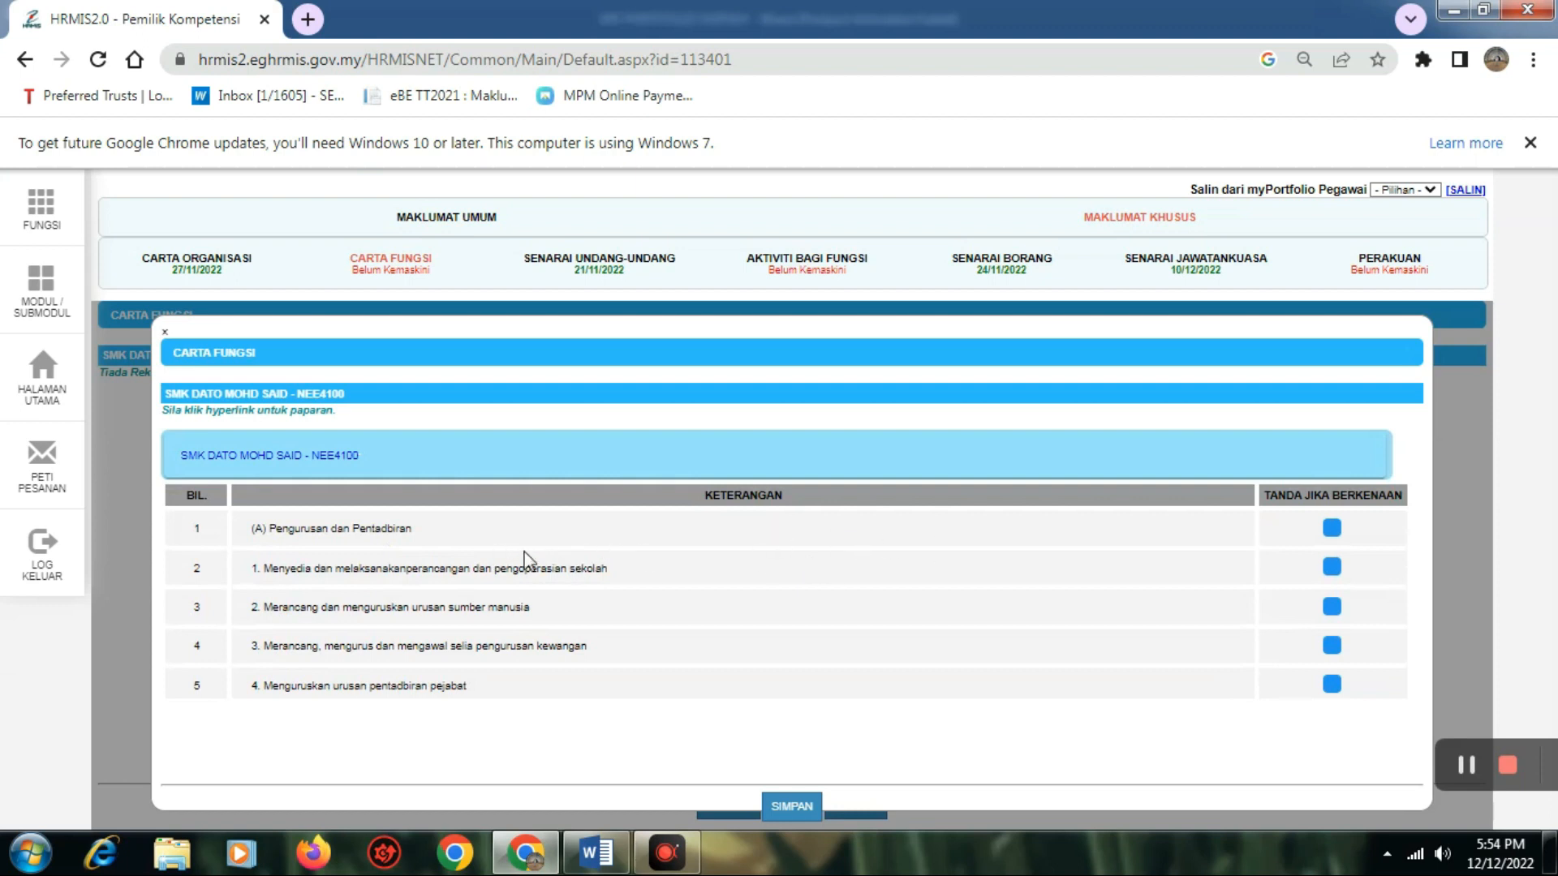
scroll(994, 580, "down", 2)
scroll(916, 596, "down", 3)
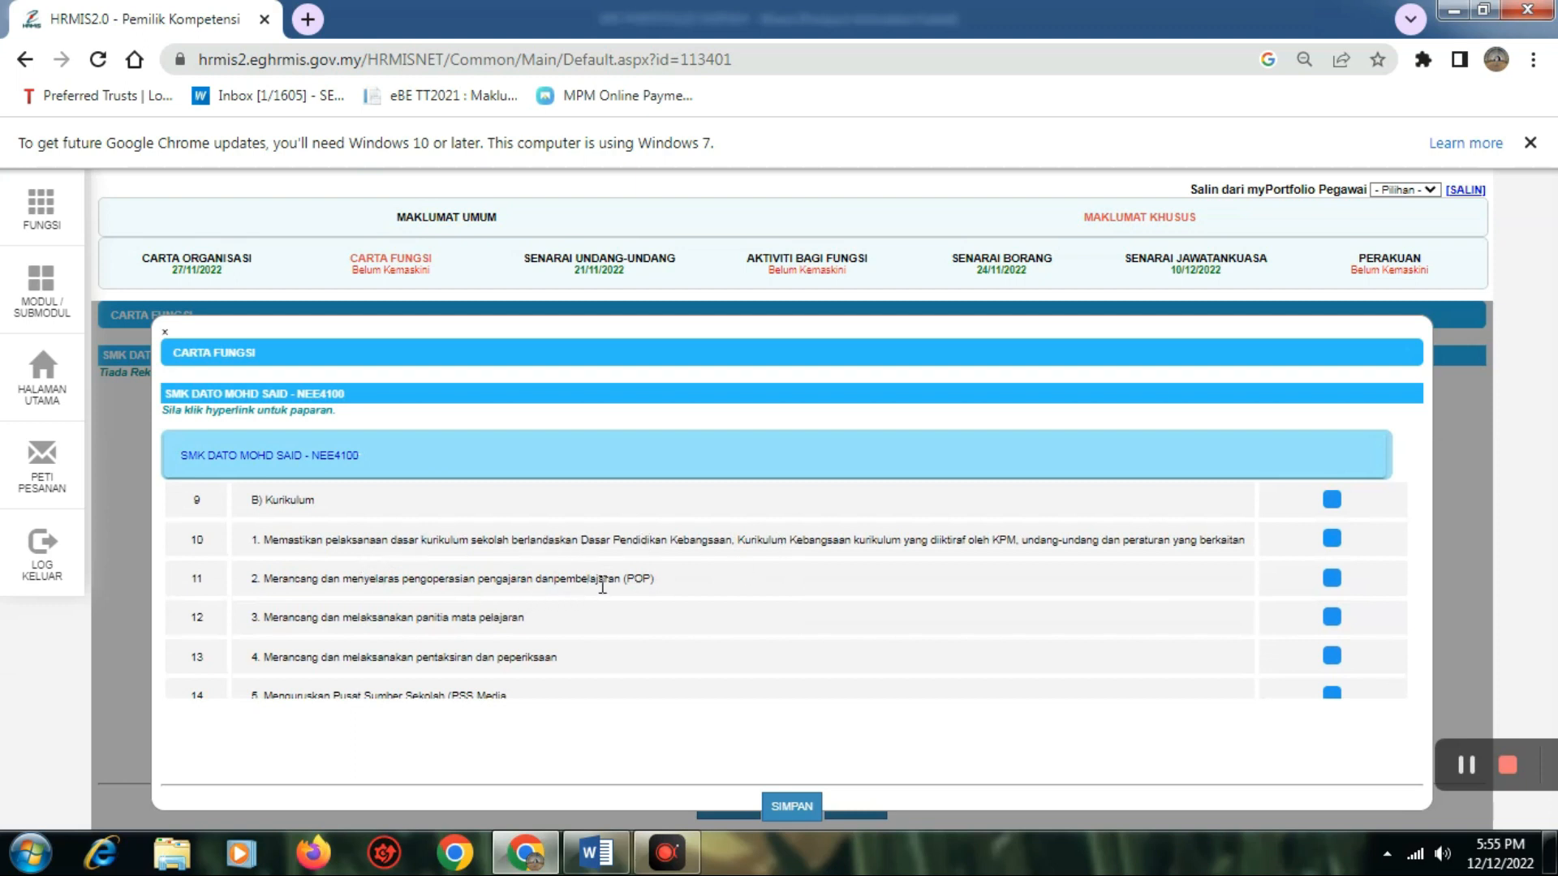
left_click(1332, 577)
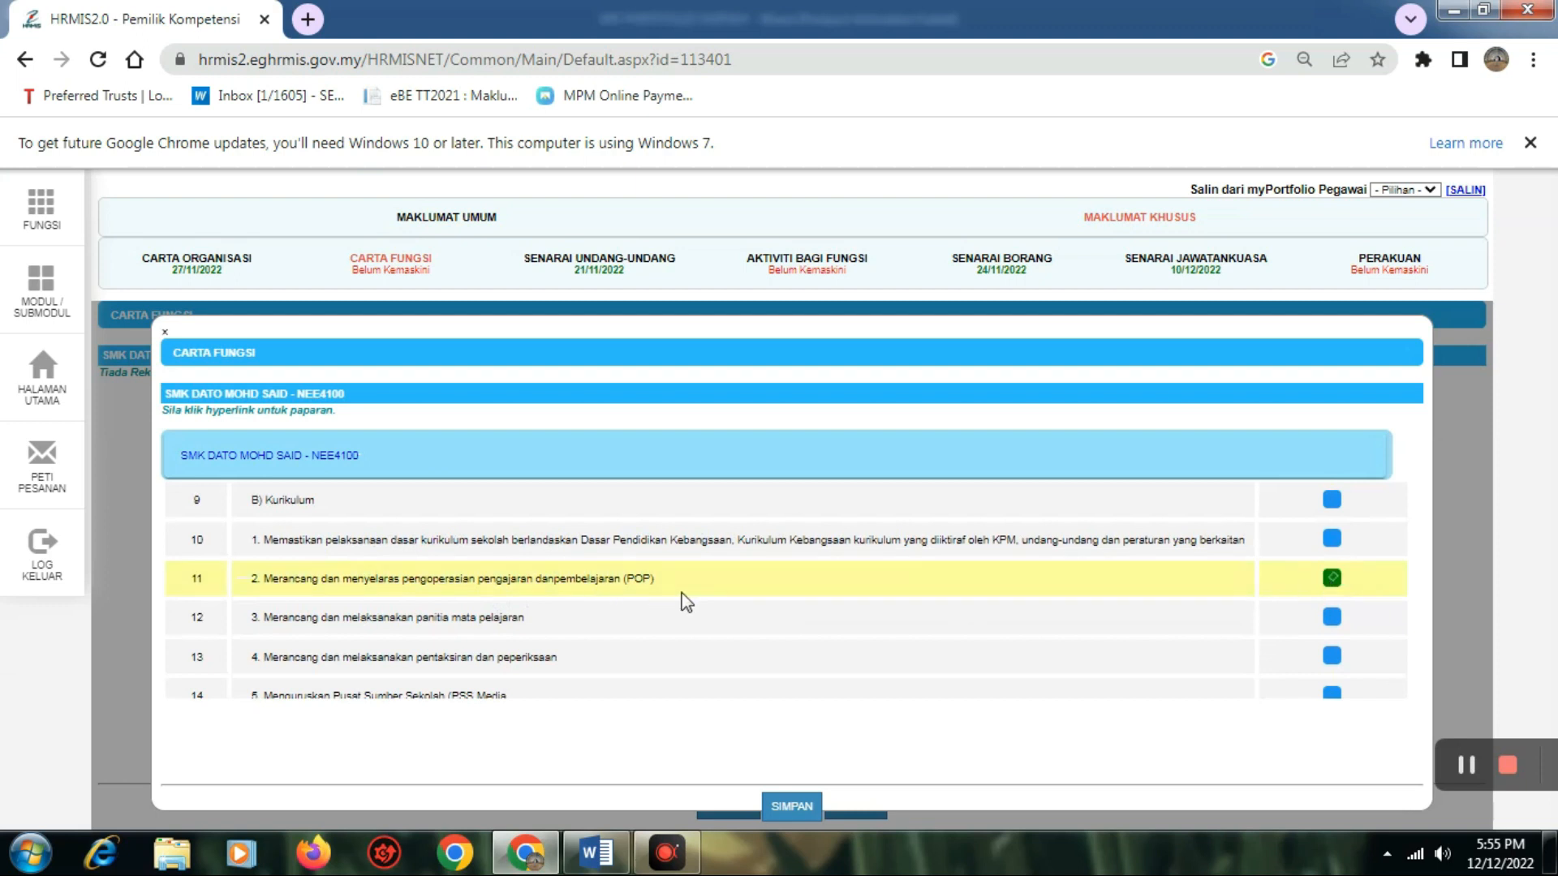
left_click(1333, 624)
left_click(1330, 659)
scroll(1005, 636, "down", 3)
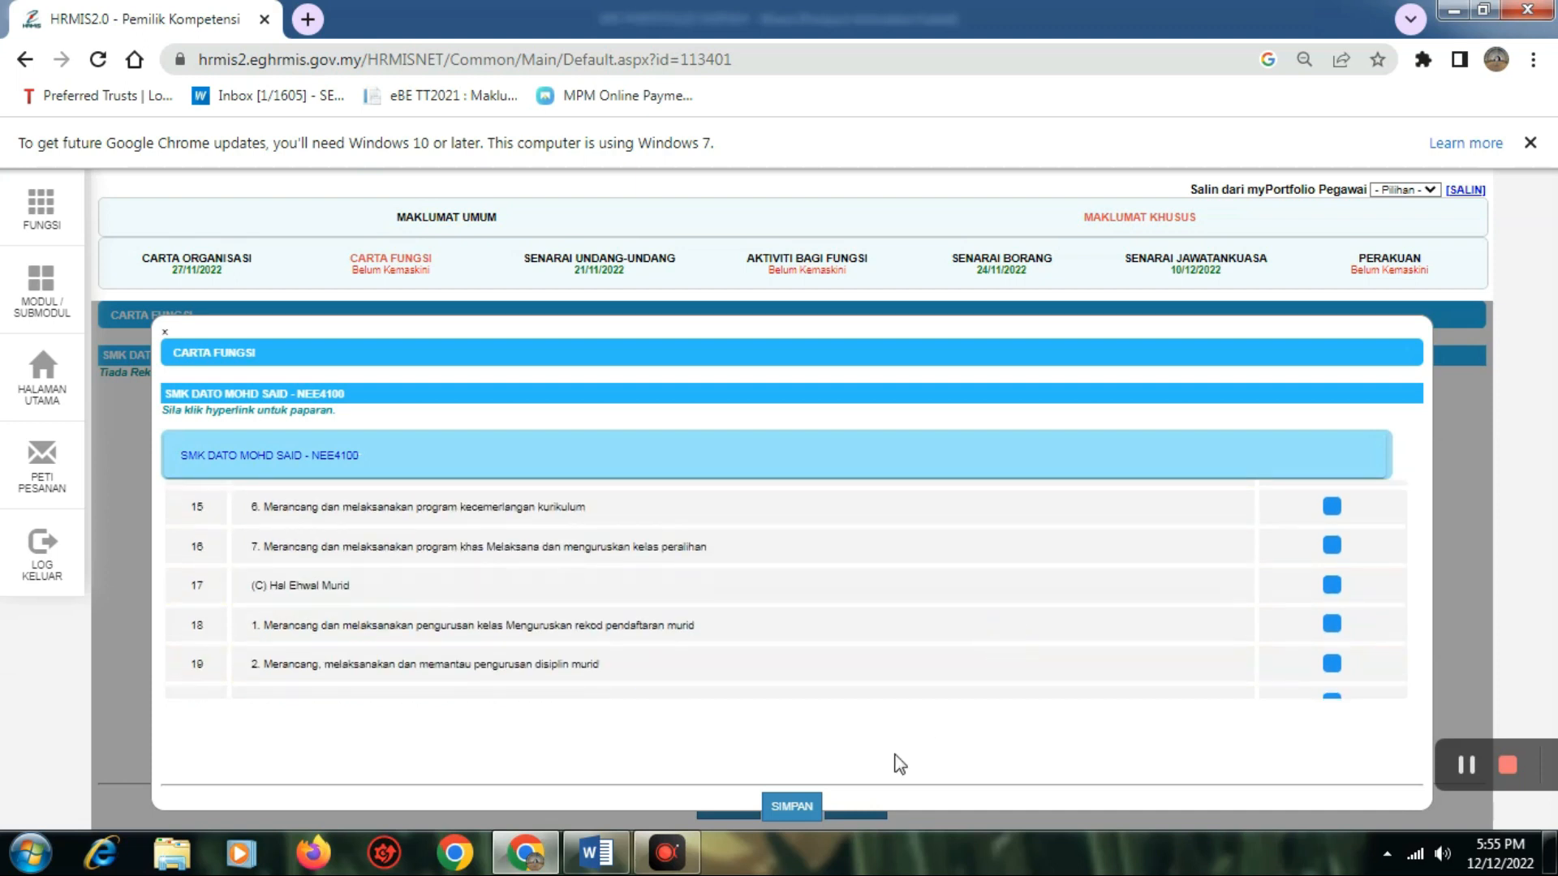
left_click(782, 808)
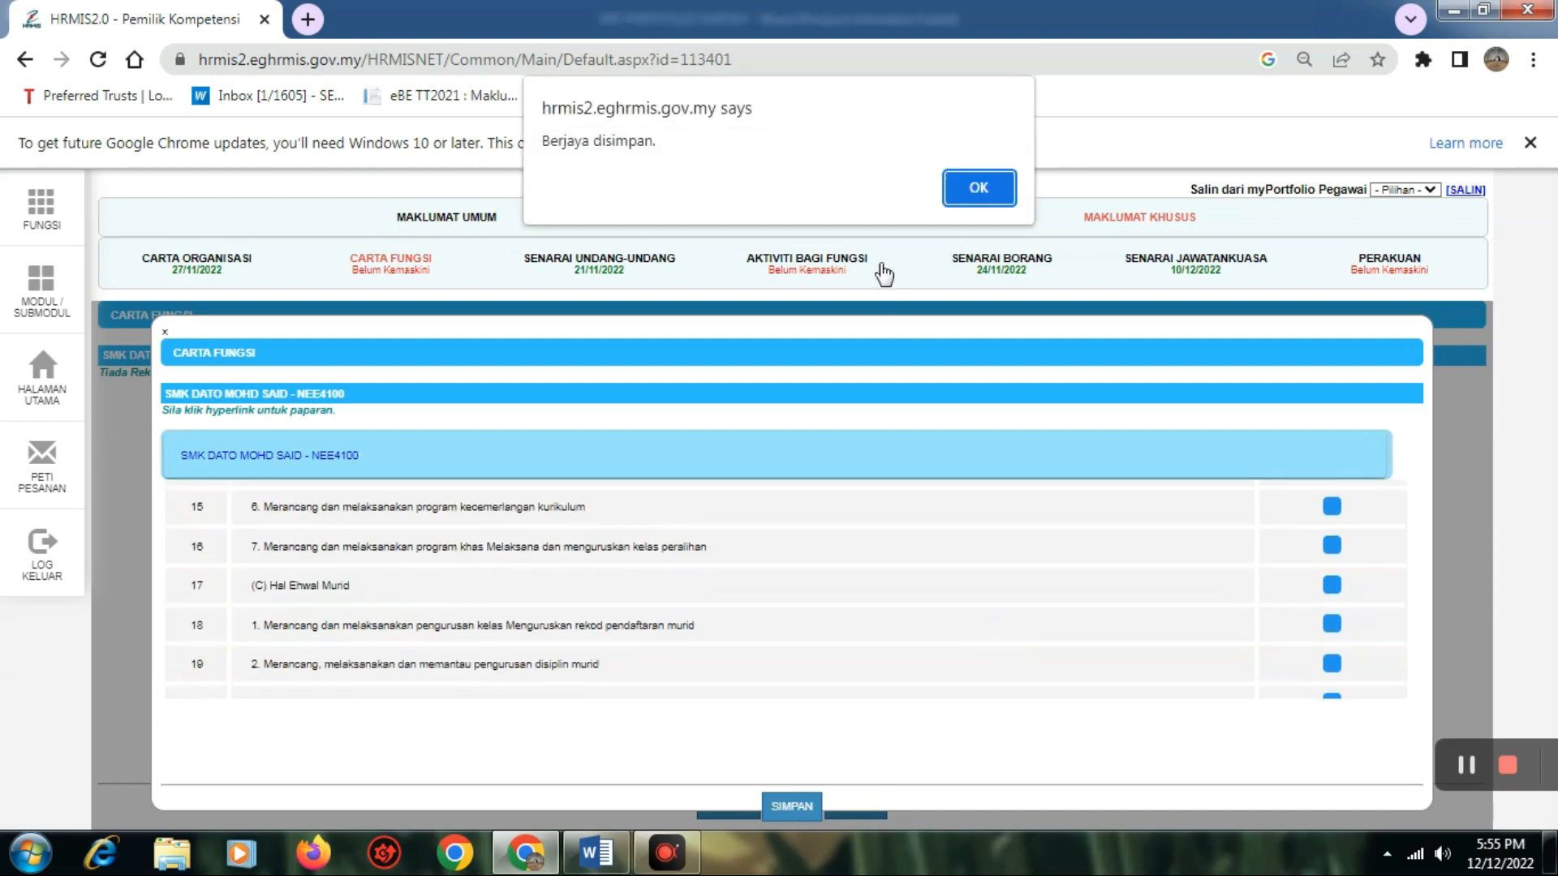
left_click(978, 189)
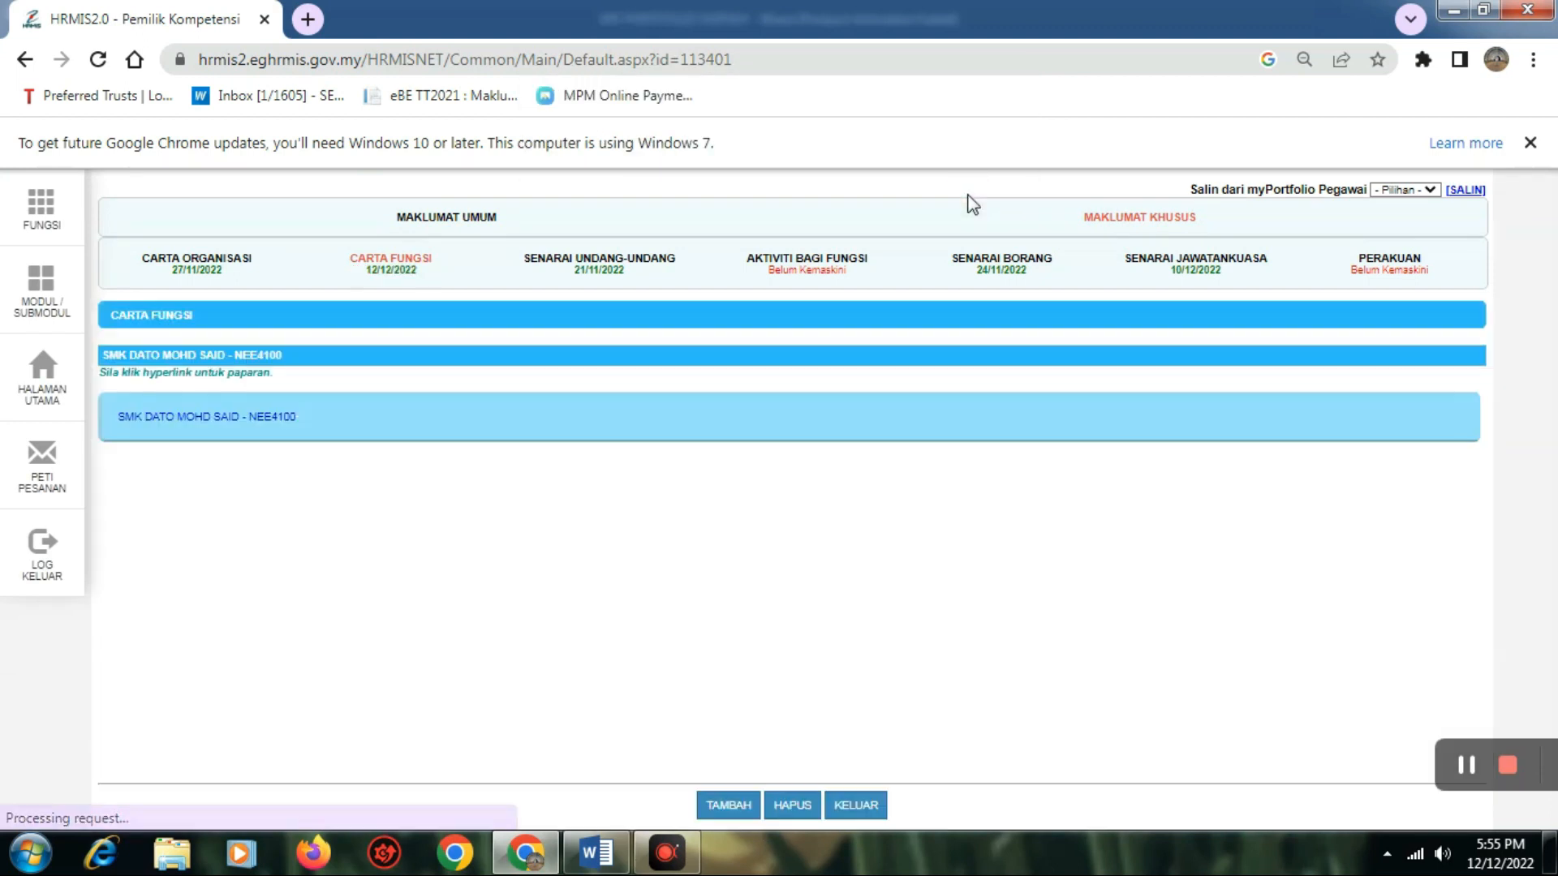
Delete the pengajaran danpembelajaran (POP) and pentaksiran dan peperiksaan functions from the school's Carta Fungsi list and confirm the deletion.
left_click(261, 418)
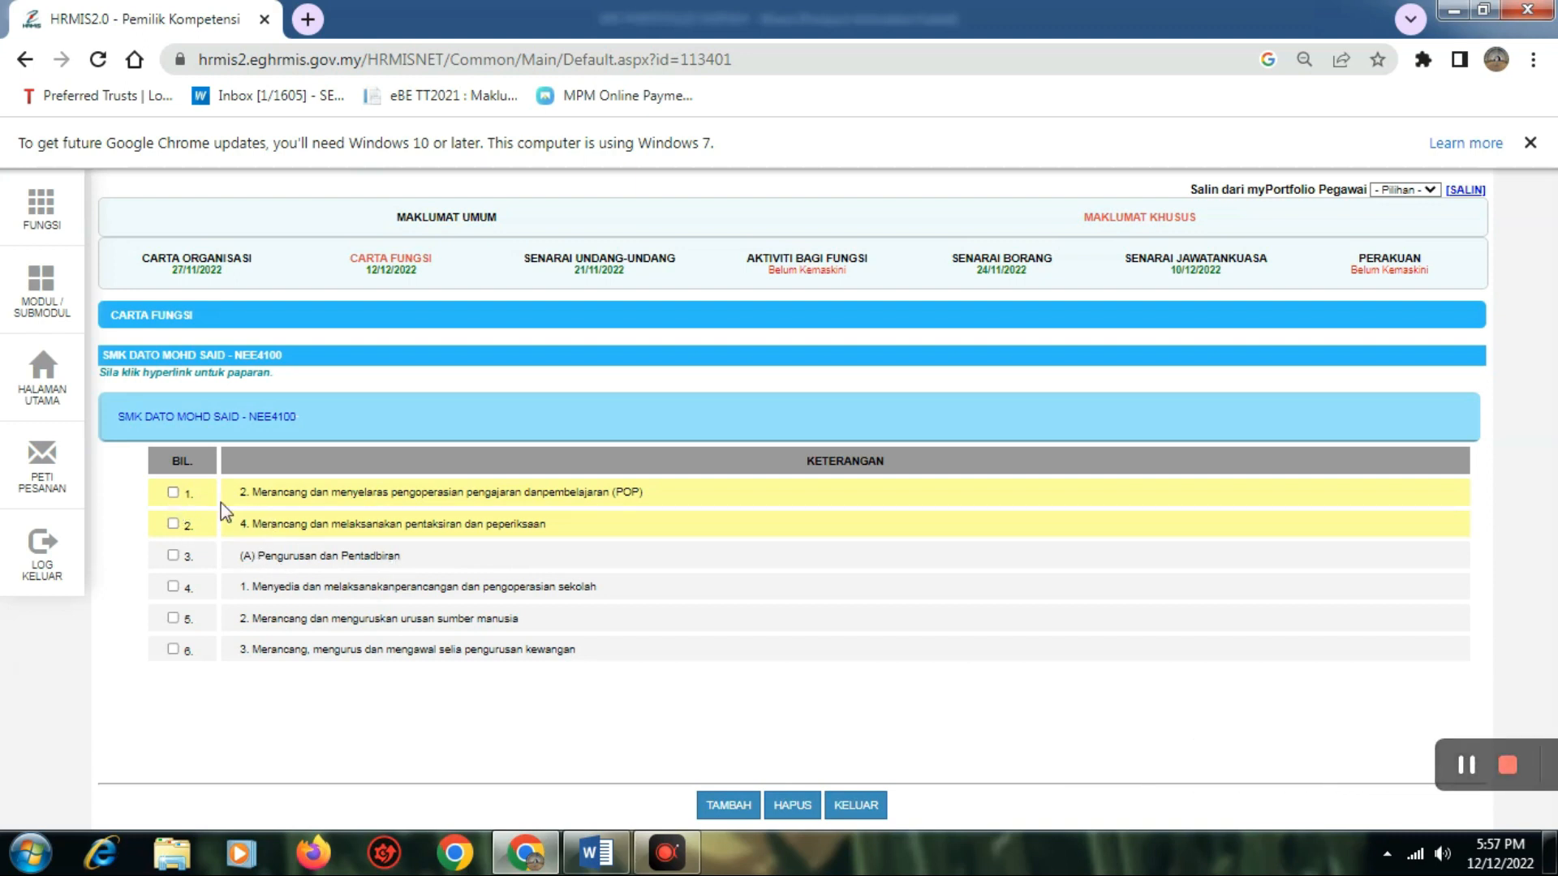
left_click(306, 419)
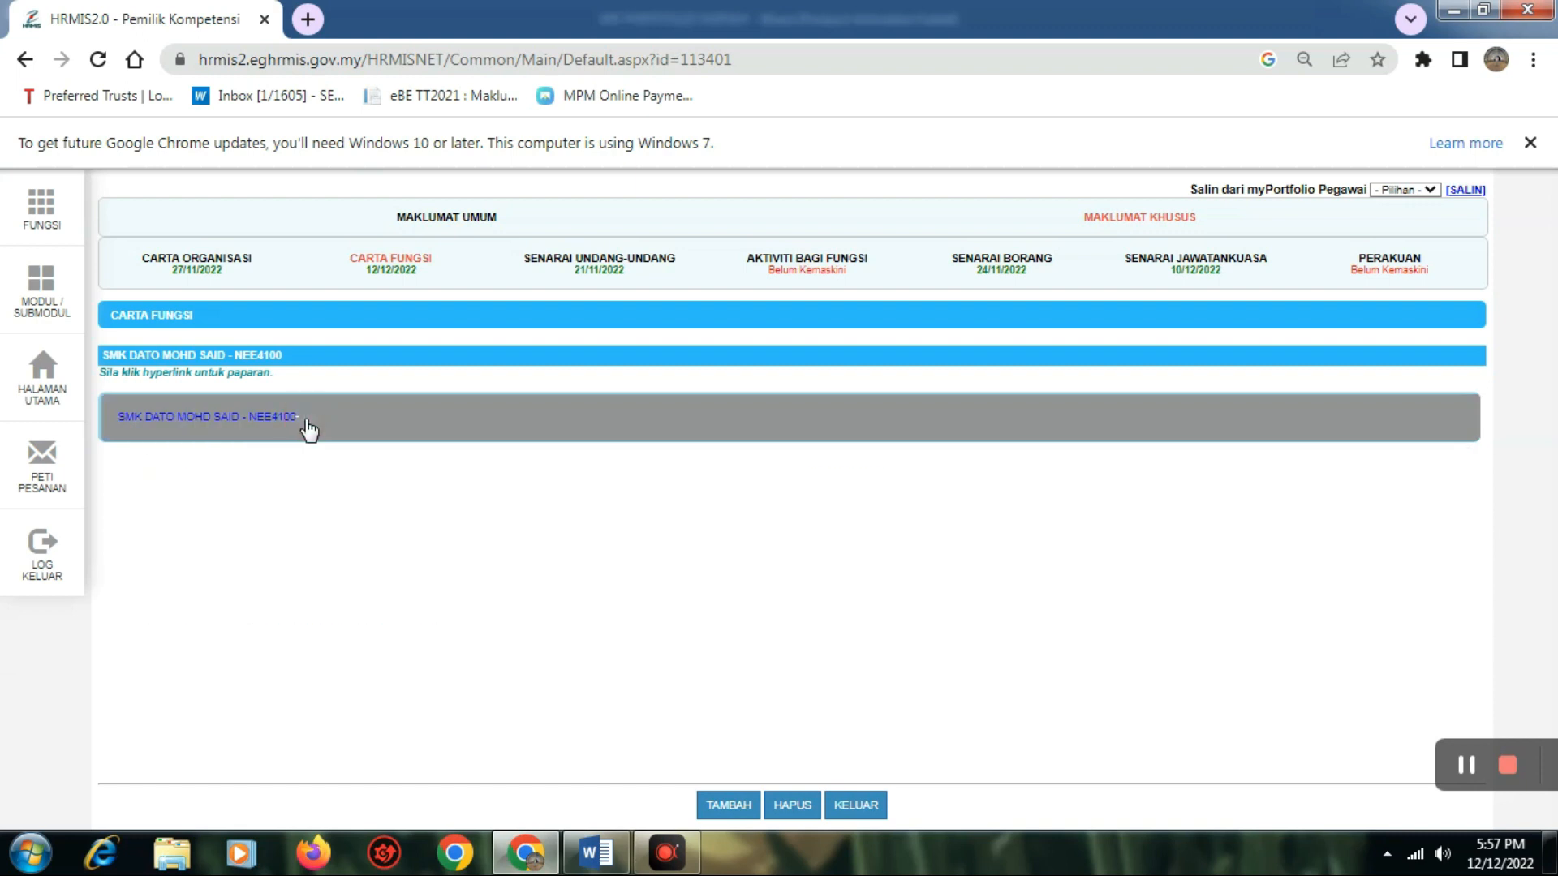
left_click(306, 427)
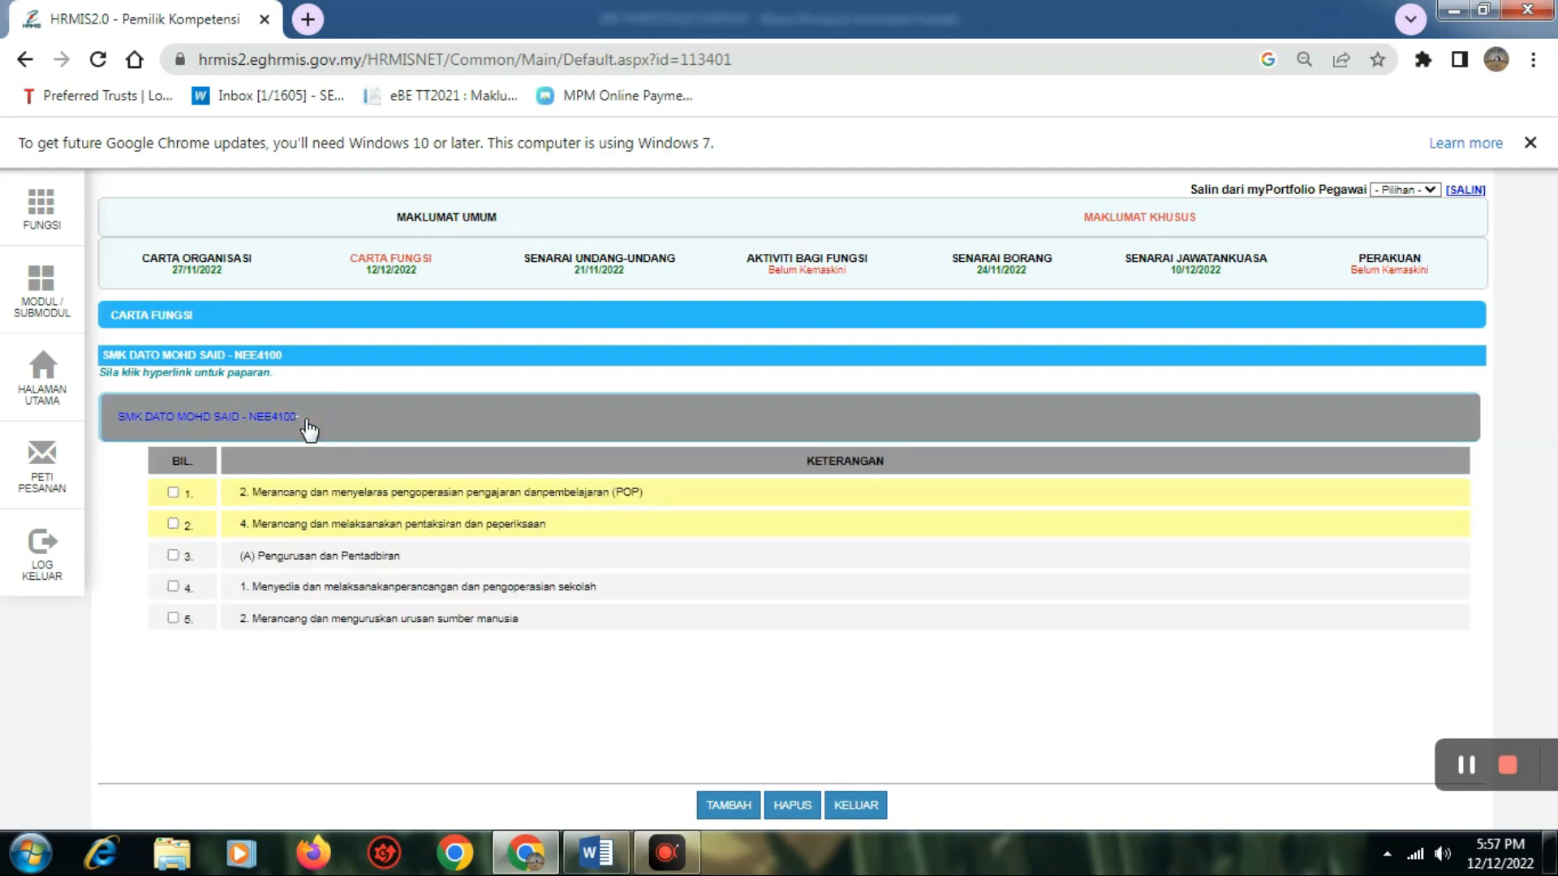
left_click(174, 493)
left_click(171, 525)
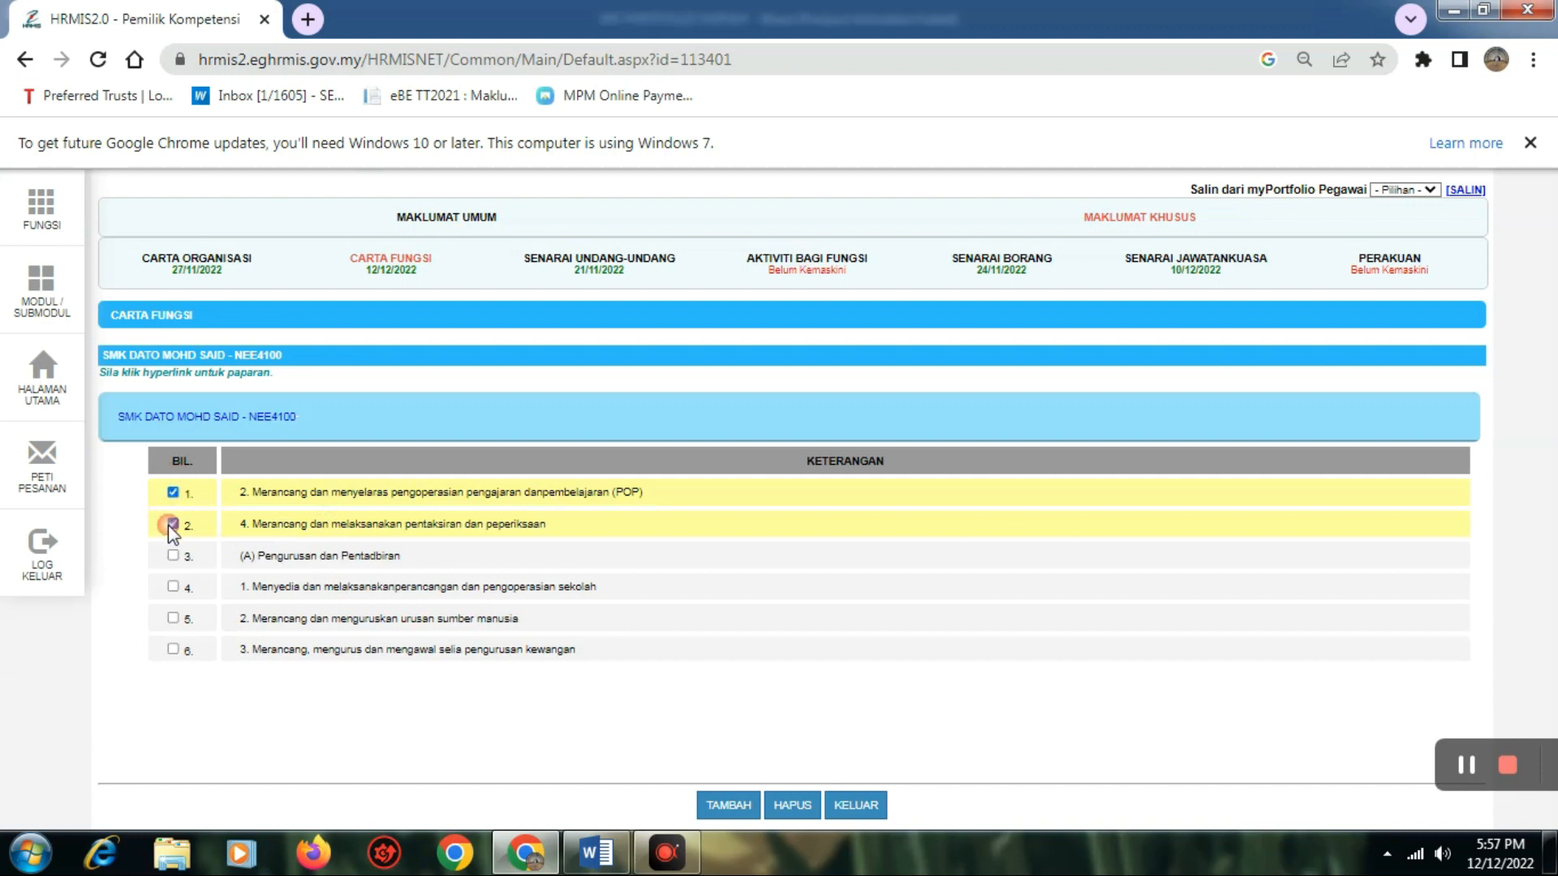
left_click(793, 807)
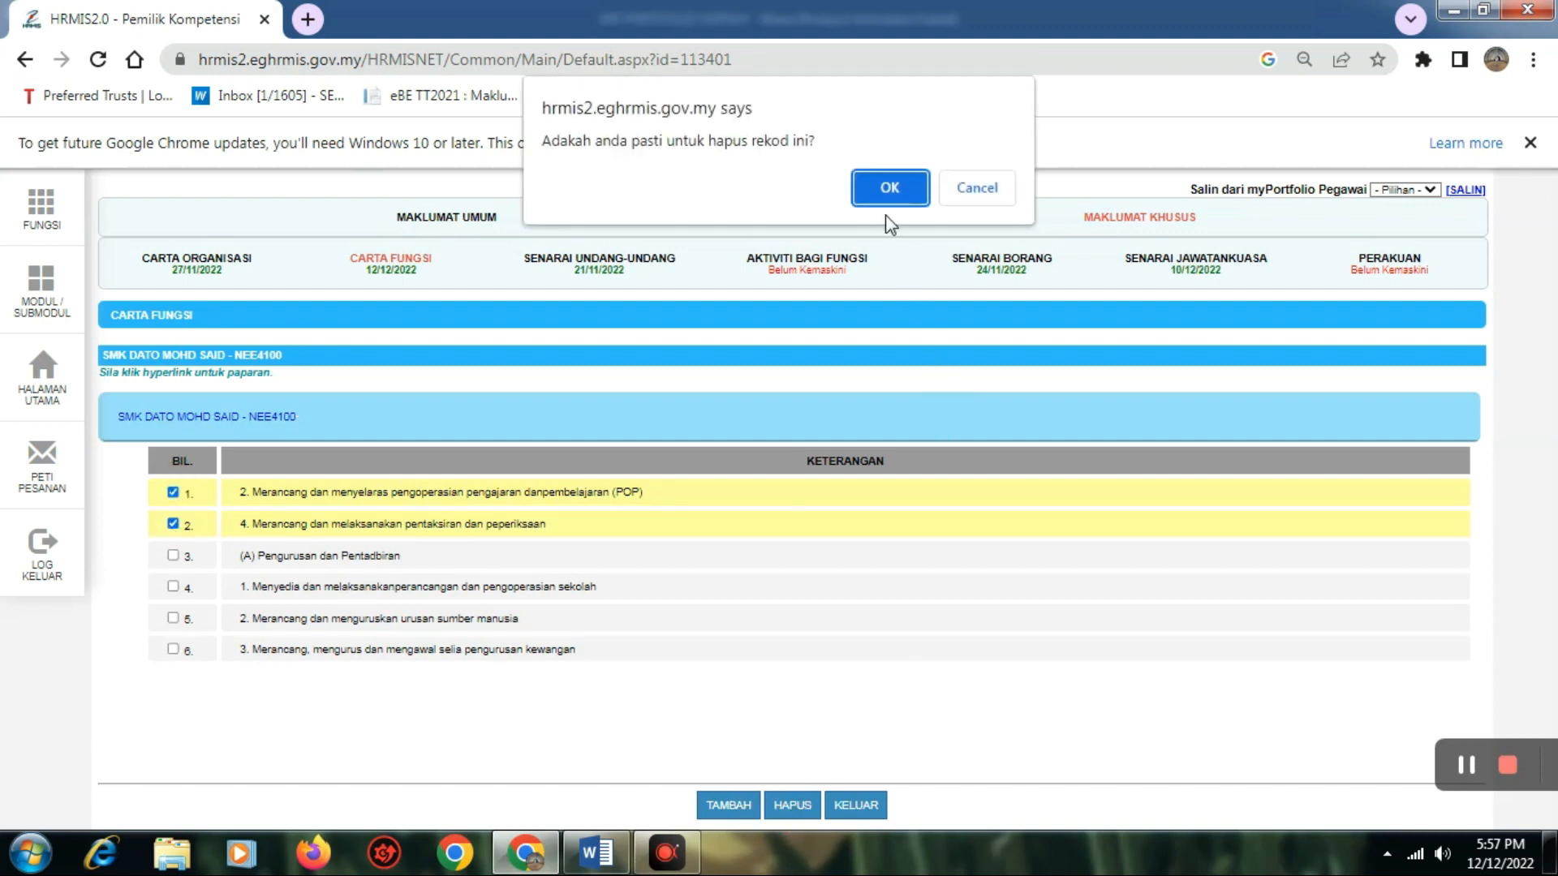
left_click(889, 189)
left_click(971, 197)
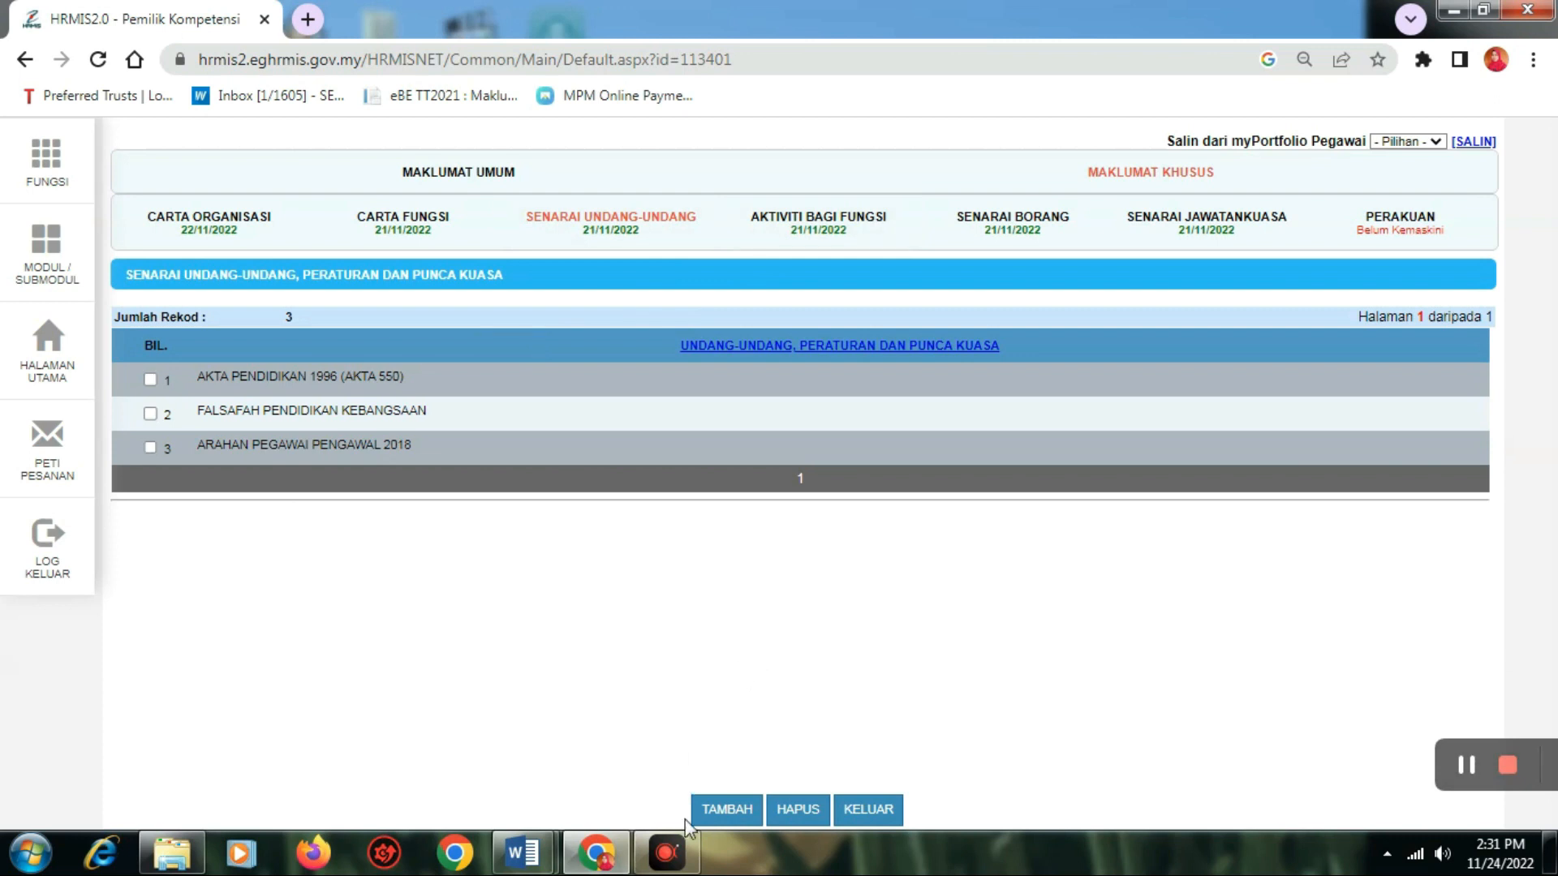
Open the list of laws to add under Senarai Undang-Undang, try marking the first two circulars, and view the second page.
left_click(724, 813)
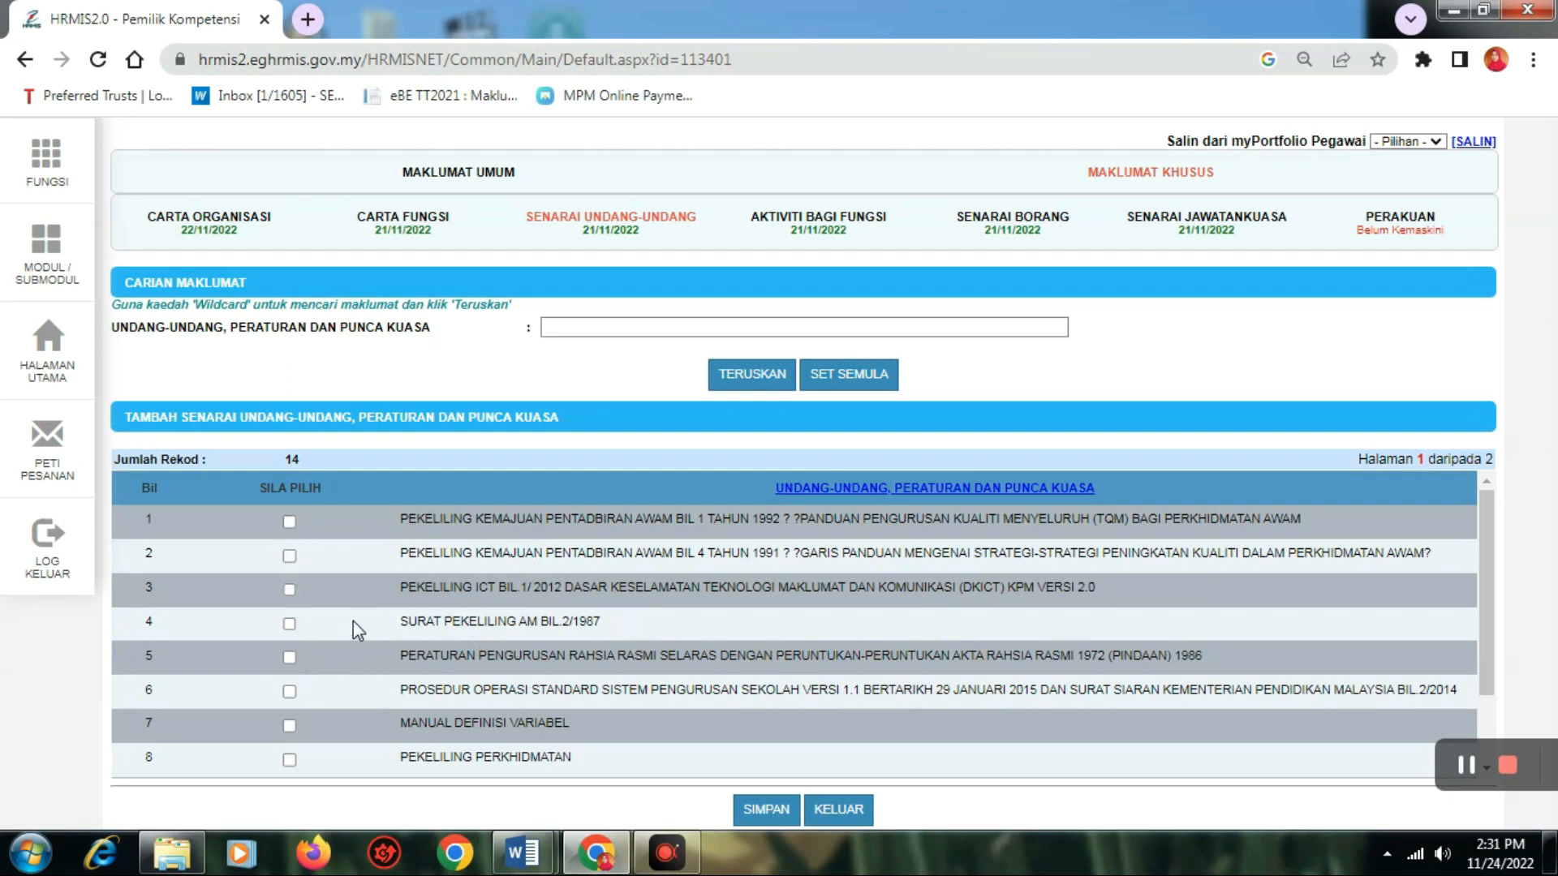
left_click(289, 522)
left_click(289, 556)
left_click(289, 522)
left_click(289, 556)
scroll(910, 680, "down", 2)
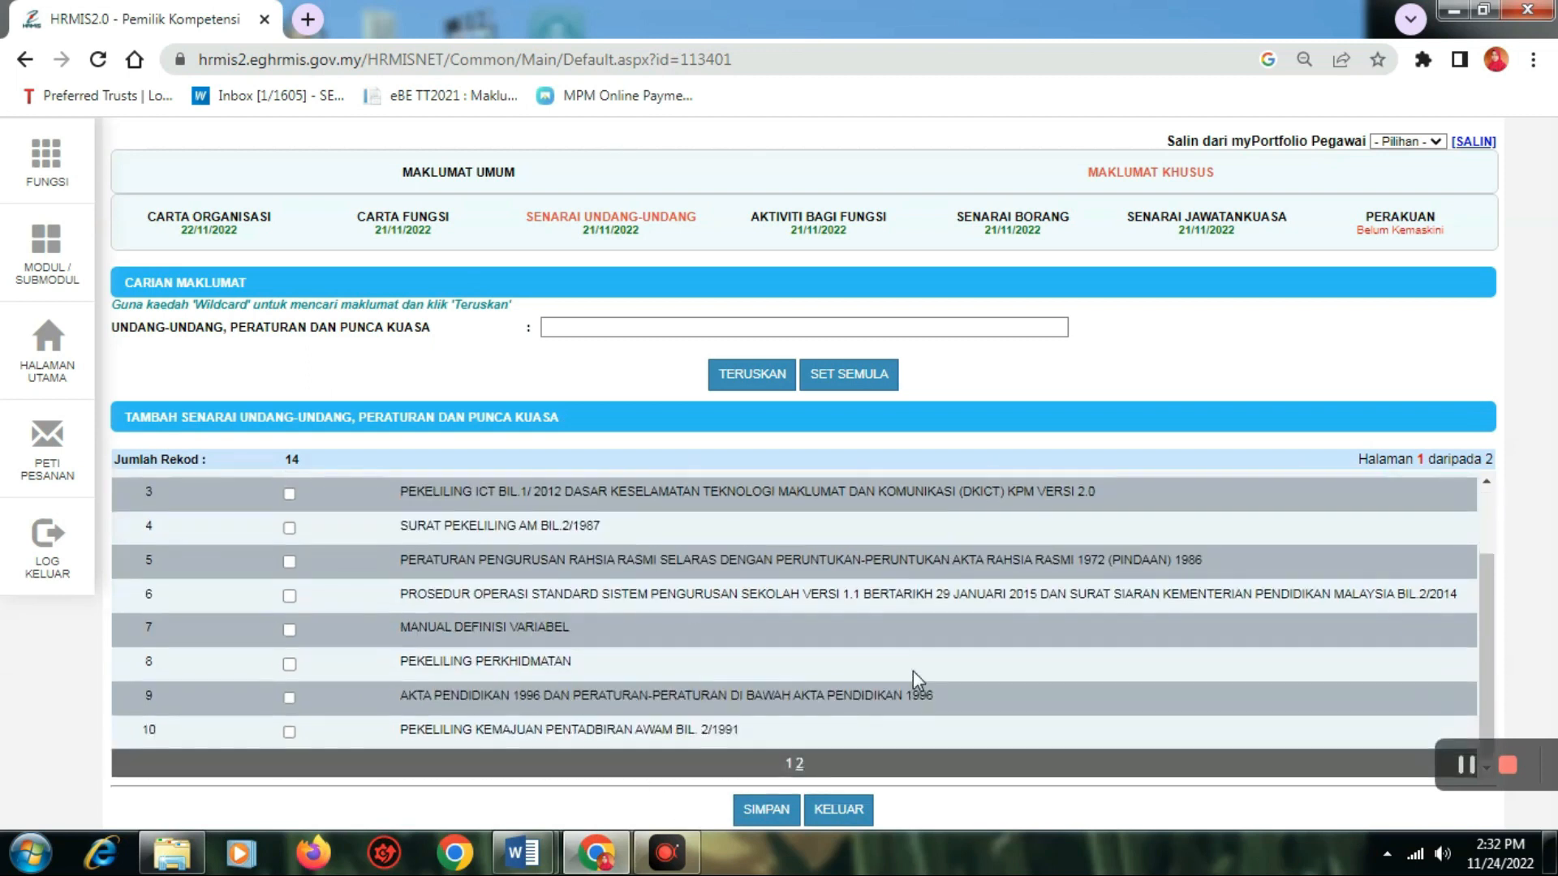
left_click(799, 764)
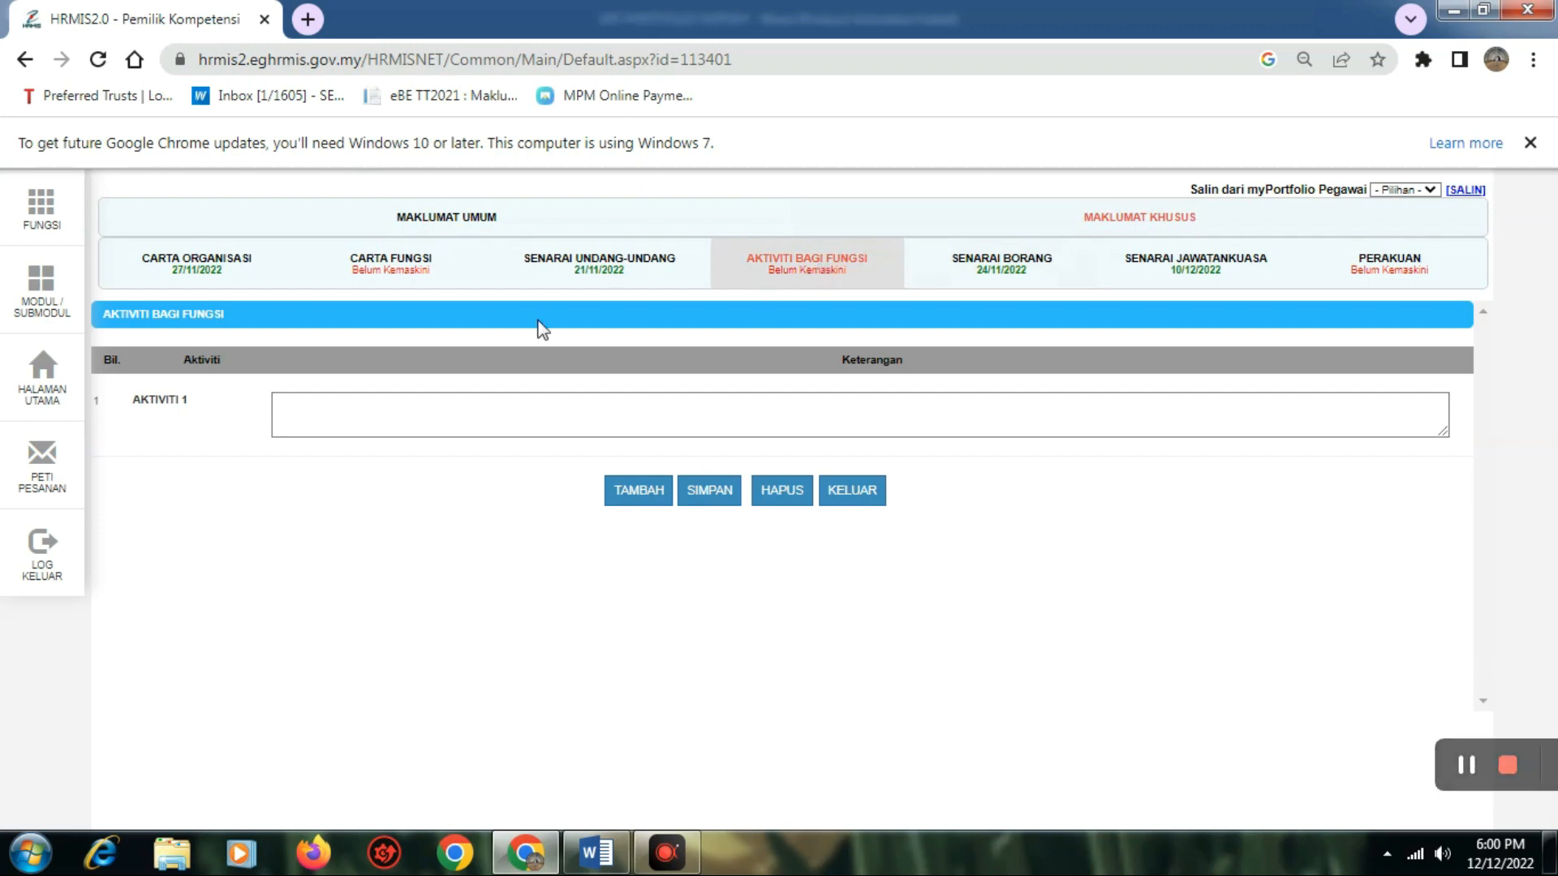
Switch to the portfolio document in Word and copy the Aktiviti 1 title "Pengurusan Pengajaran dan Pembelajaran" from section 5.1.
left_click(274, 412)
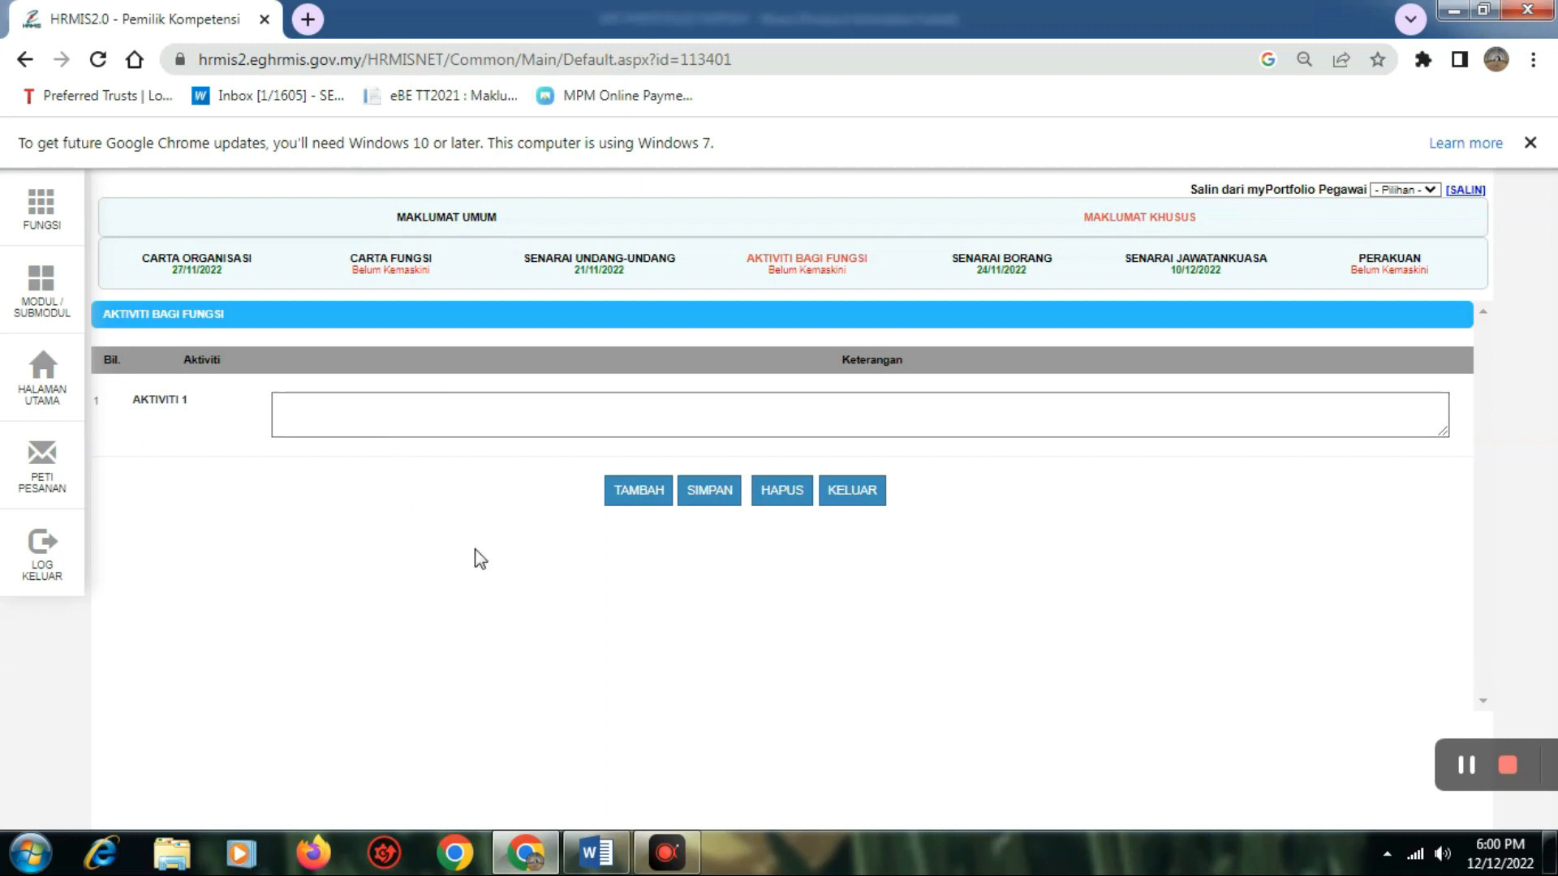
left_click(597, 852)
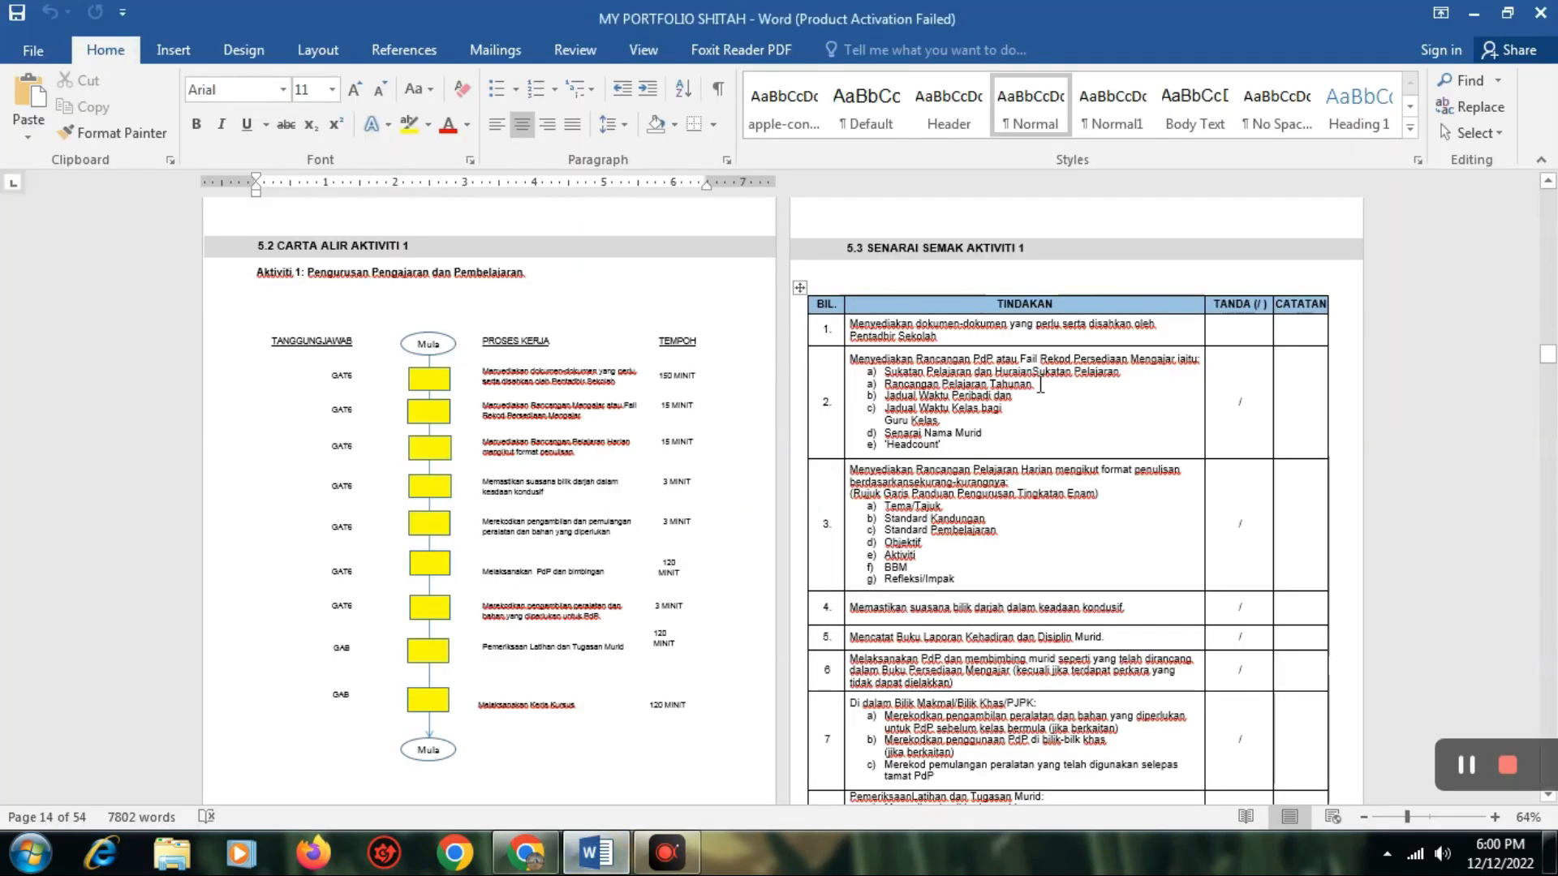
scroll(1041, 385, "up", 10)
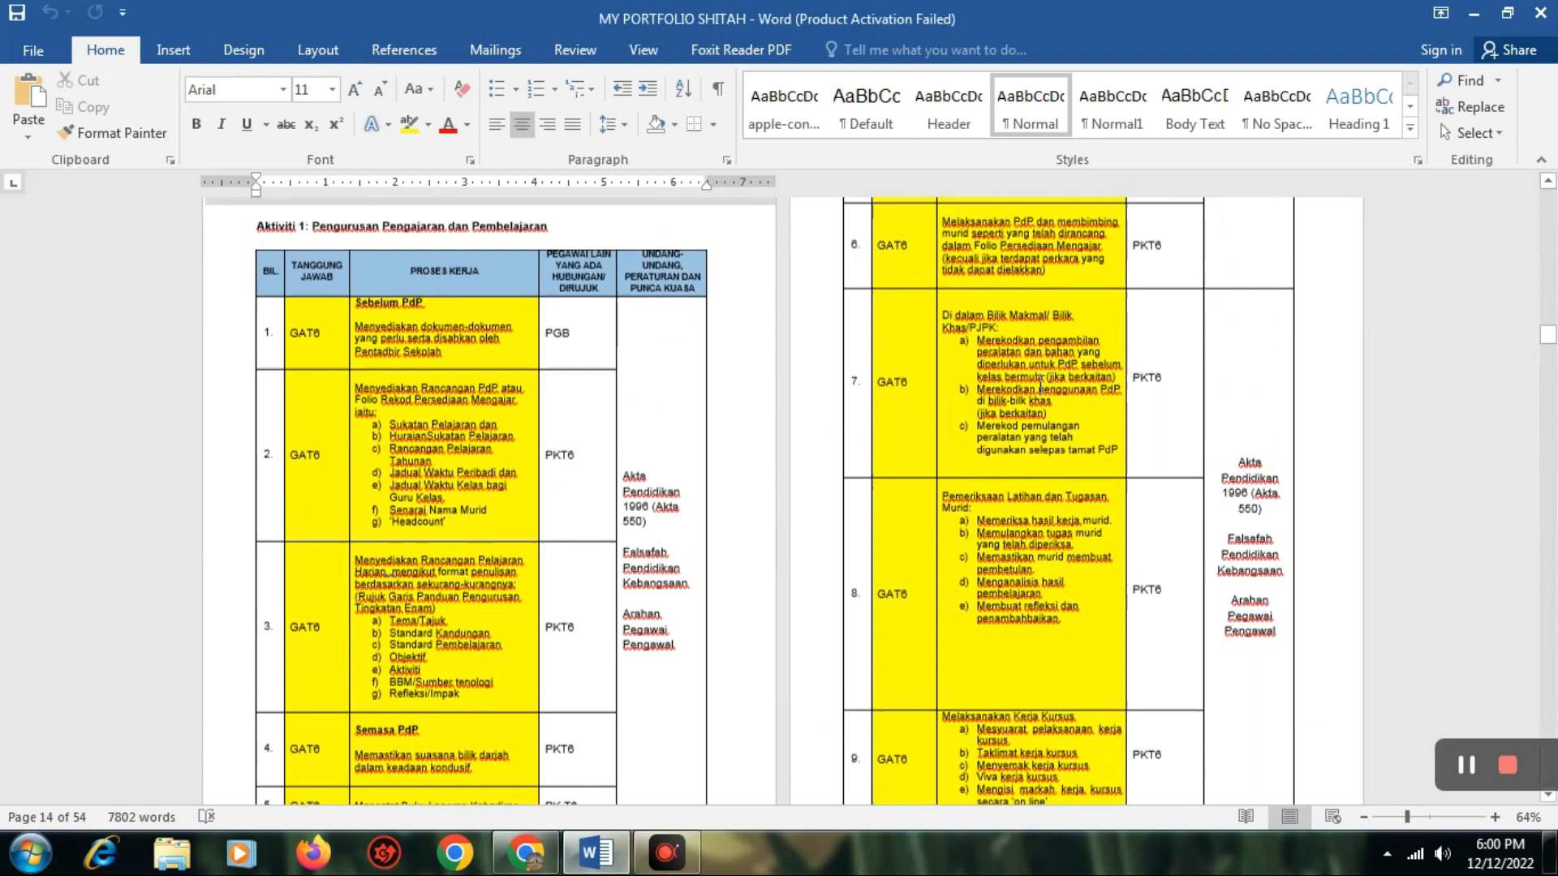
scroll(1041, 385, "up", 3)
scroll(988, 396, "down", 2)
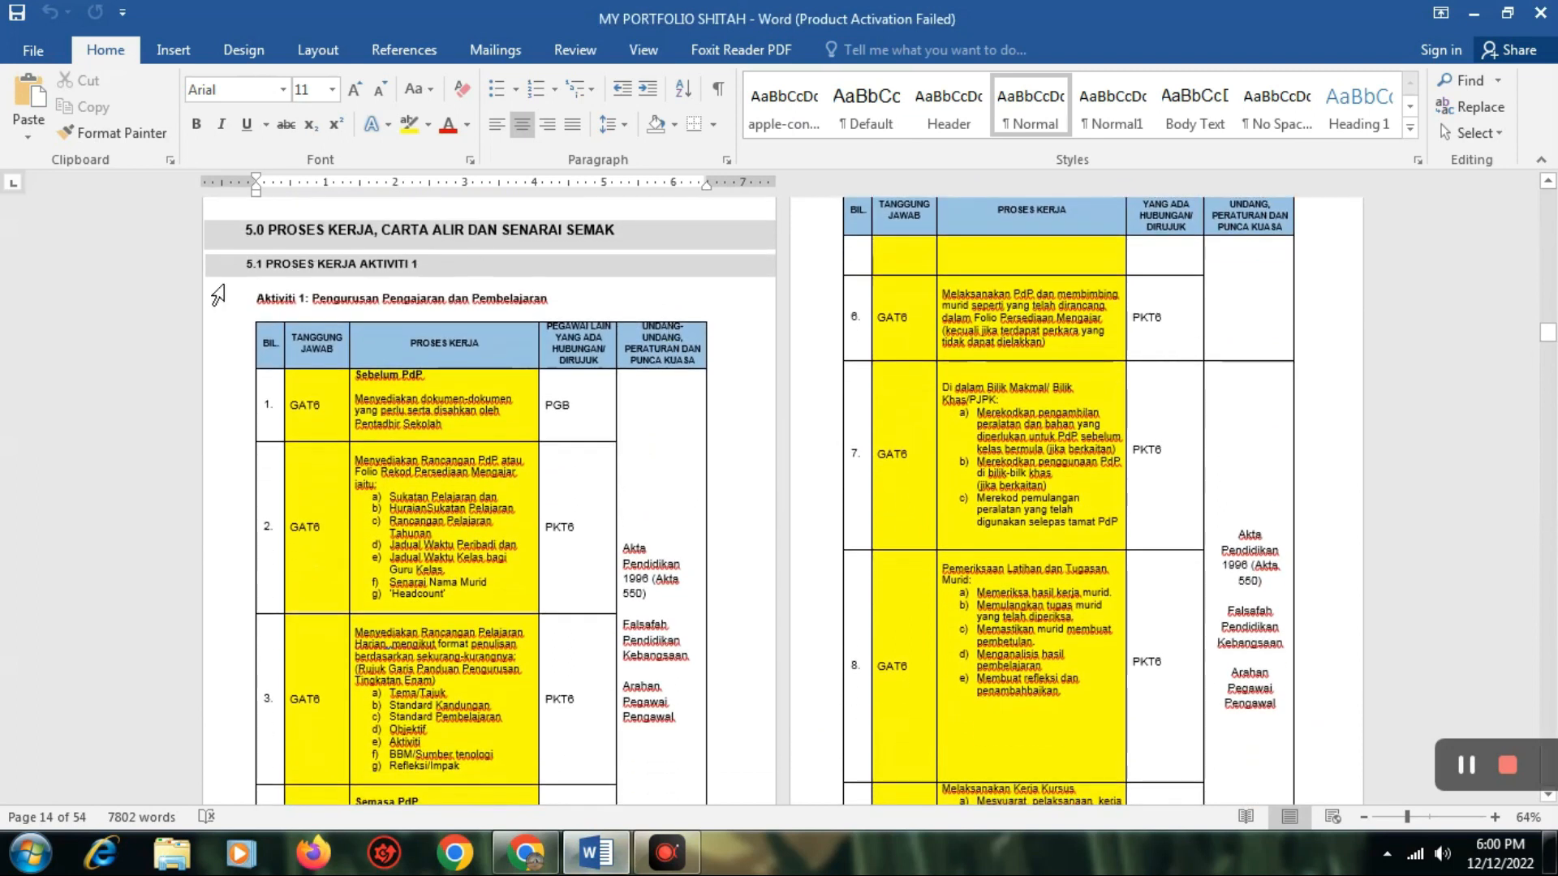
left_click(526, 852)
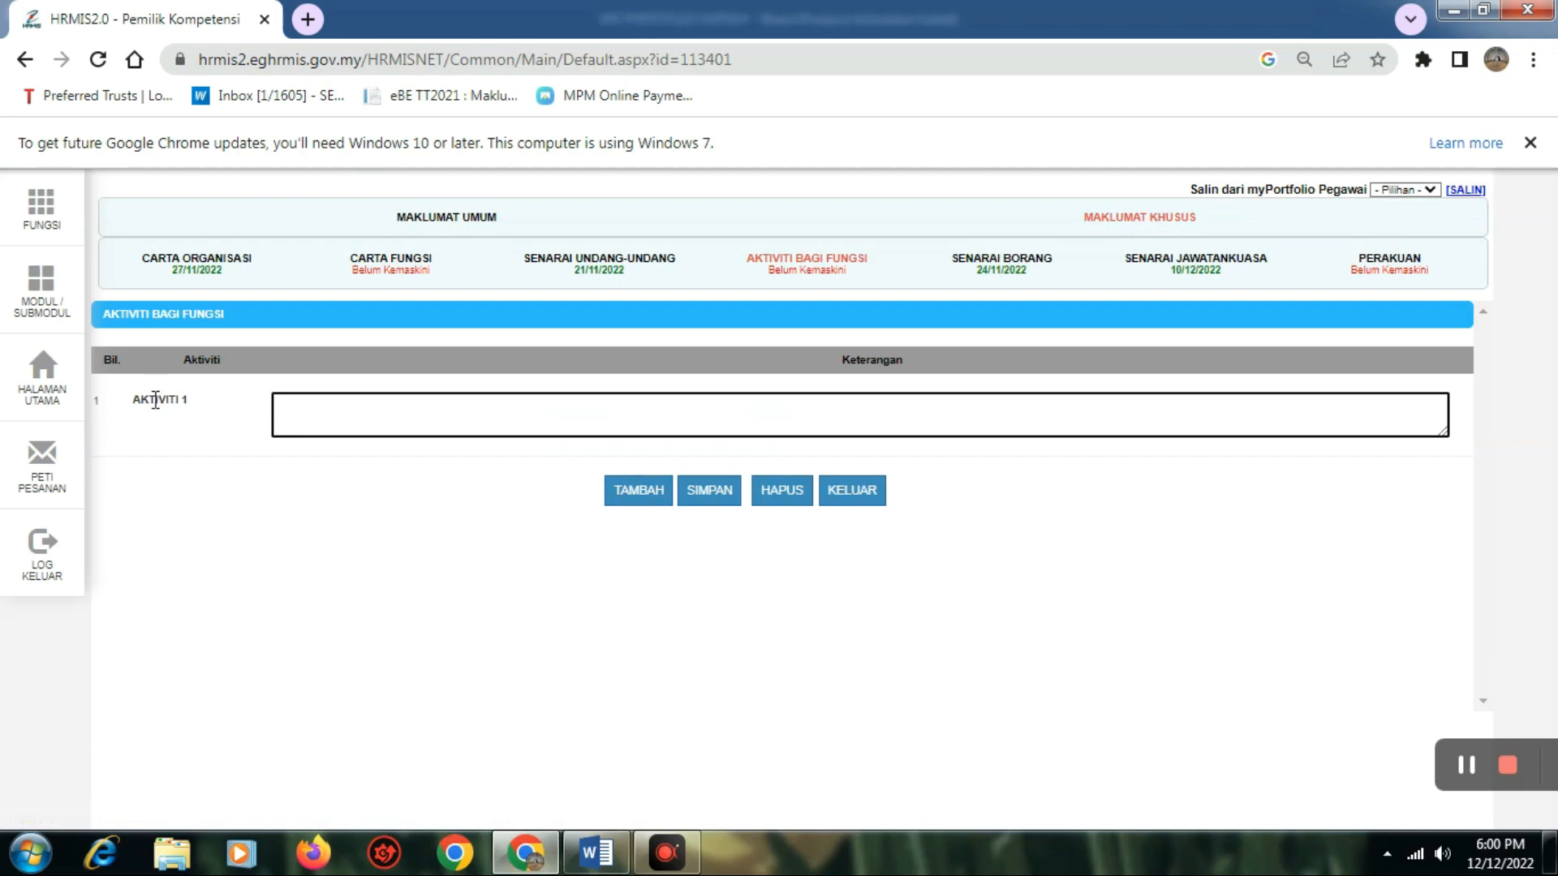
left_click(597, 852)
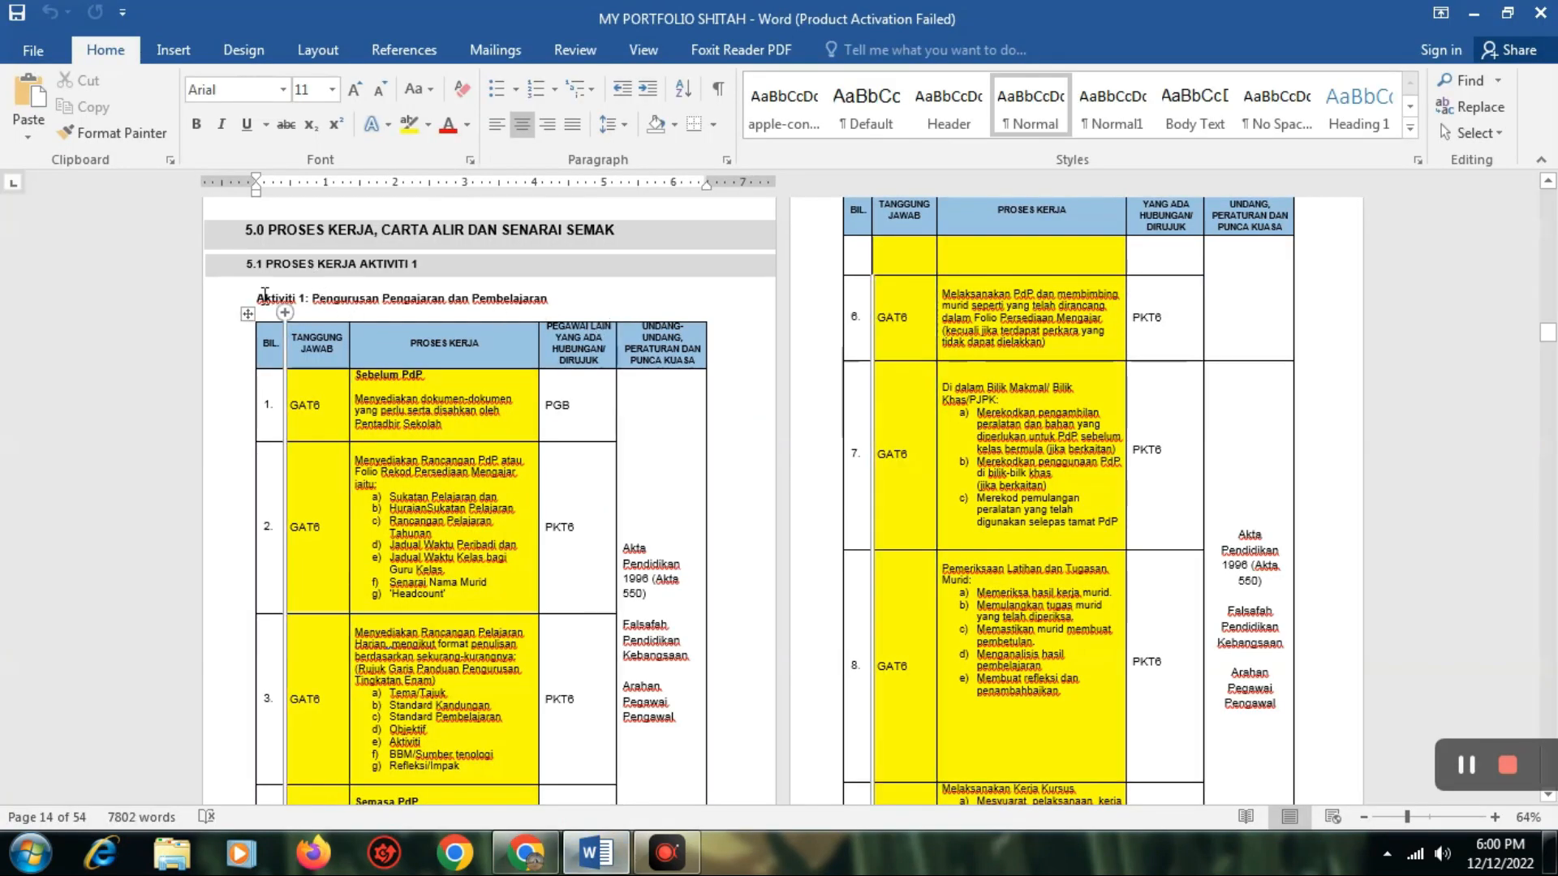
left_click_drag(333, 298, 537, 304)
key("ctrl+c")
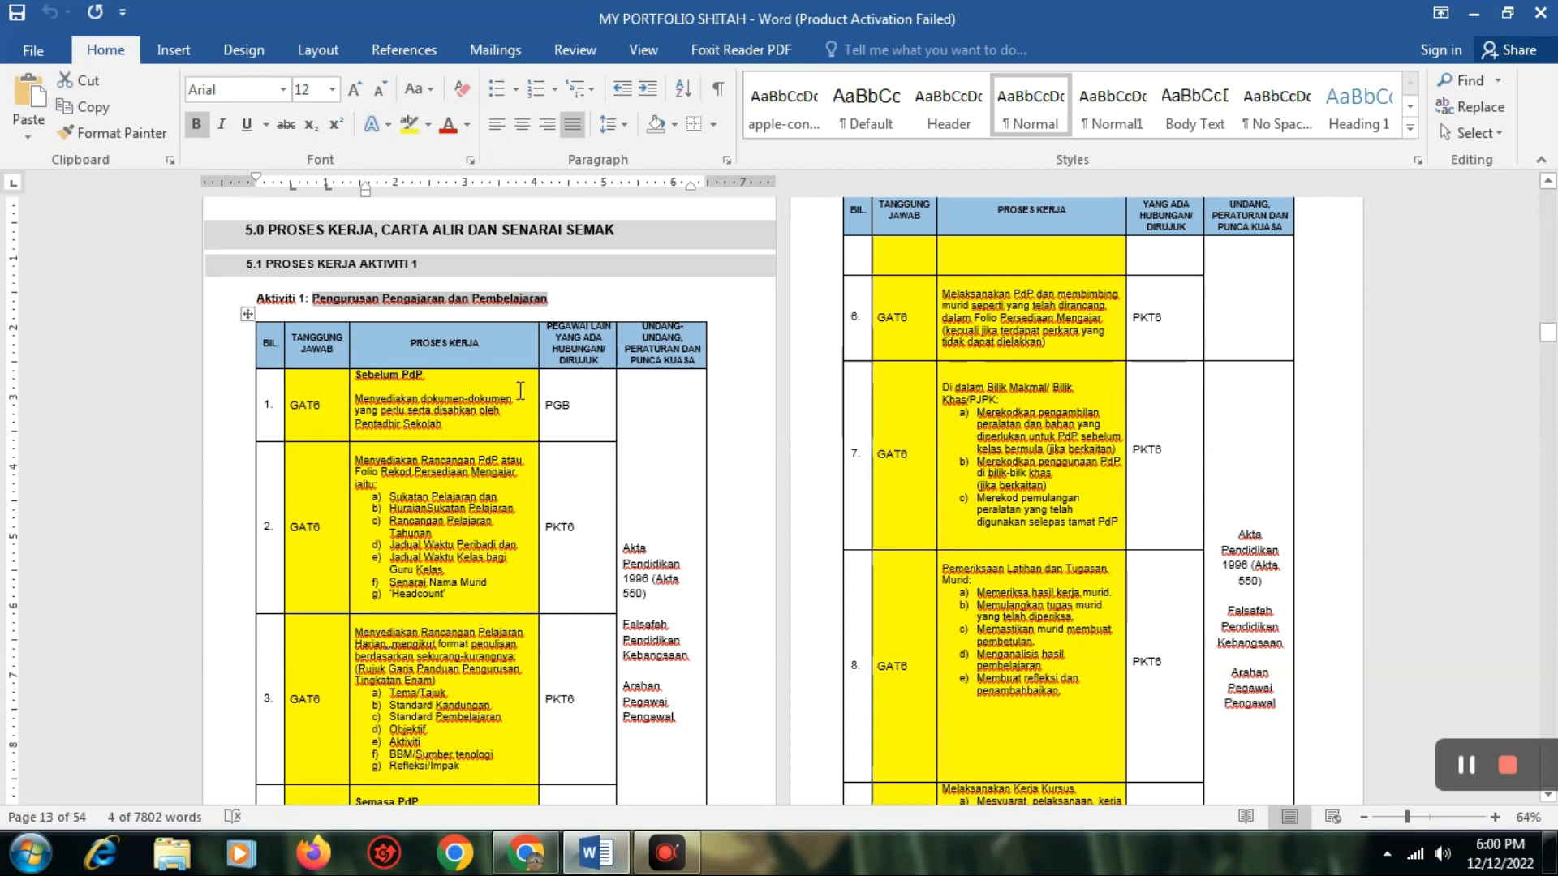
Switch to HRMIS, paste "Pengurusan Pengajaran dan Pembelajaran" as the AKTIVITI 1 description, save it and acknowledge the confirmation.
left_click(525, 852)
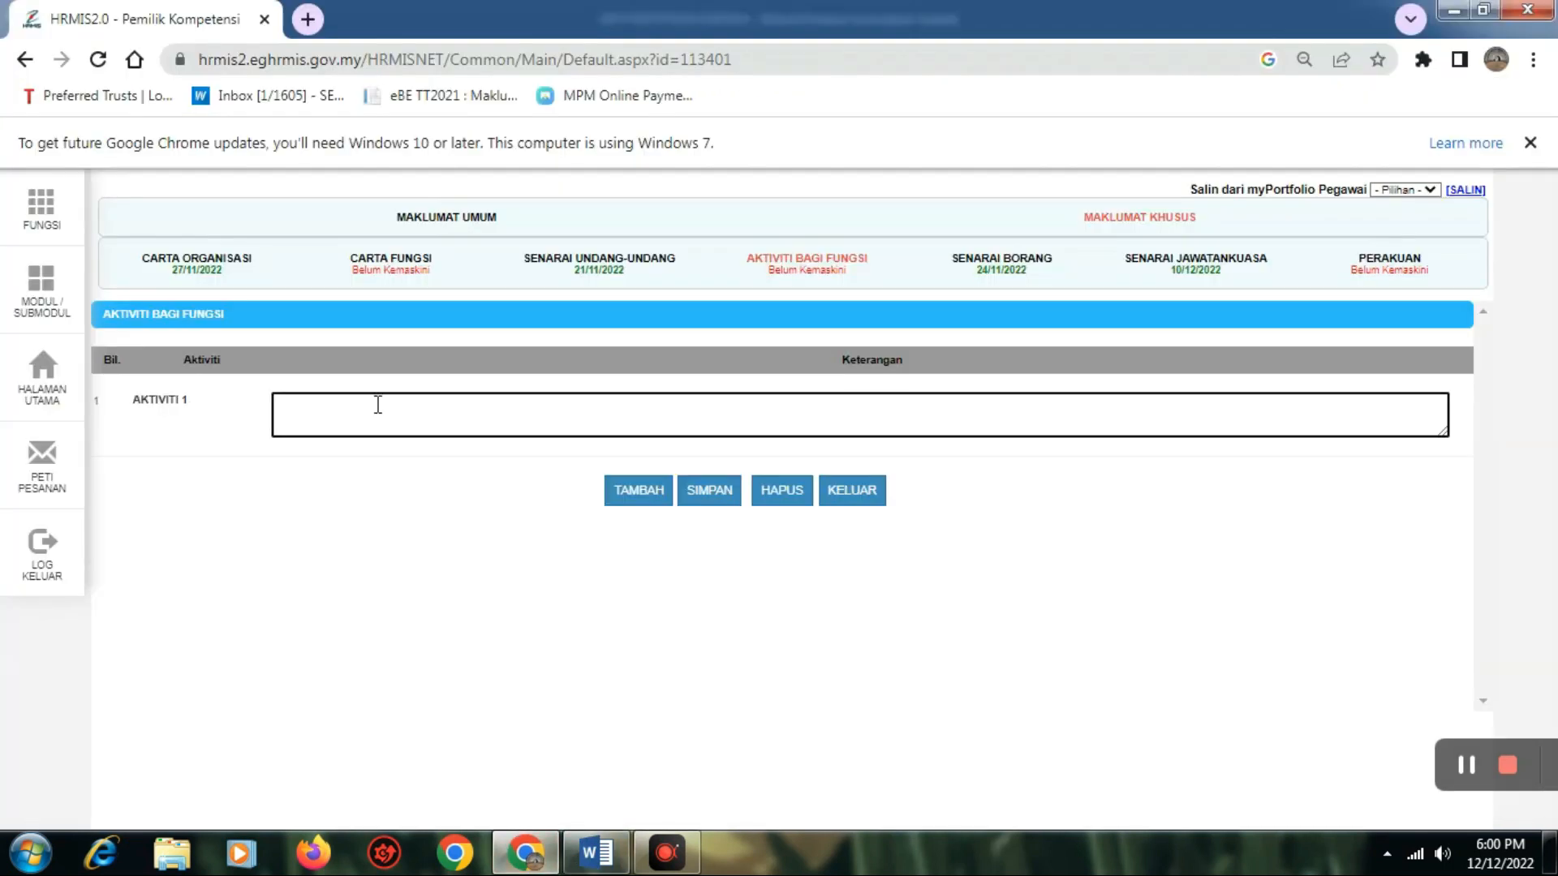
key("ctrl+v")
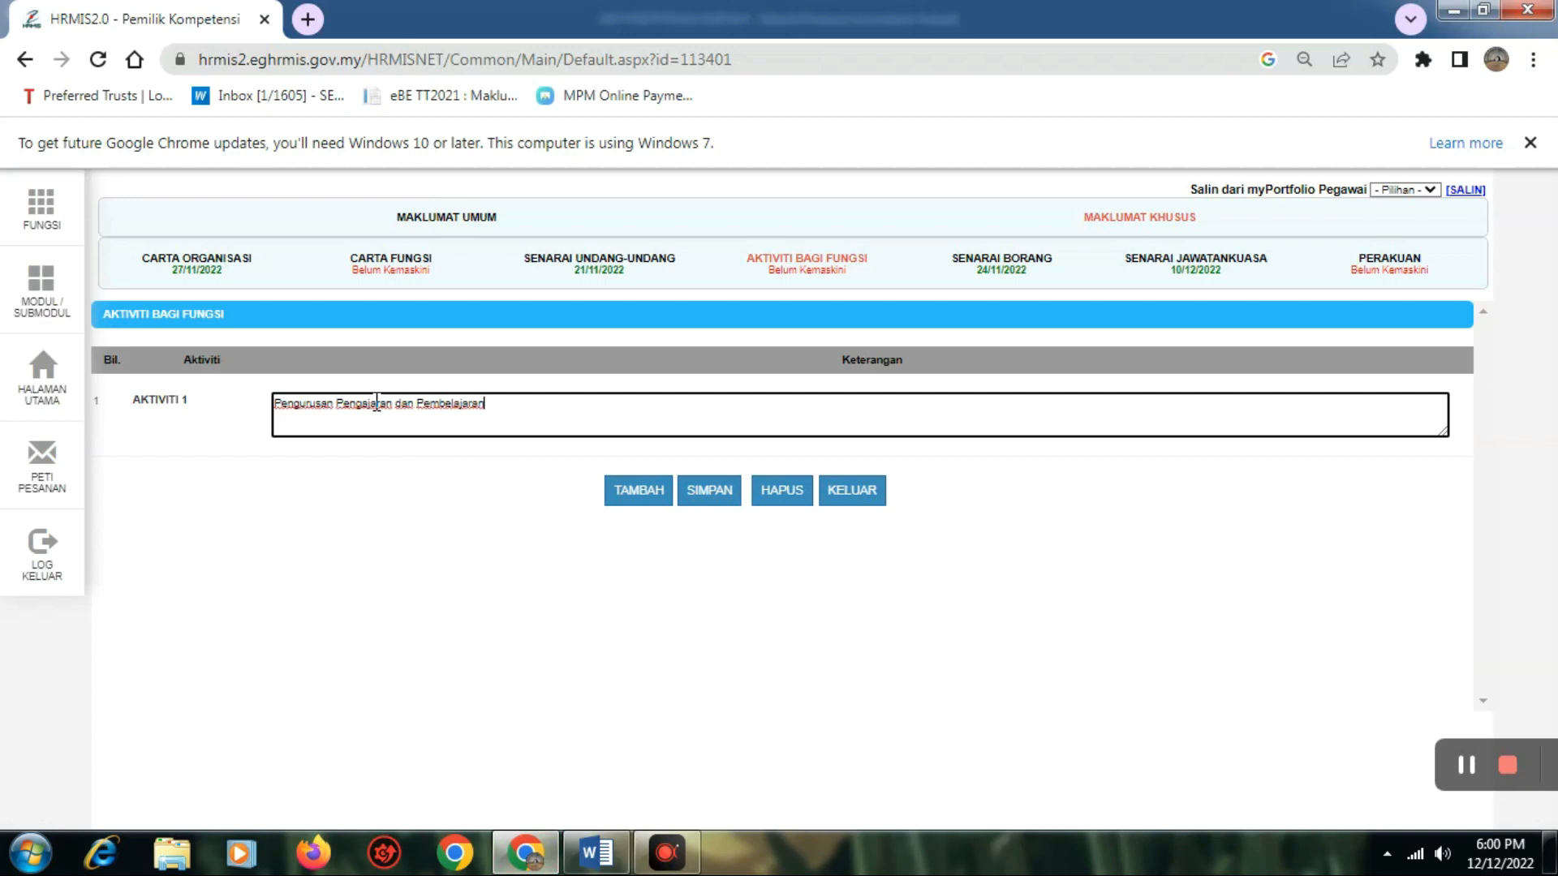
left_click(709, 492)
left_click(977, 186)
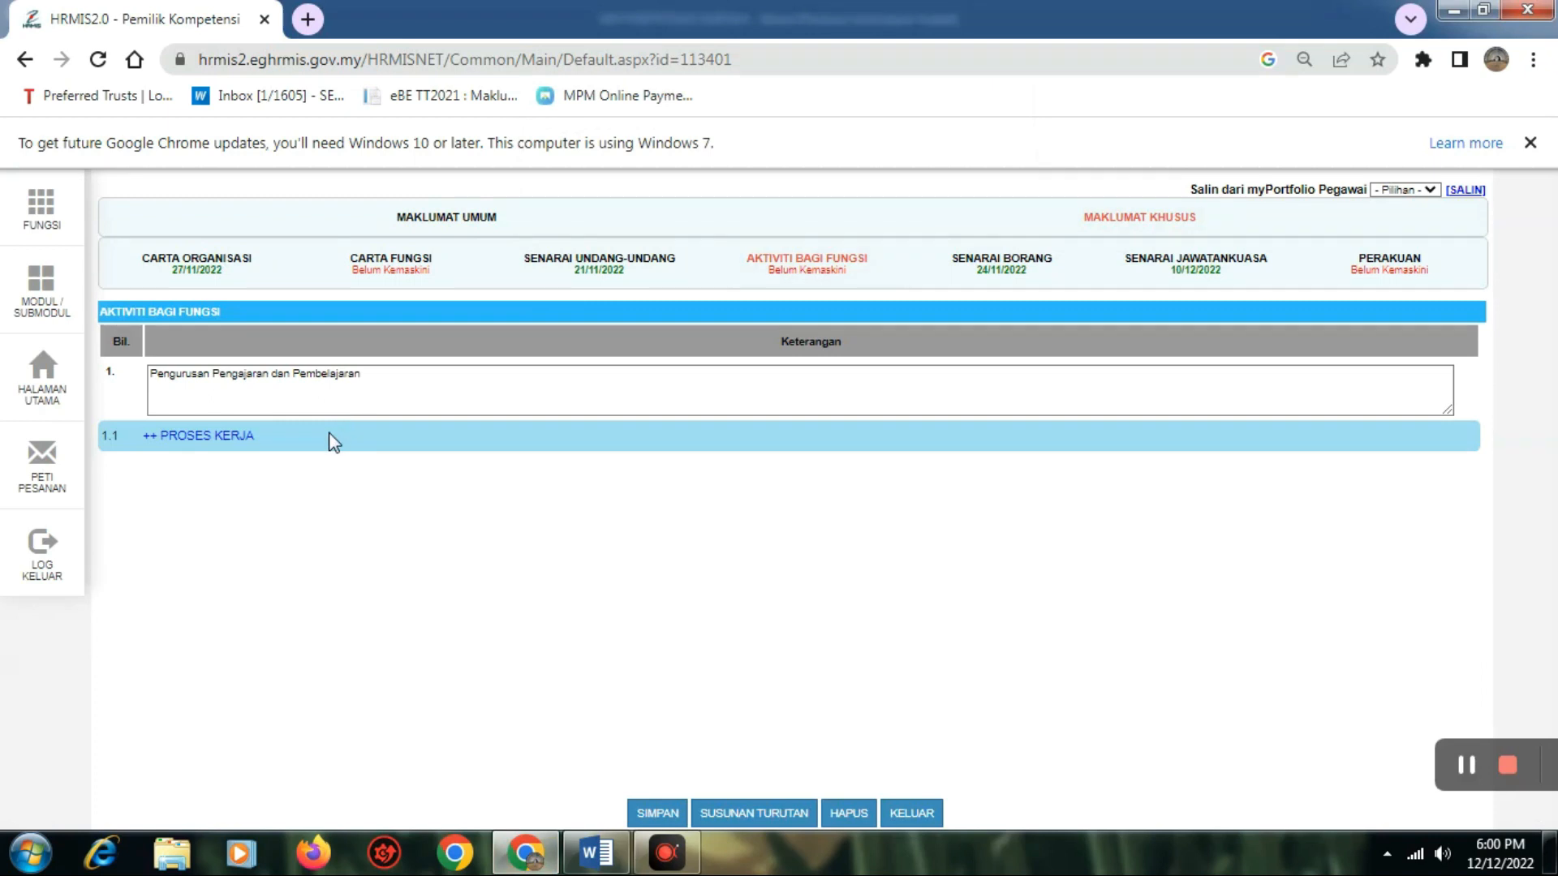
Expand Proses Kerja and copy the first work process, "Sebelum PdP" with its document preparation text, from the Word portfolio into row 1.
left_click(217, 436)
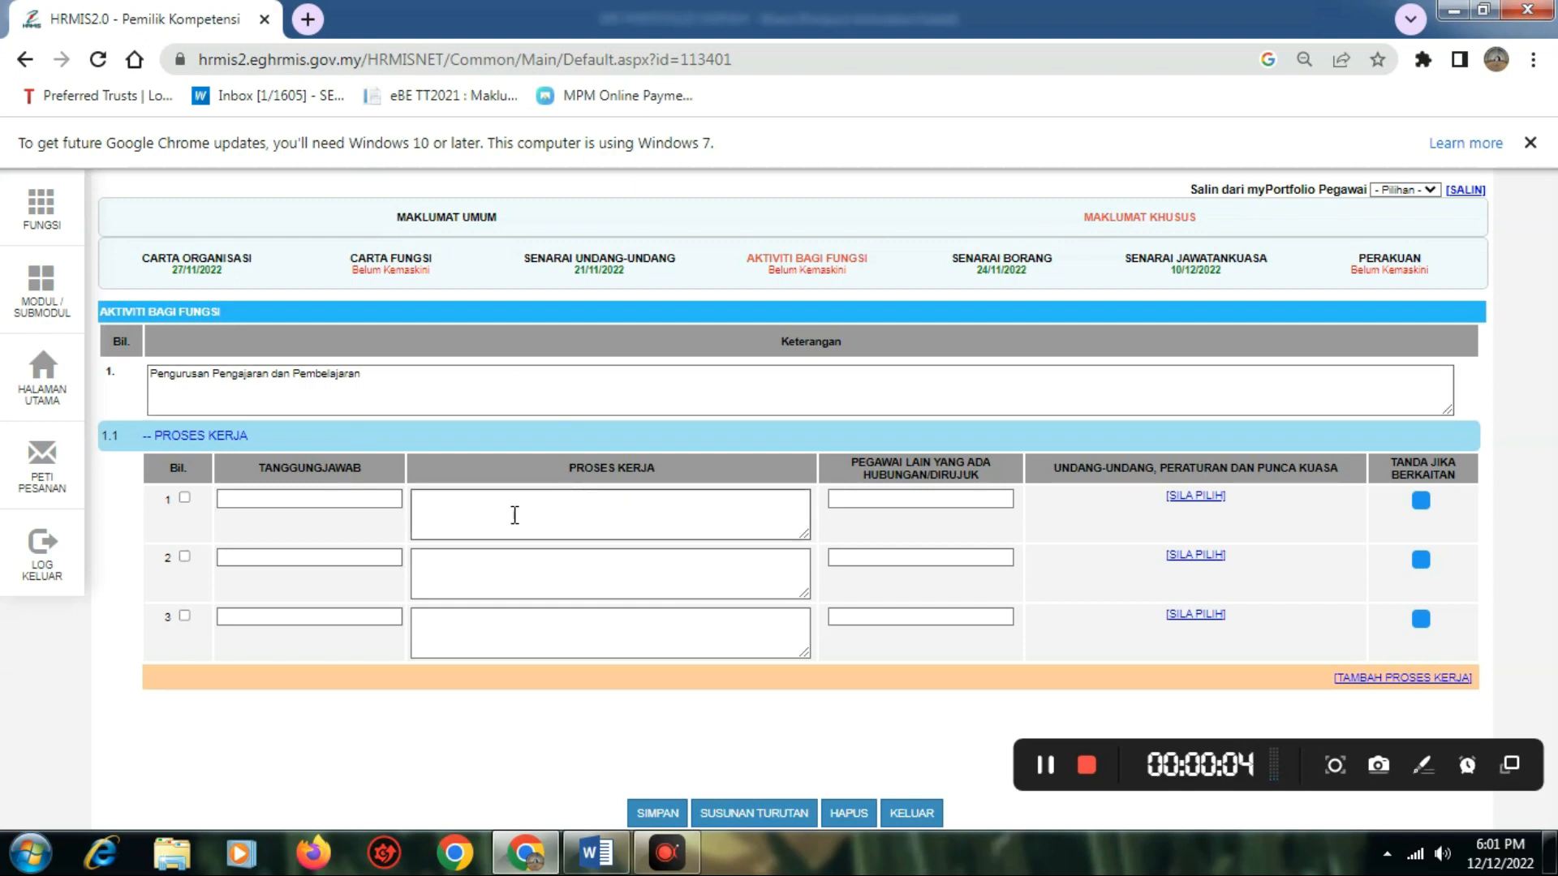
left_click(605, 866)
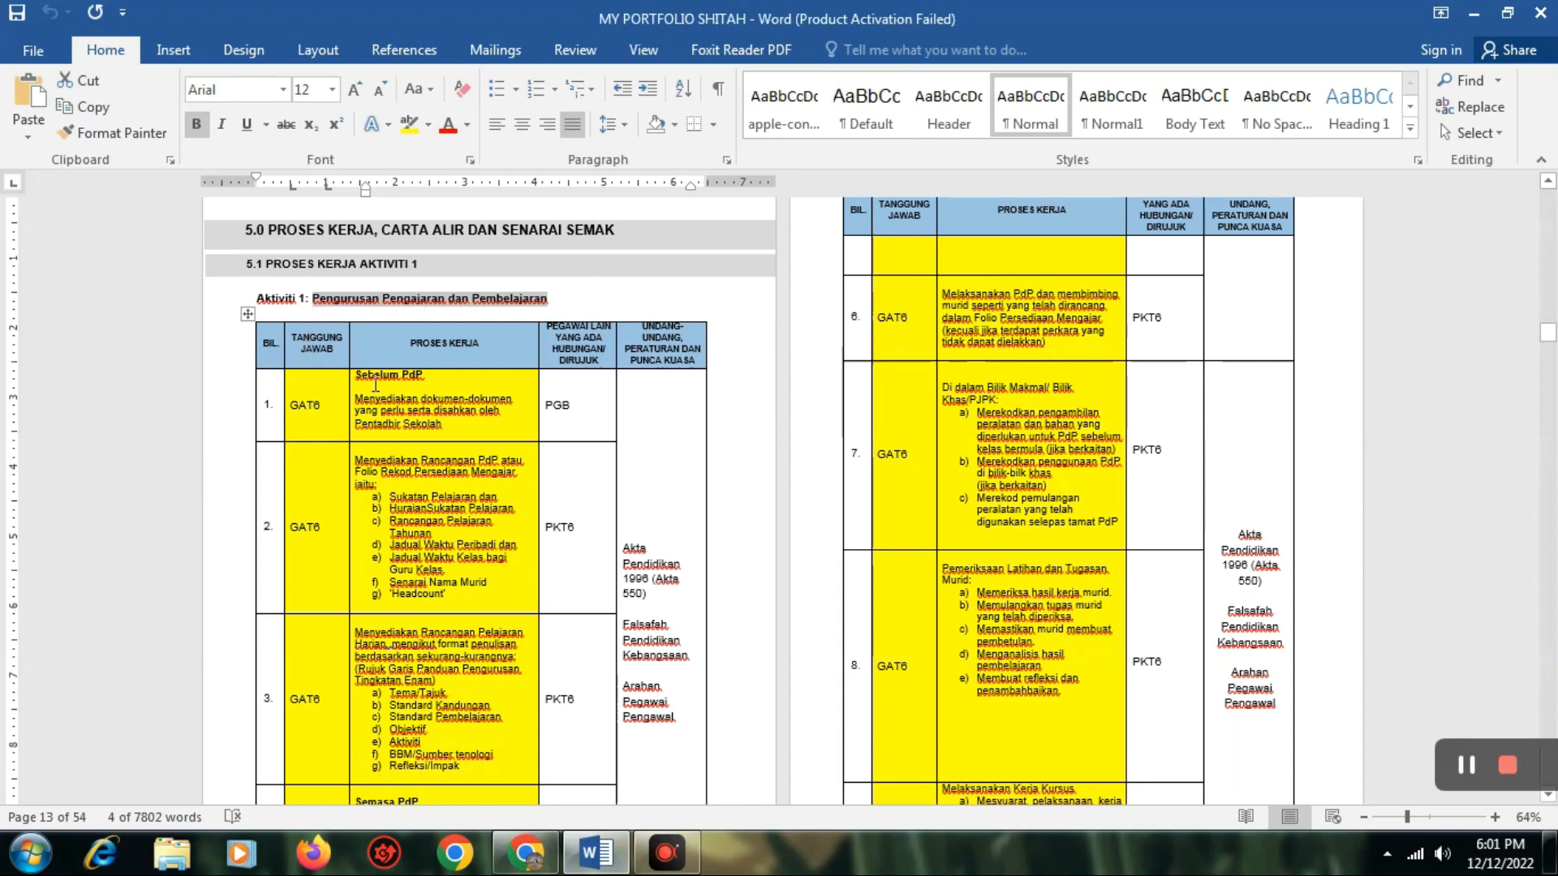
left_click_drag(360, 375, 449, 422)
key("ctrl+c")
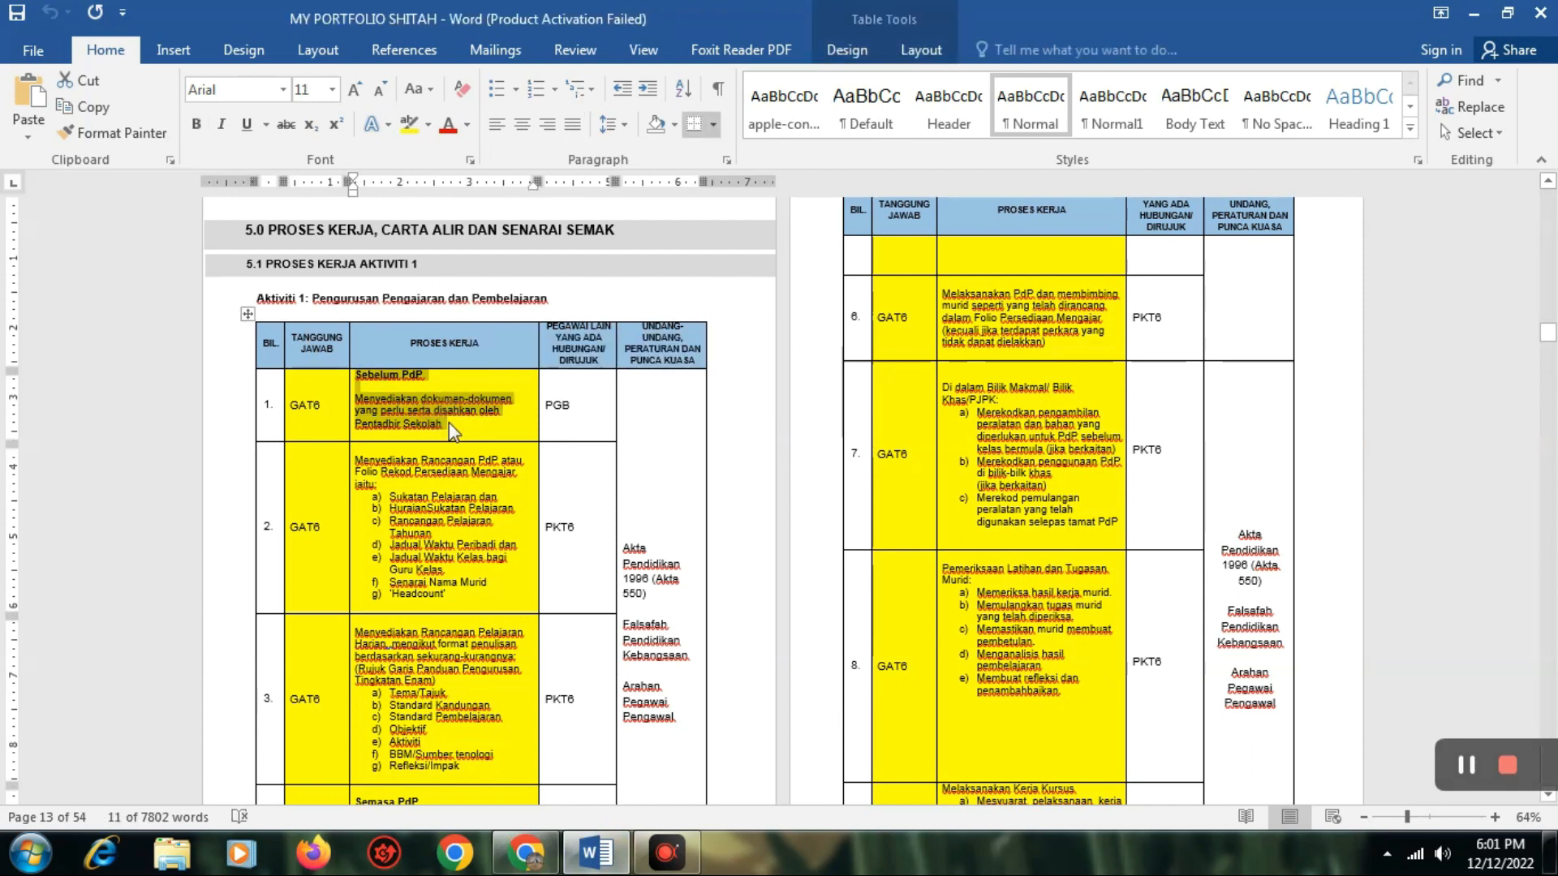
left_click(526, 853)
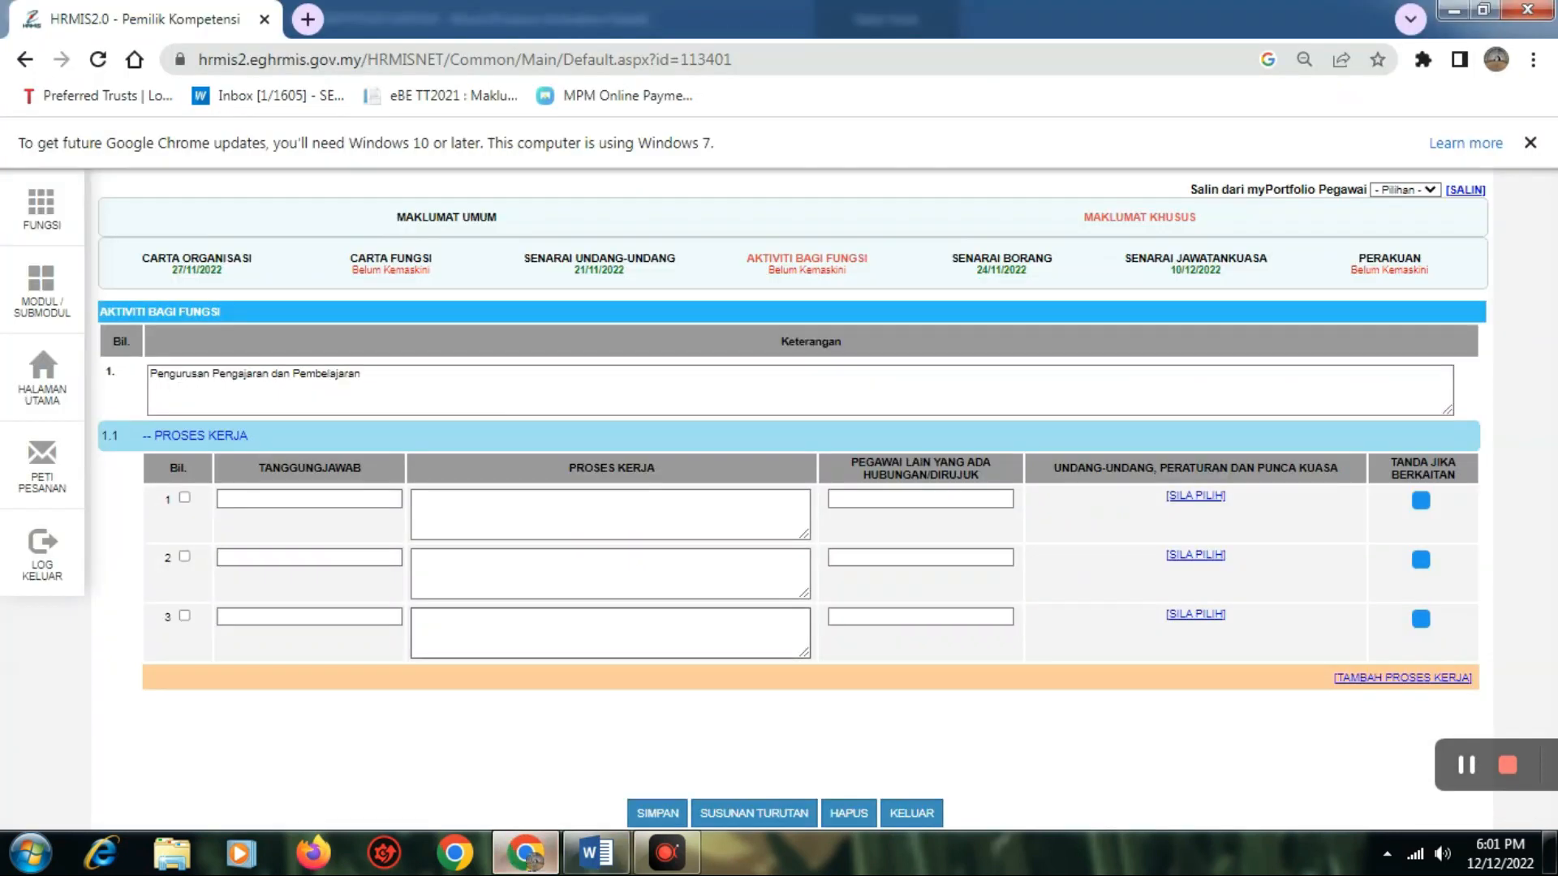
left_click(494, 500)
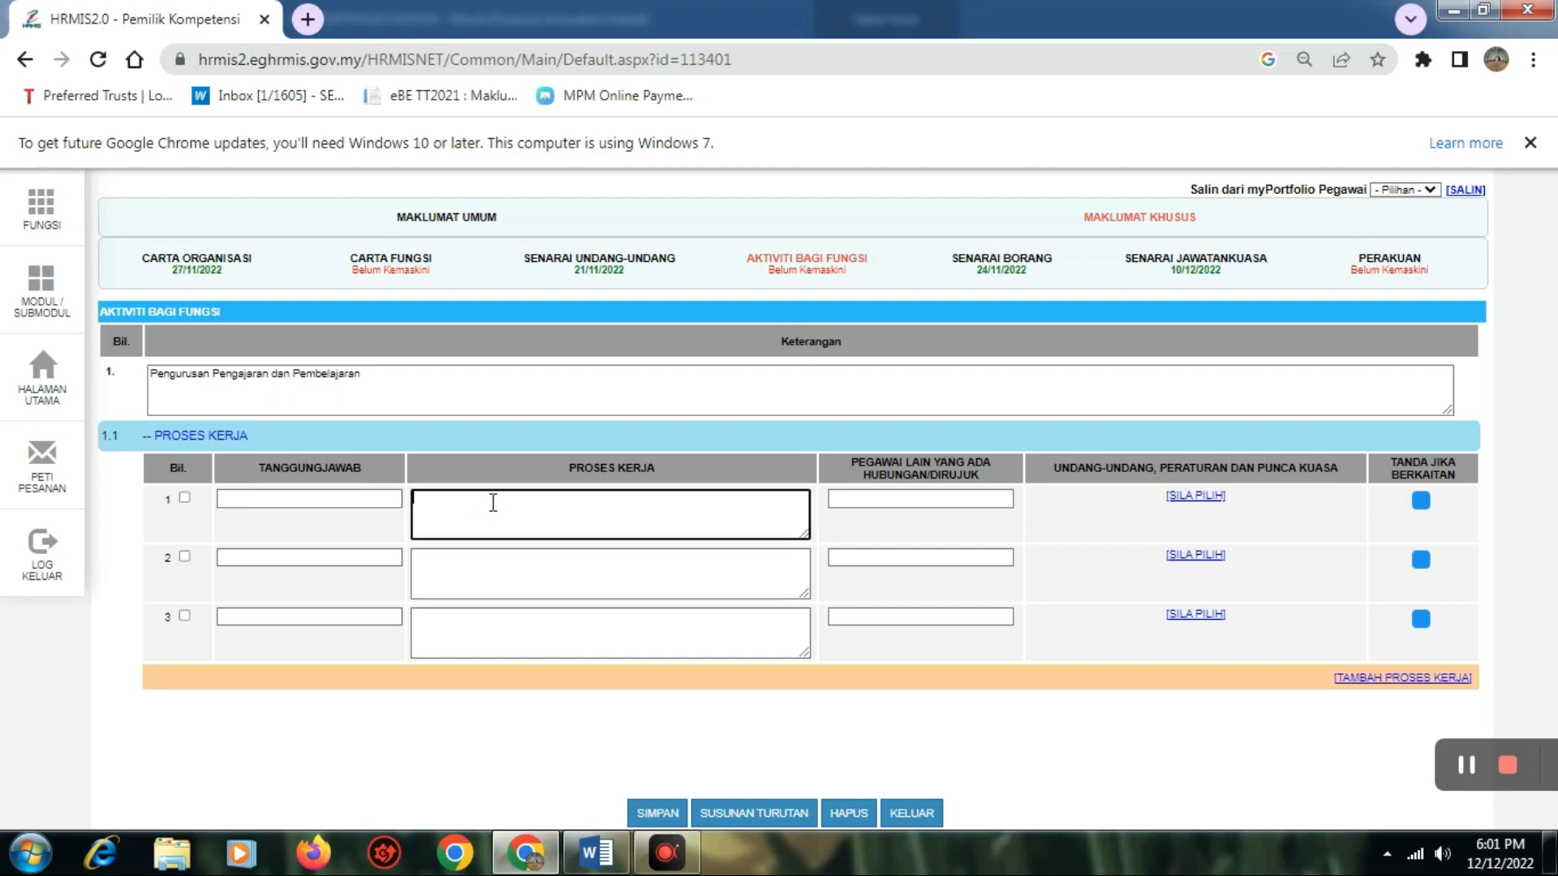
key("ctrl+v")
Fill in row 1 with GAT6 as Tanggungjawab and, after checking the Word portfolio, PGB as the other related officer.
left_click(328, 497)
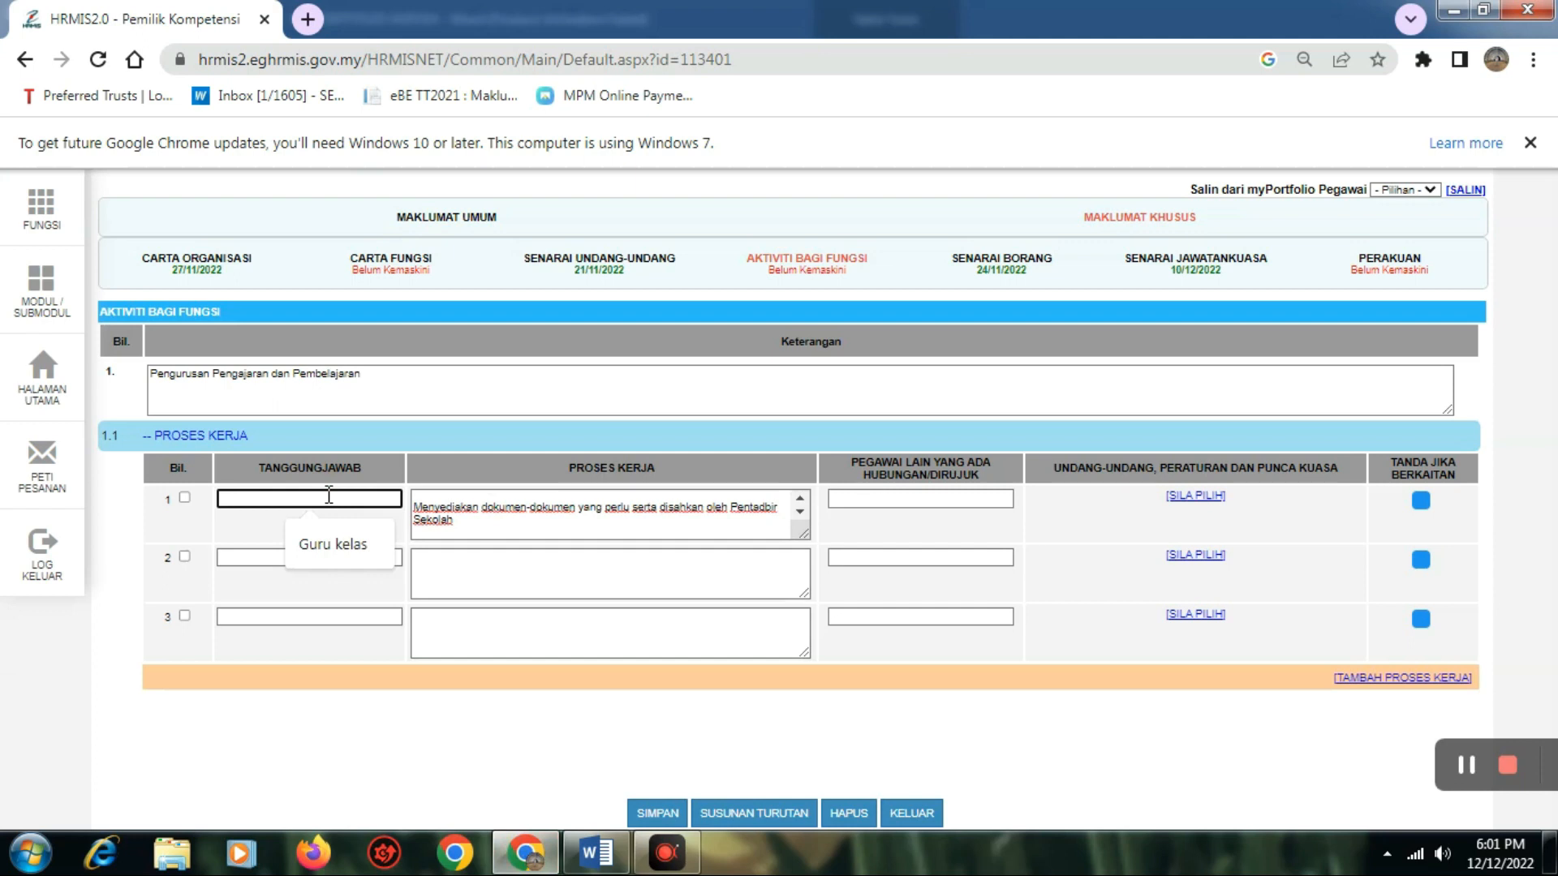
type("GAT6")
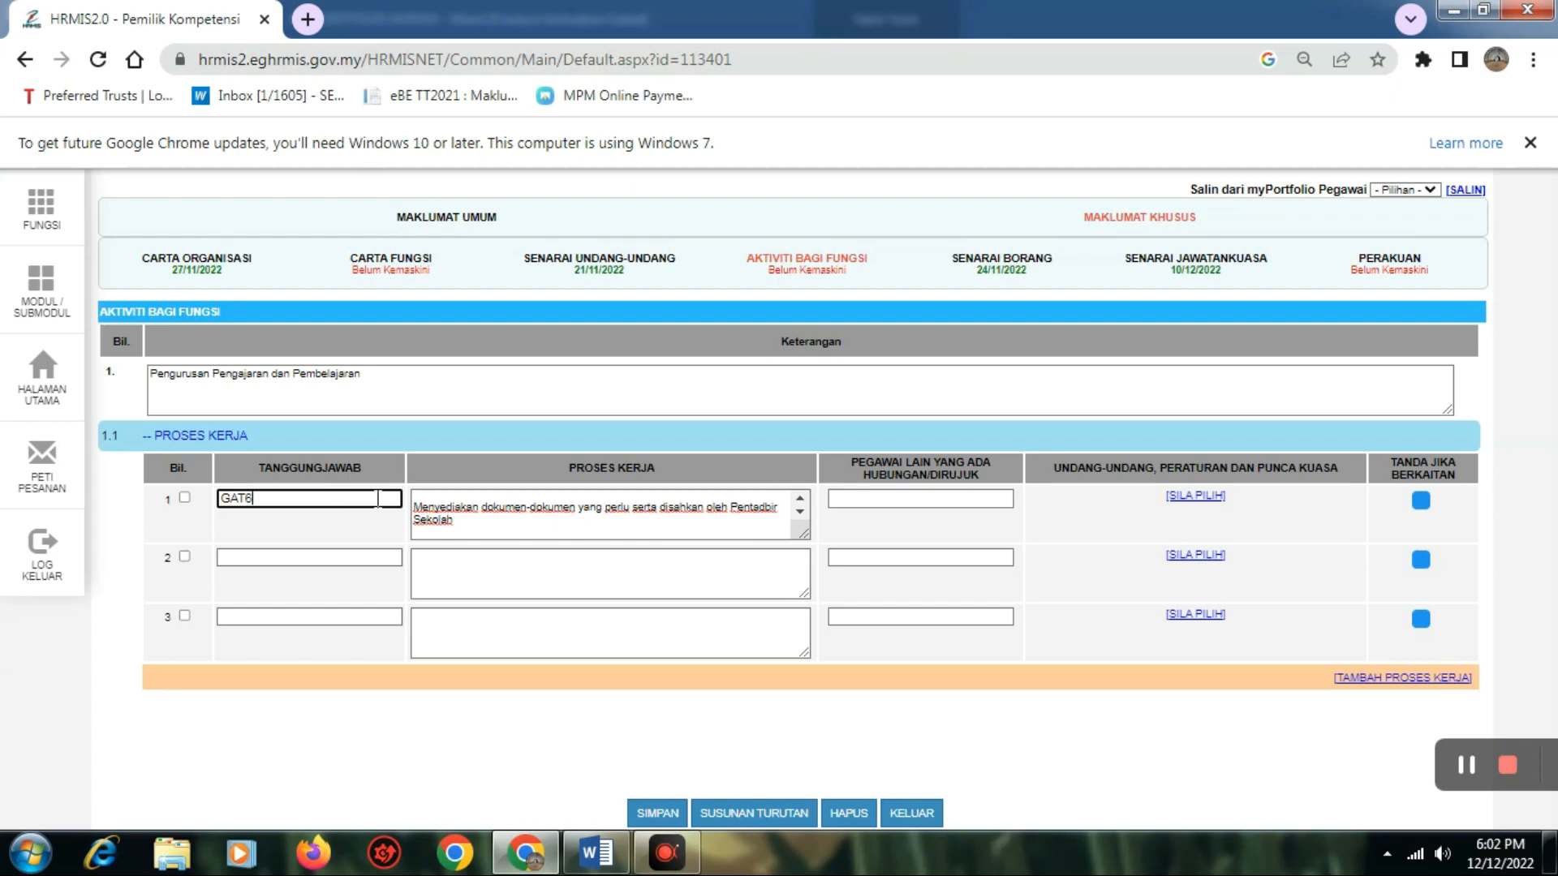
left_click(881, 498)
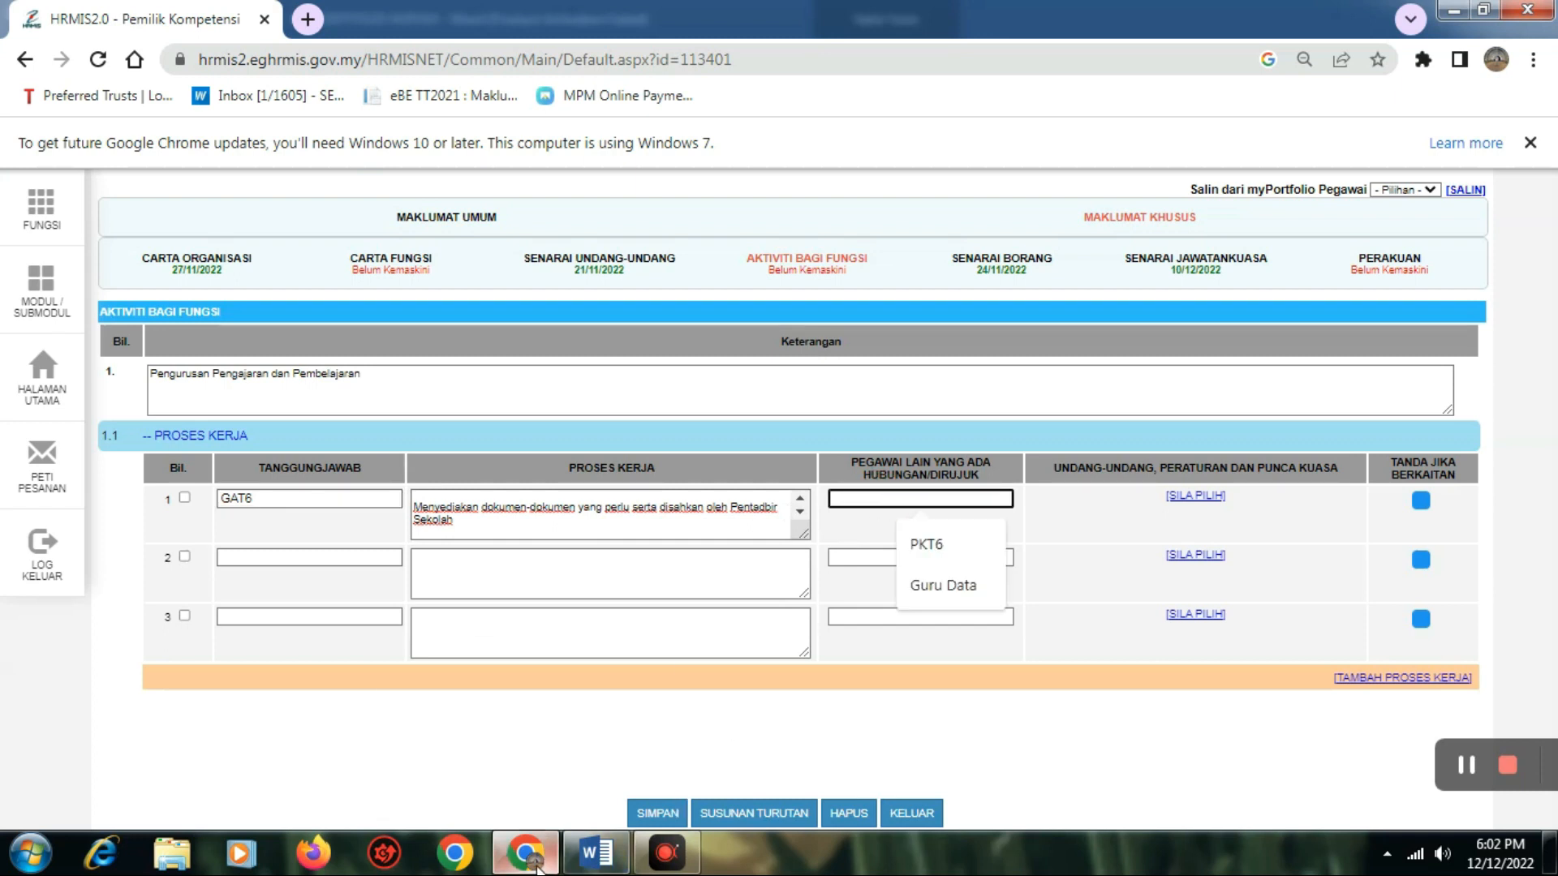
left_click(597, 852)
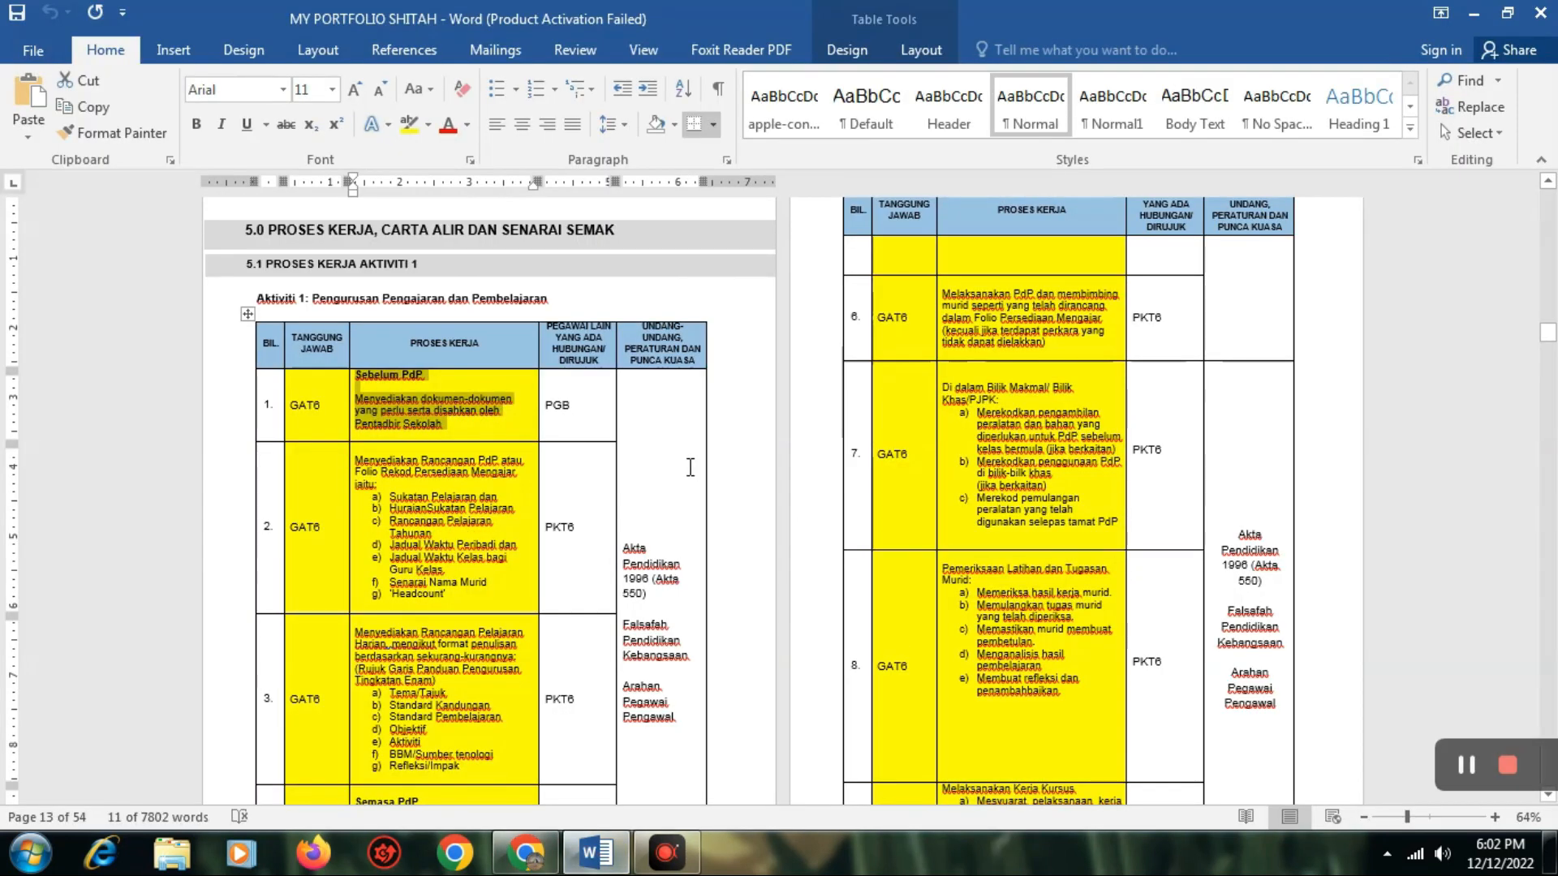
left_click(525, 852)
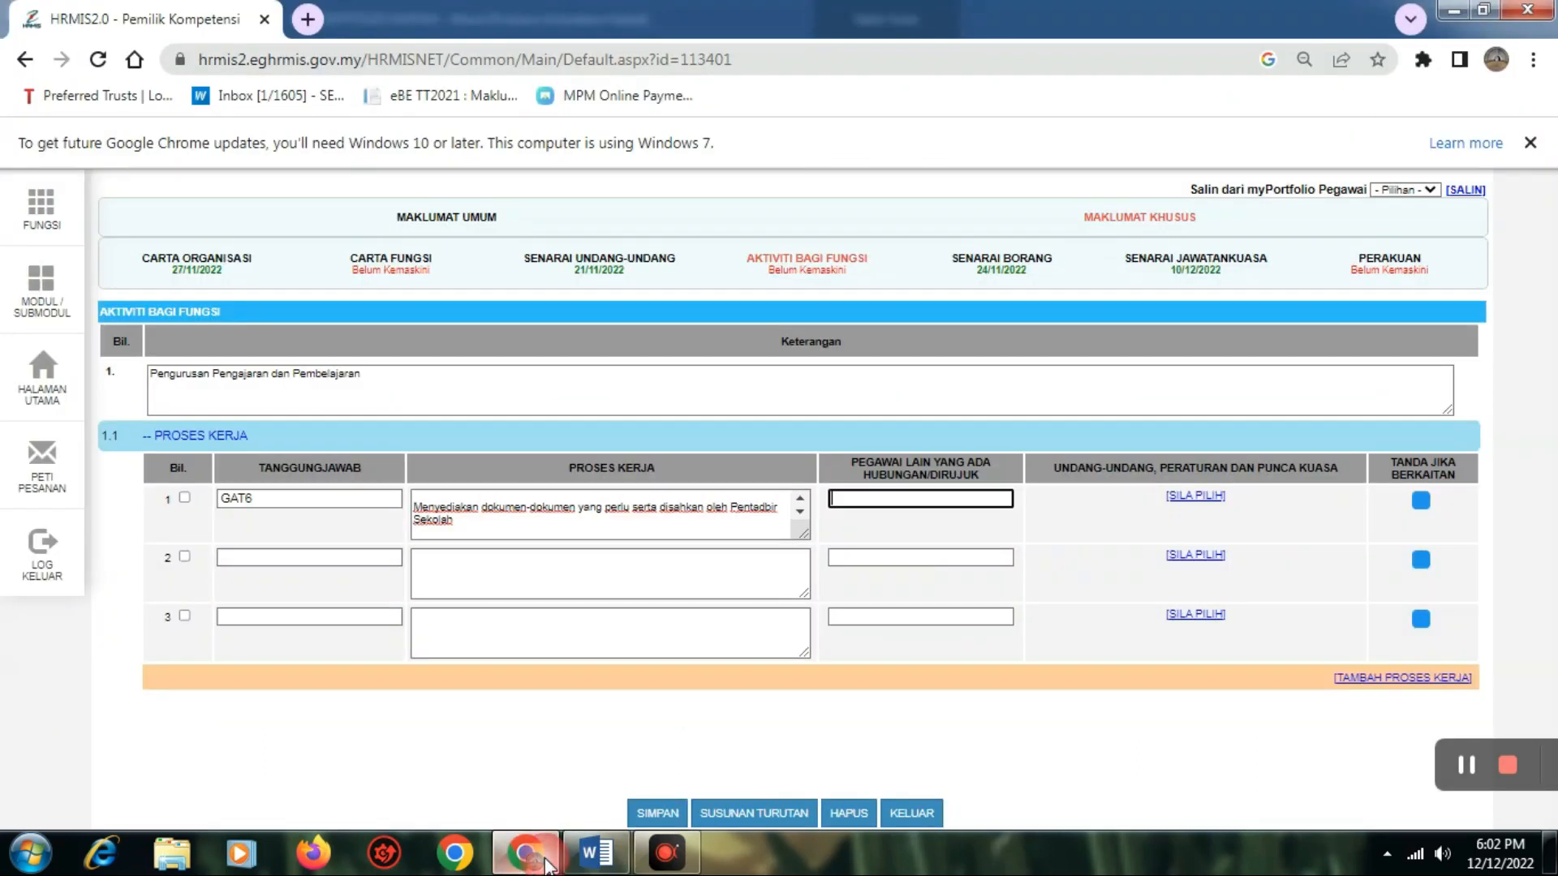
type("PGB")
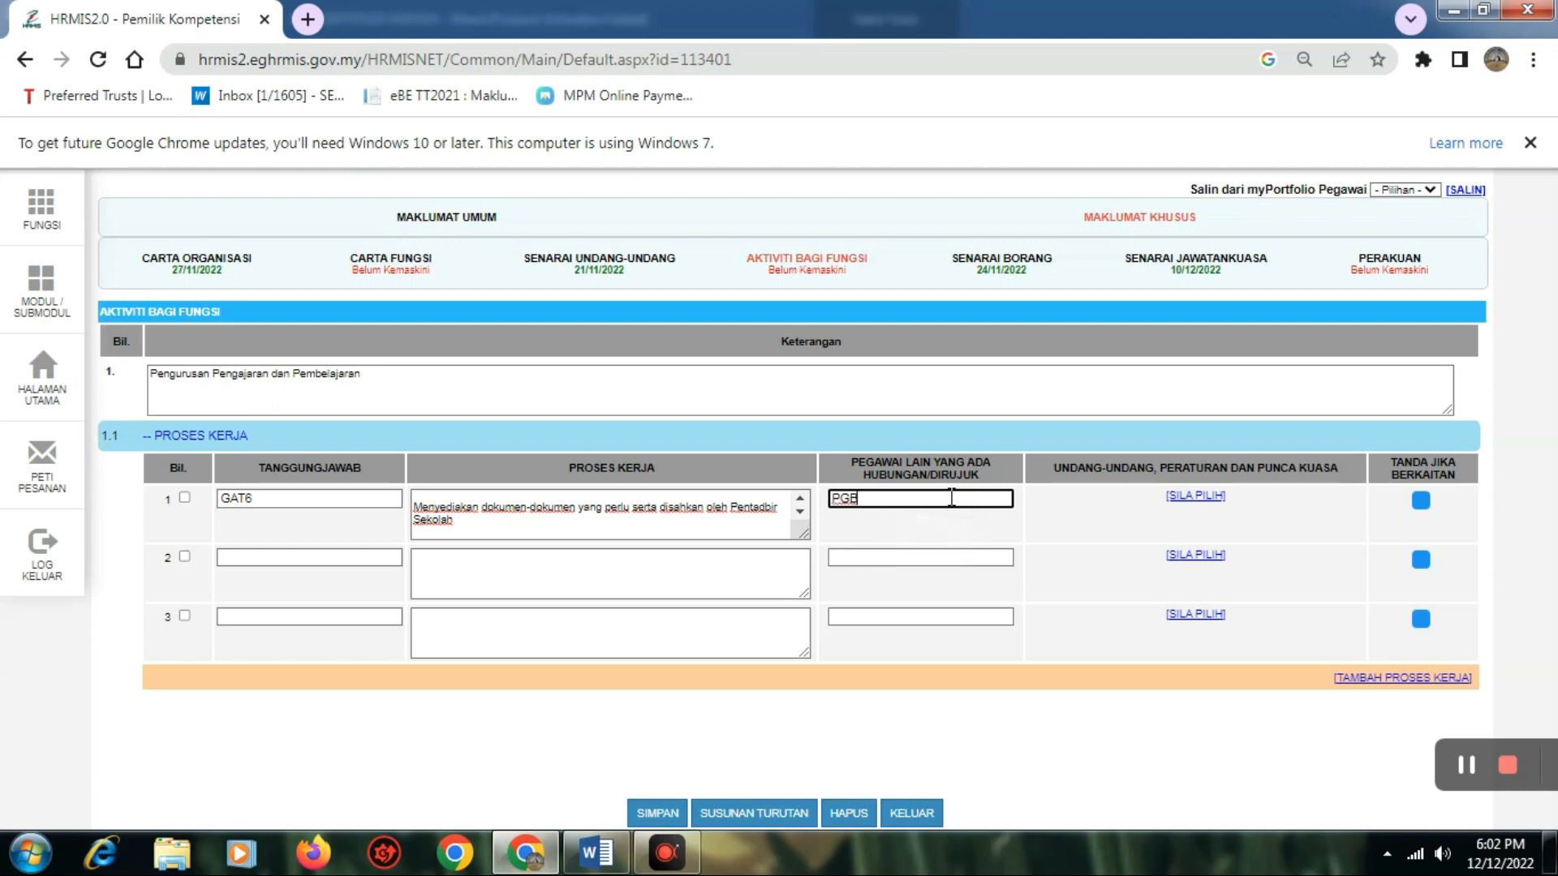
Assign Akta Pendidikan 1996 (Akta 550), Falsafah Pendidikan Kebangsaan and Arahan Pegawai Pengawal 2018 as the laws for work process row 1.
left_click(1182, 494)
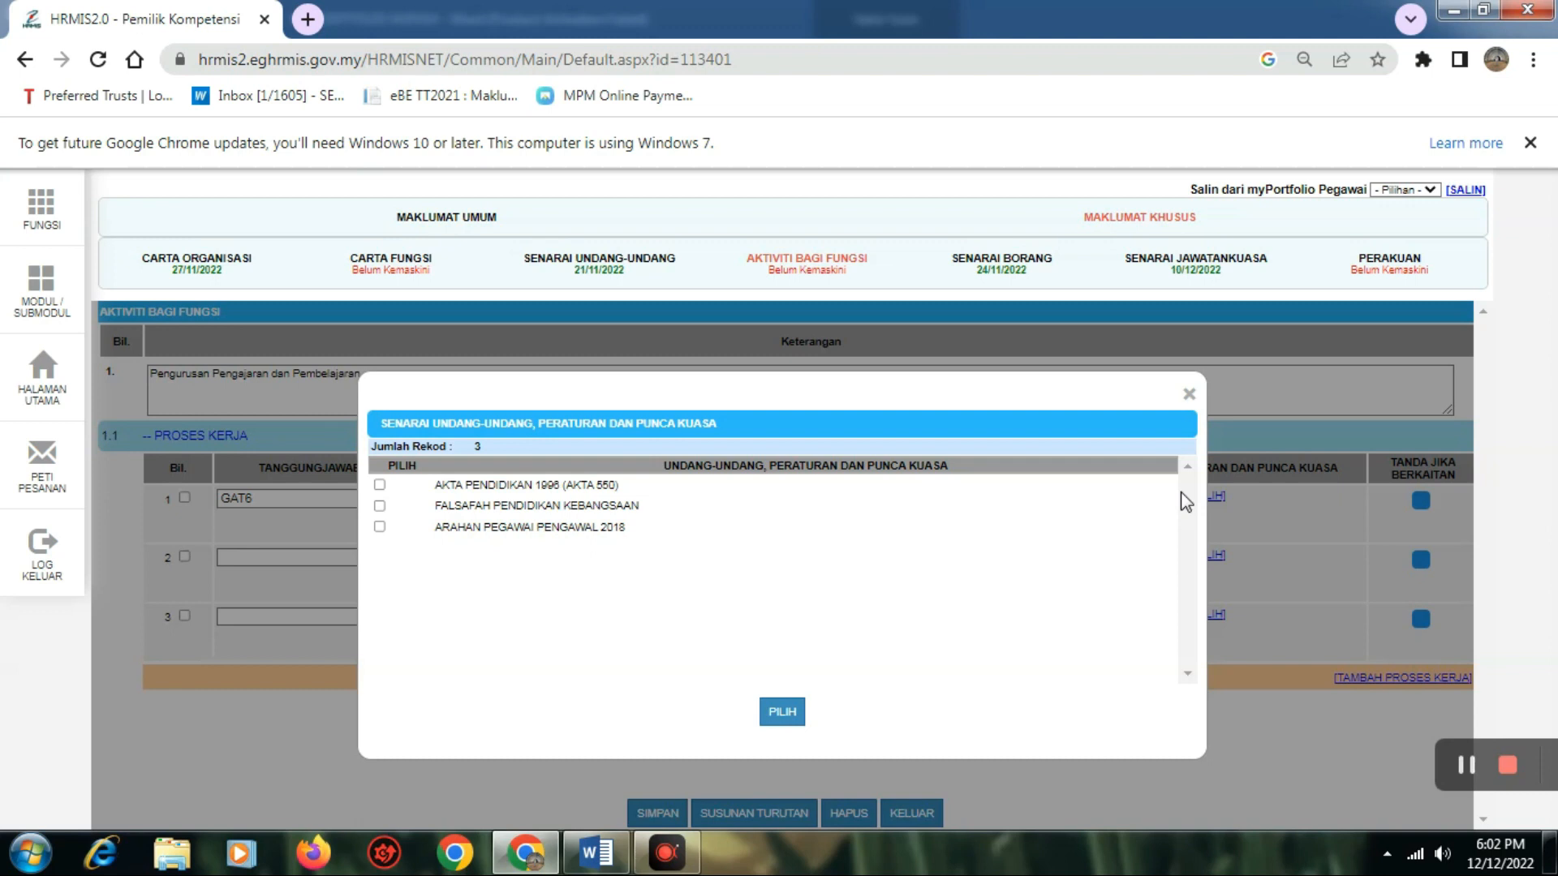
left_click(380, 485)
left_click(780, 712)
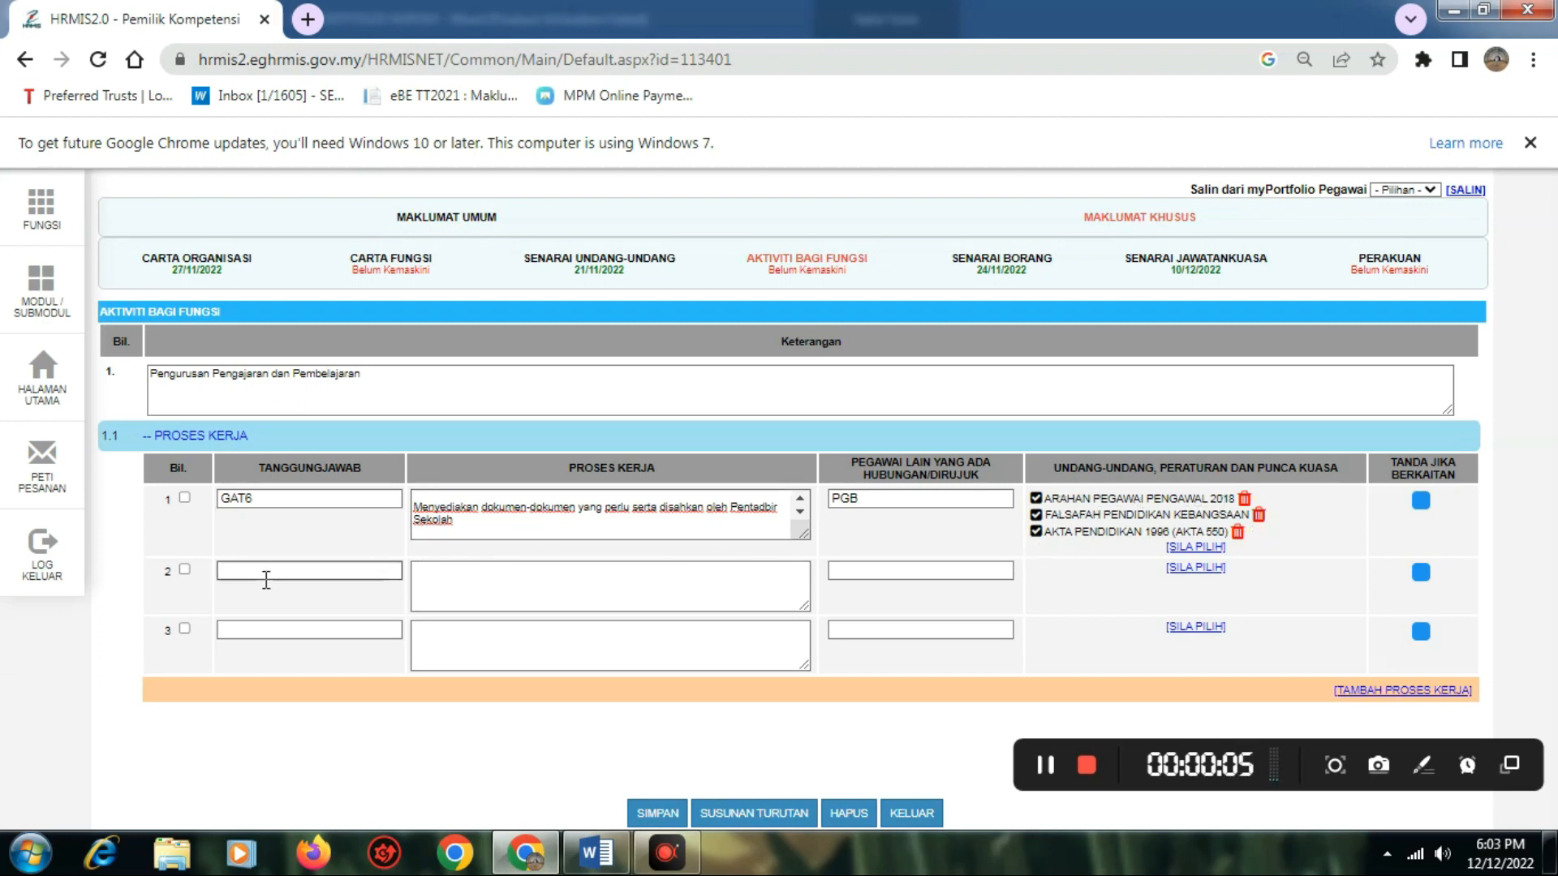
Copy the second work process, "Menyediakan Rancangan PdP atau Folio Rekod Persediaan Mengajar" through 'Headcount', from the Word portfolio into row 2.
left_click(481, 586)
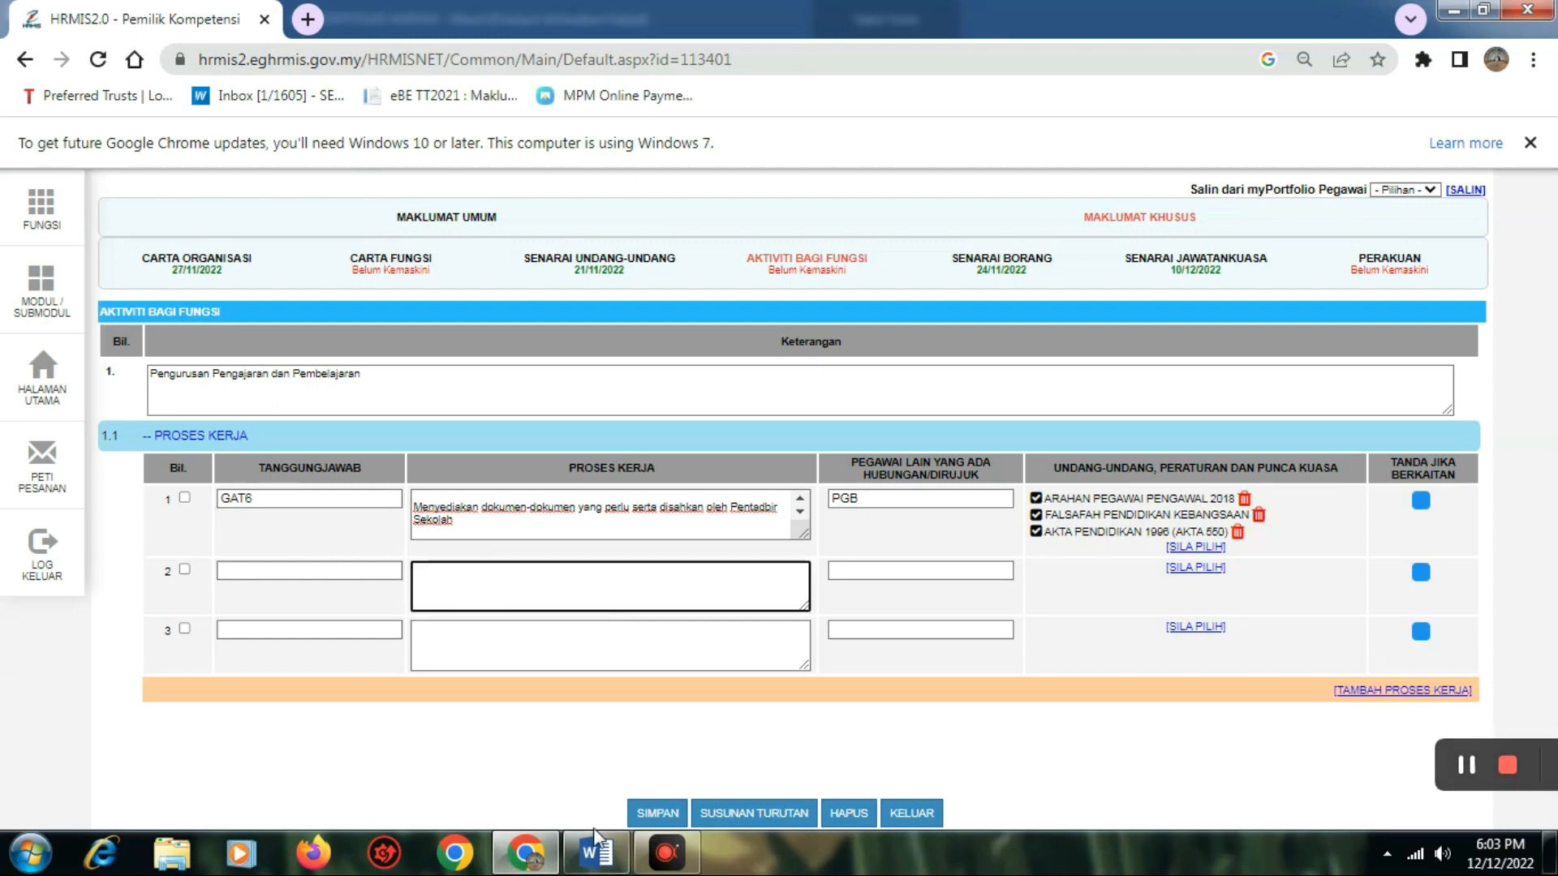
left_click(597, 852)
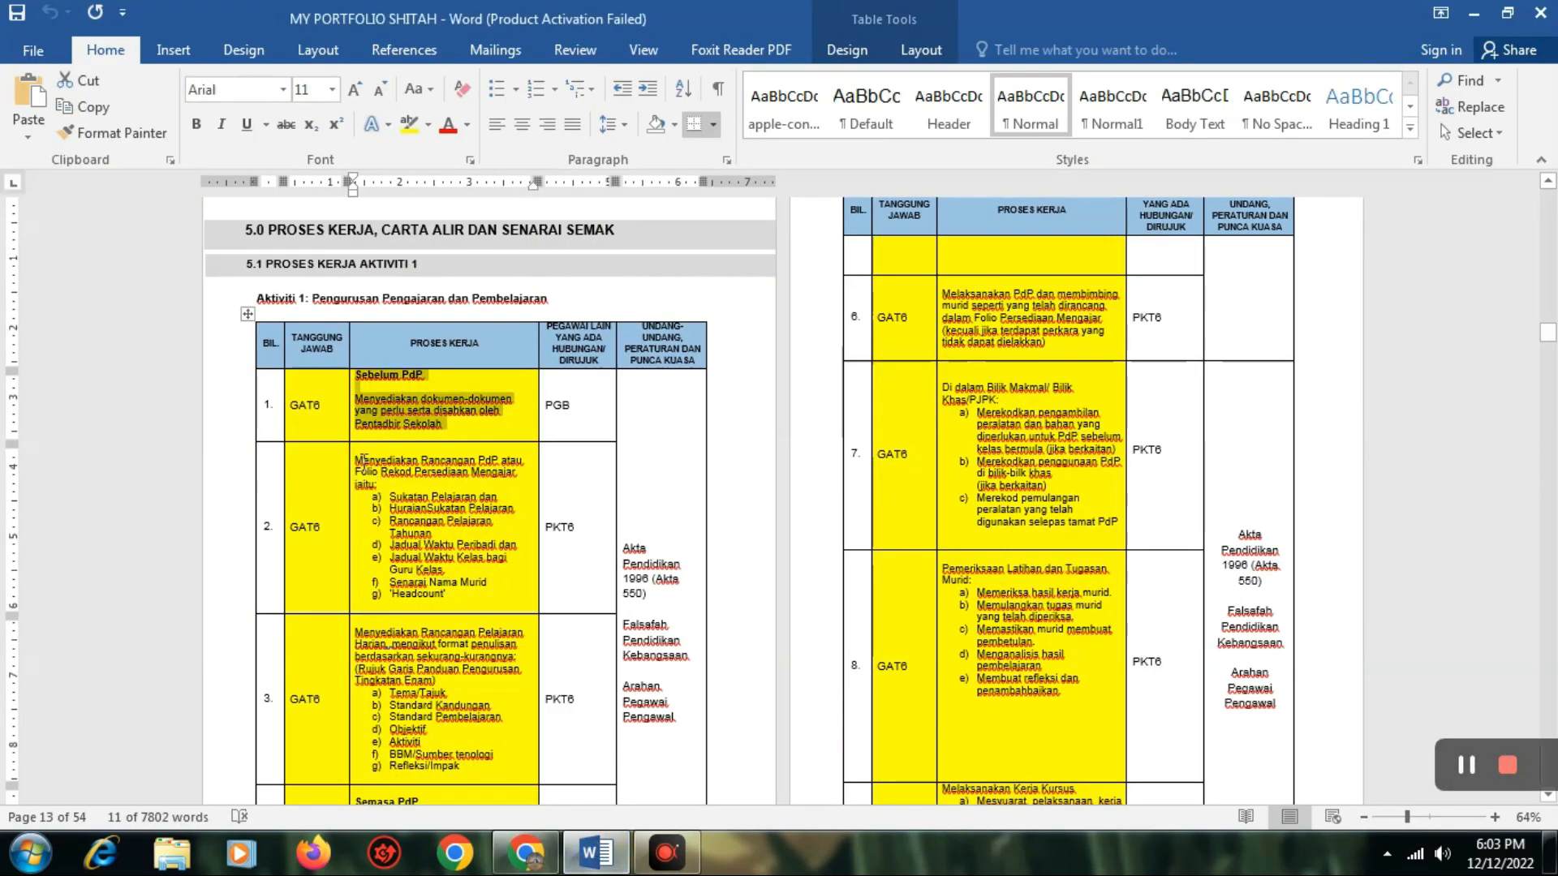
left_click_drag(355, 460, 476, 605)
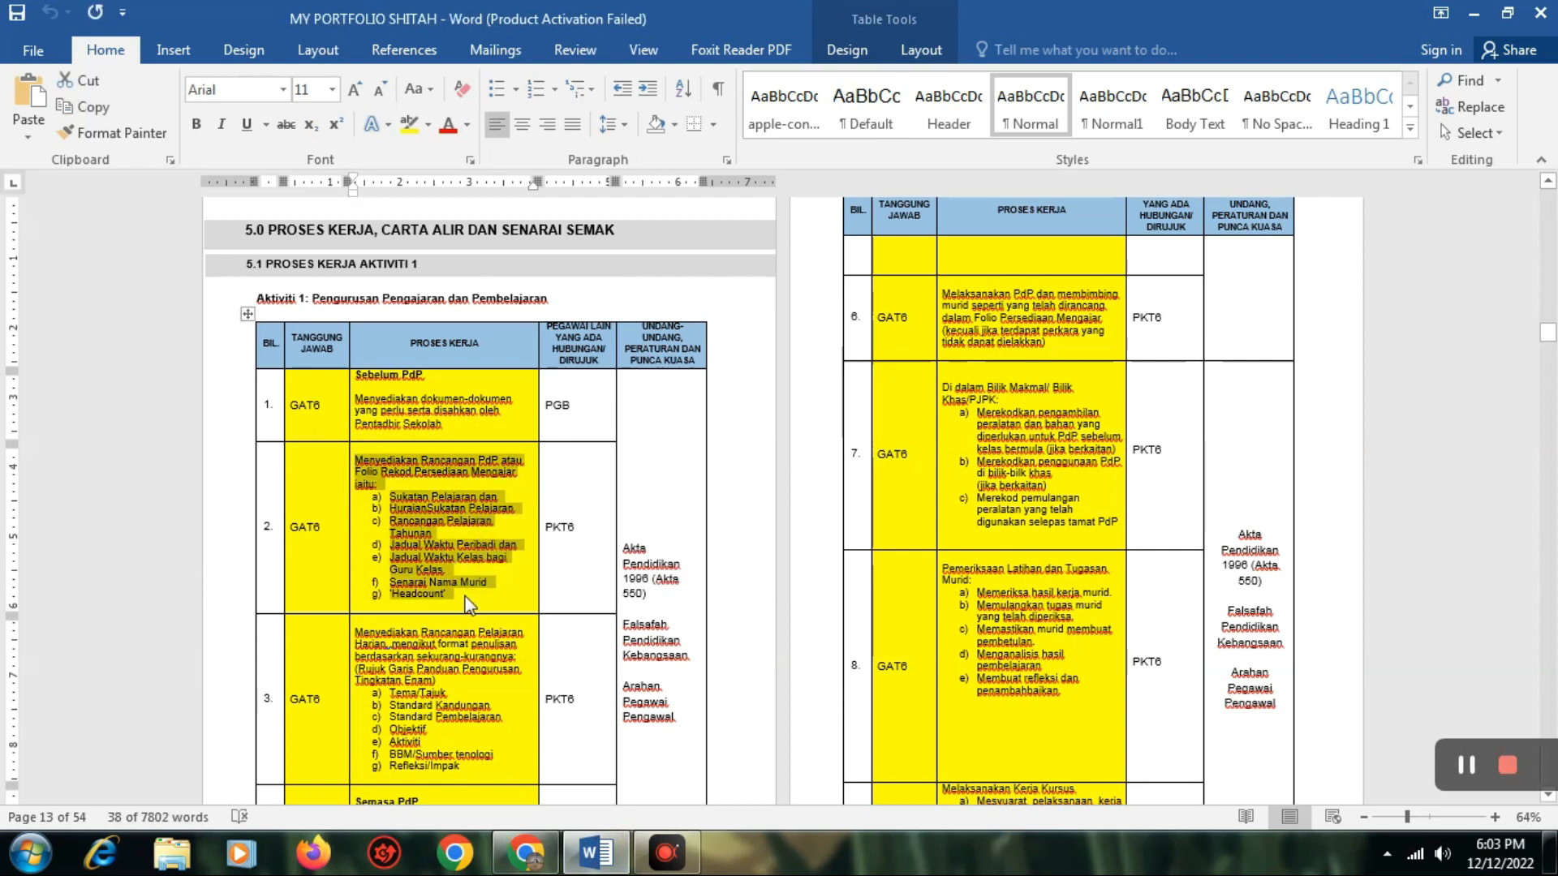
left_click(526, 852)
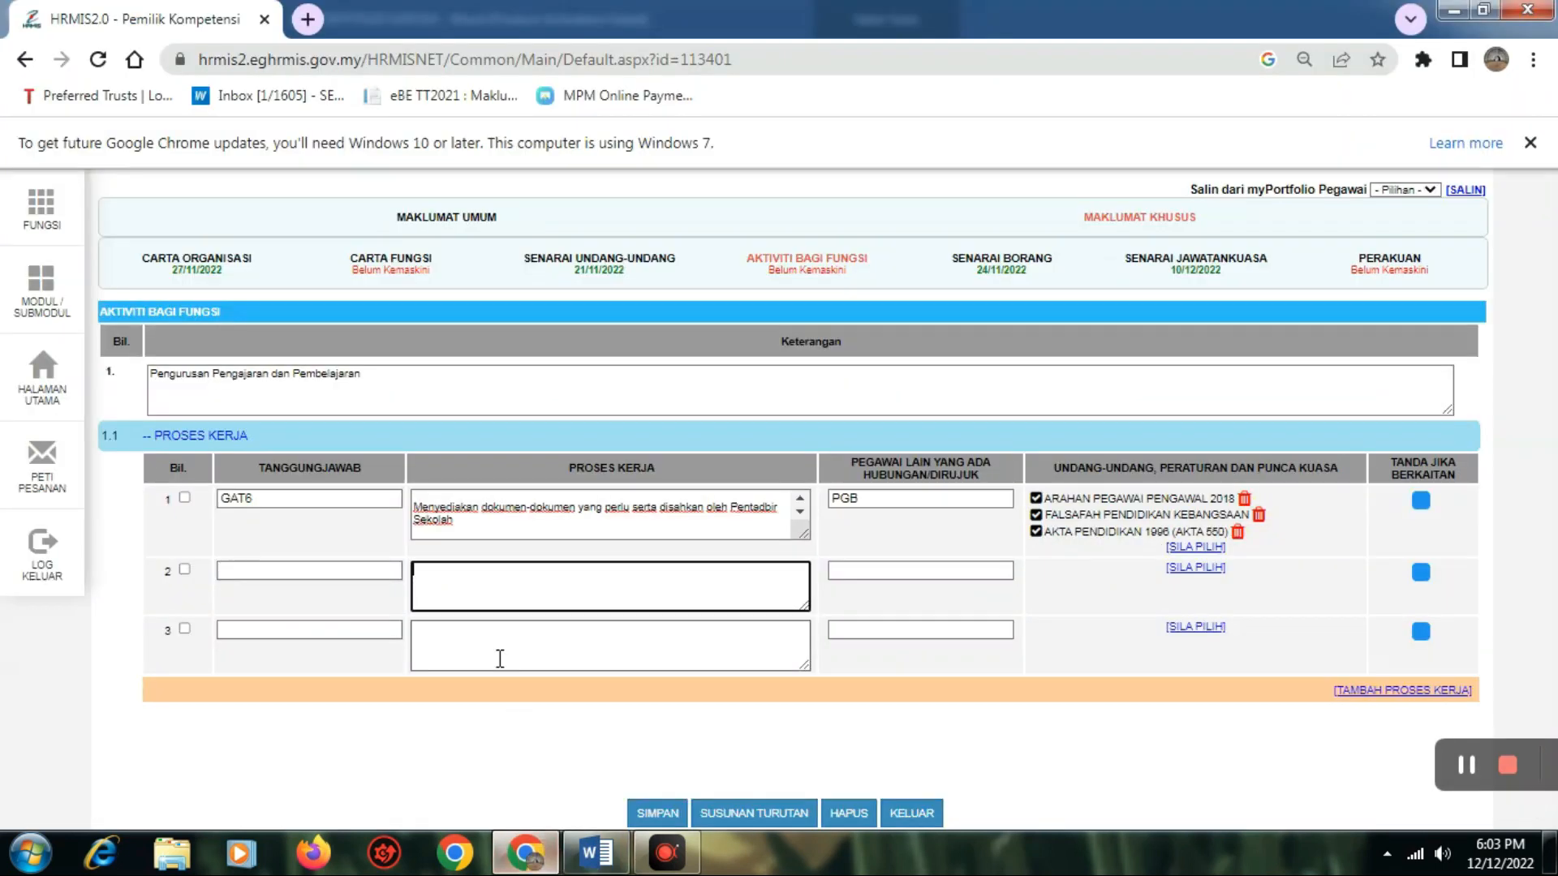
key("ctrl+v")
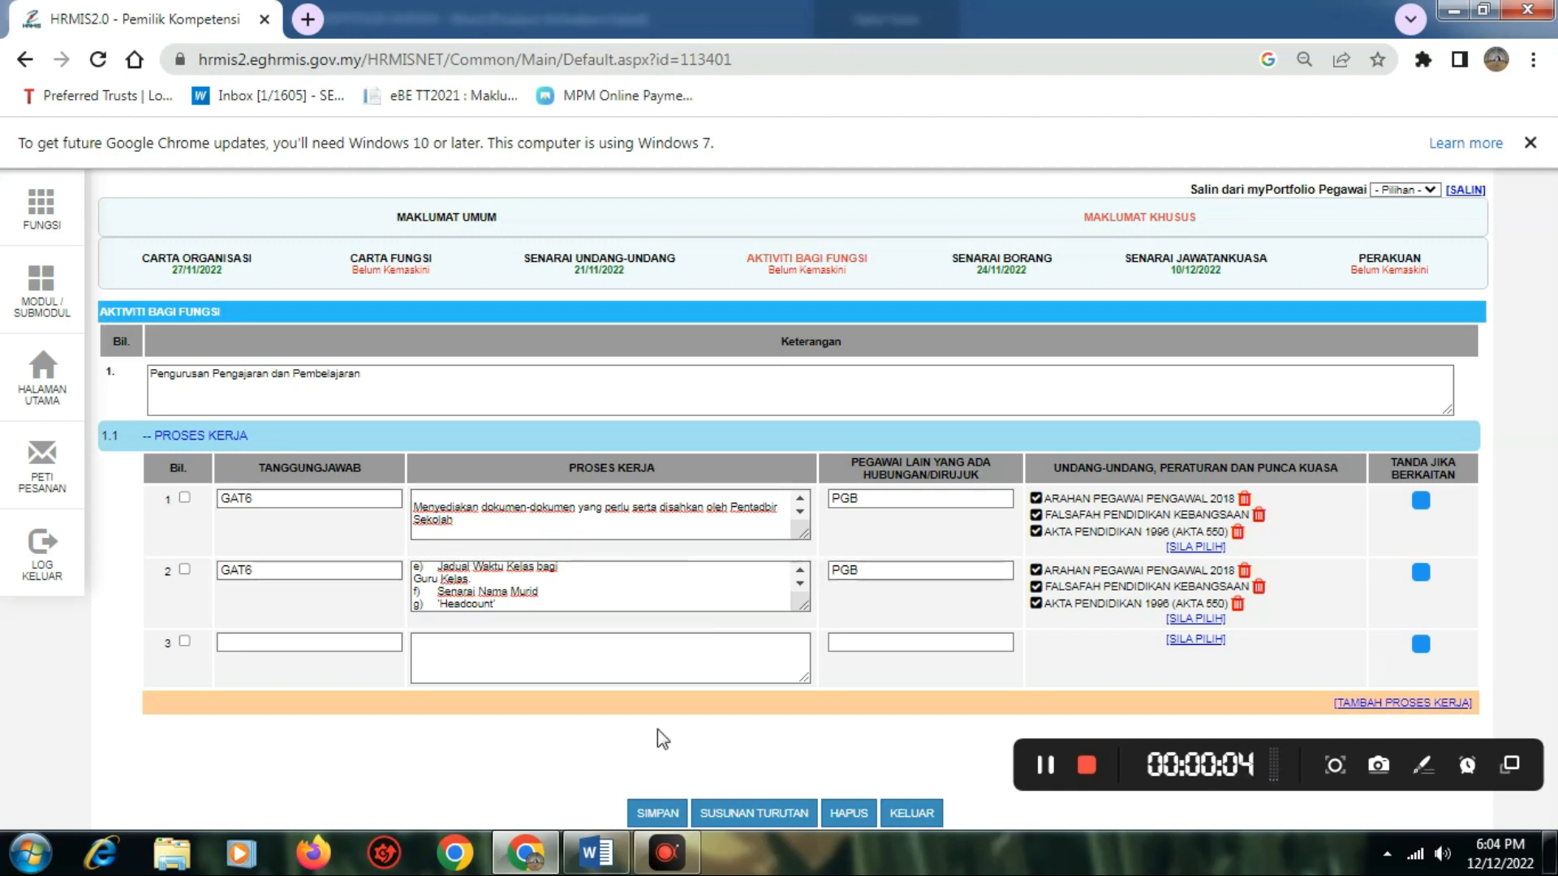
Review the remaining work processes in the Word portfolio, add three more Proses Kerja rows in HRMIS, and save the activity.
left_click(589, 859)
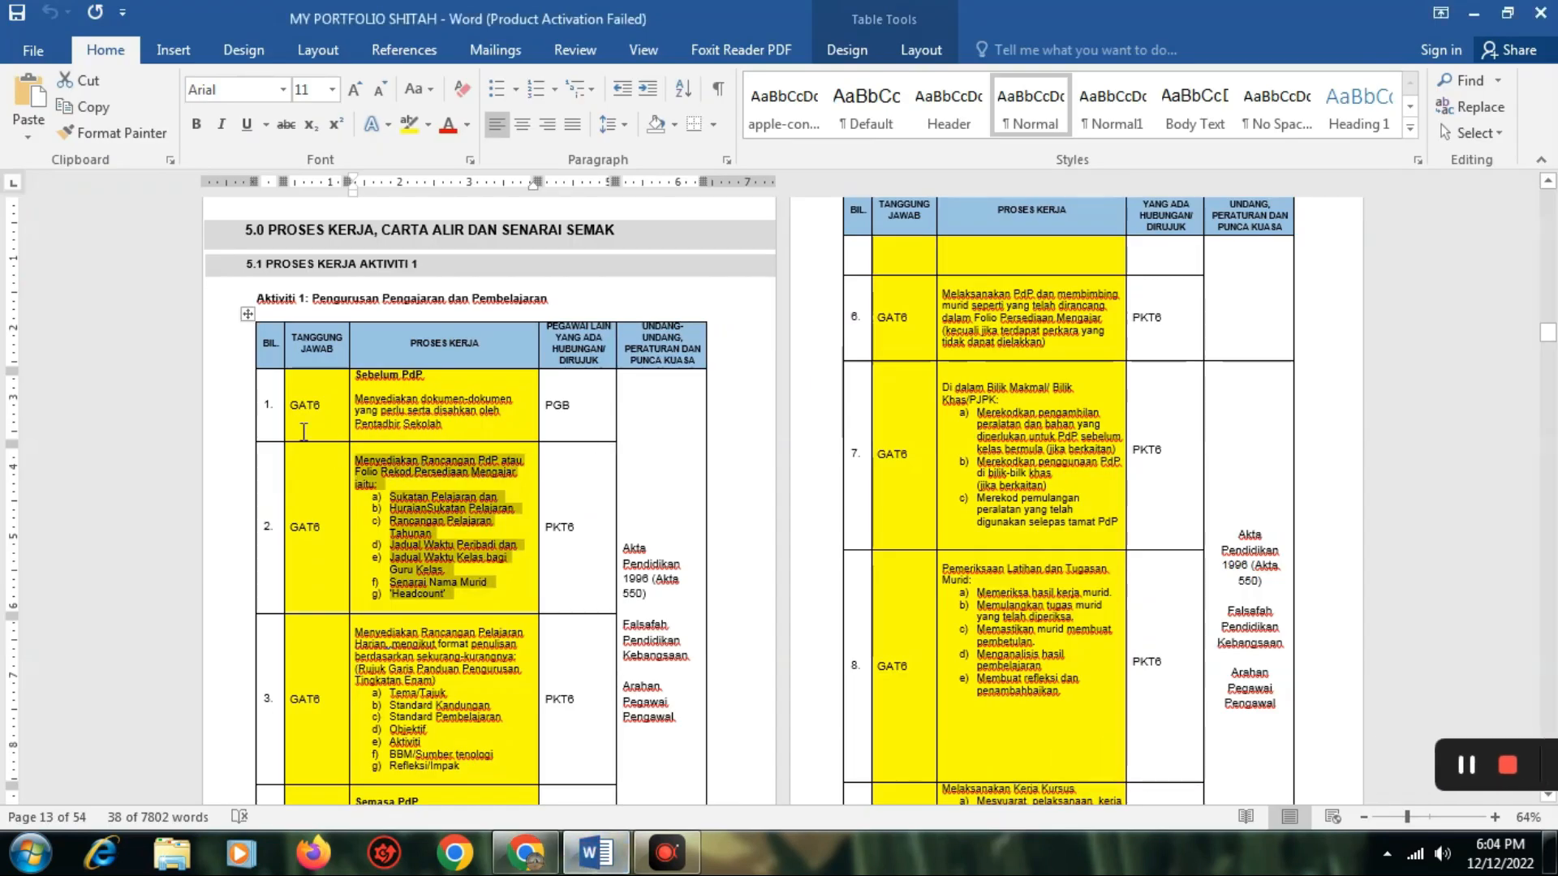
scroll(343, 435, "down", 2)
scroll(342, 435, "down", 5)
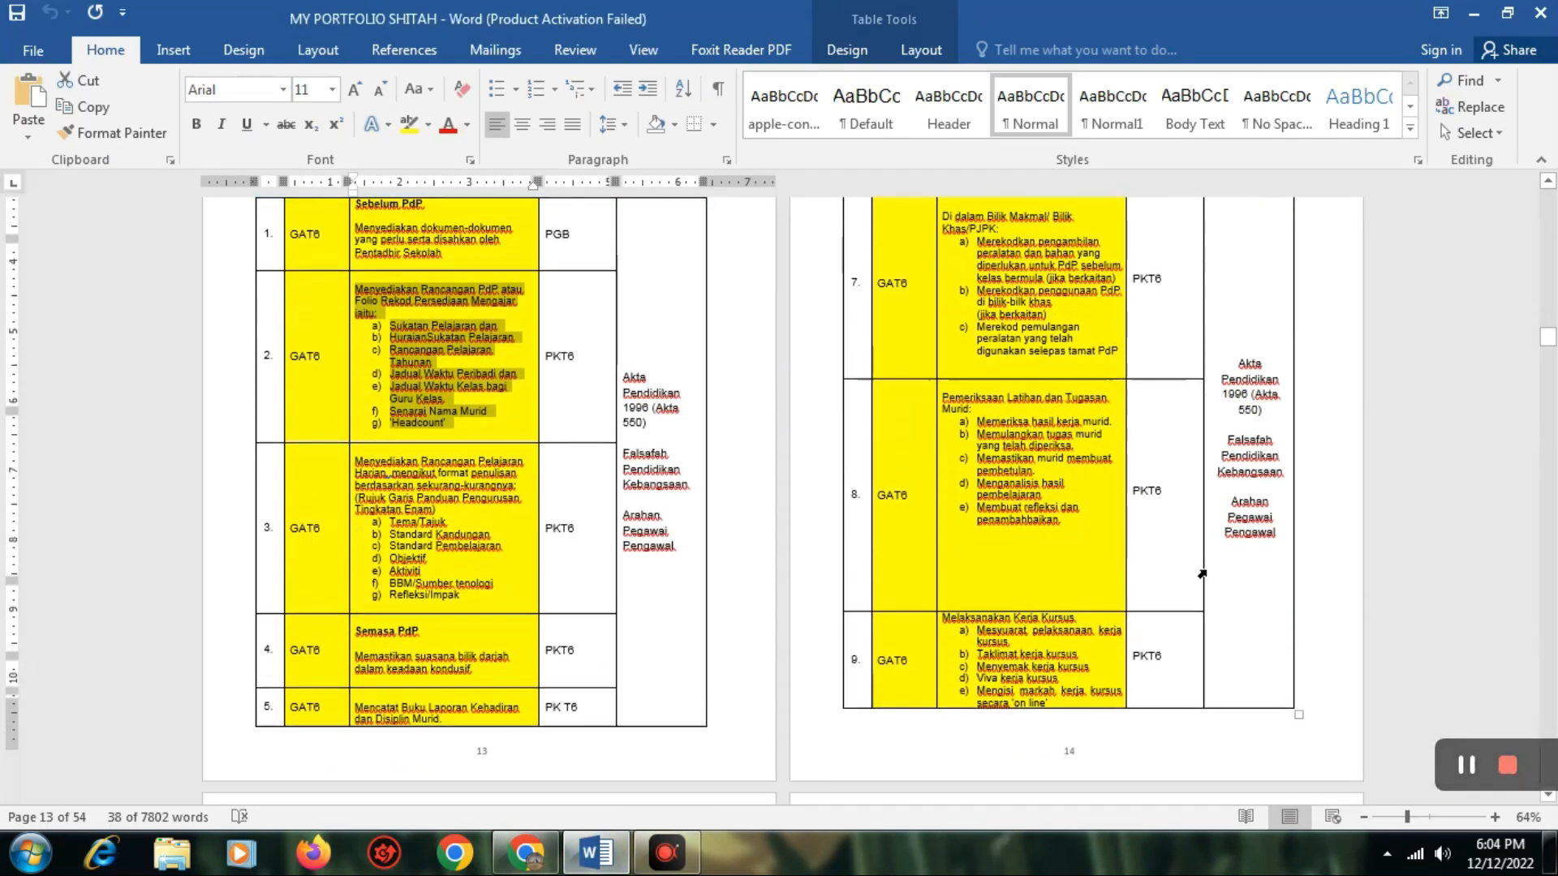
scroll(991, 535, "up", 1)
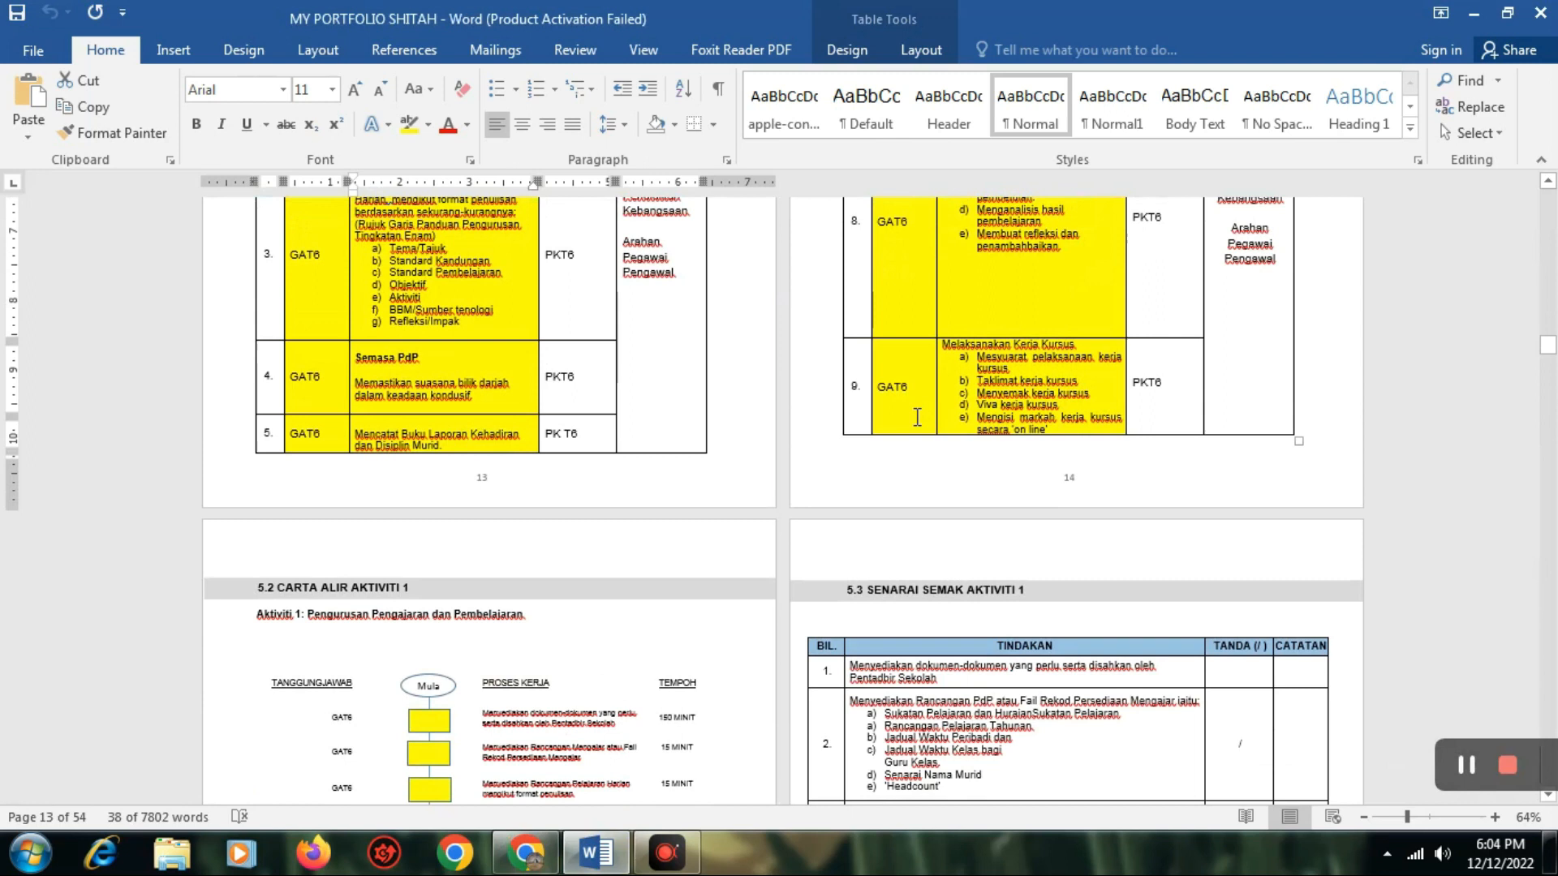
left_click(509, 862)
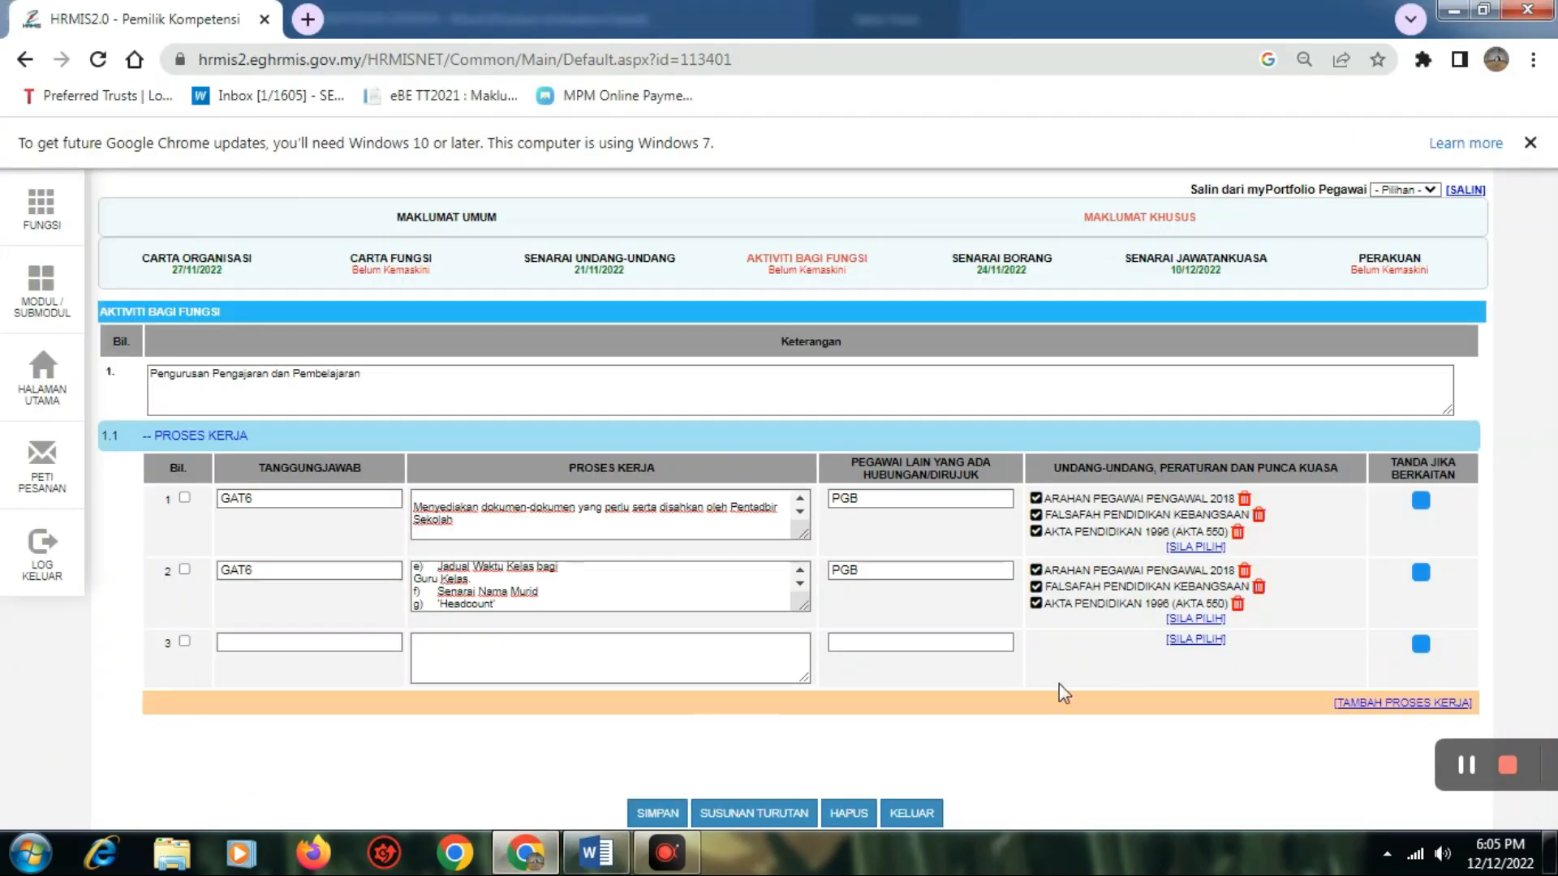
left_click(1380, 704)
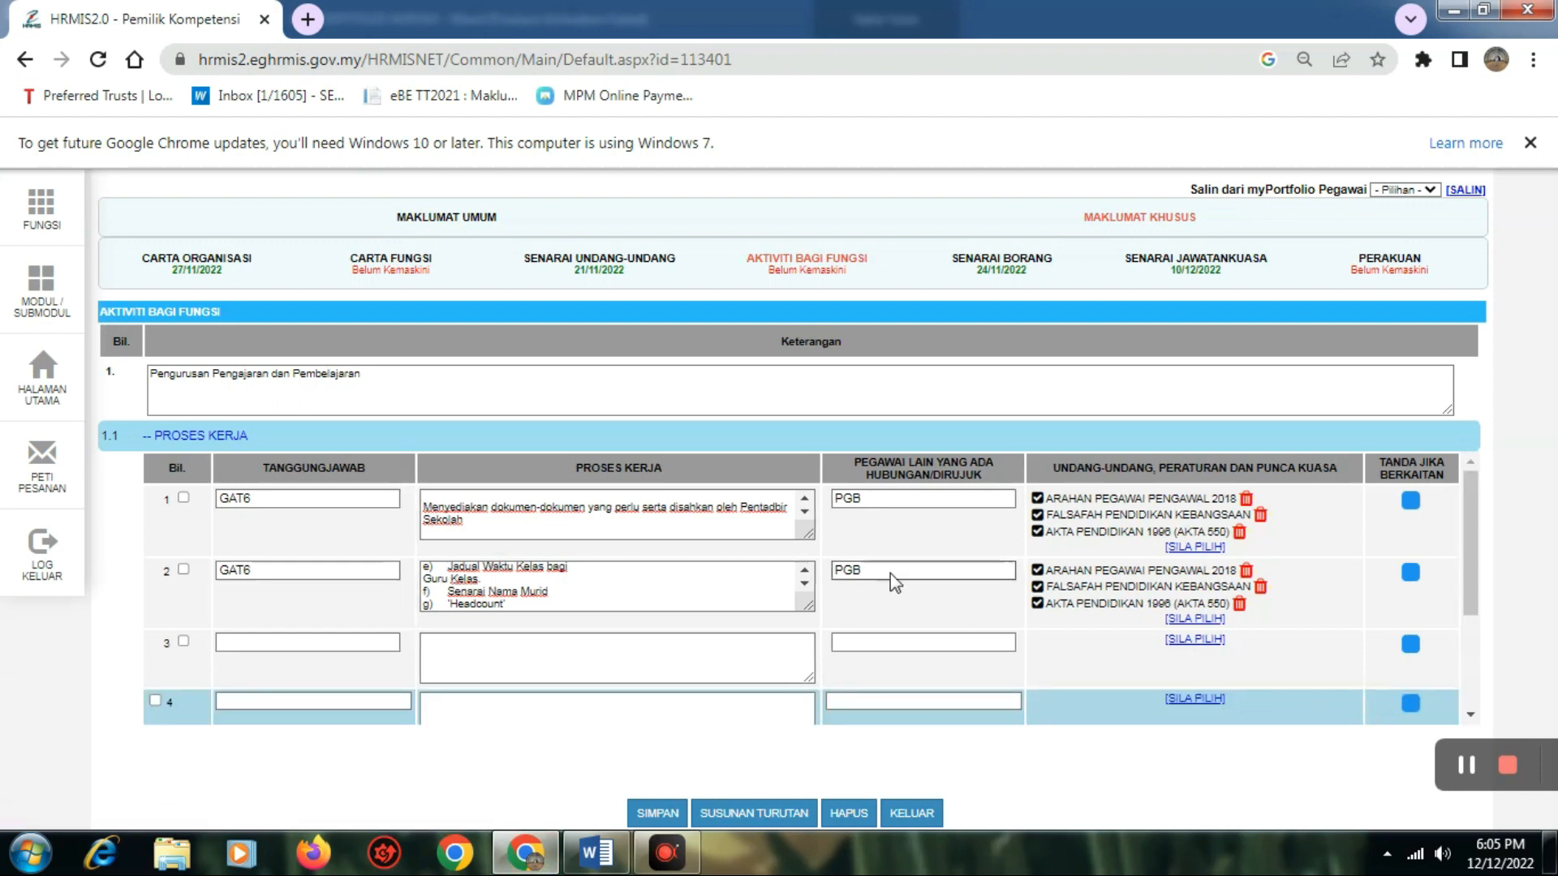
scroll(876, 563, "down", 3)
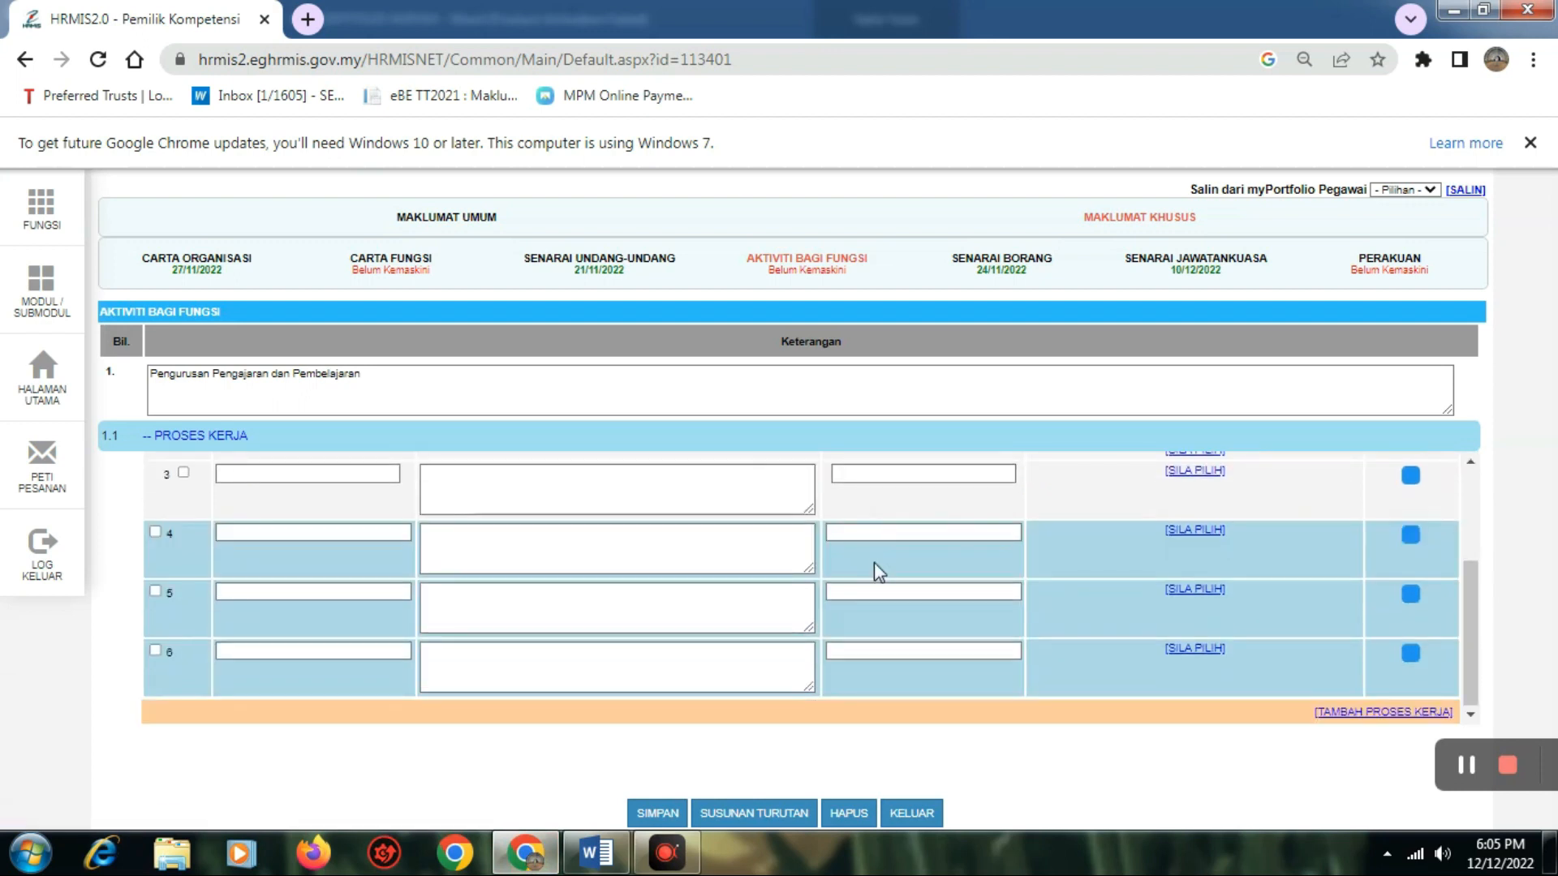
left_click(657, 815)
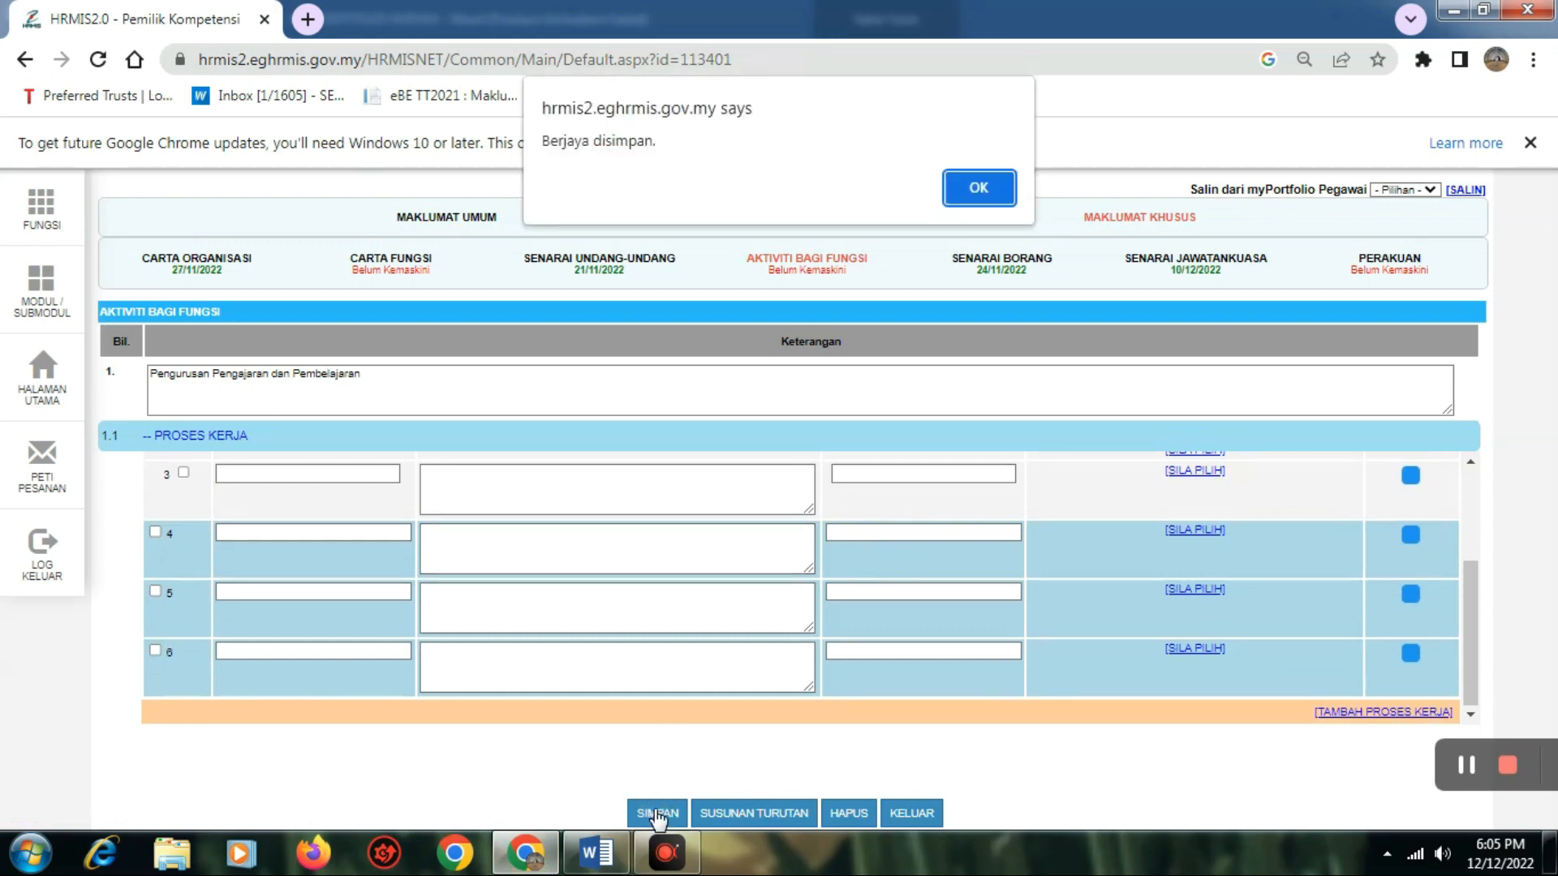
left_click(983, 191)
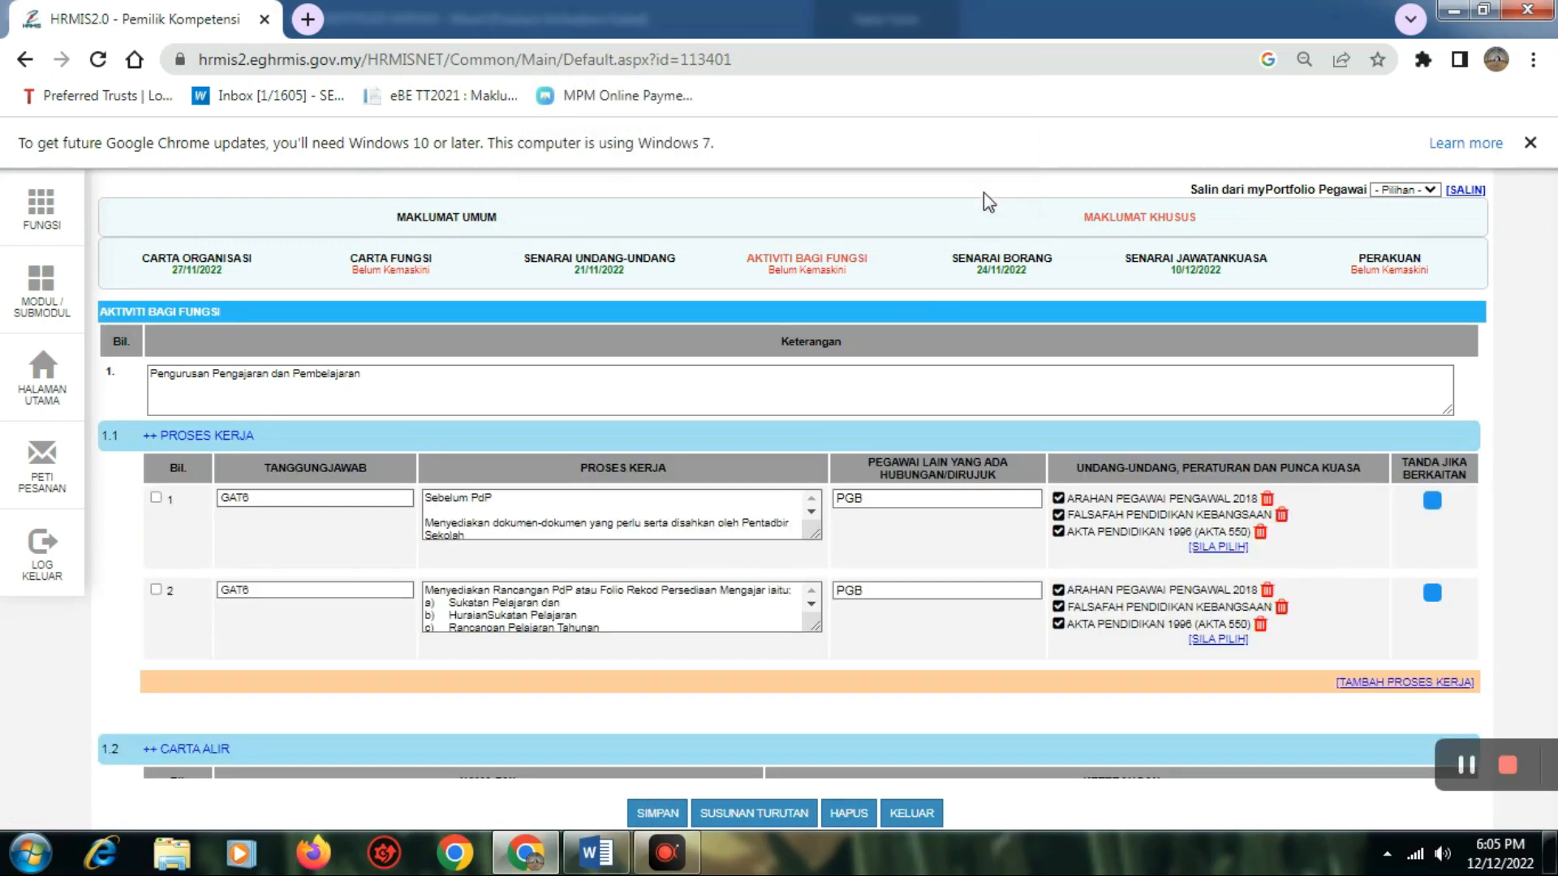
Attach "1 Pengajaran dan Pembelajaran.JPG" from the desktop folder my portfolio aku, subfolder CARTA ALIR, to row 1 of Carta Alir.
scroll(452, 613, "down", 3)
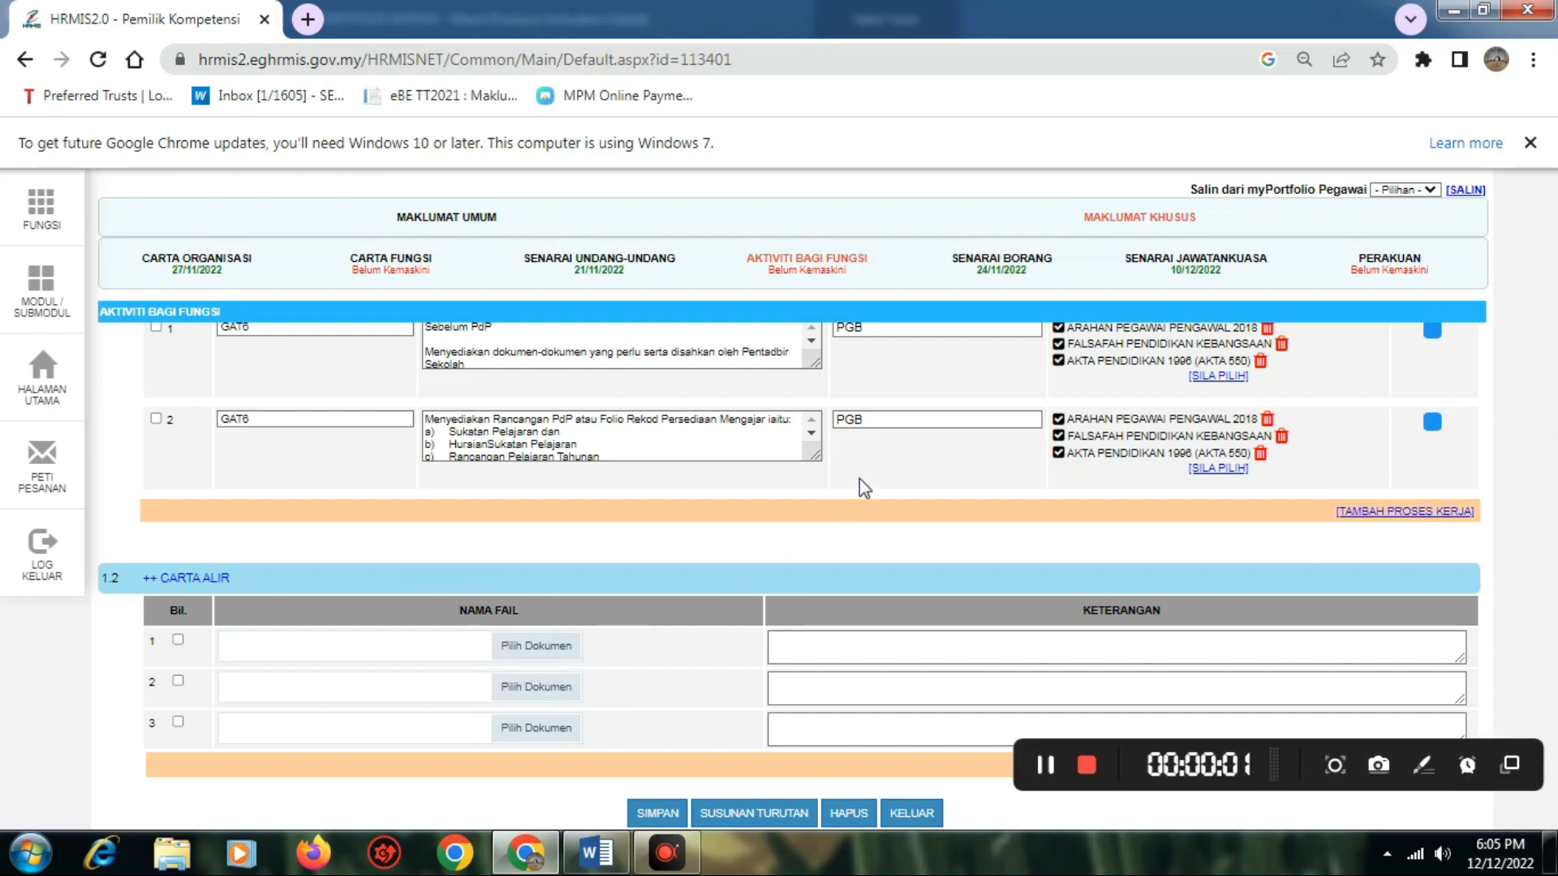
left_click(534, 654)
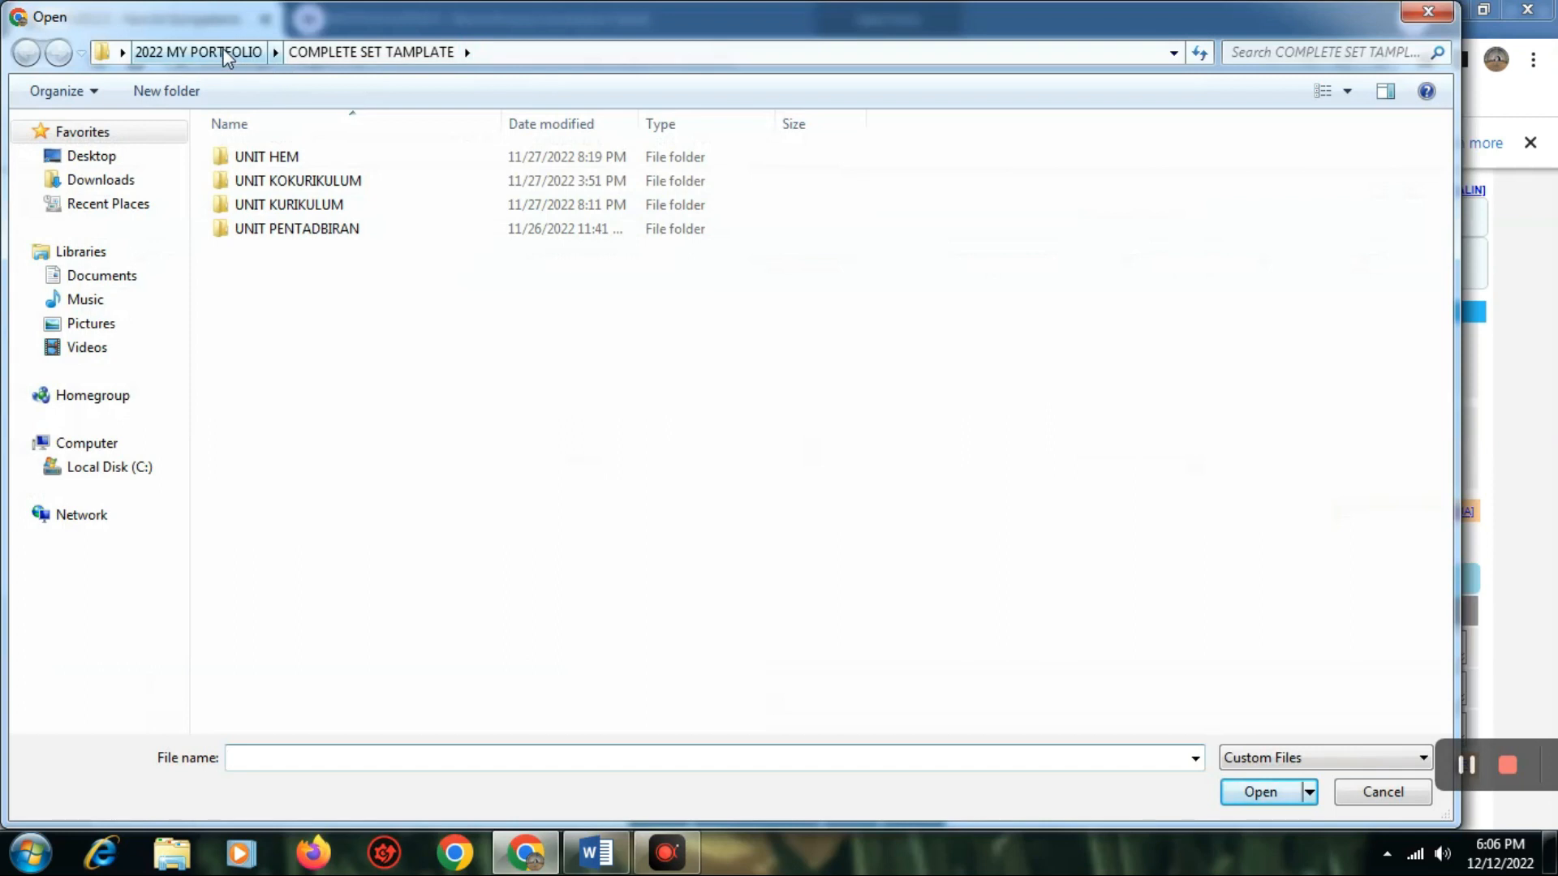
left_click(108, 158)
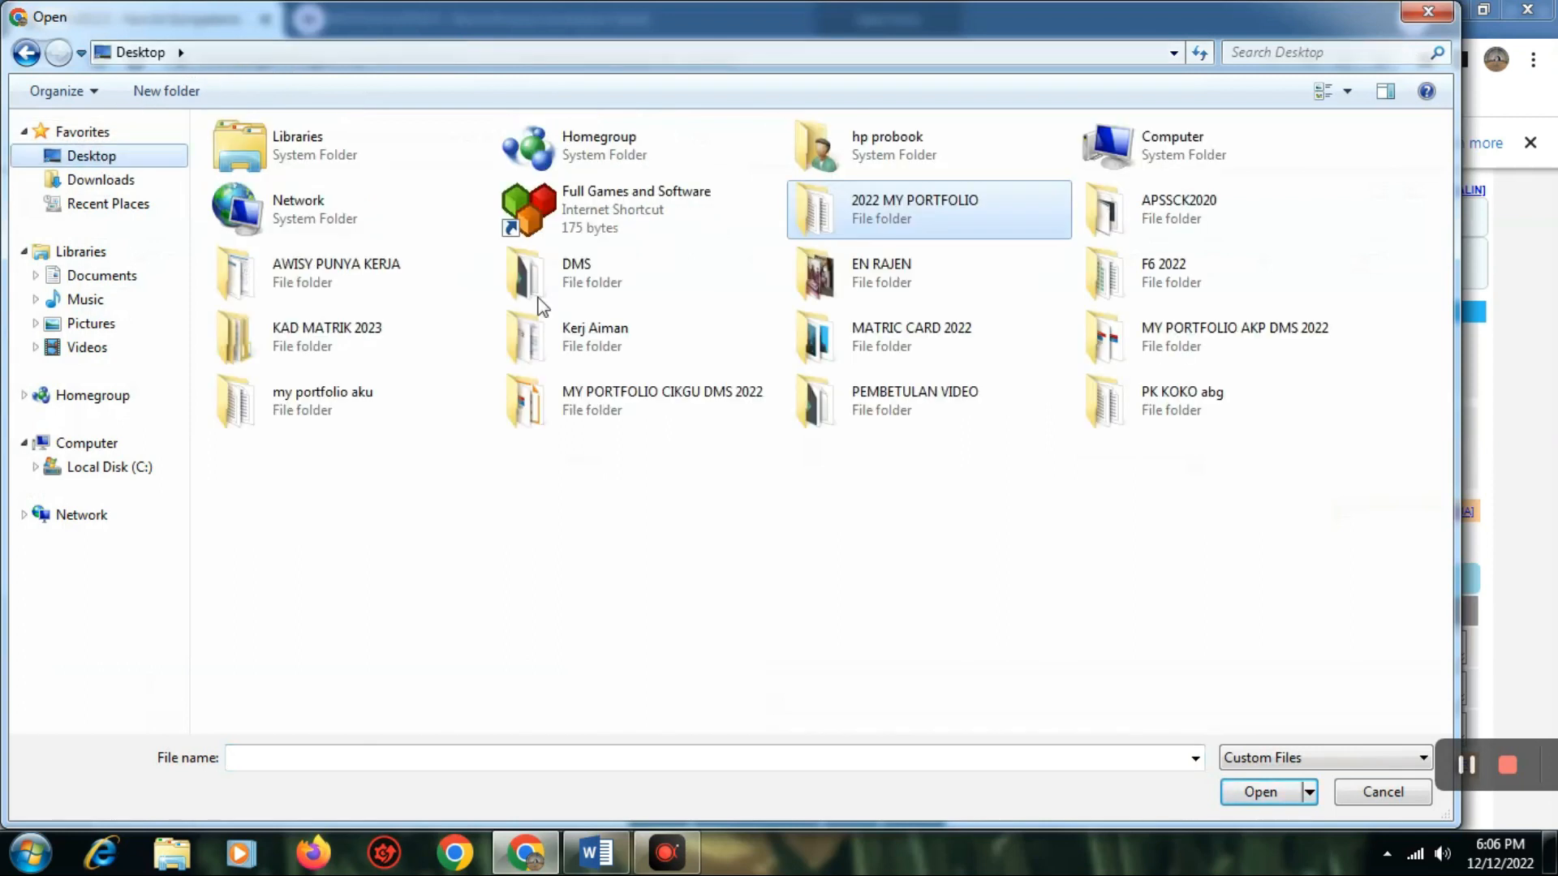
double_click(333, 410)
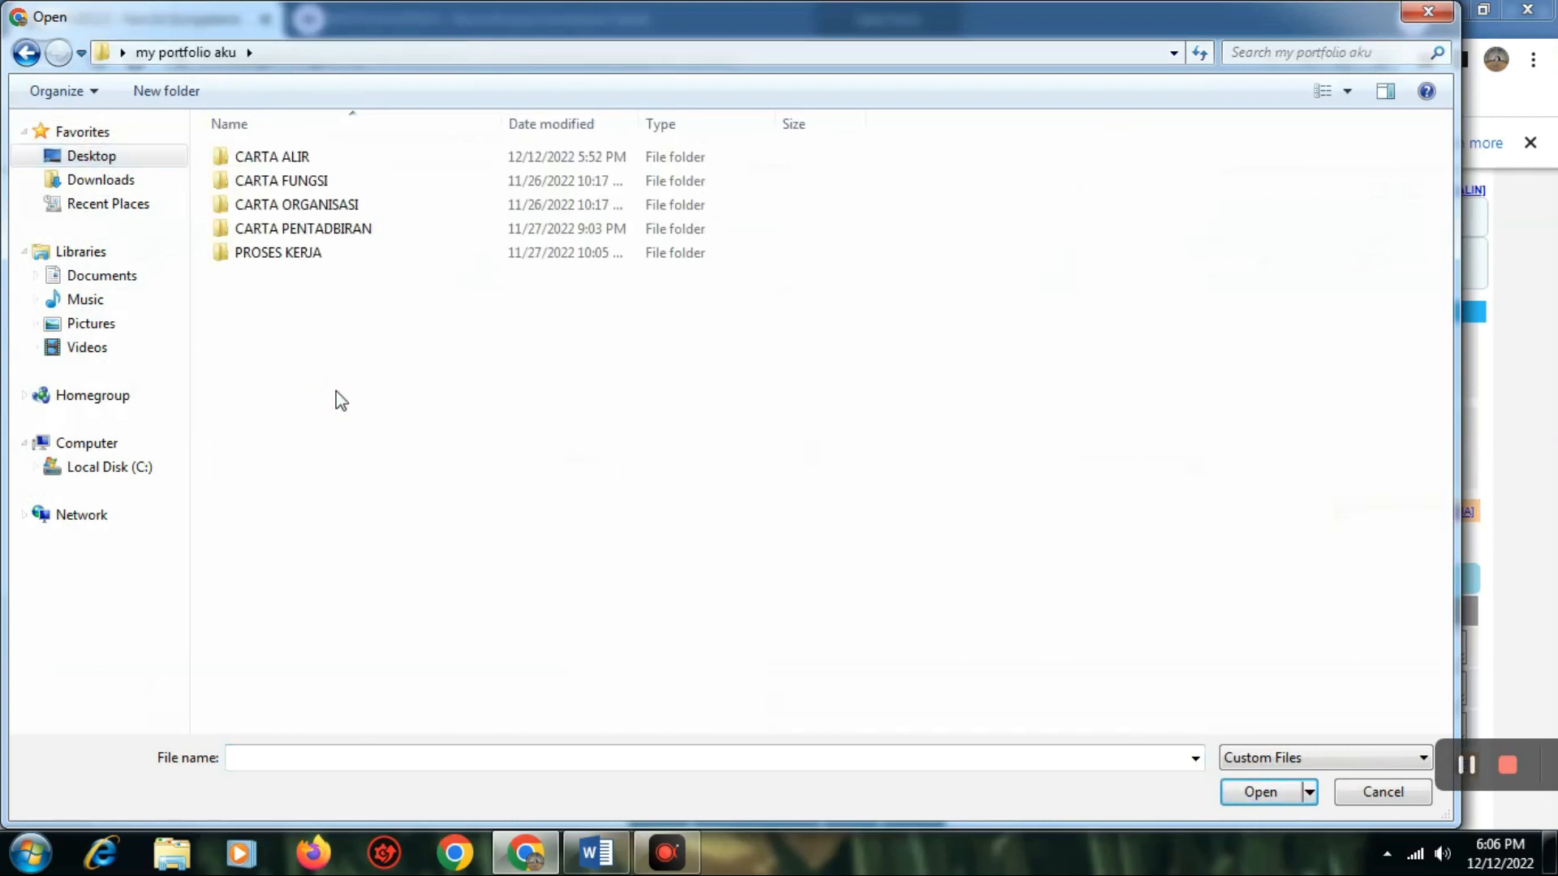
double_click(308, 162)
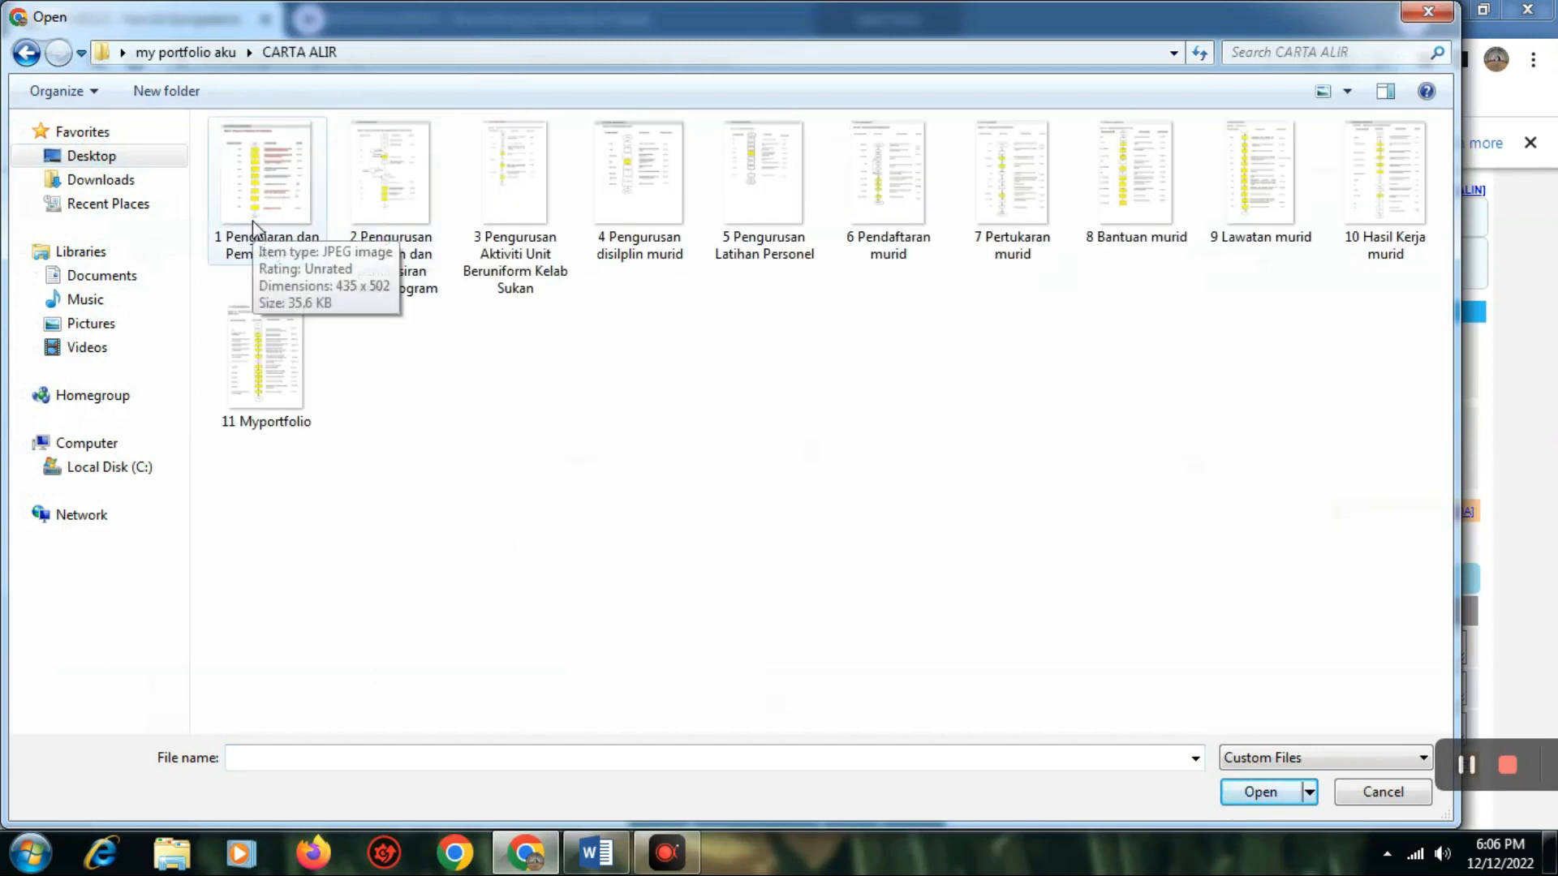
double_click(252, 191)
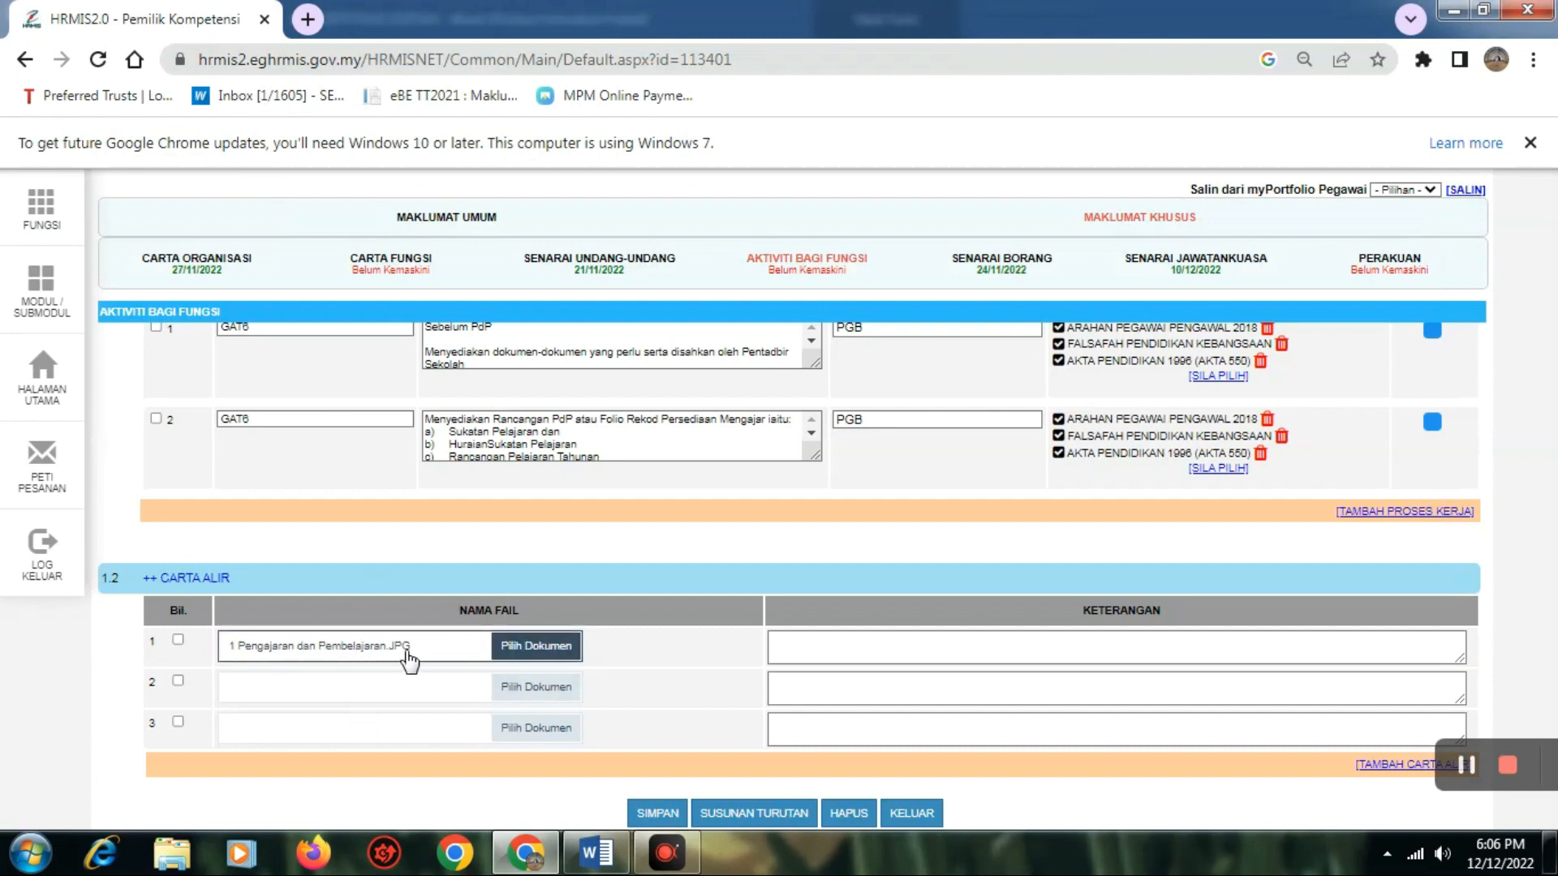
Save the activity with its Carta Alir attachment and open the uploaded "1 Pengajaran dan Pembelajaran.JPG" to check it.
left_click(655, 813)
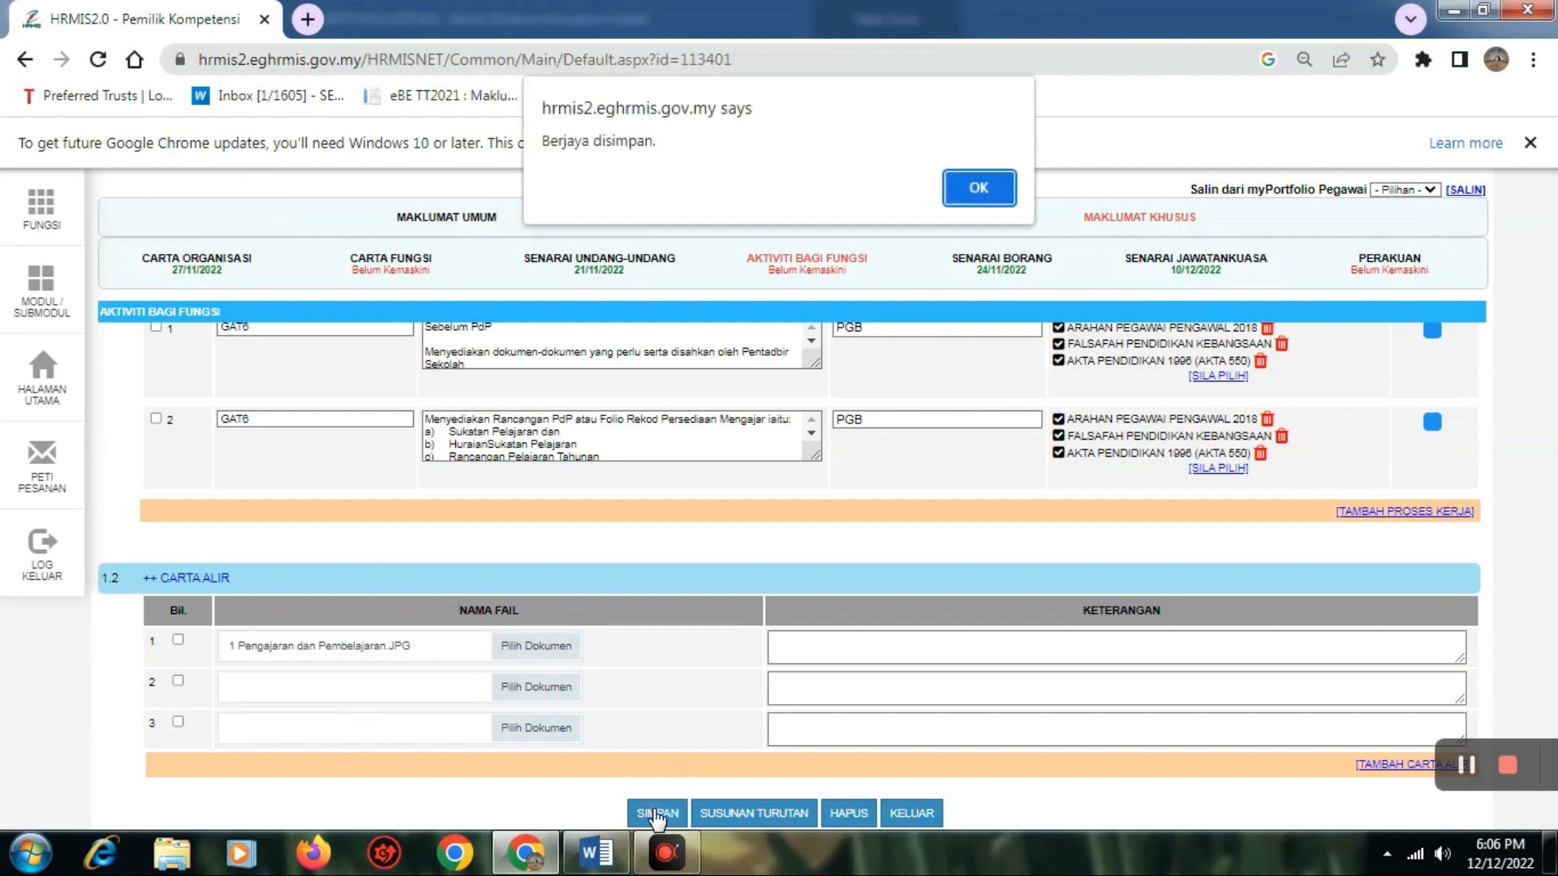
left_click(978, 188)
scroll(818, 433, "down", 3)
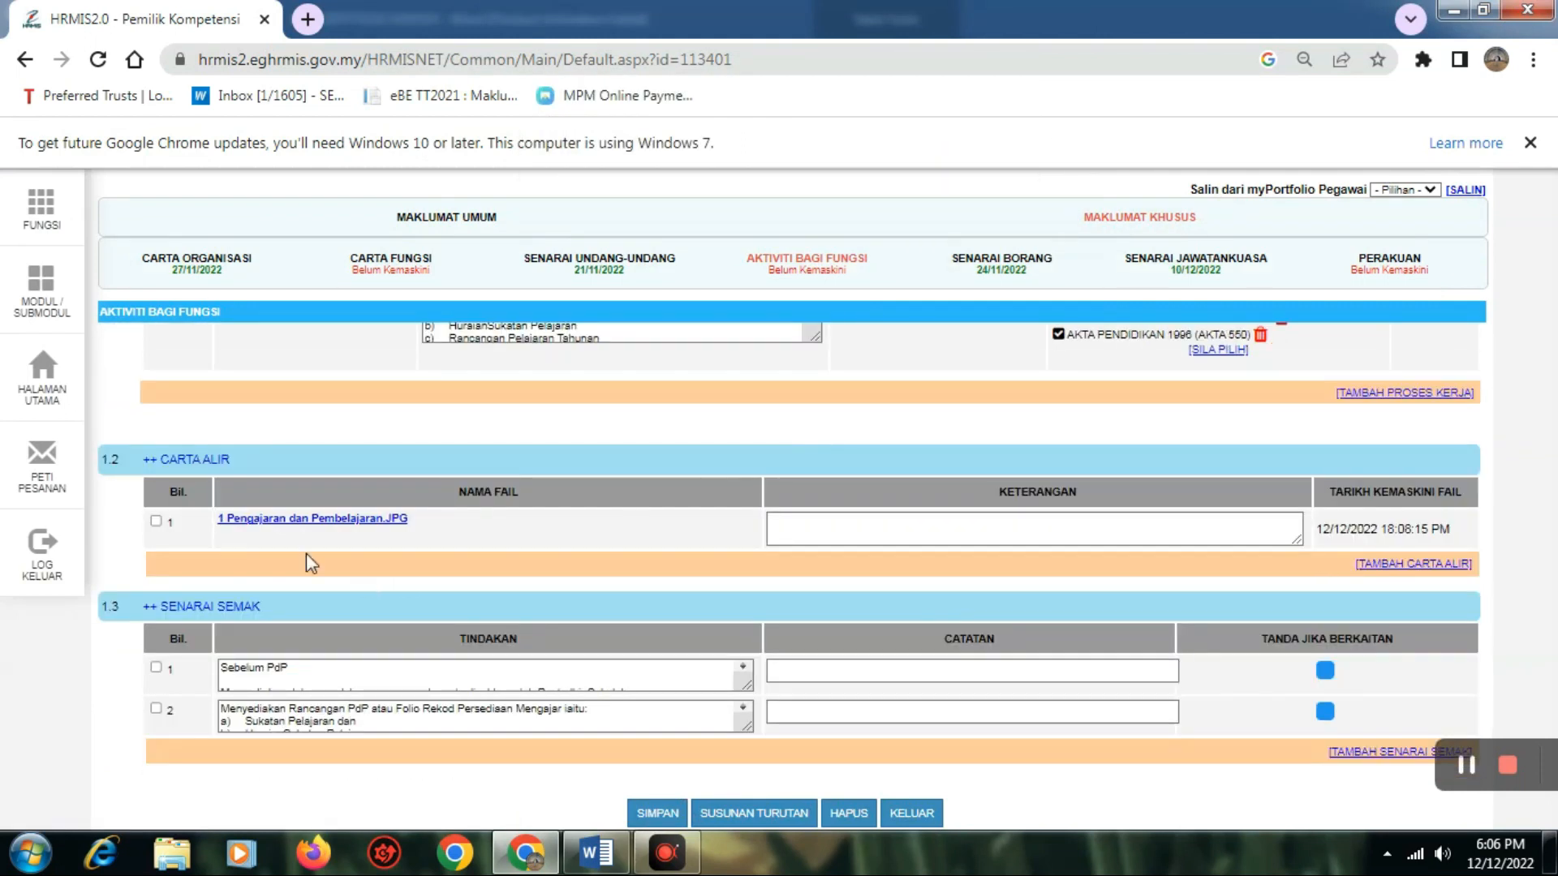
left_click(278, 522)
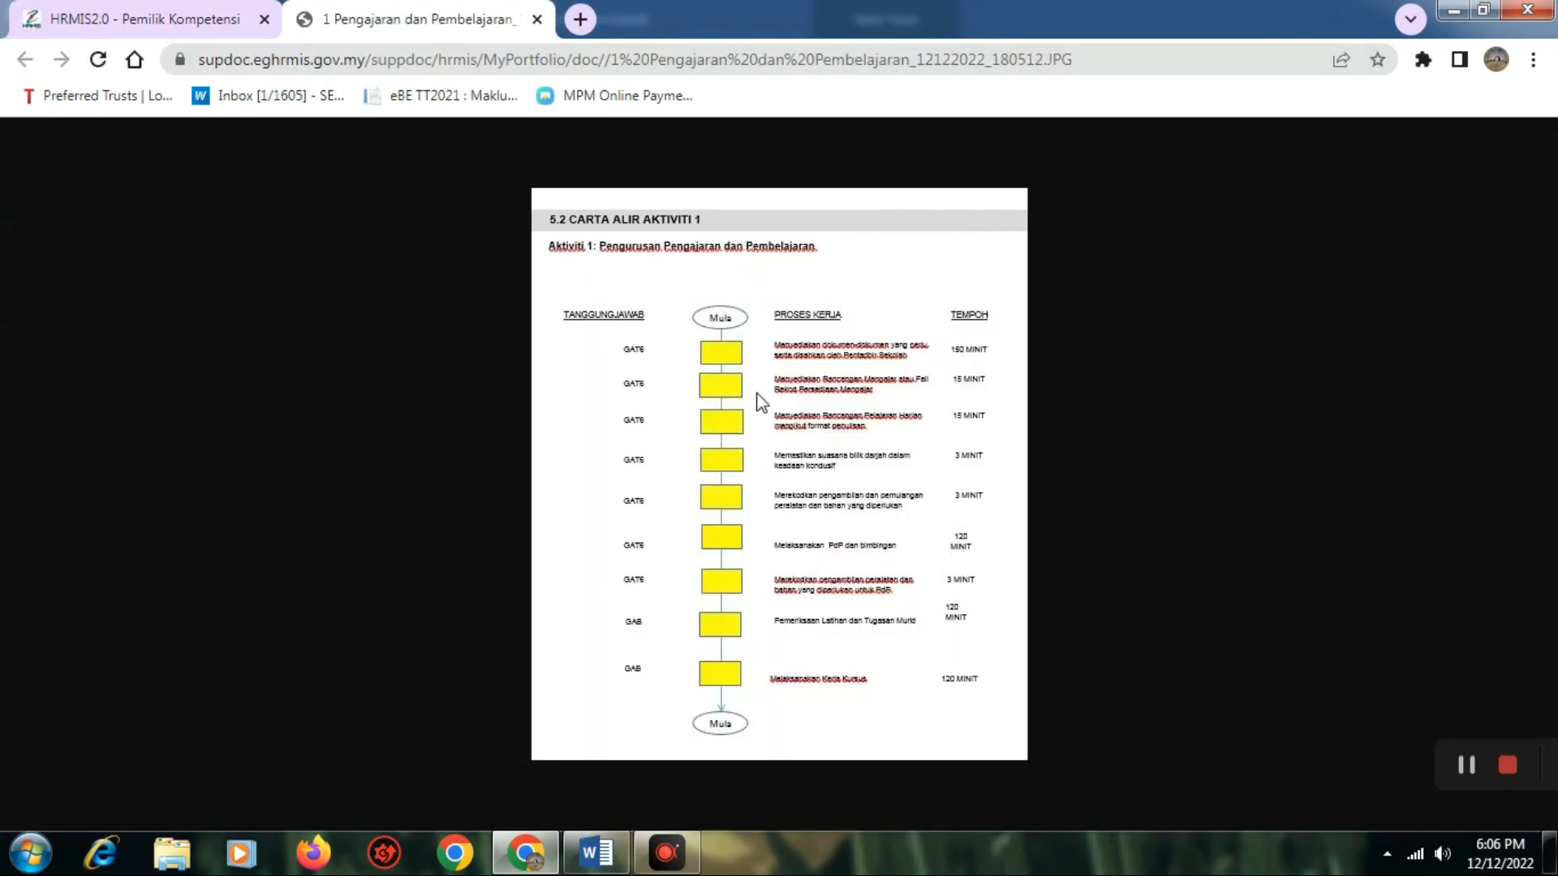
left_click(537, 19)
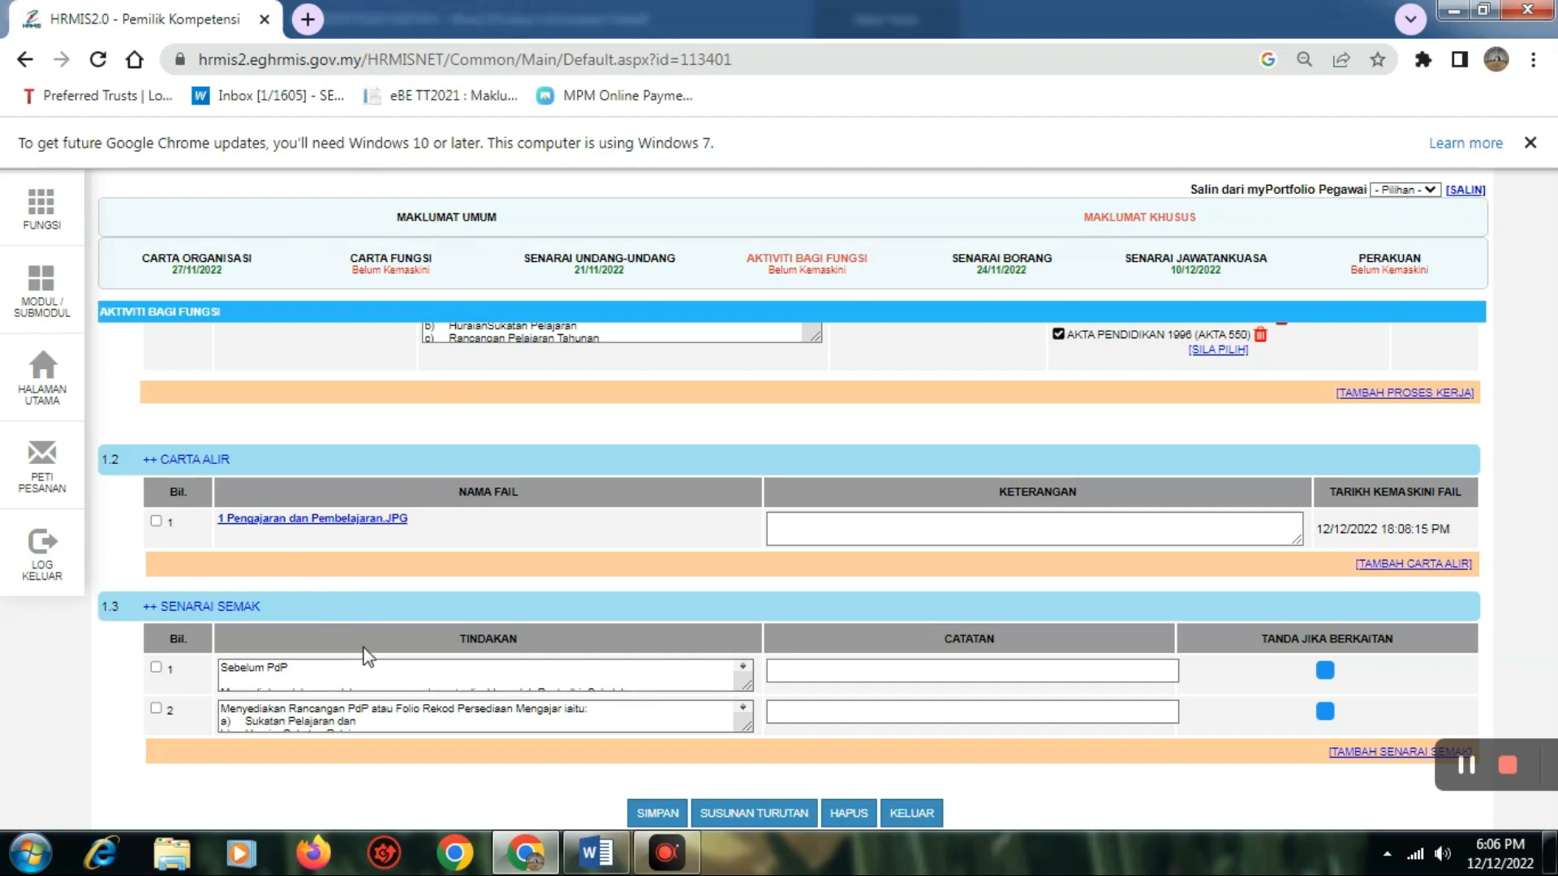
scroll(410, 583, "up", 3)
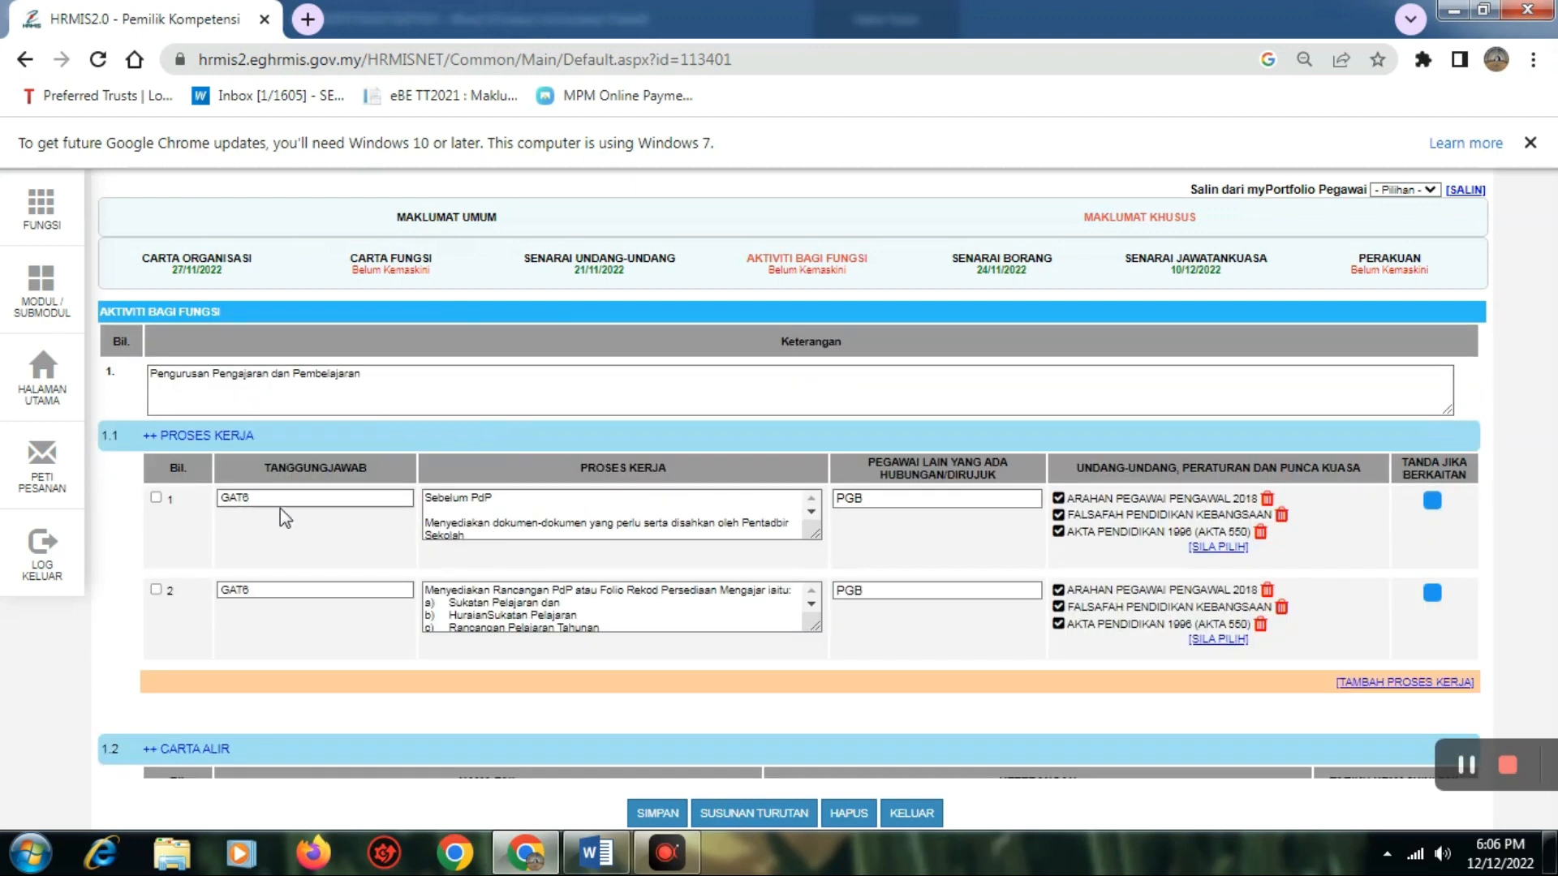
scroll(422, 559, "down", 3)
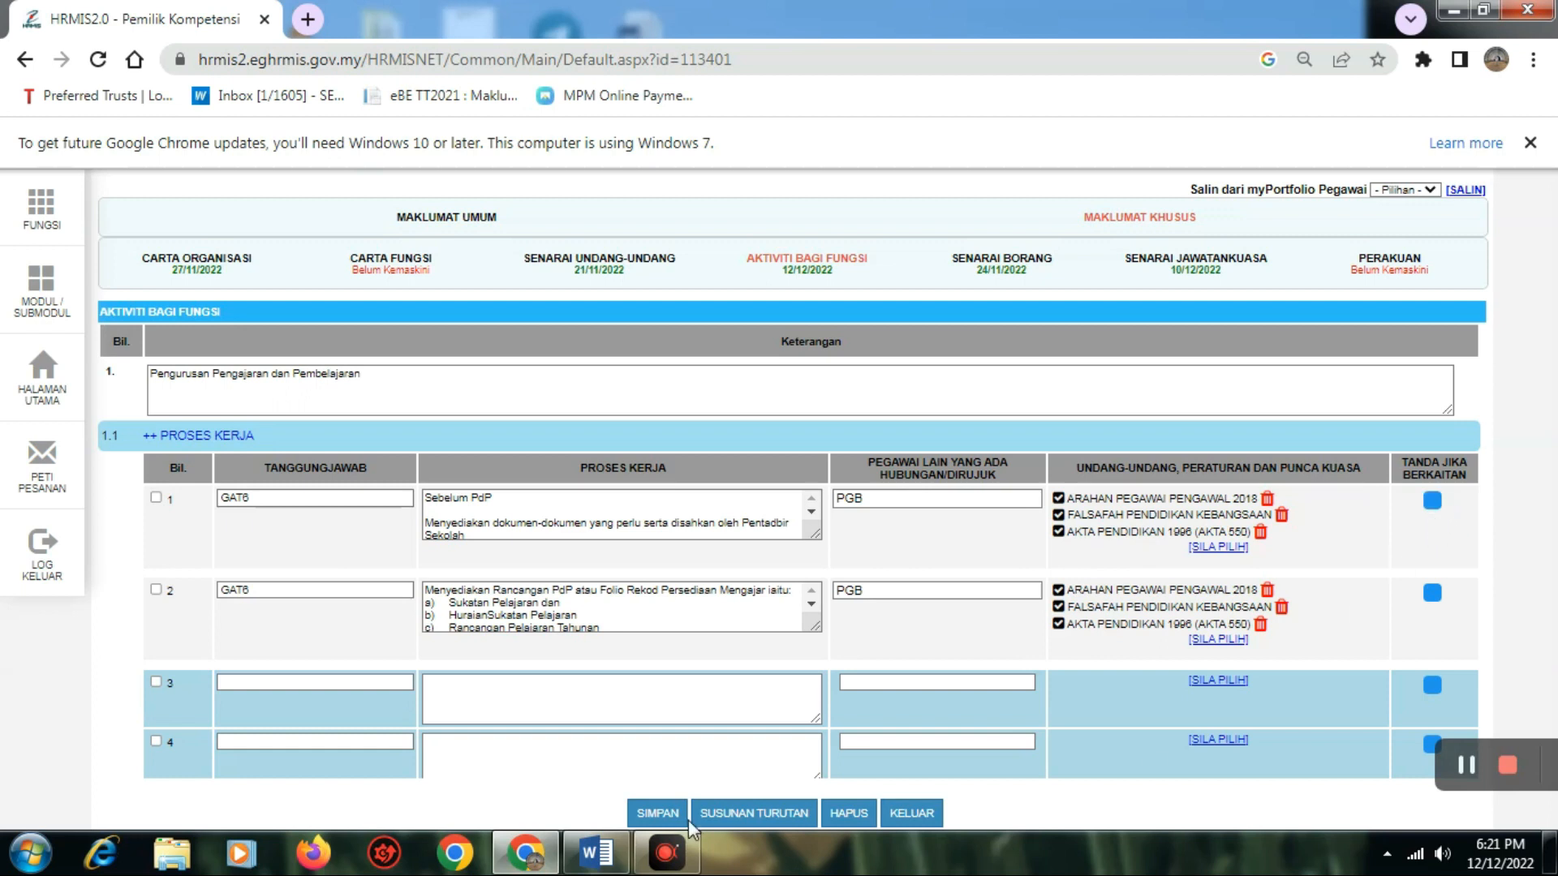
Mark Proses Kerja rows 1 and 2 as Tanda Jika Berkaitan and save the activity.
left_click(597, 852)
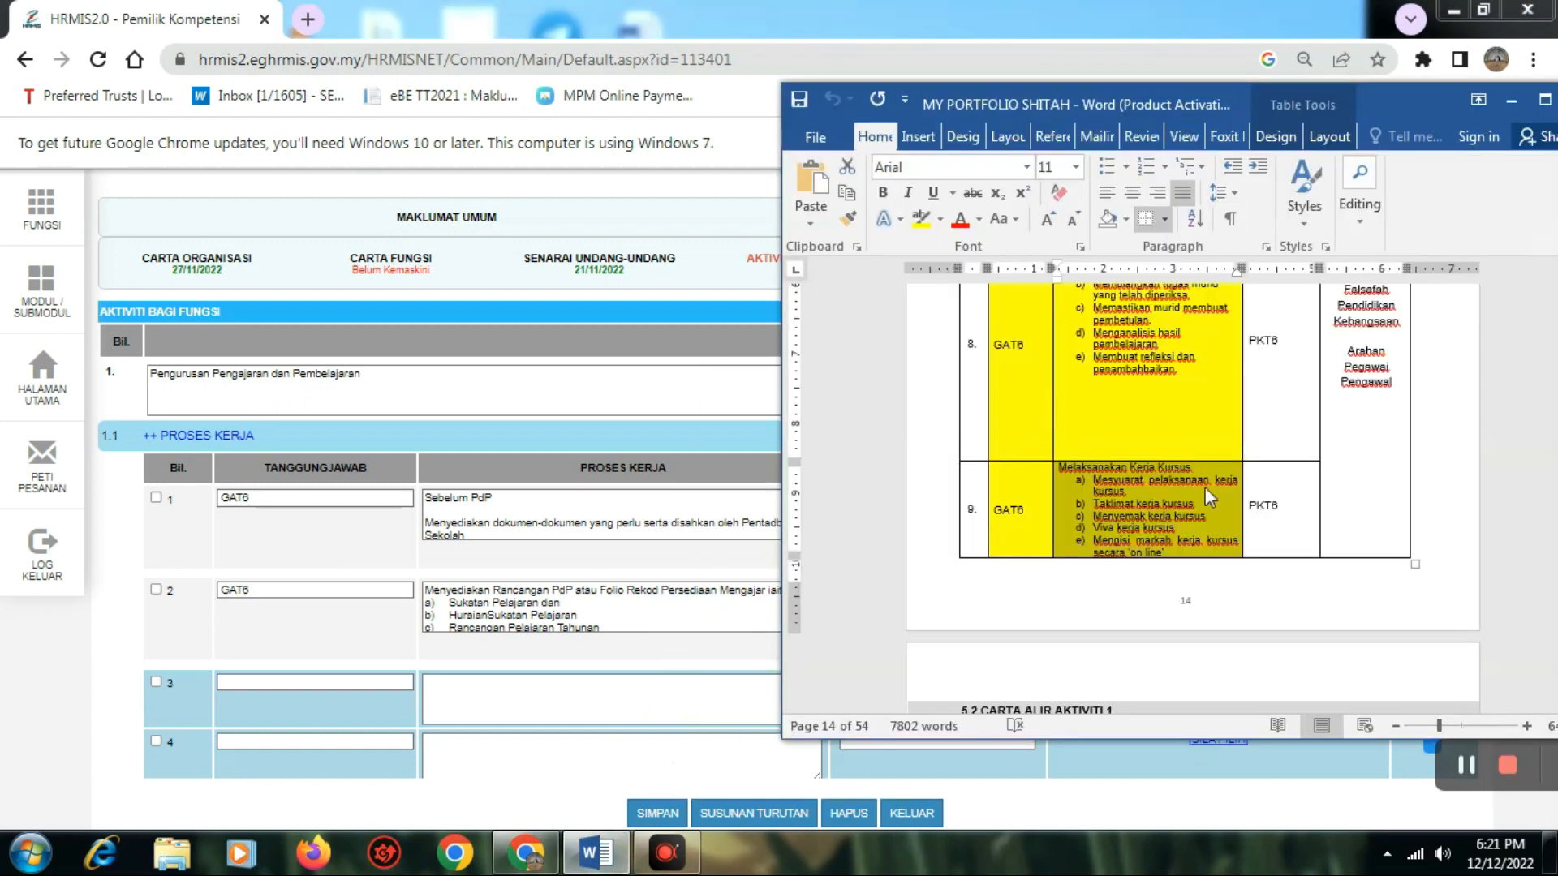
scroll(1209, 497, "up", 3)
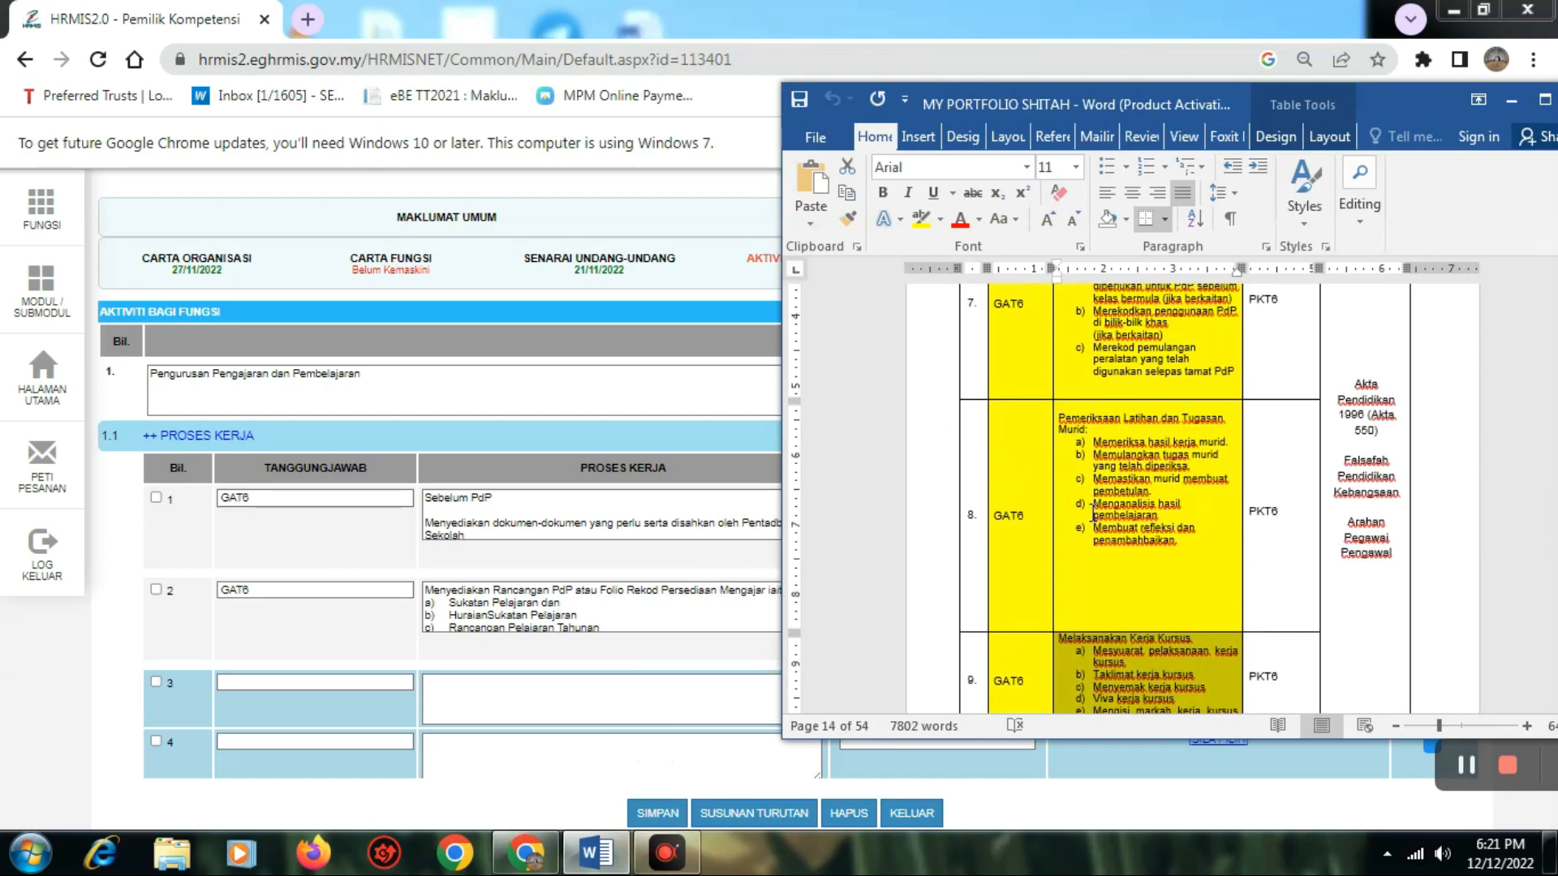
left_click(685, 767)
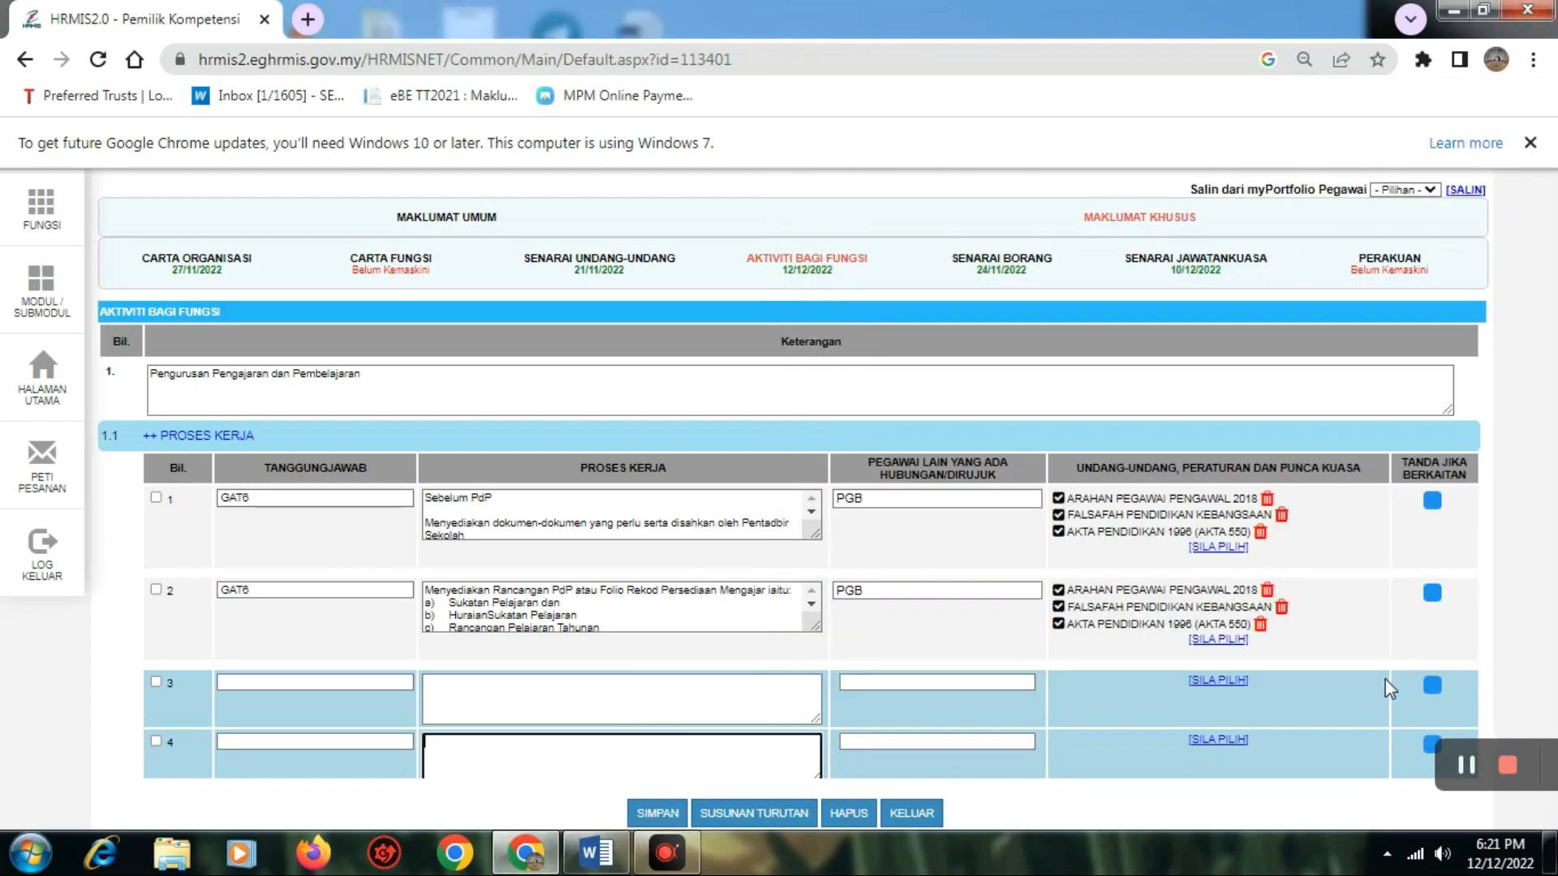
left_click(1432, 500)
left_click(1434, 597)
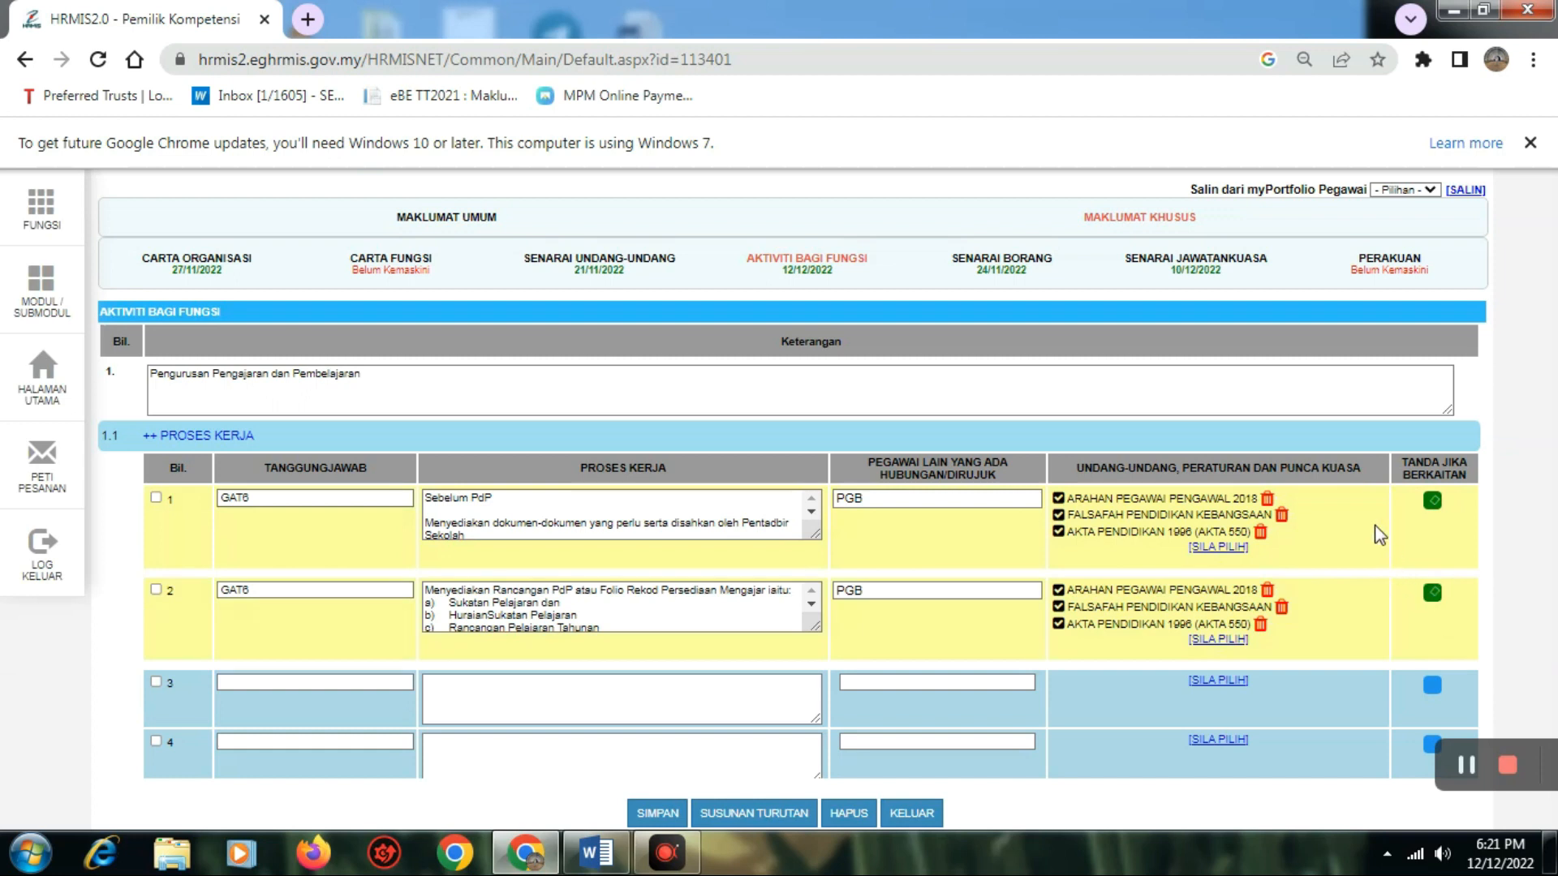
left_click(655, 814)
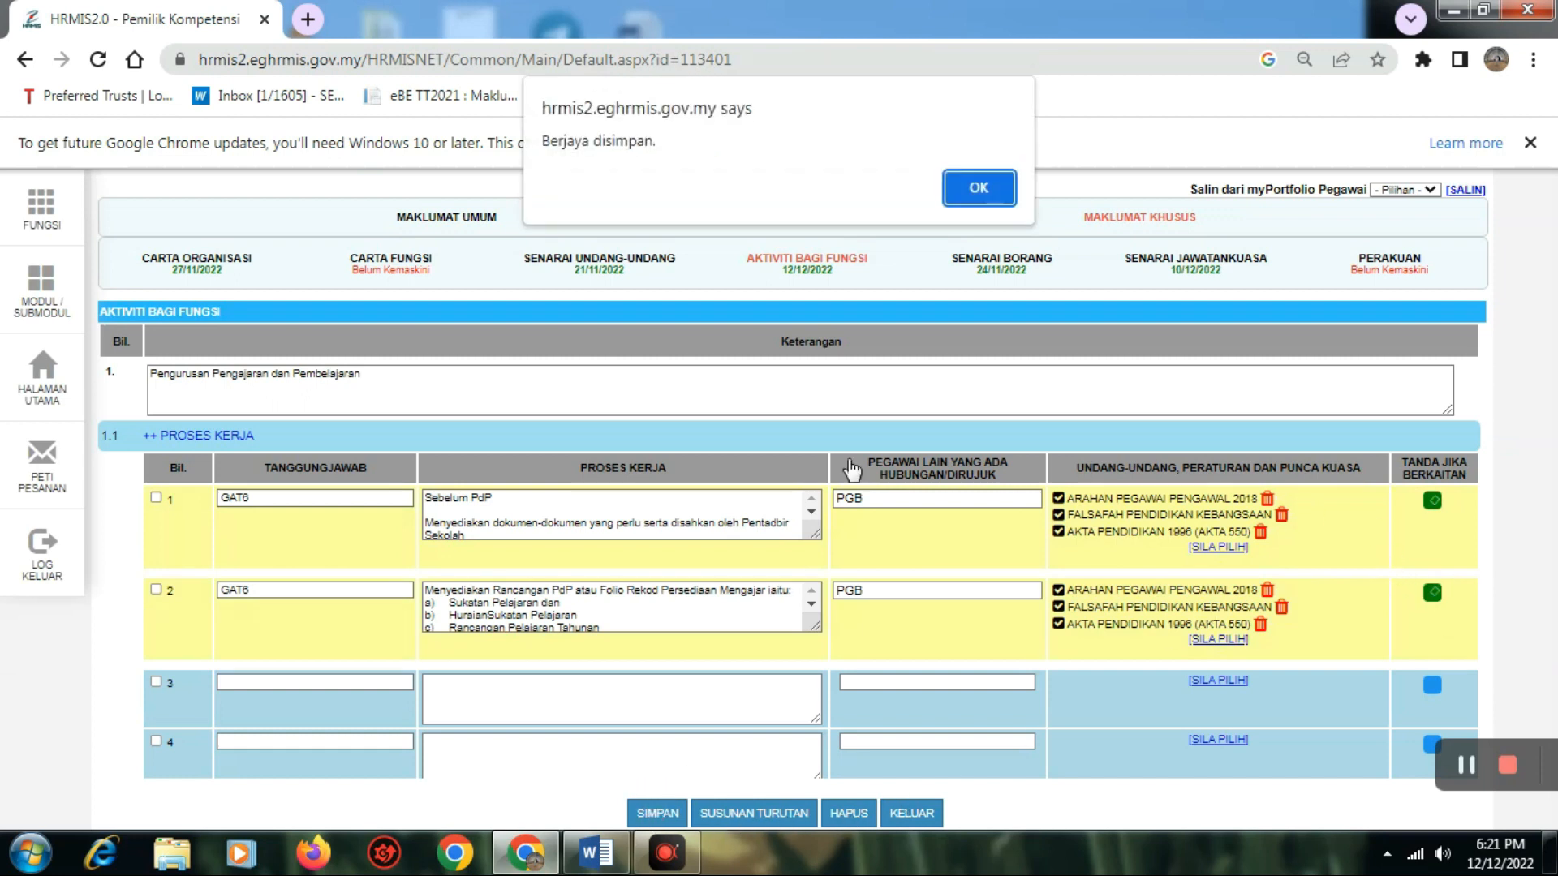
left_click(969, 179)
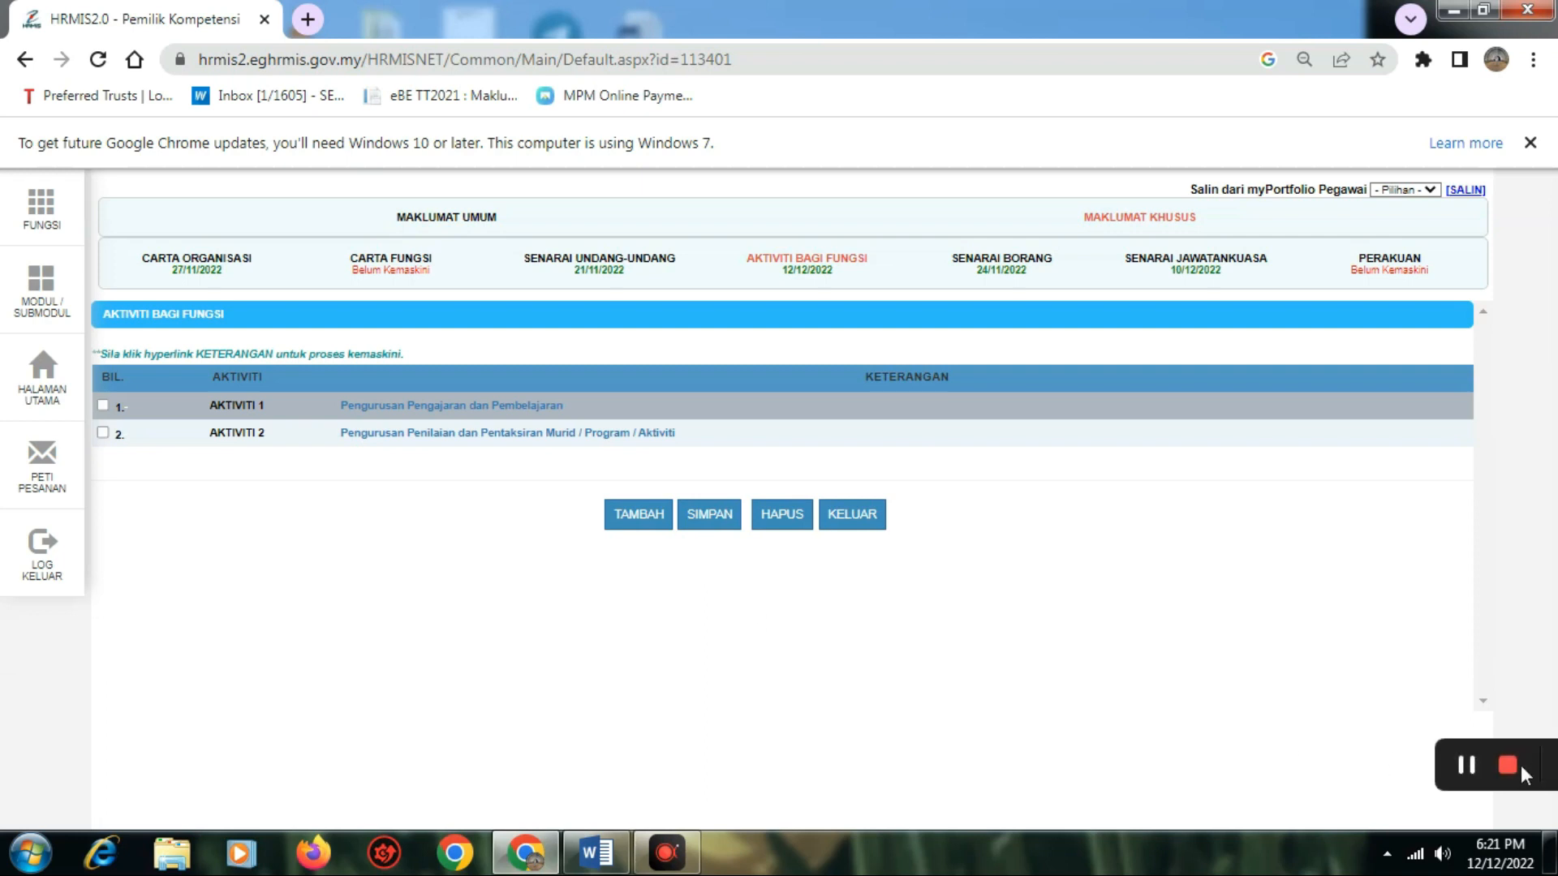
Mark Senarai Semak rows 1 and 2 of Pengurusan Pengajaran dan Pembelajaran as Tanda Jika Berkaitan and save.
mouse_move(1521, 770)
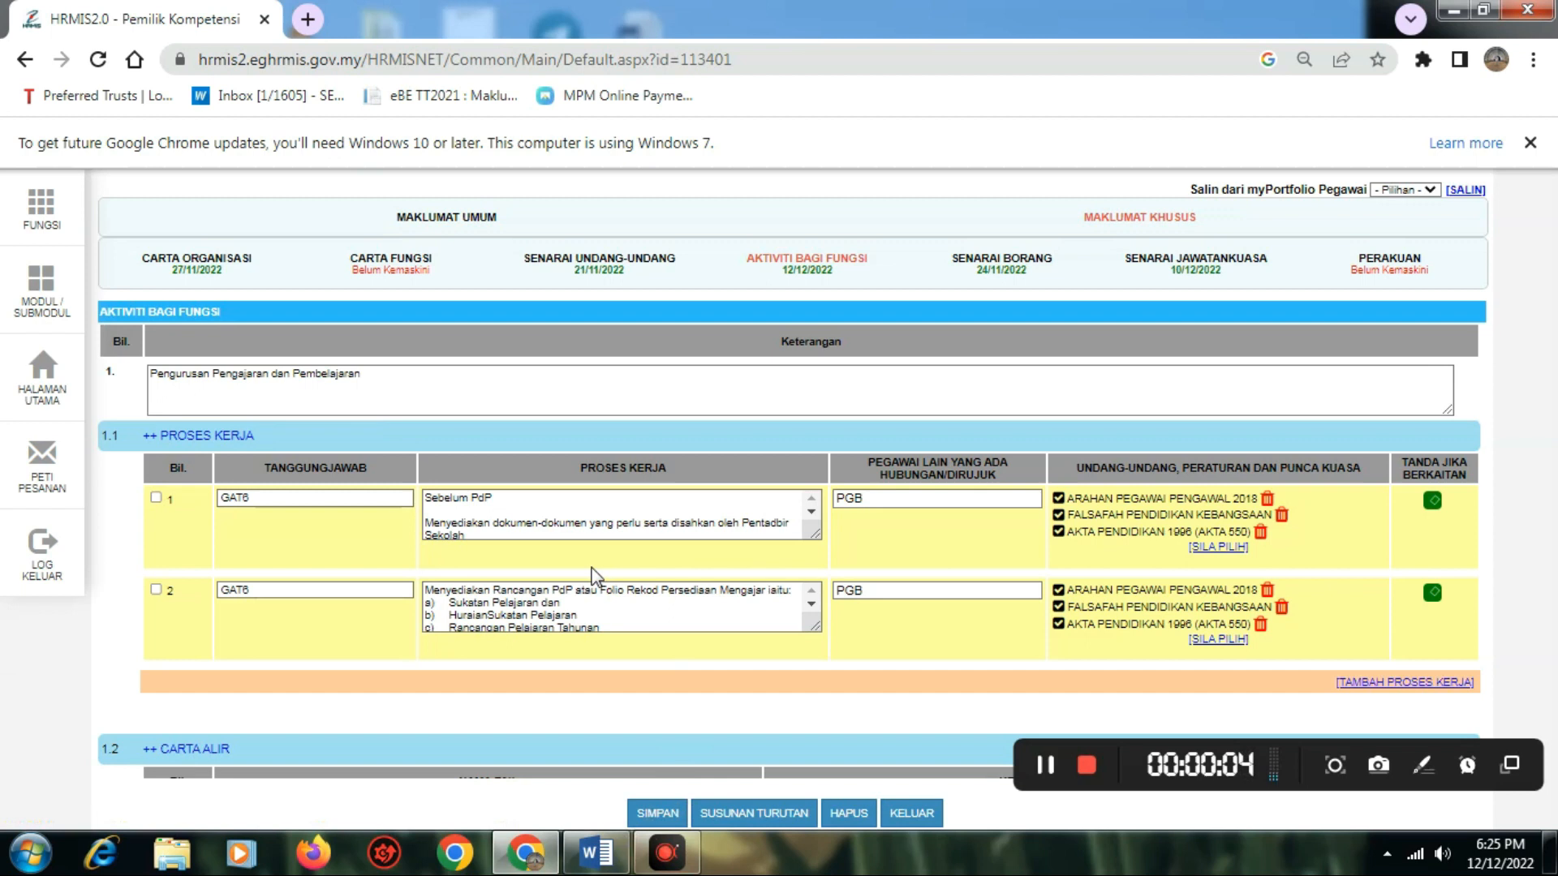
scroll(870, 493, "down", 2)
scroll(625, 495, "down", 3)
scroll(337, 659, "down", 3)
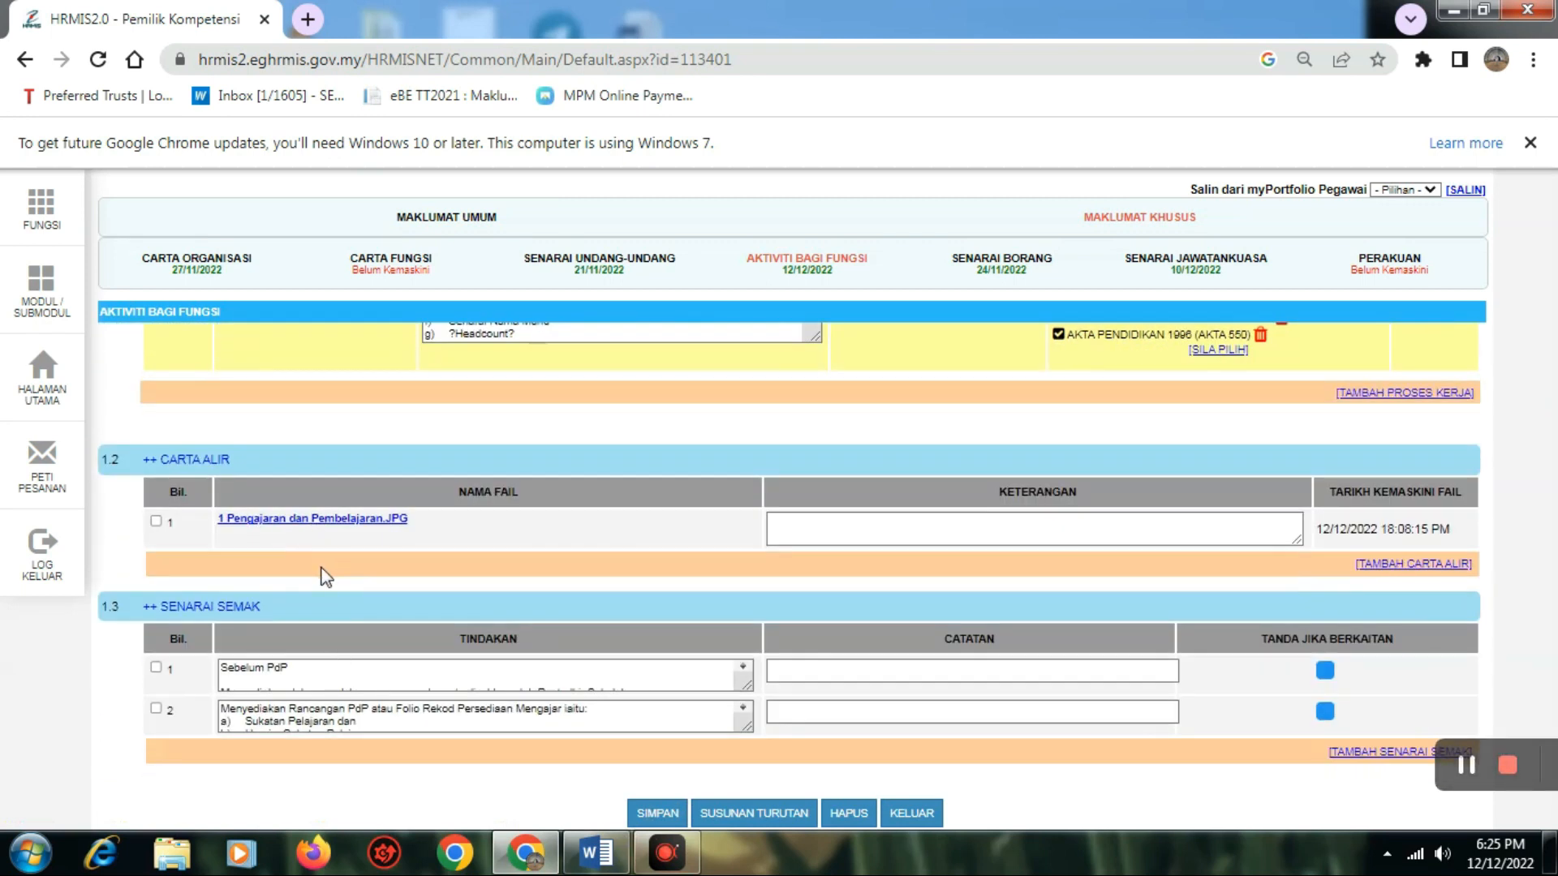
left_click(1324, 672)
left_click(1326, 672)
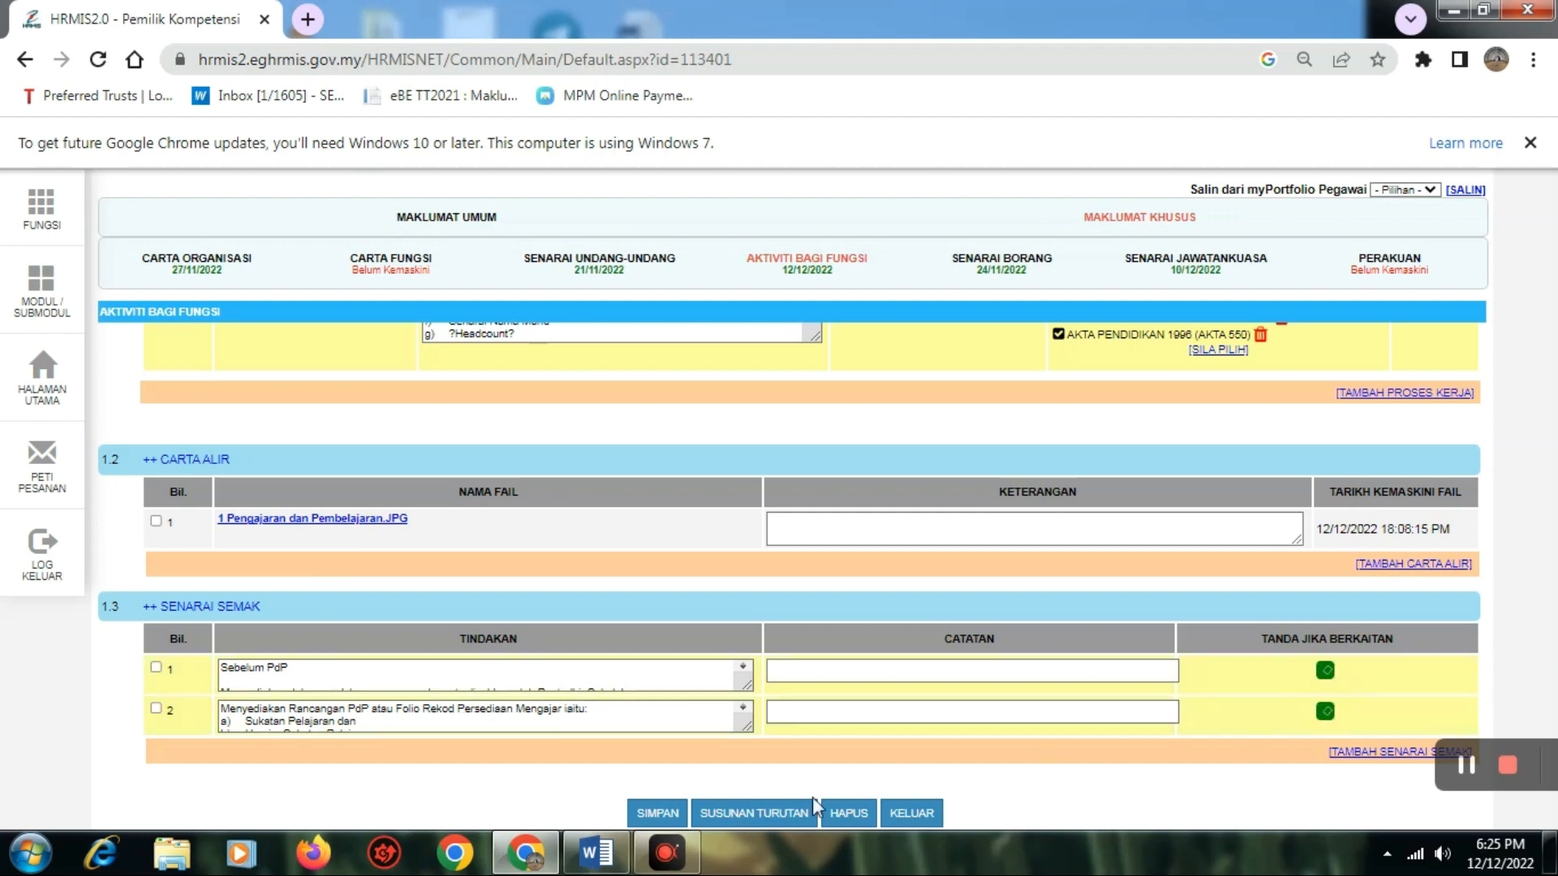
left_click(659, 813)
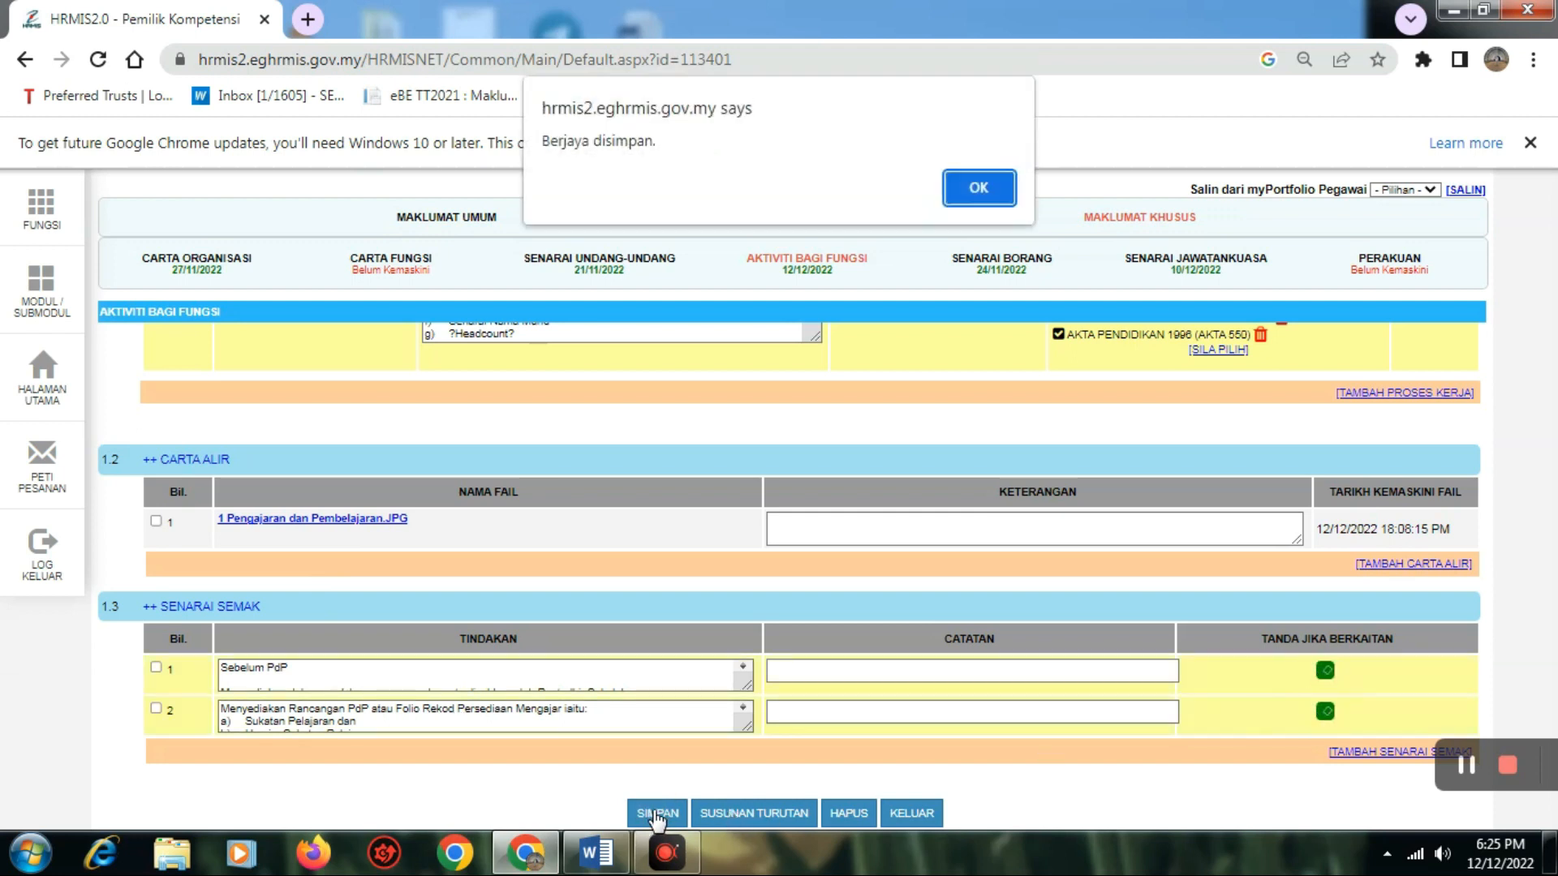
left_click(956, 185)
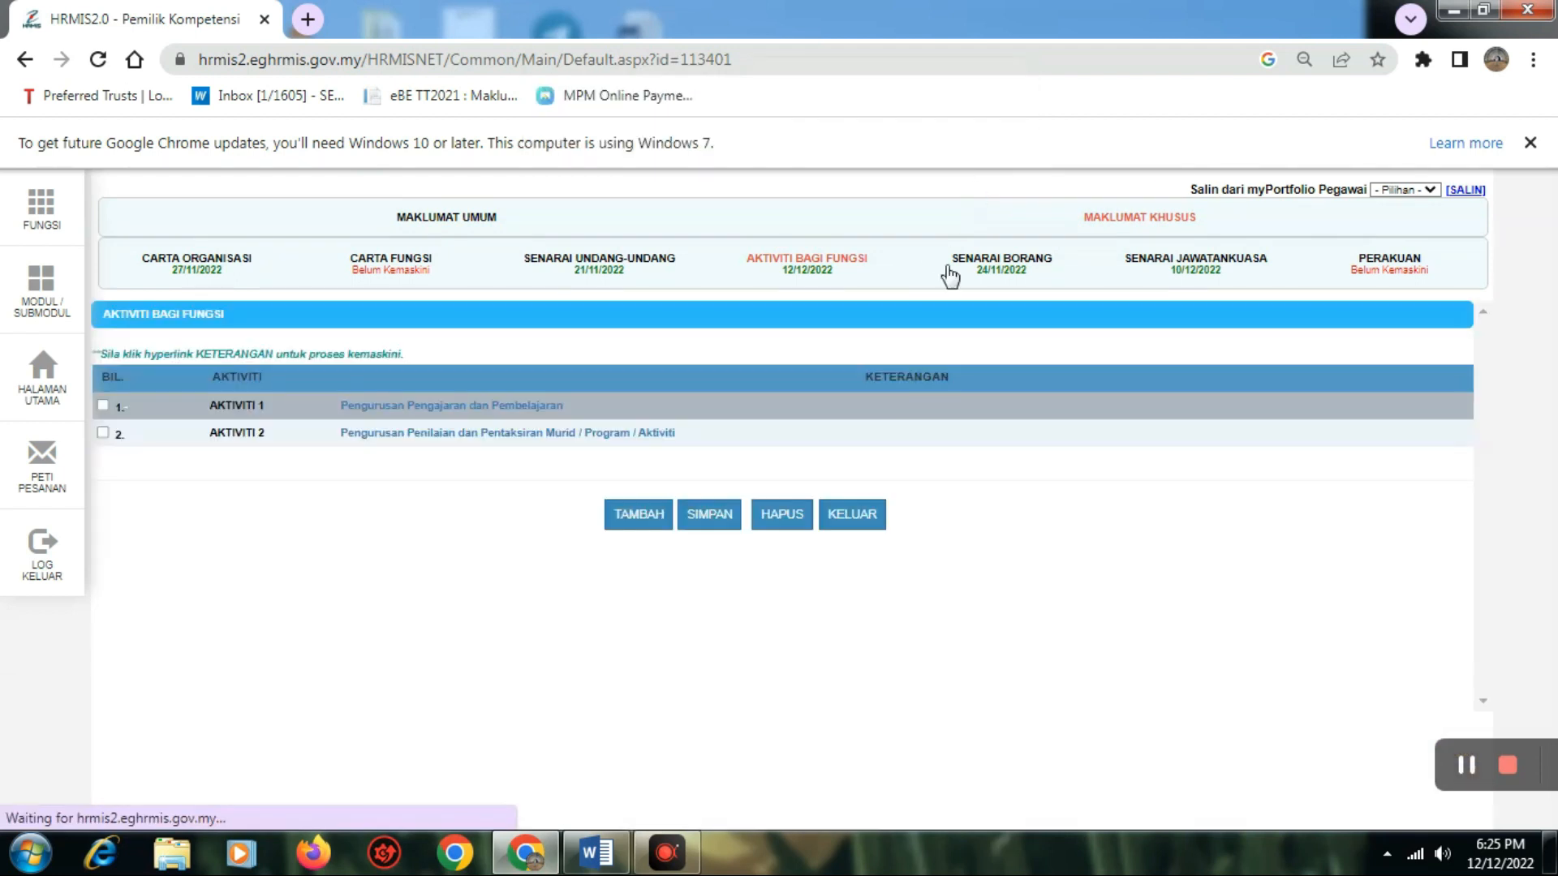
Look over Aktiviti 1, return to the Aktiviti Bagi Fungsi list and add a row for Aktiviti 2.
left_click(398, 405)
scroll(1115, 562, "down", 3)
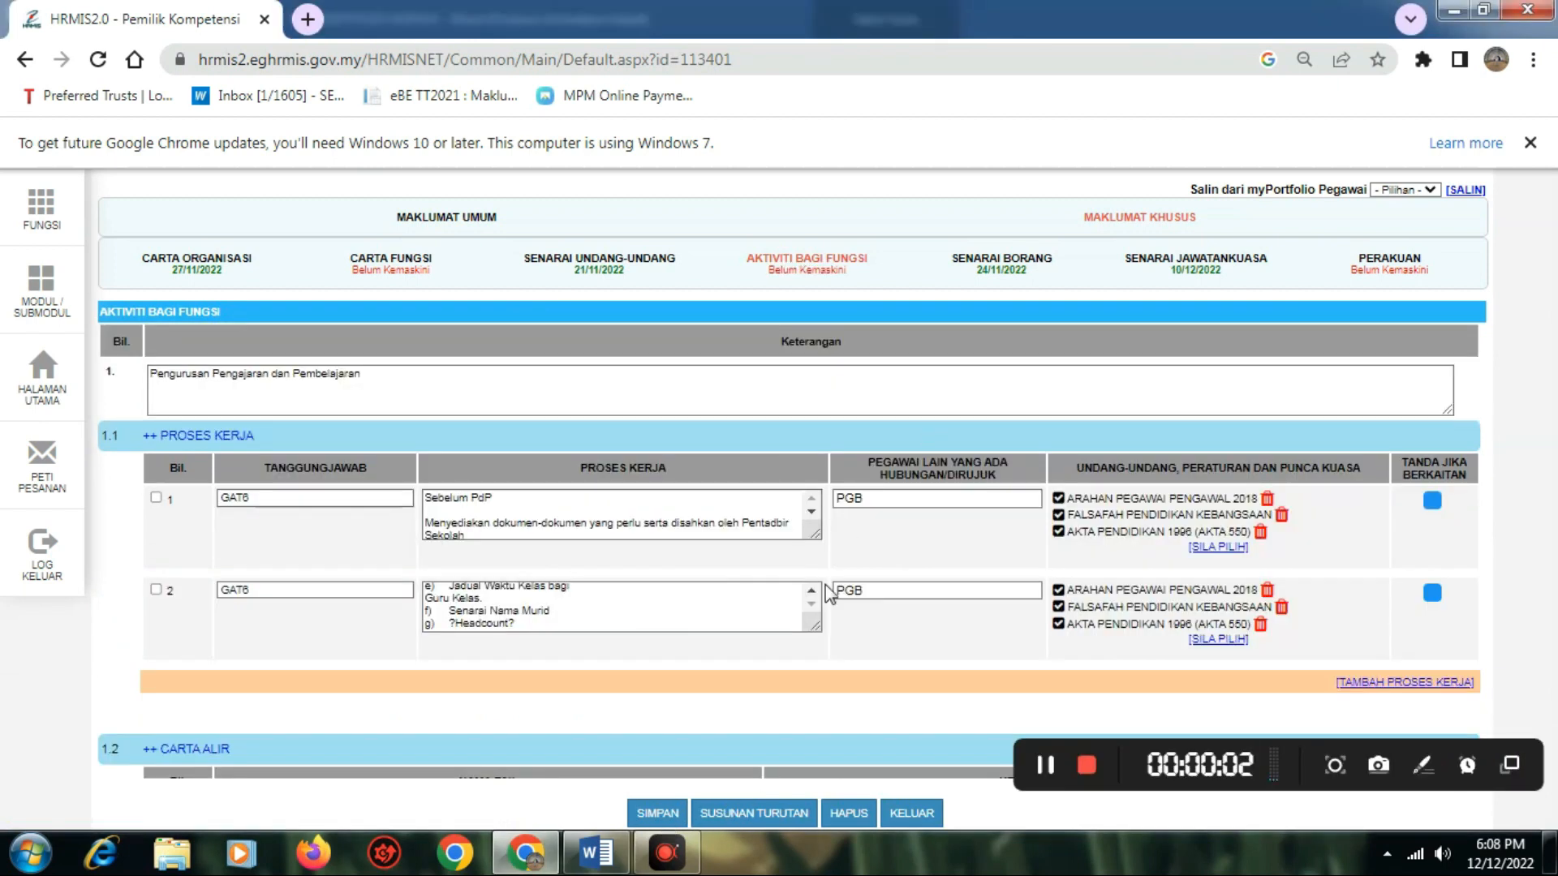
left_click(814, 262)
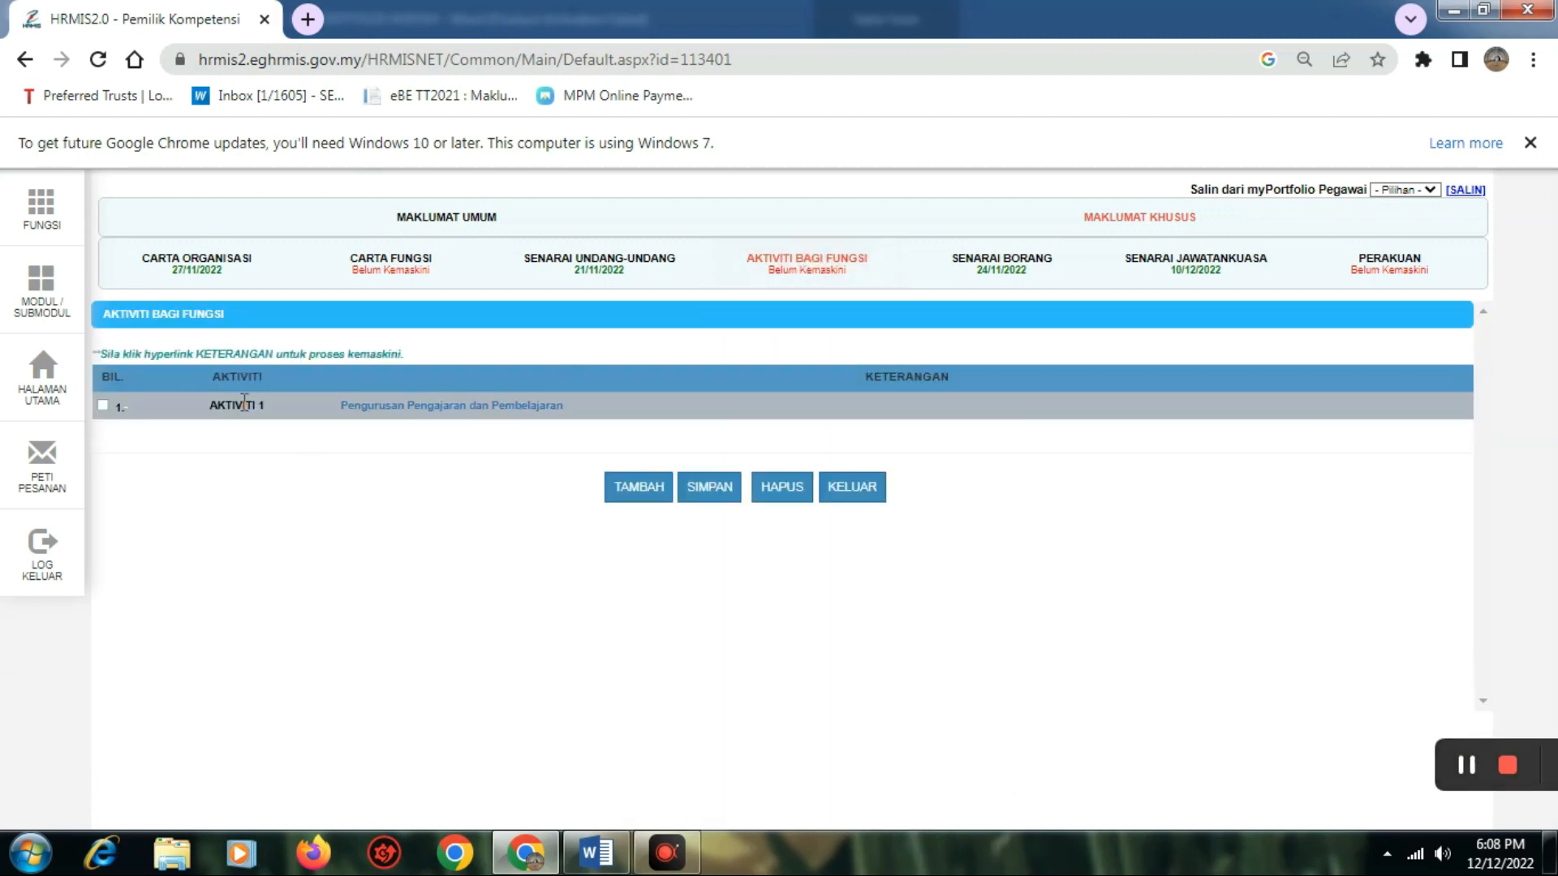
left_click(623, 489)
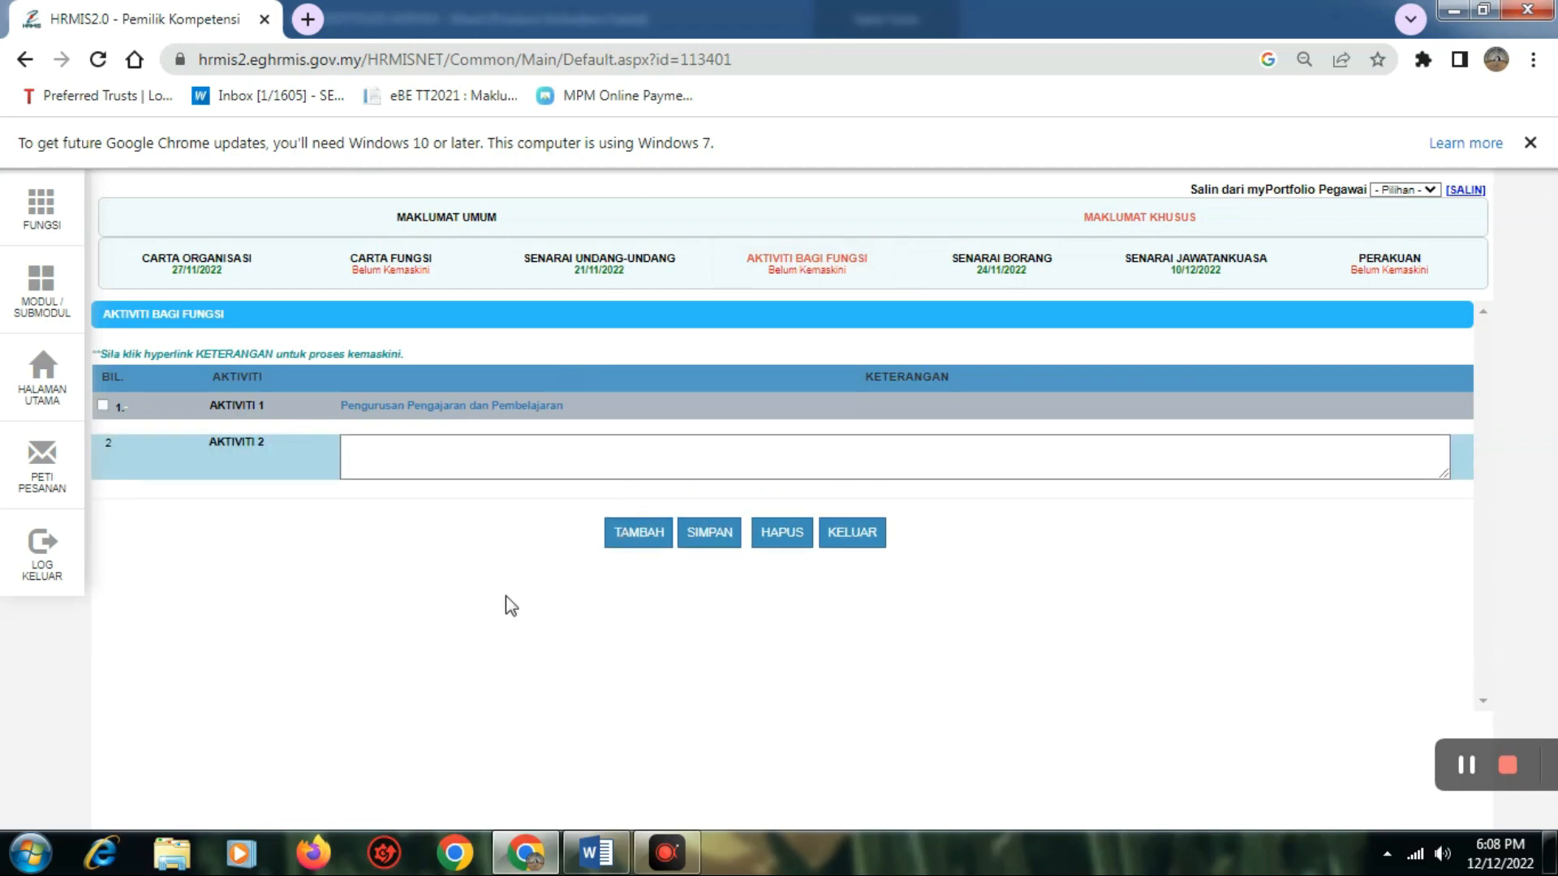
Copy the Aktiviti 2 title "Pengurusan Penilaian dan Pentaksiran Murid / Program / Aktiviti" from the Word portfolio.
left_click(597, 852)
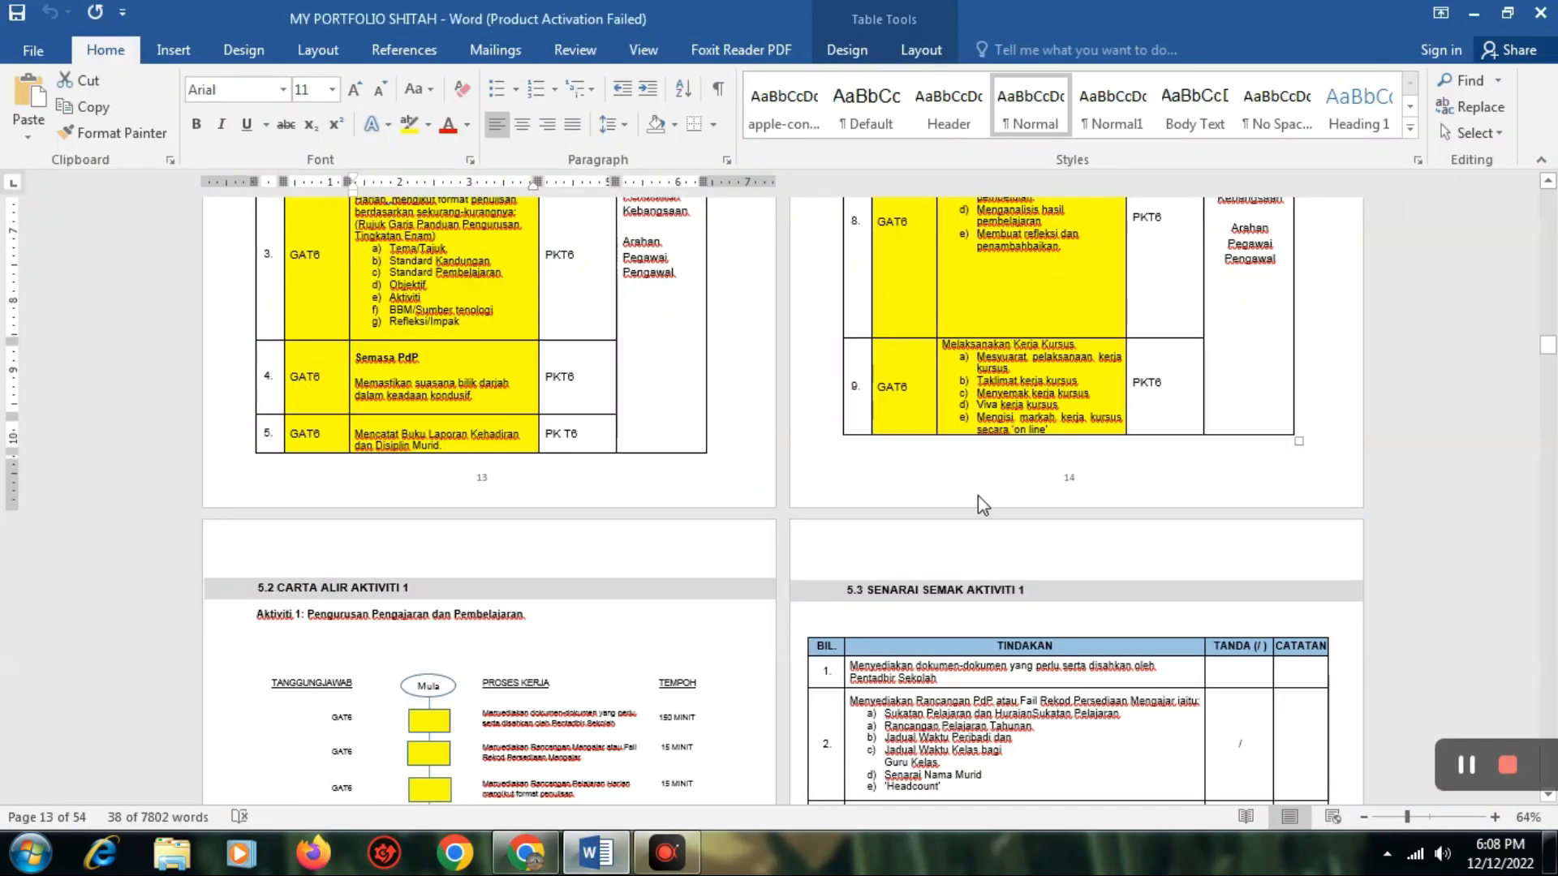
scroll(1108, 493, "down", 15)
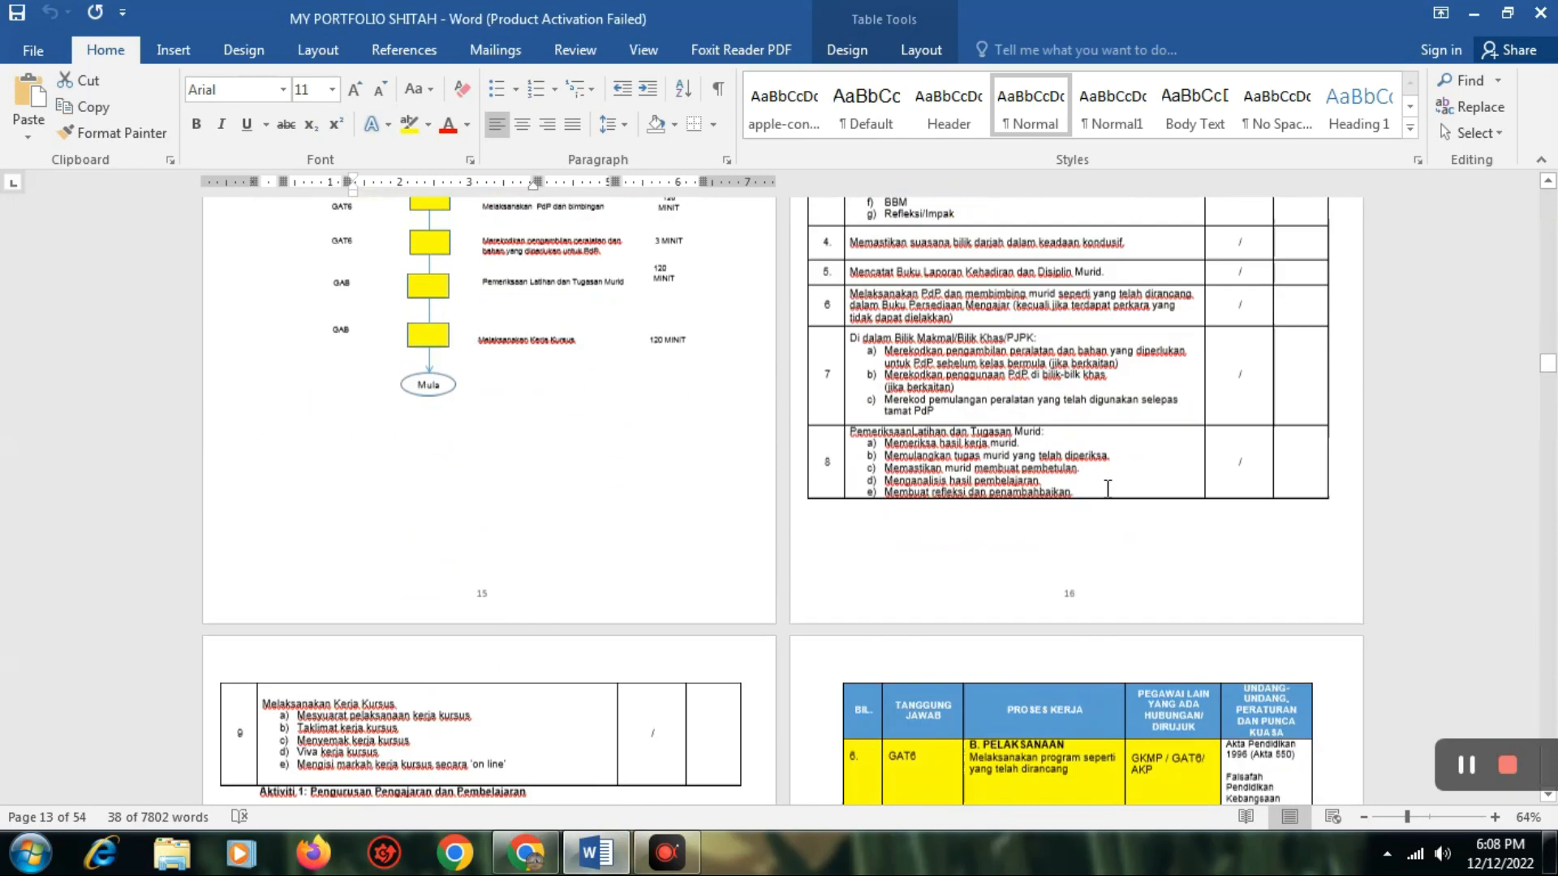
scroll(1107, 488, "down", 3)
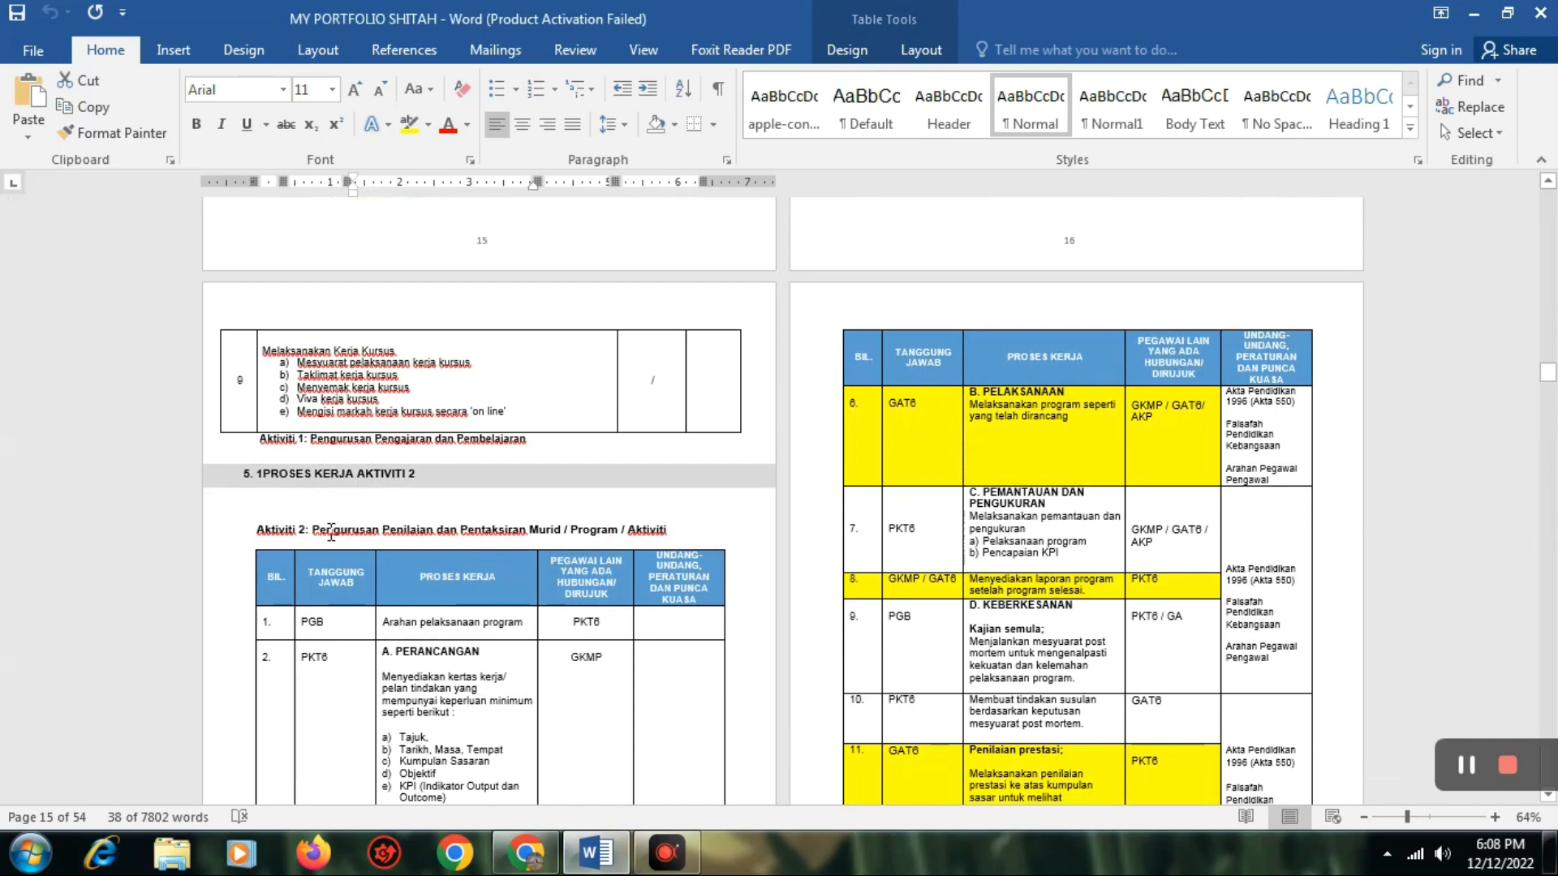
left_click_drag(313, 529, 669, 543)
key("ctrl+c")
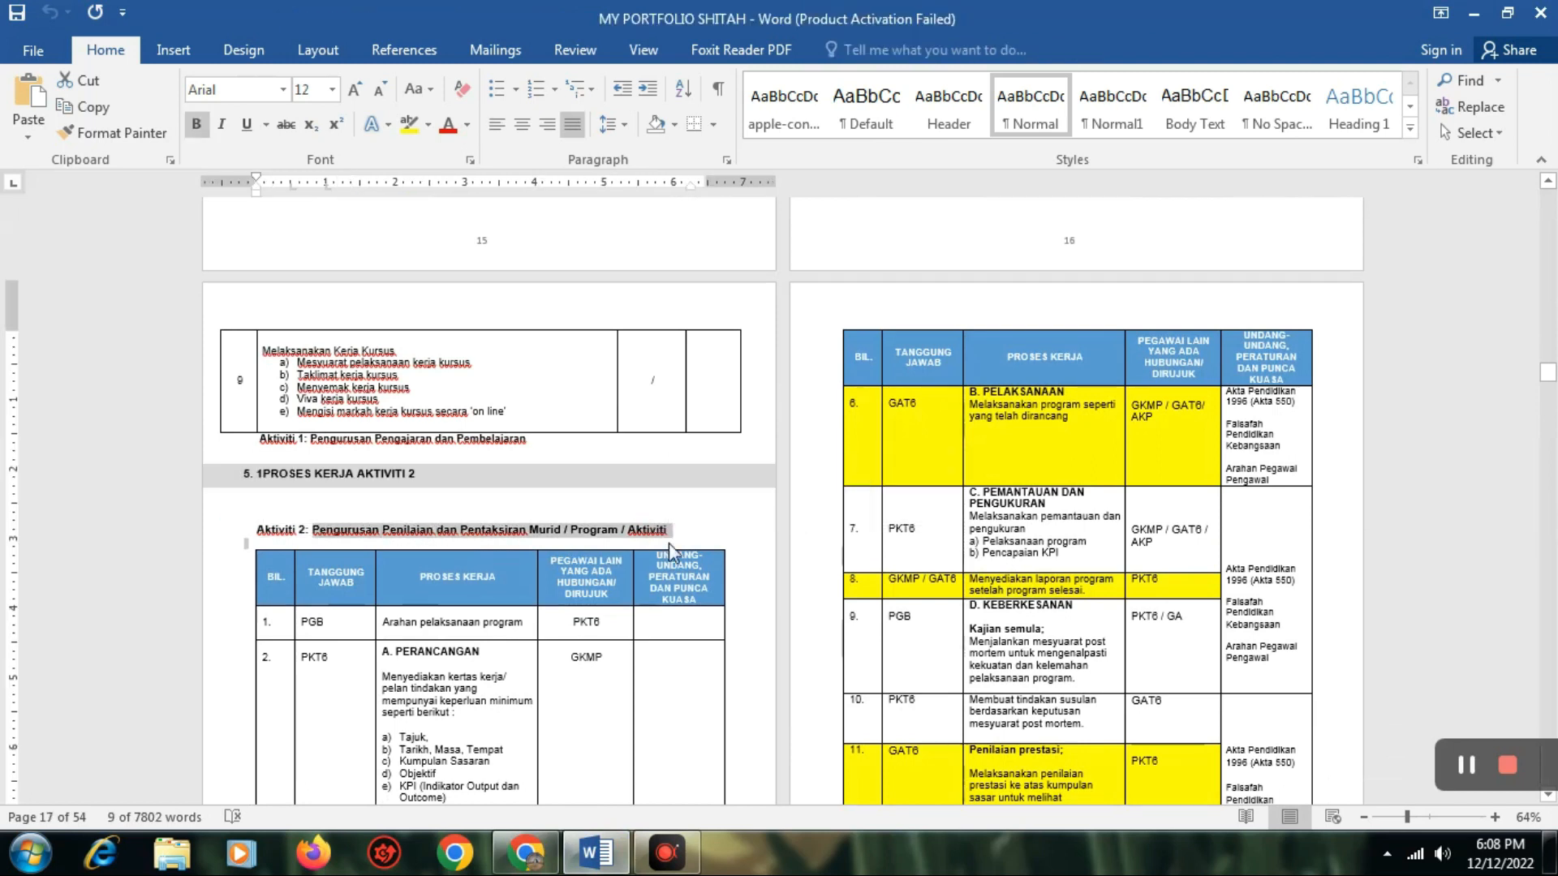
Paste the copied title as the Keterangan of Aktiviti 2 in HRMIS, save it and open its Proses Kerja section.
left_click(525, 852)
left_click(495, 449)
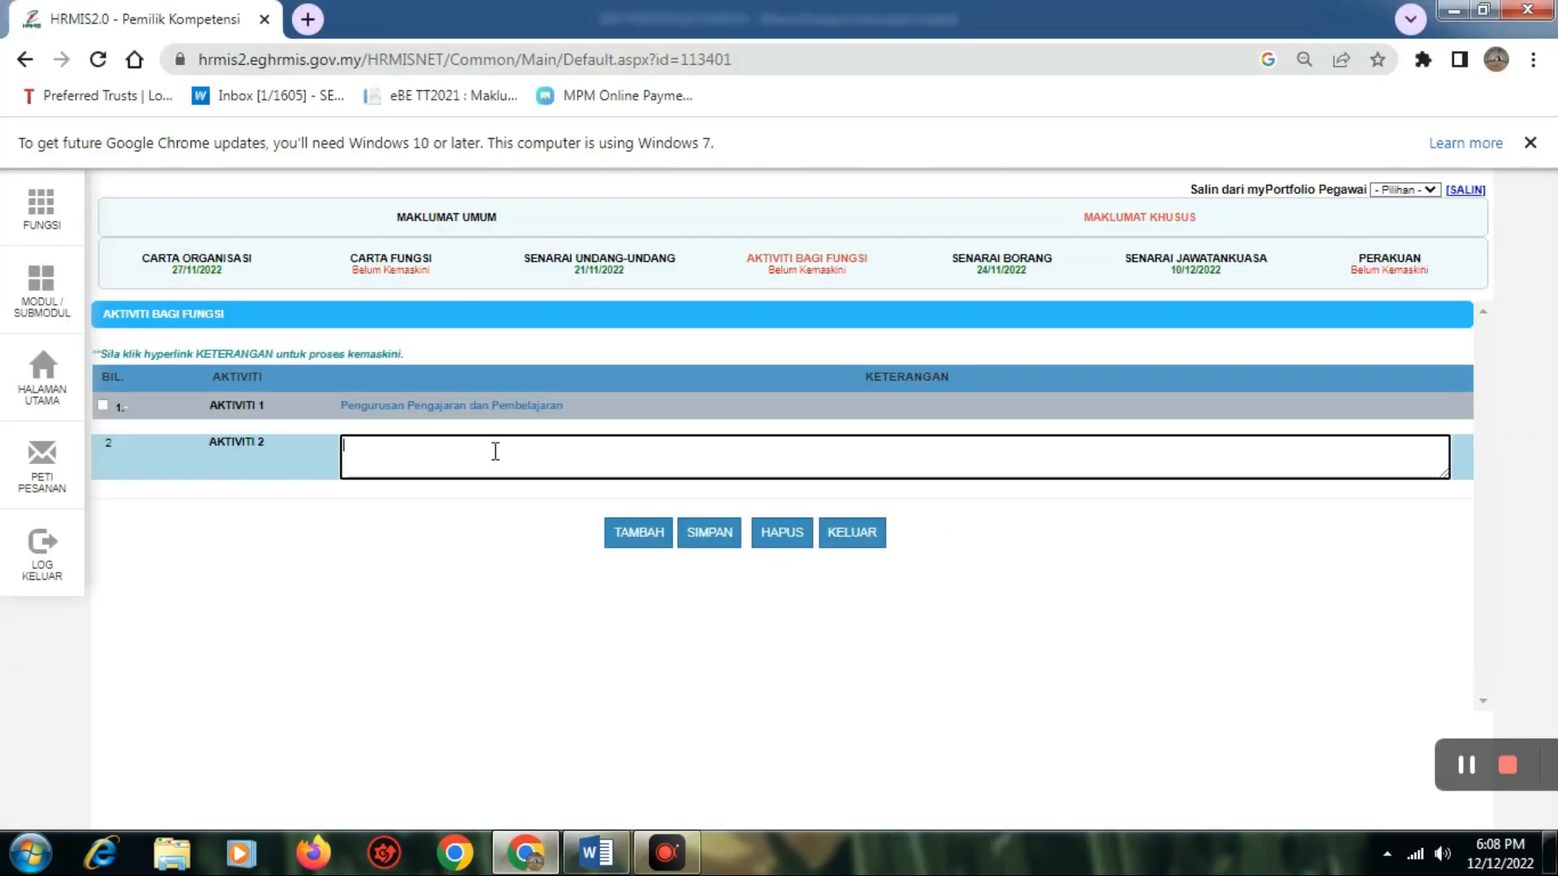
key("ctrl+v")
left_click(711, 539)
left_click(948, 188)
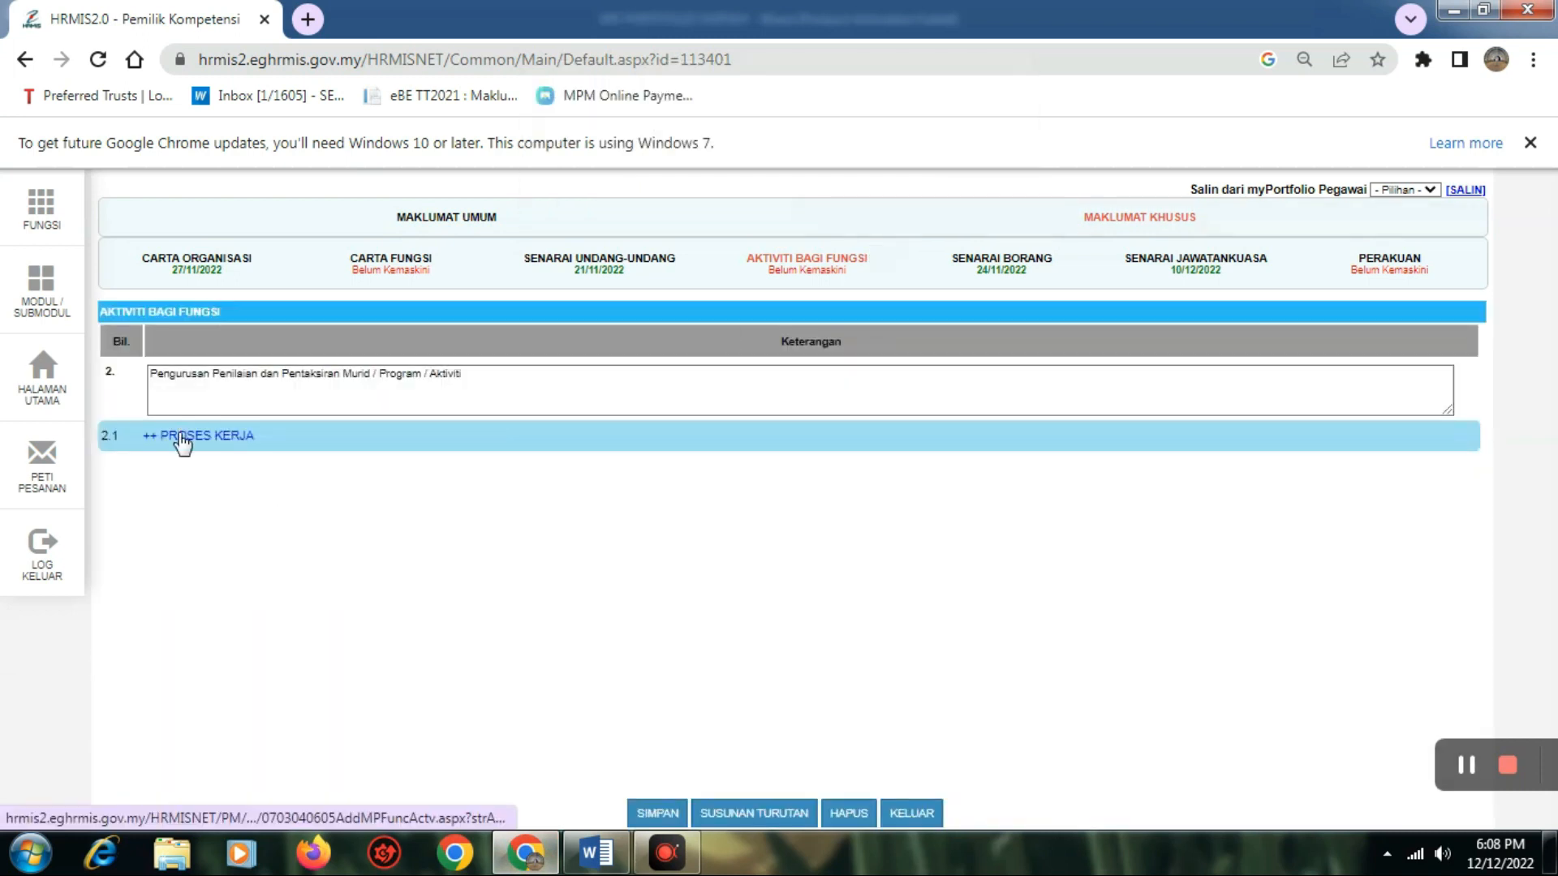
left_click(181, 436)
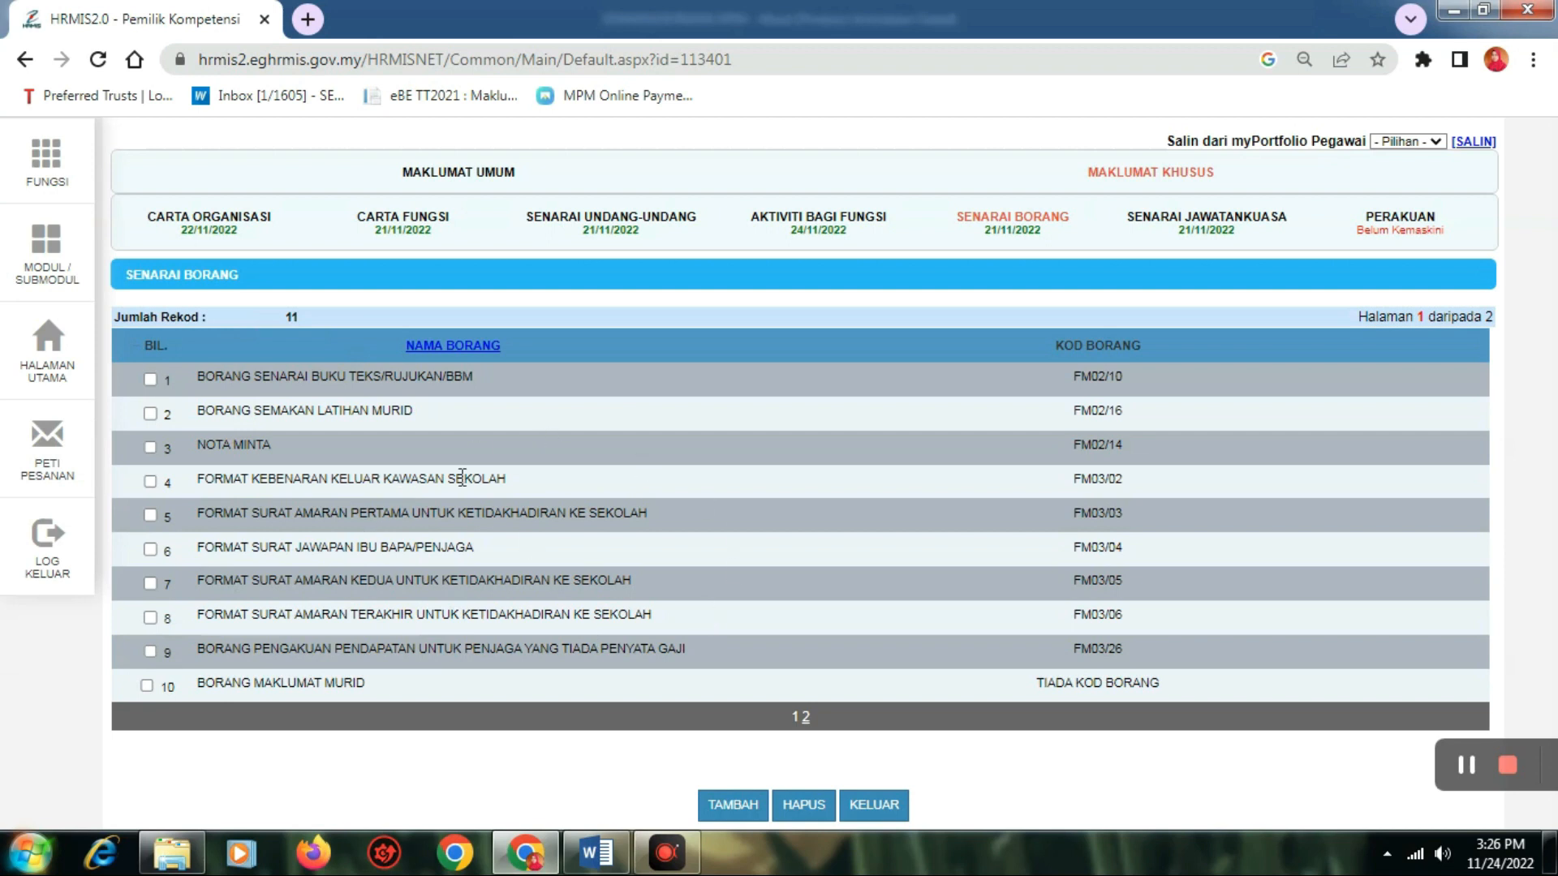
Open SENARAI BORANG KPM from the GAT 6 folder and review the forms listed for GAB/GAT6, Unit Kurikulum and Unit HEM.
left_click(596, 852)
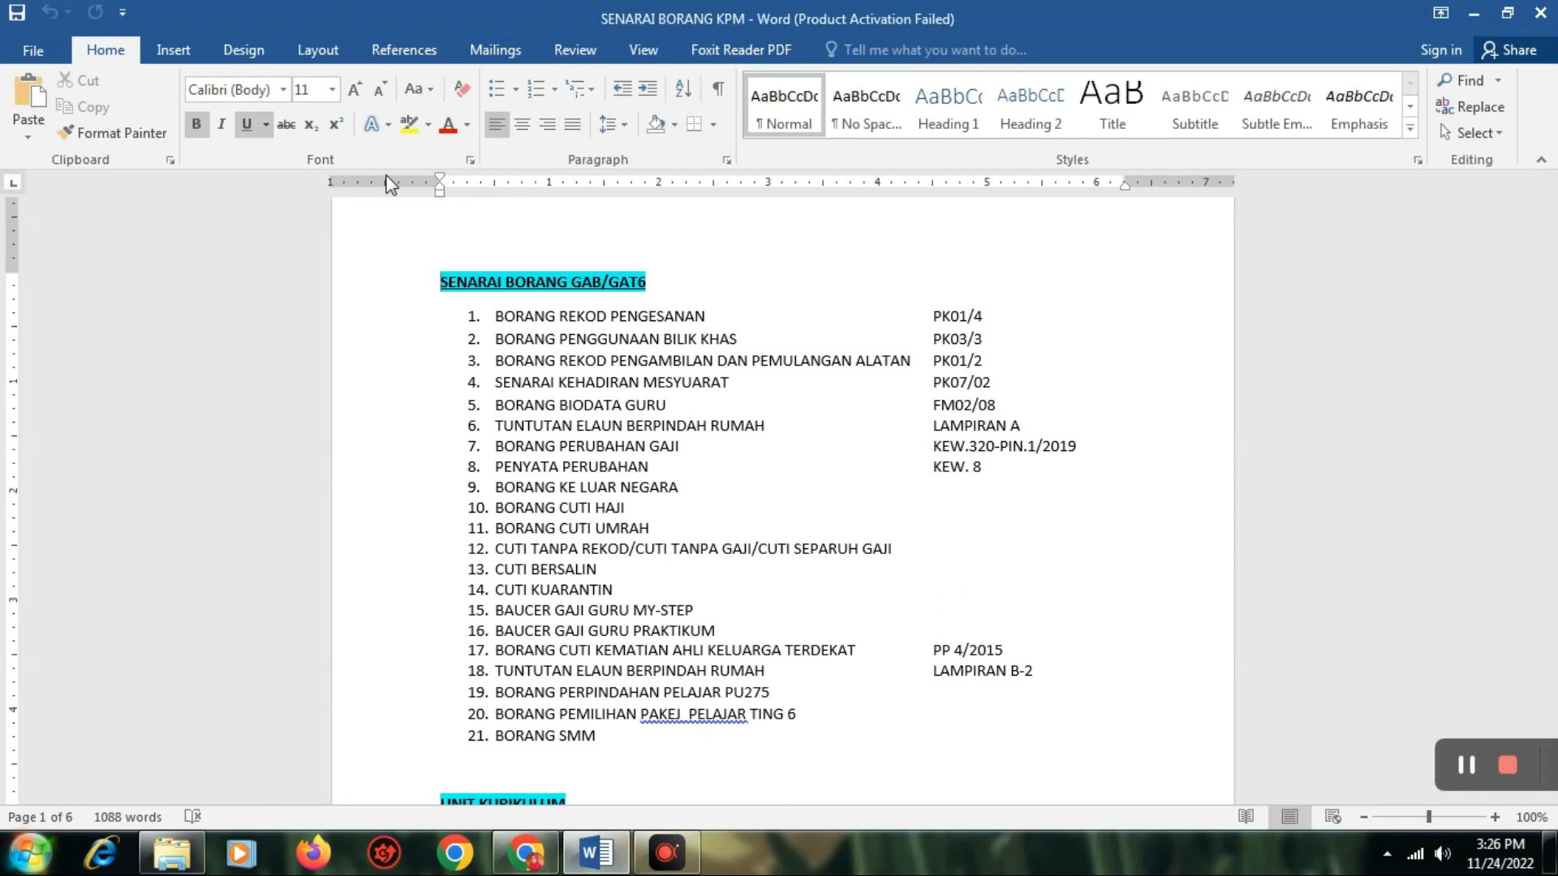
left_click(151, 867)
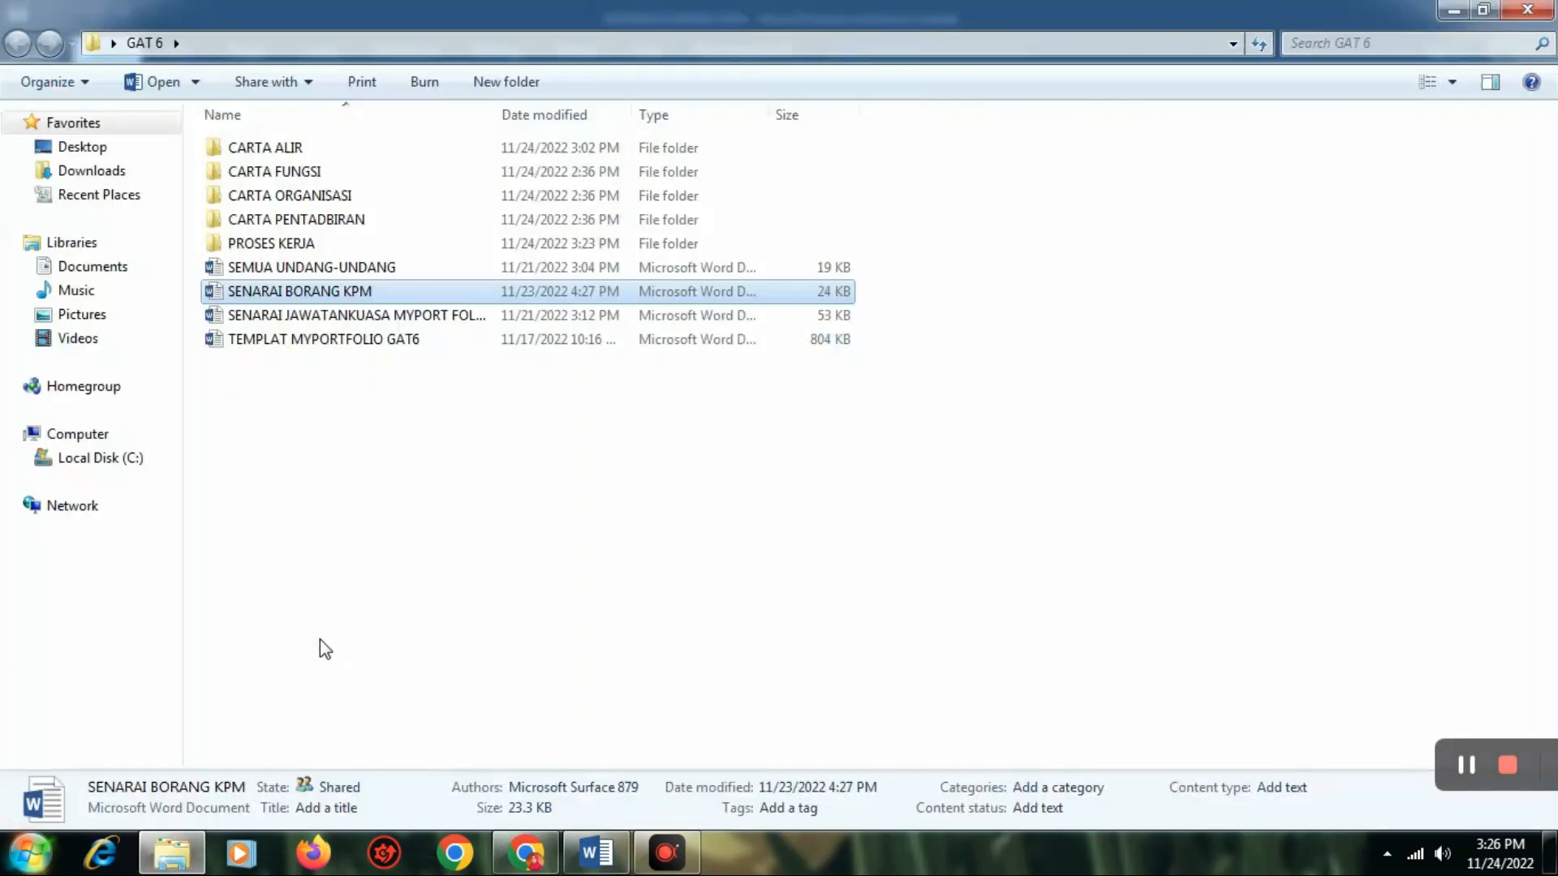
left_click(280, 571)
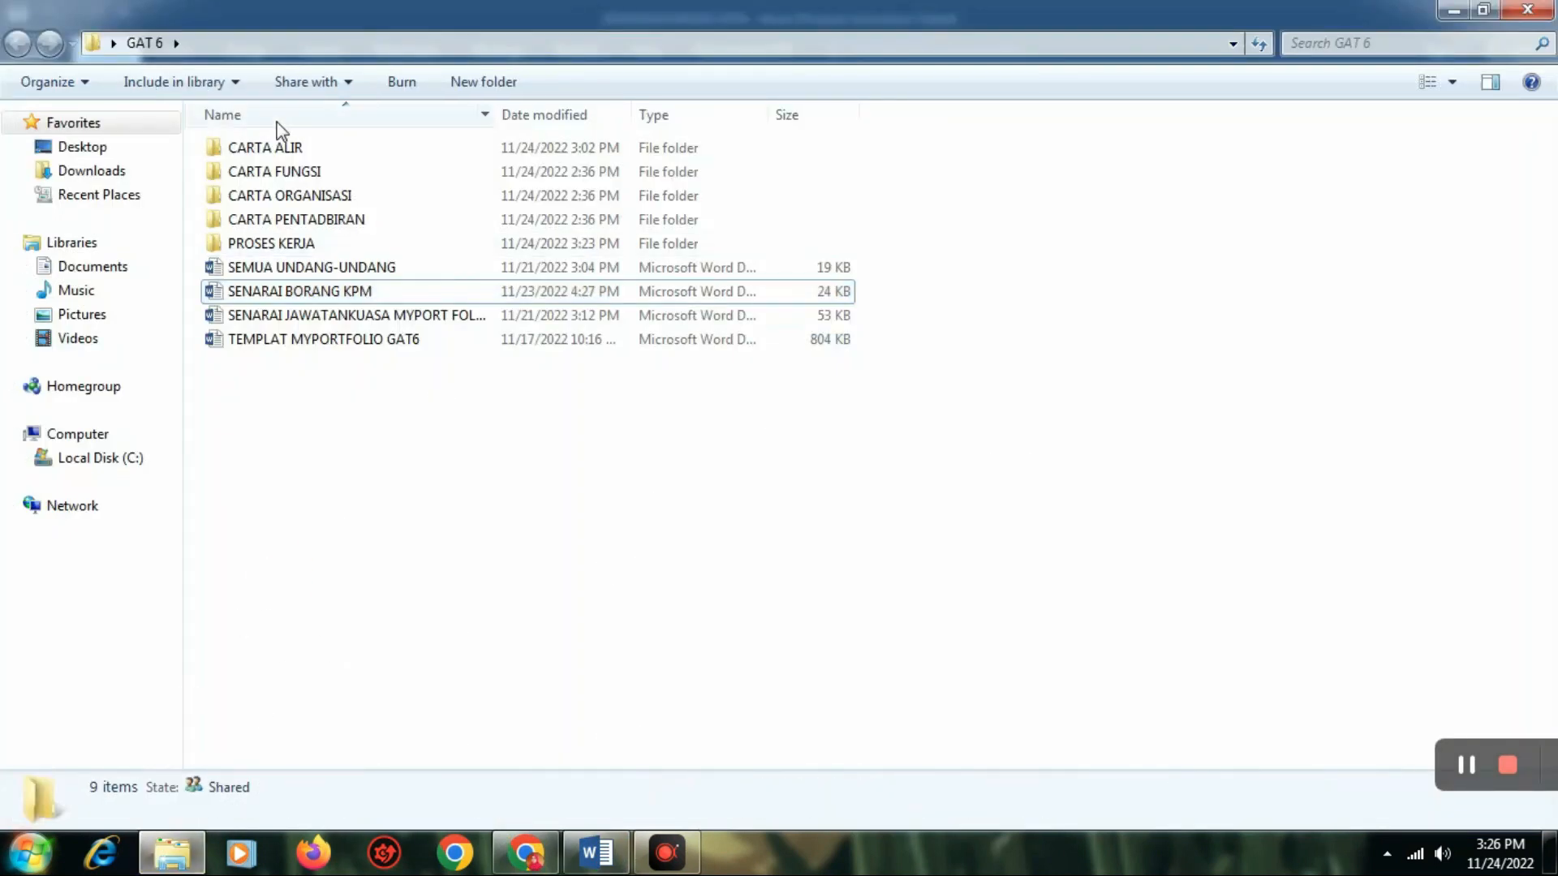
double_click(337, 294)
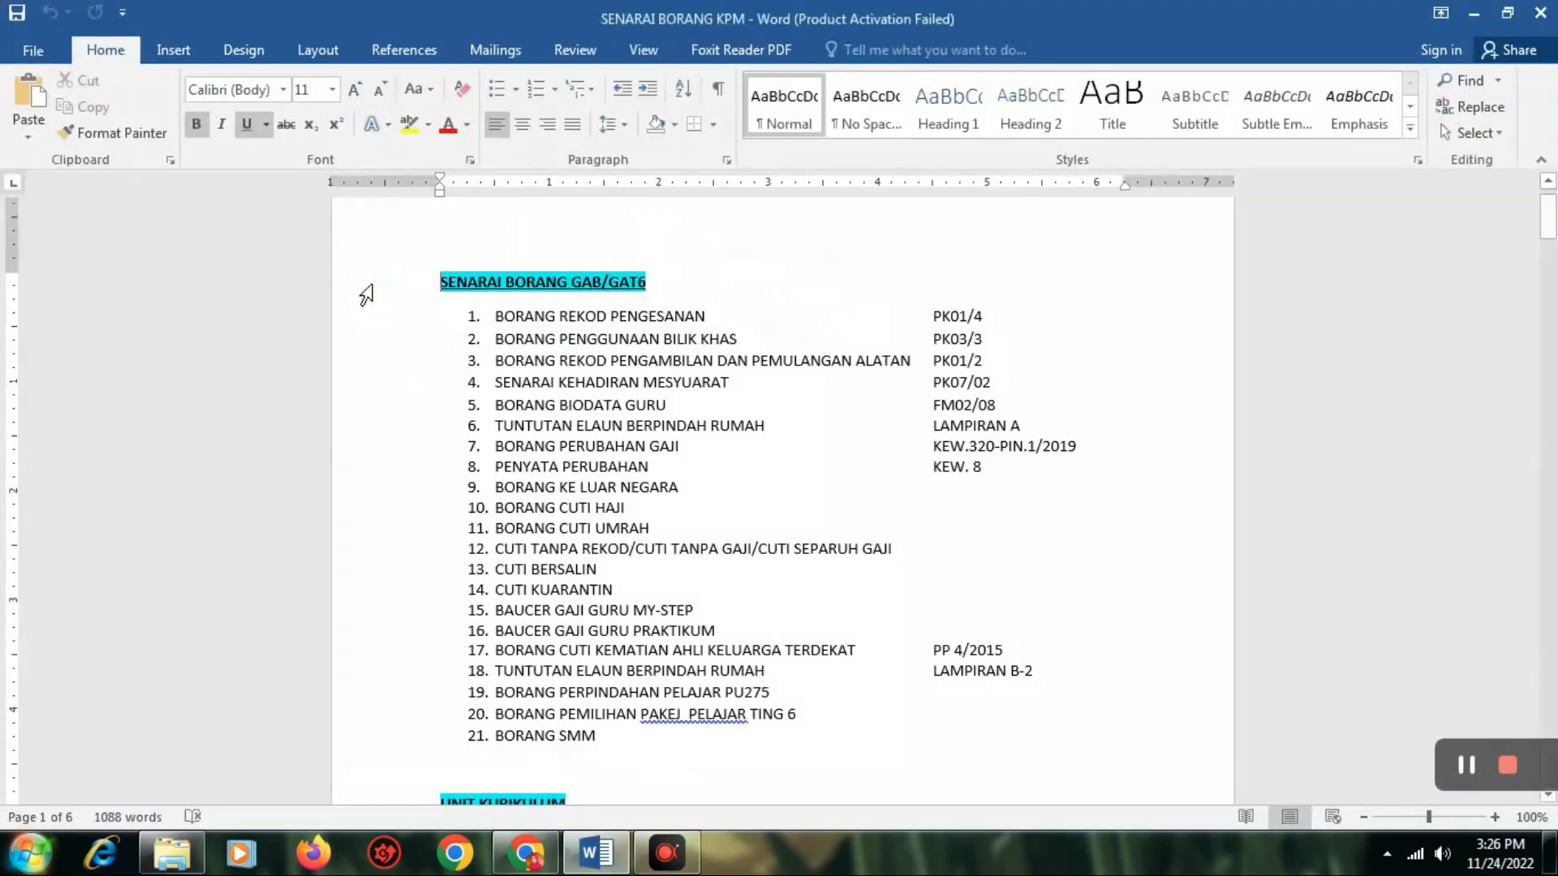
scroll(500, 294, "down", 6)
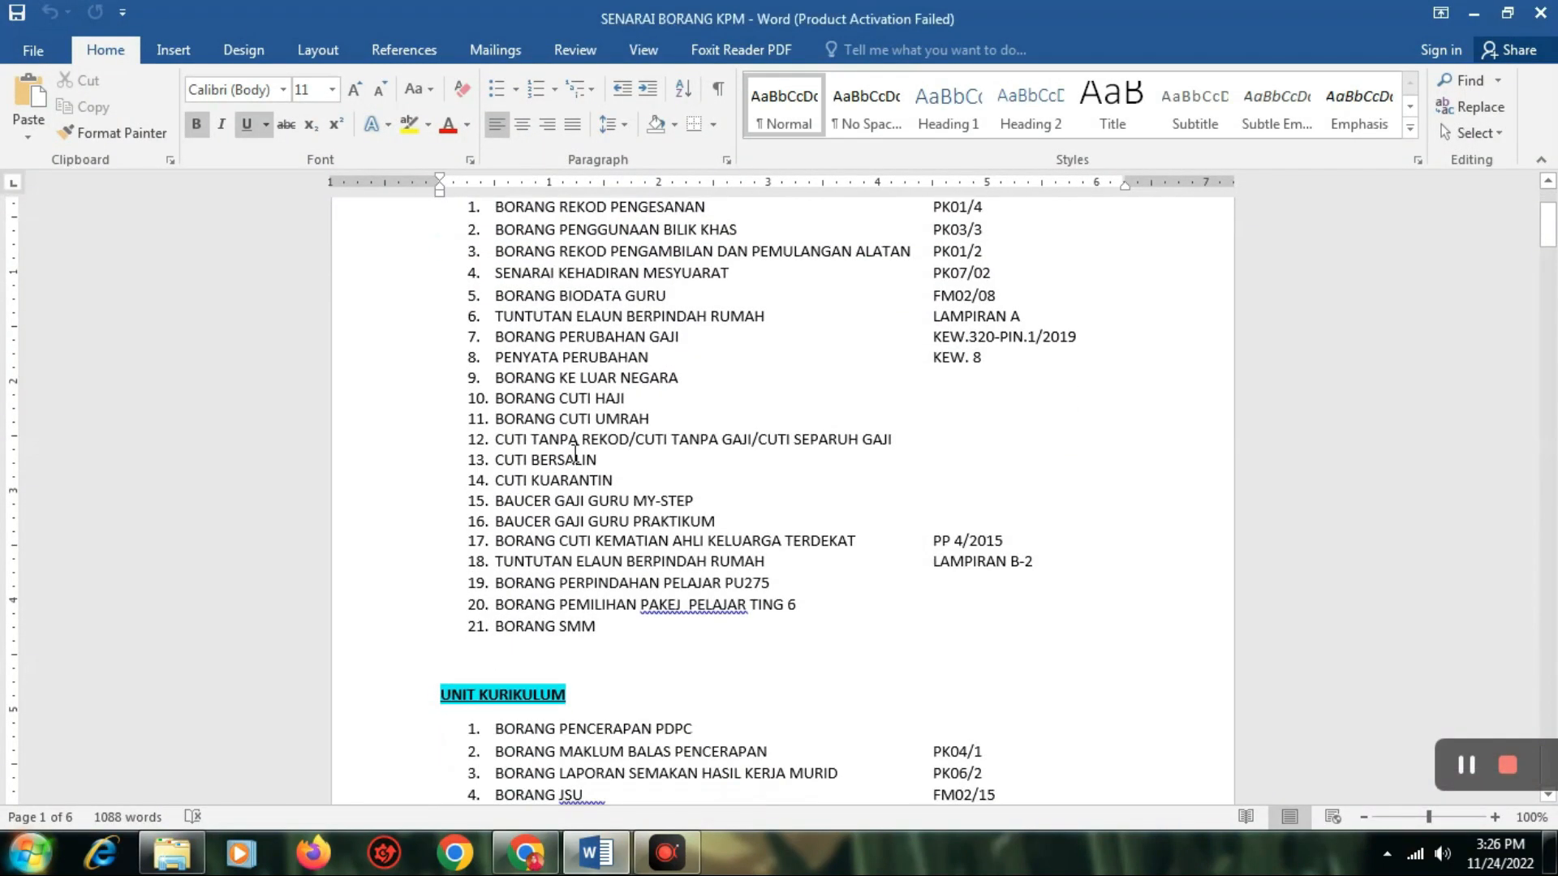
scroll(552, 519, "down", 6)
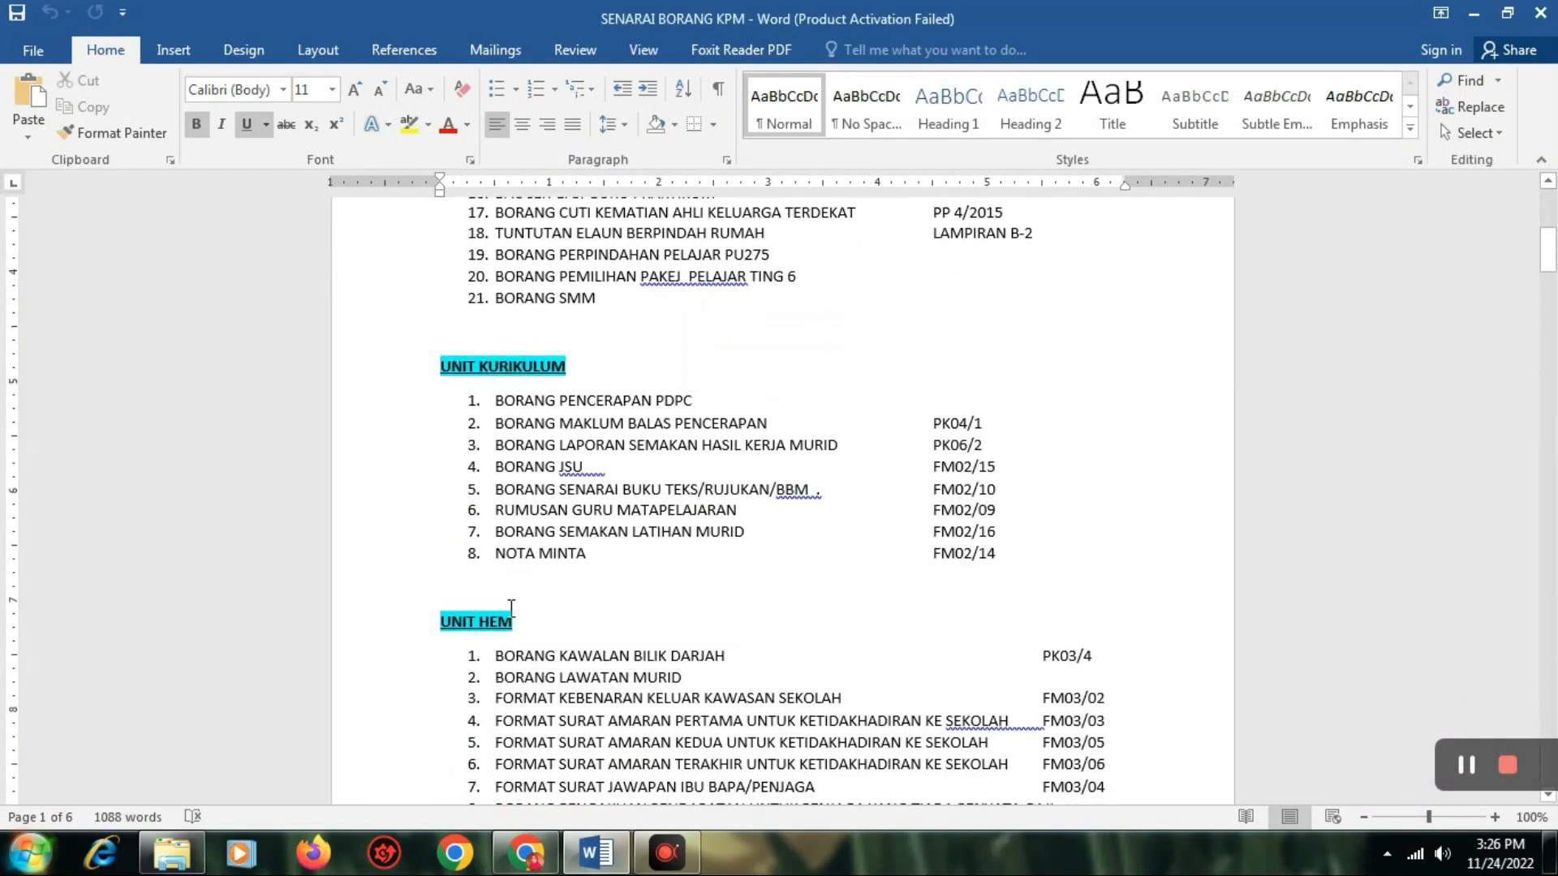
scroll(512, 609, "down", 6)
scroll(511, 609, "up", 17)
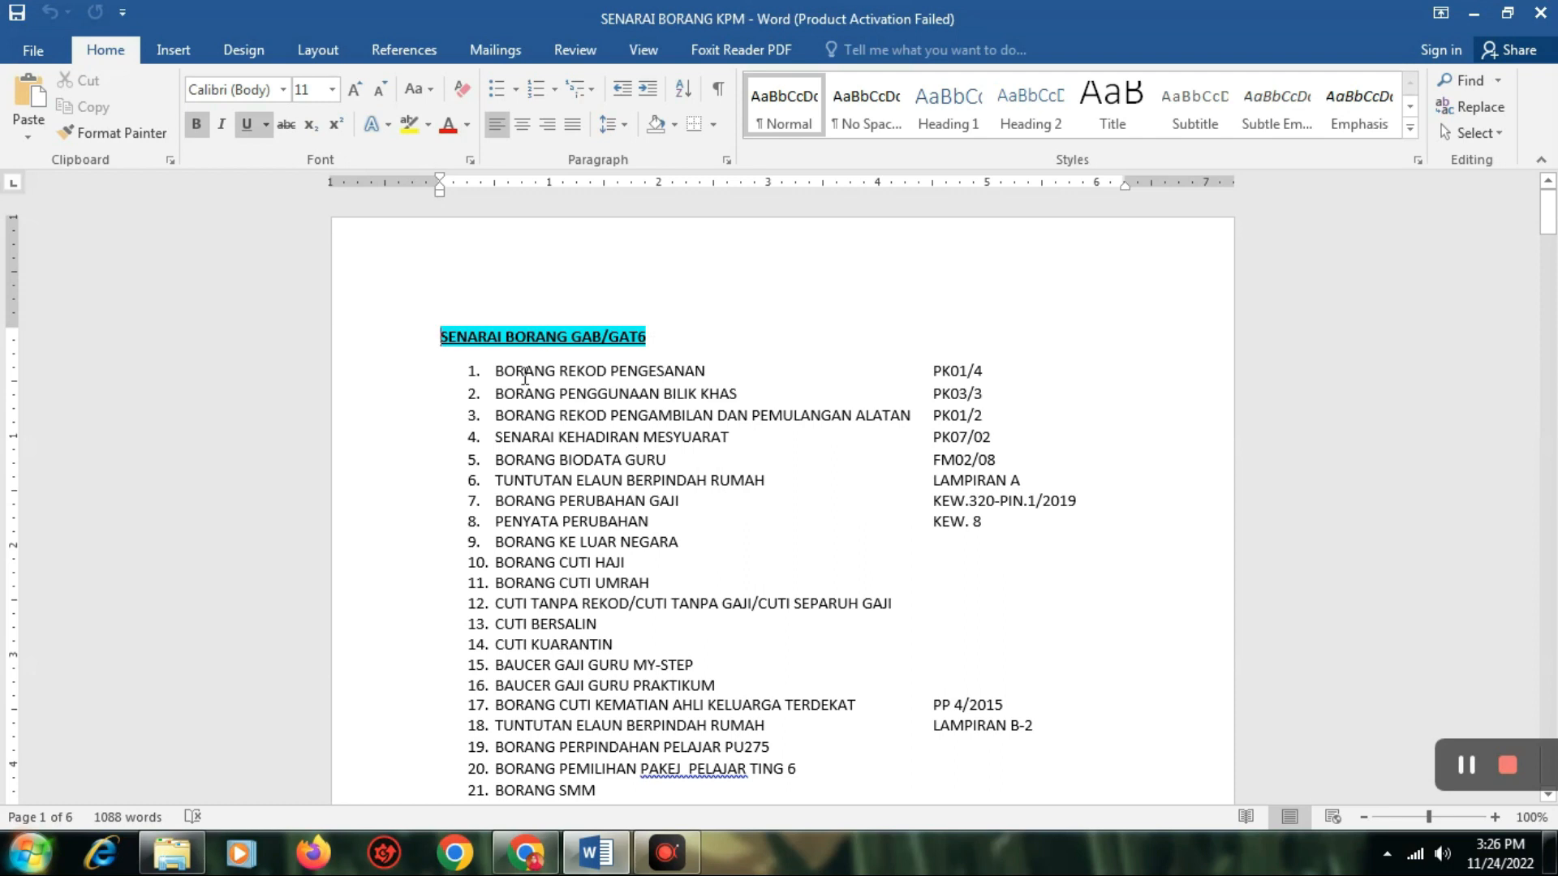
scroll(585, 447, "down", 2)
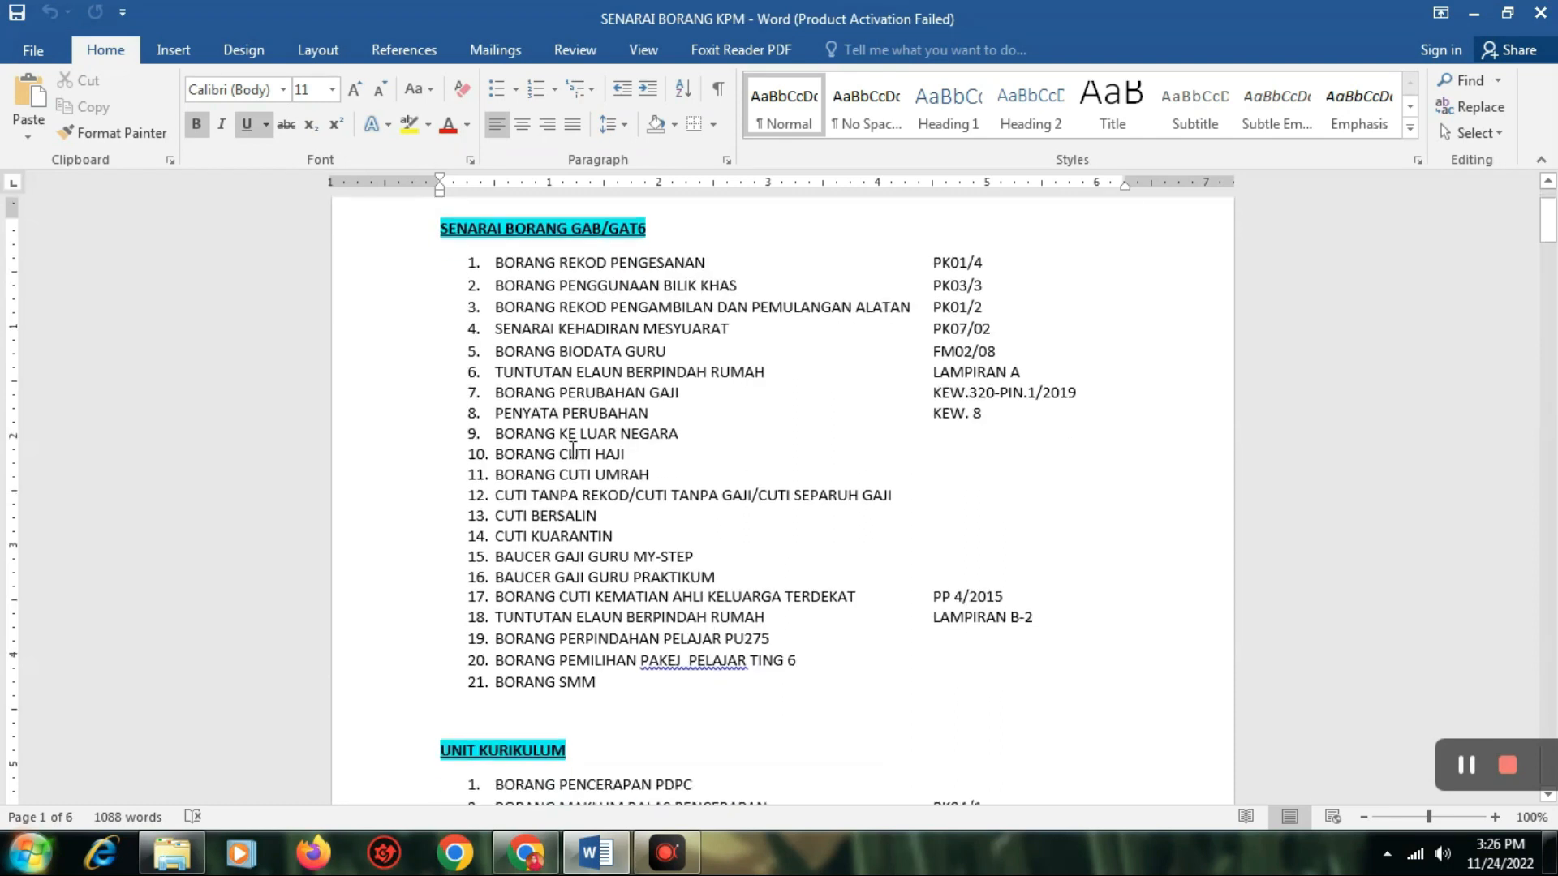
Review the rest of the SENARAI BORANG KPM document, covering the GAB/GAT6, Unit Kurikulum and Unit HEM form lists.
scroll(654, 431, "down", 3)
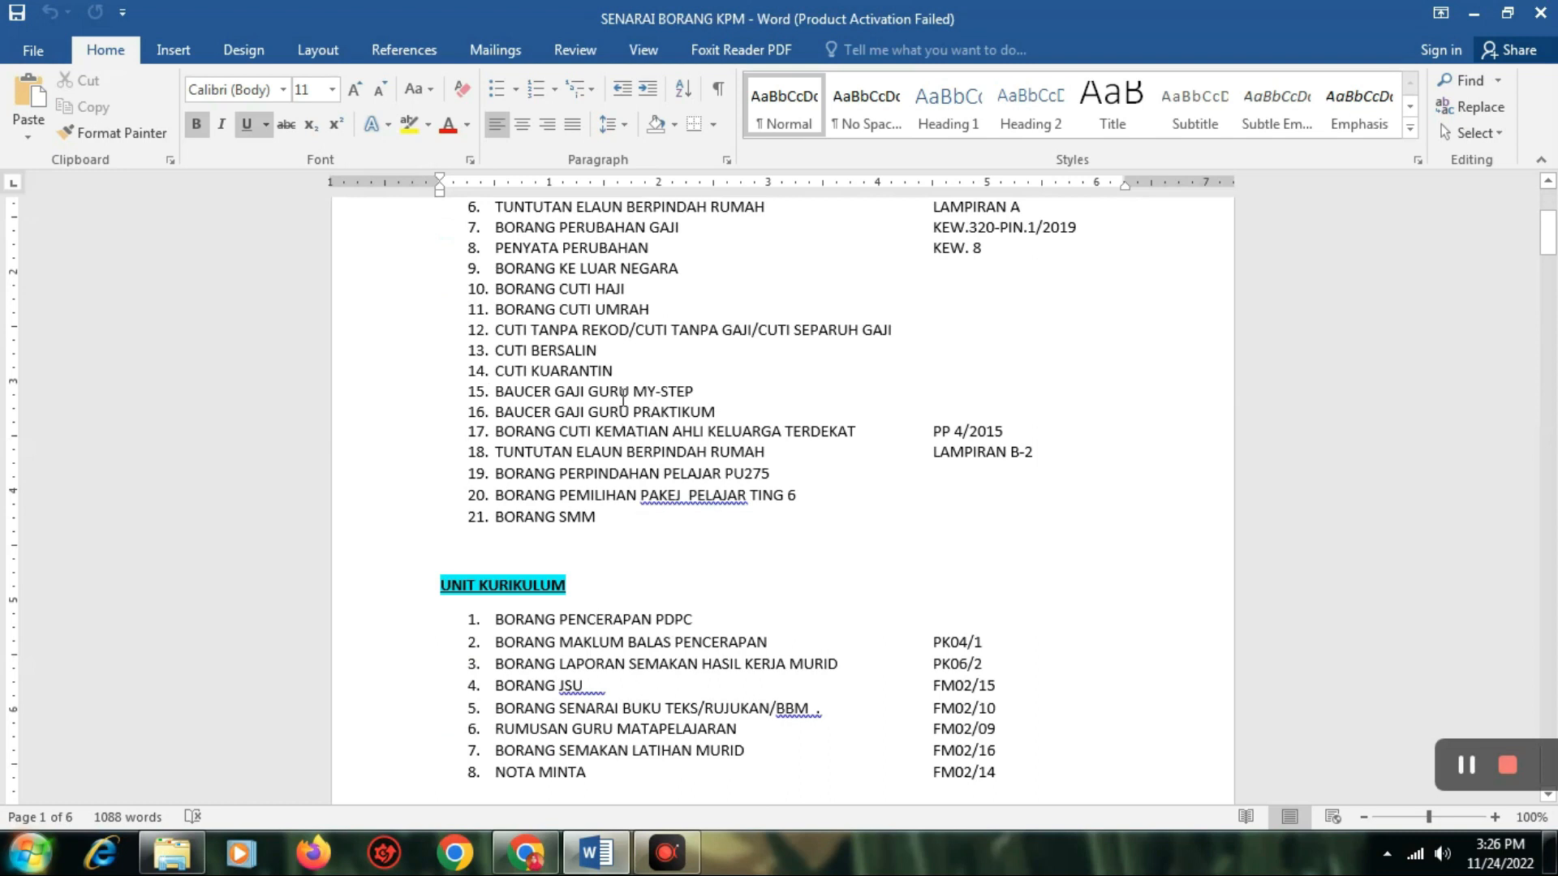
scroll(623, 398, "down", 1)
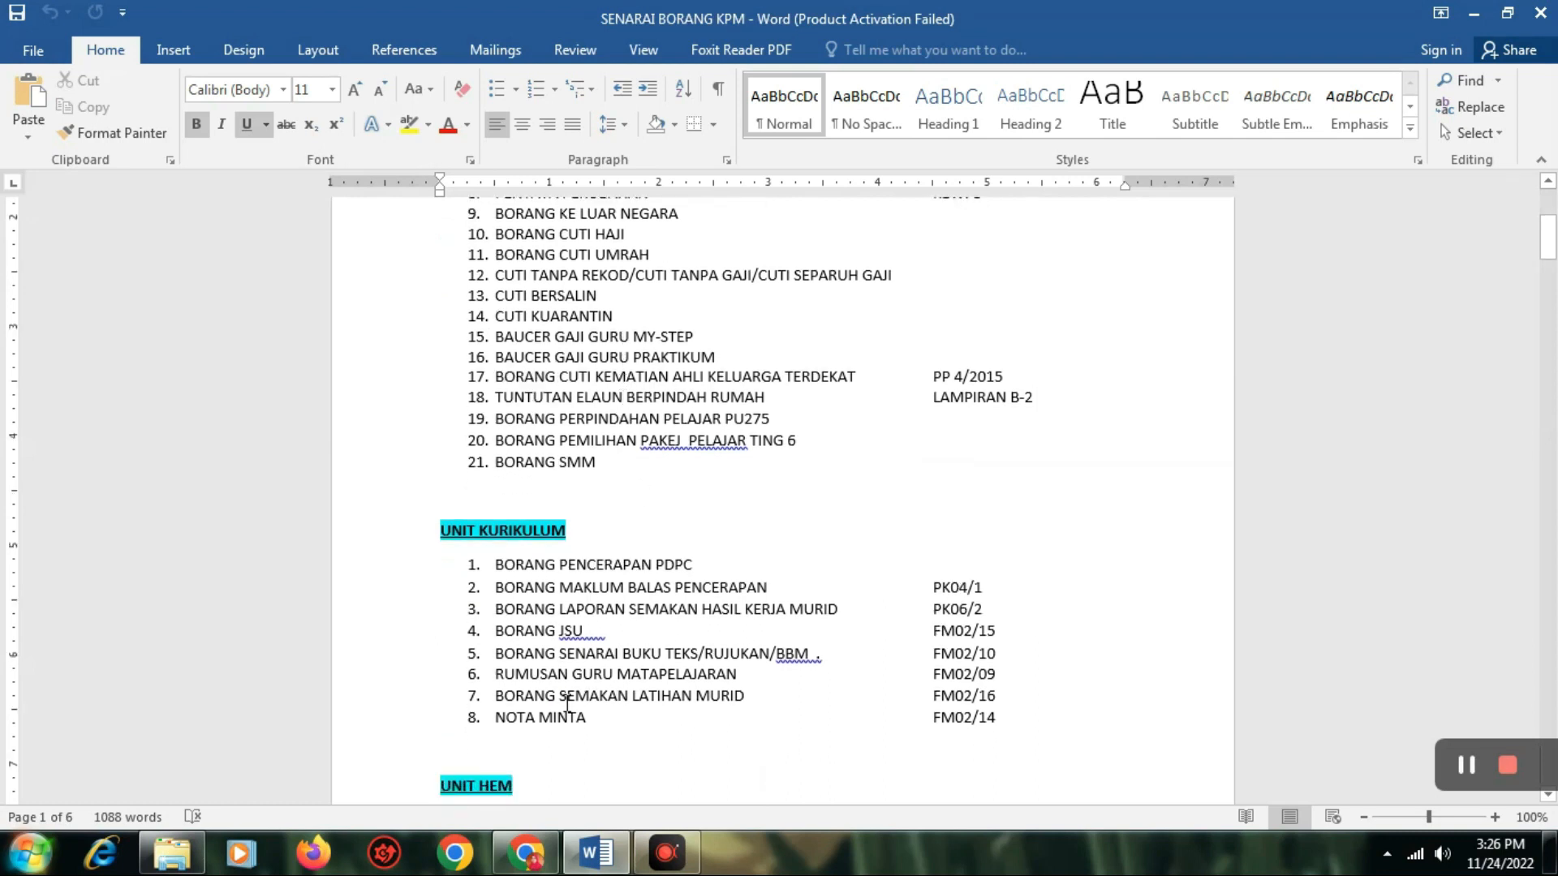
scroll(630, 654, "down", 5)
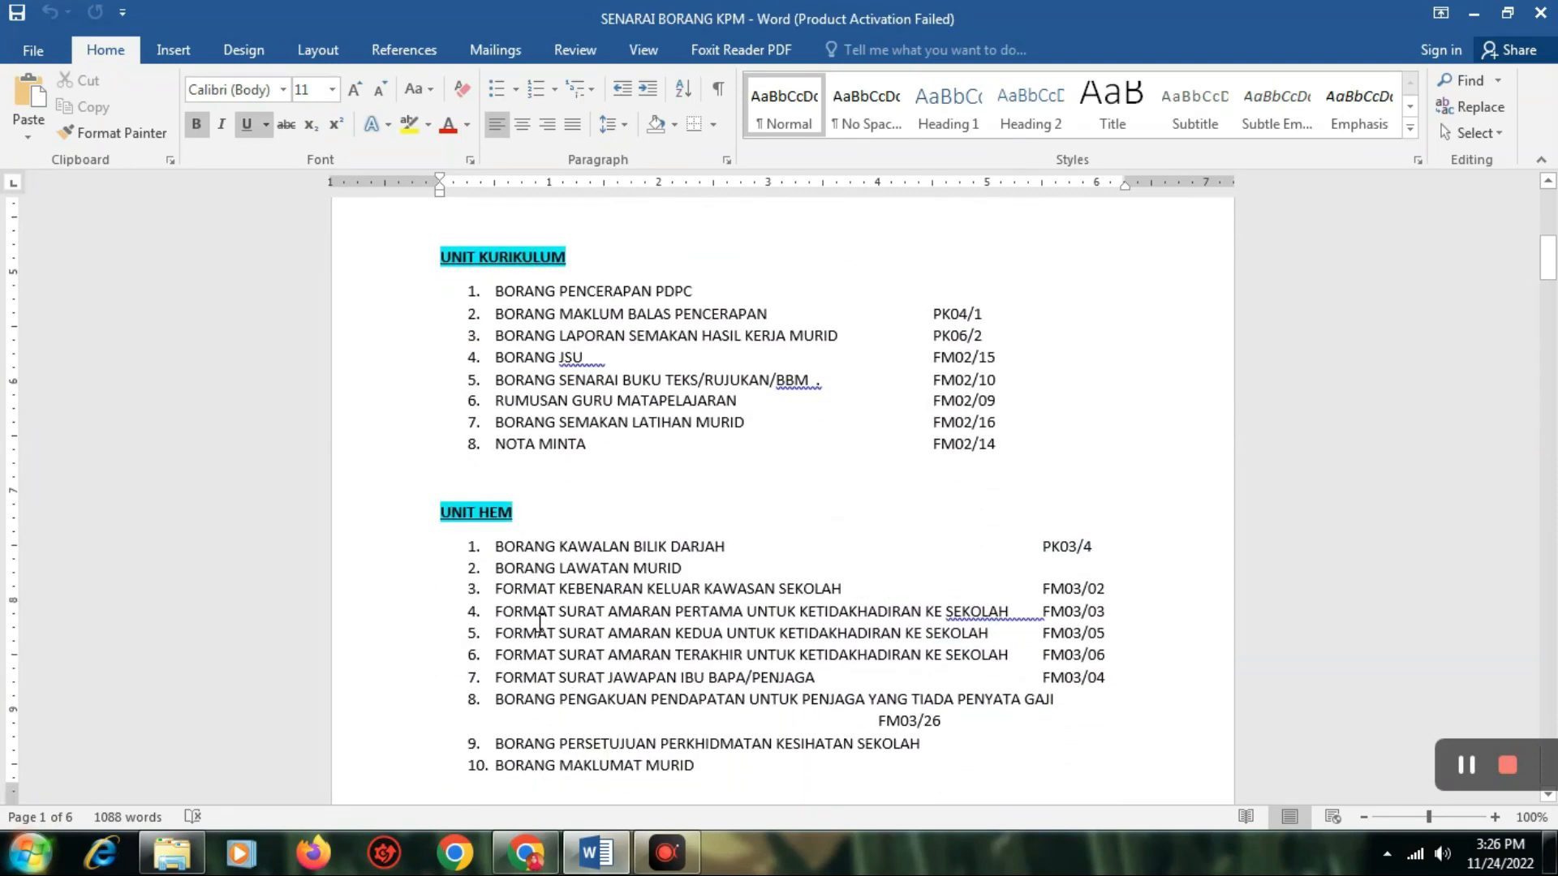
scroll(595, 711, "down", 1)
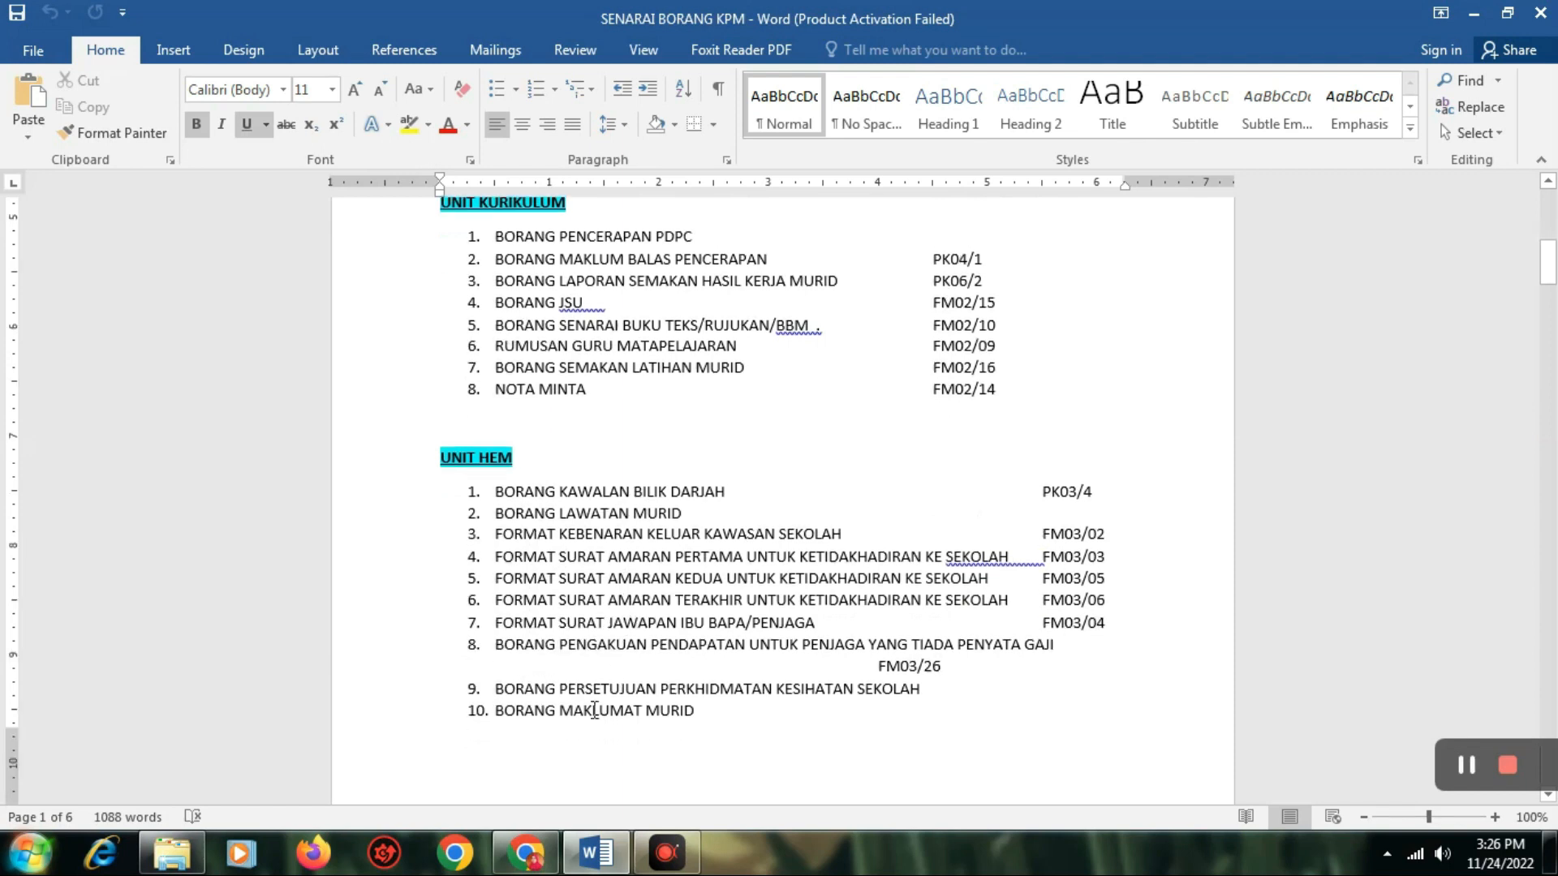
scroll(556, 467, "up", 10)
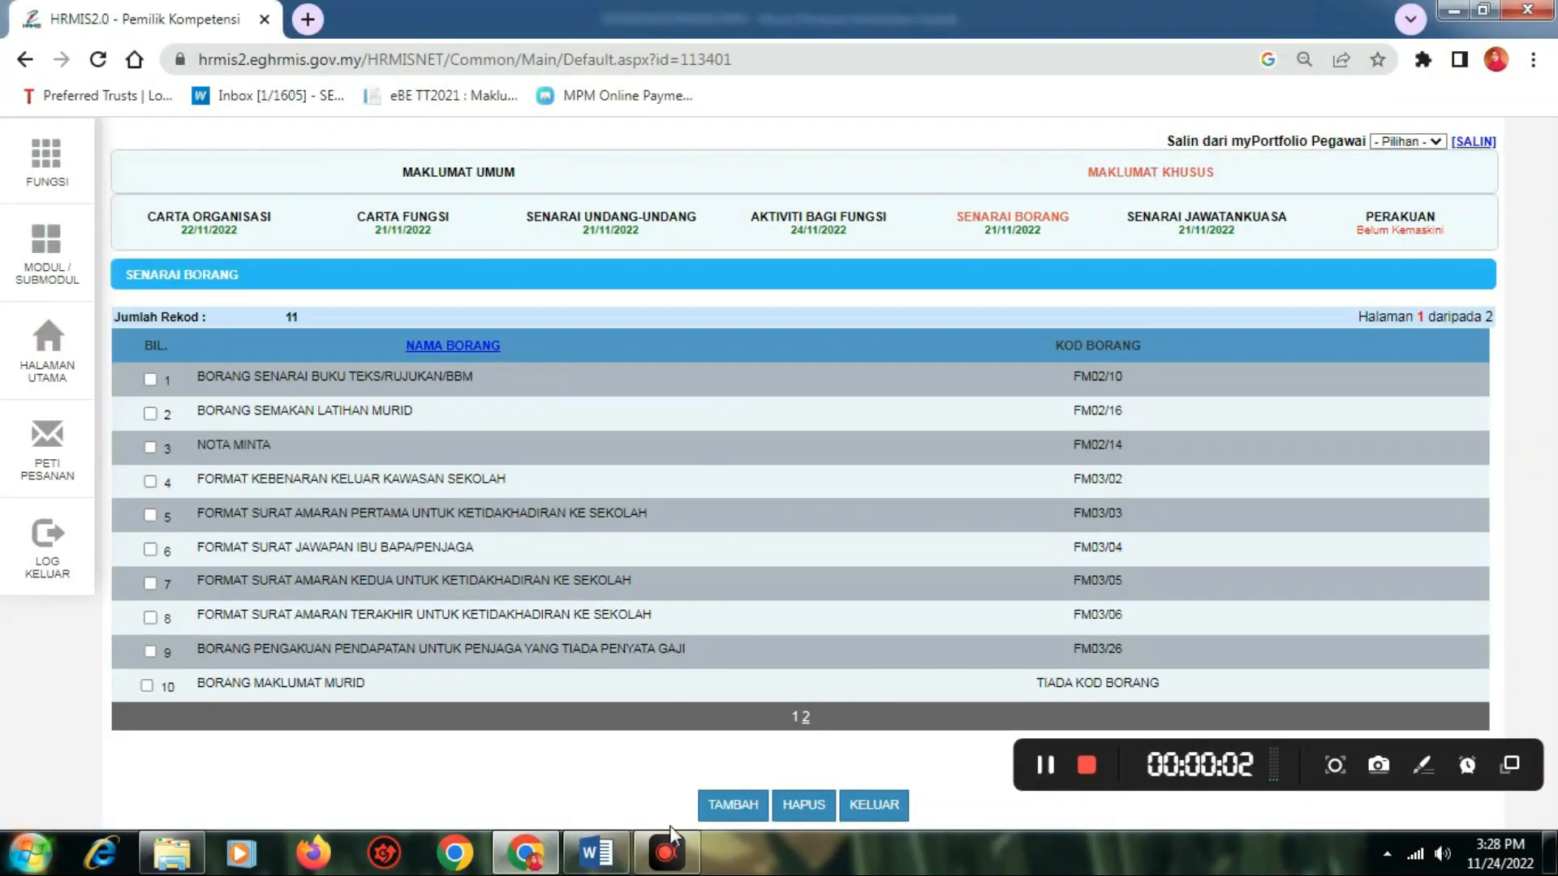
Try to browse to page 2 of the forms available to add in HRMIS, and return to Senarai Borang.
left_click(752, 810)
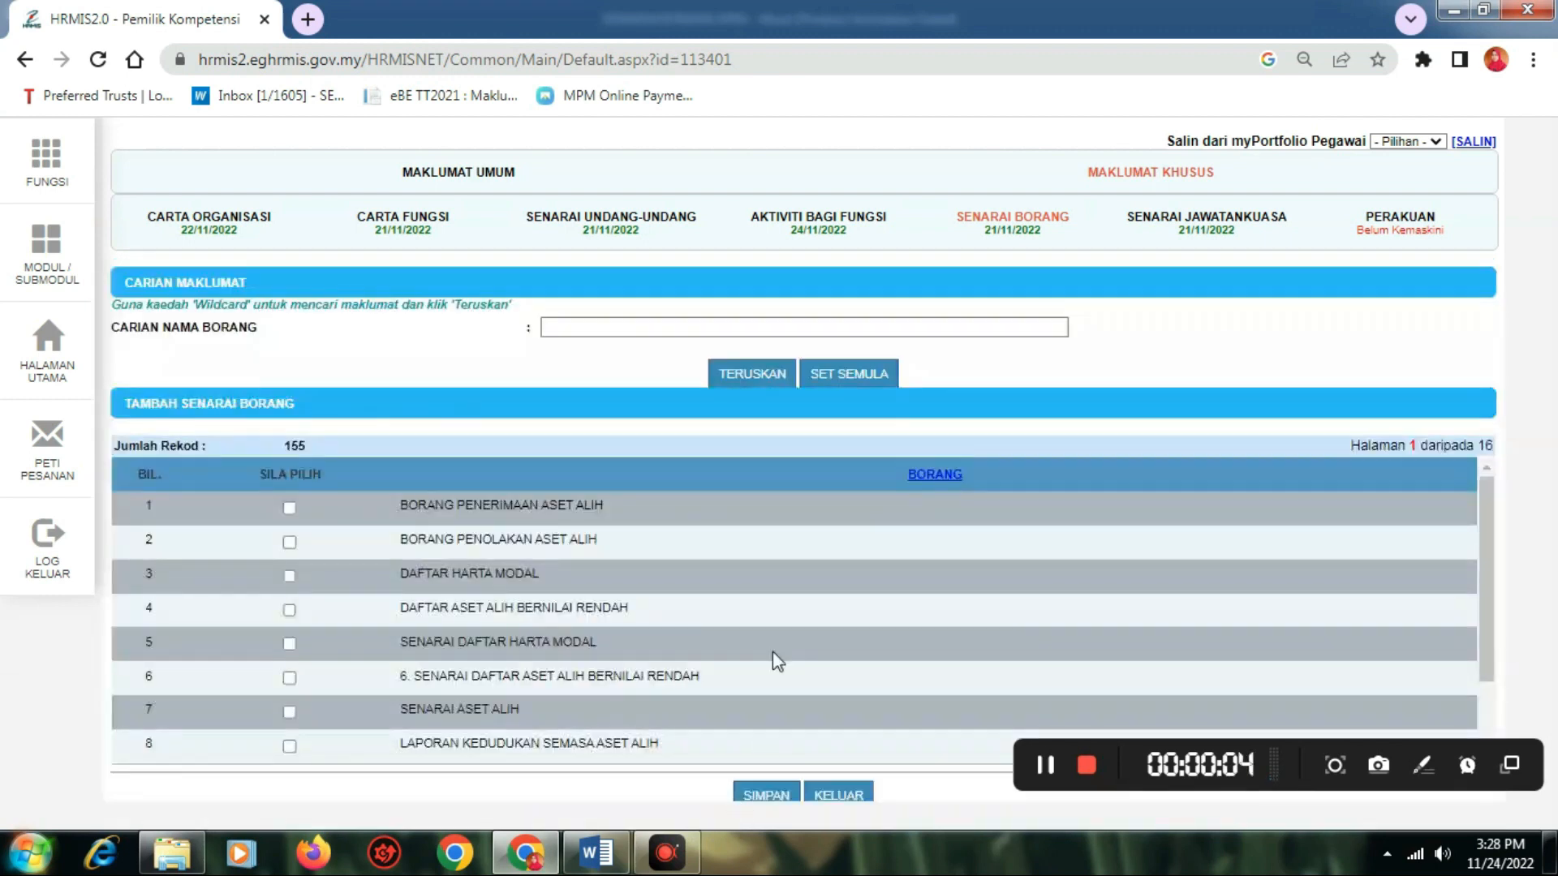
scroll(572, 563, "down", 2)
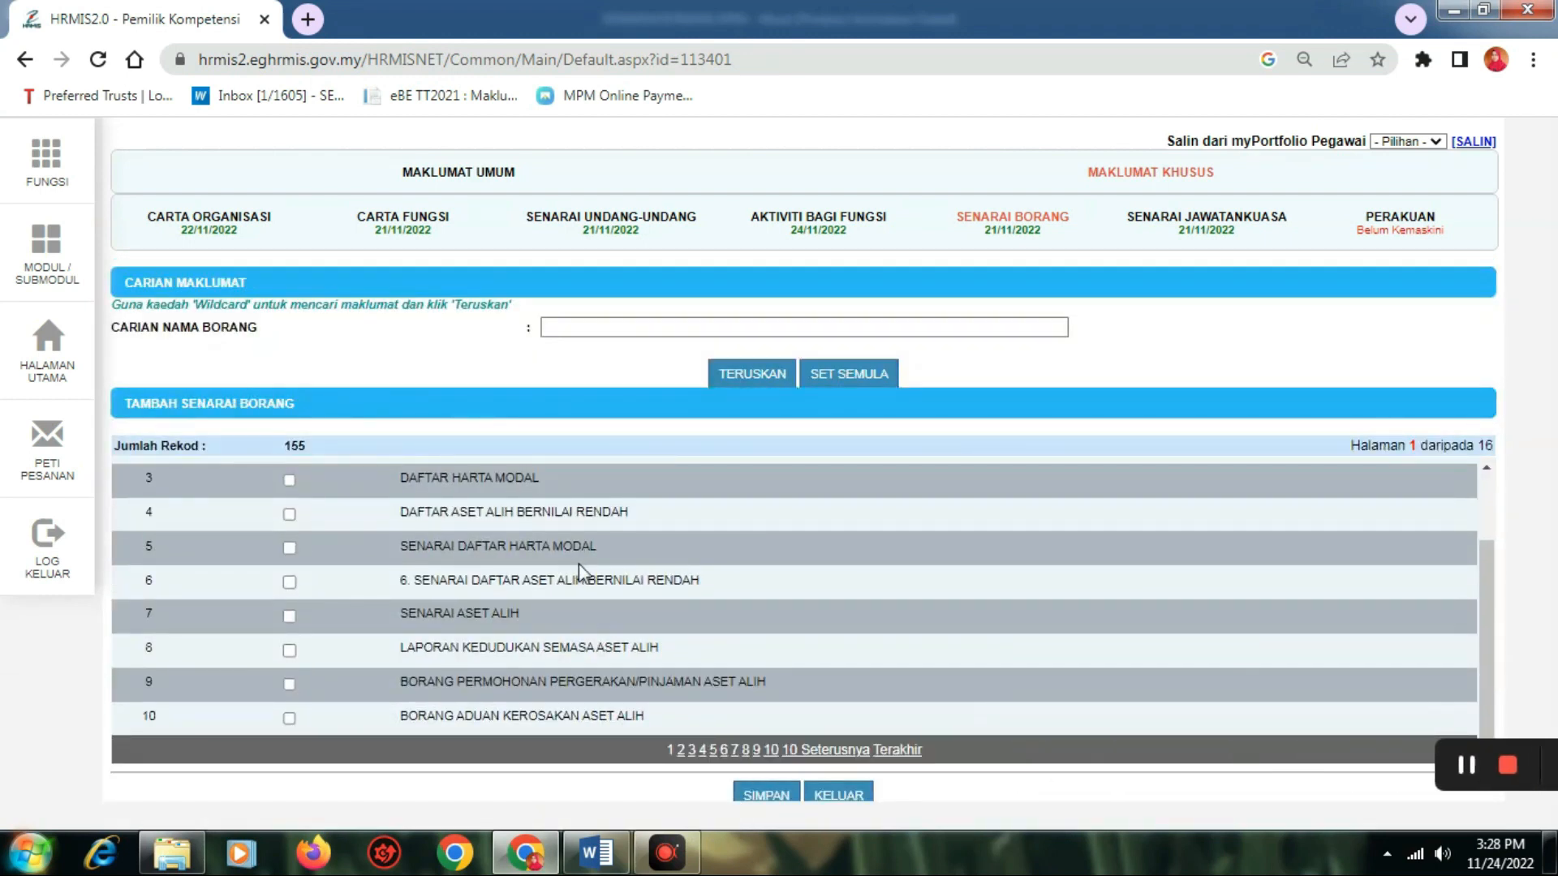
left_click(678, 754)
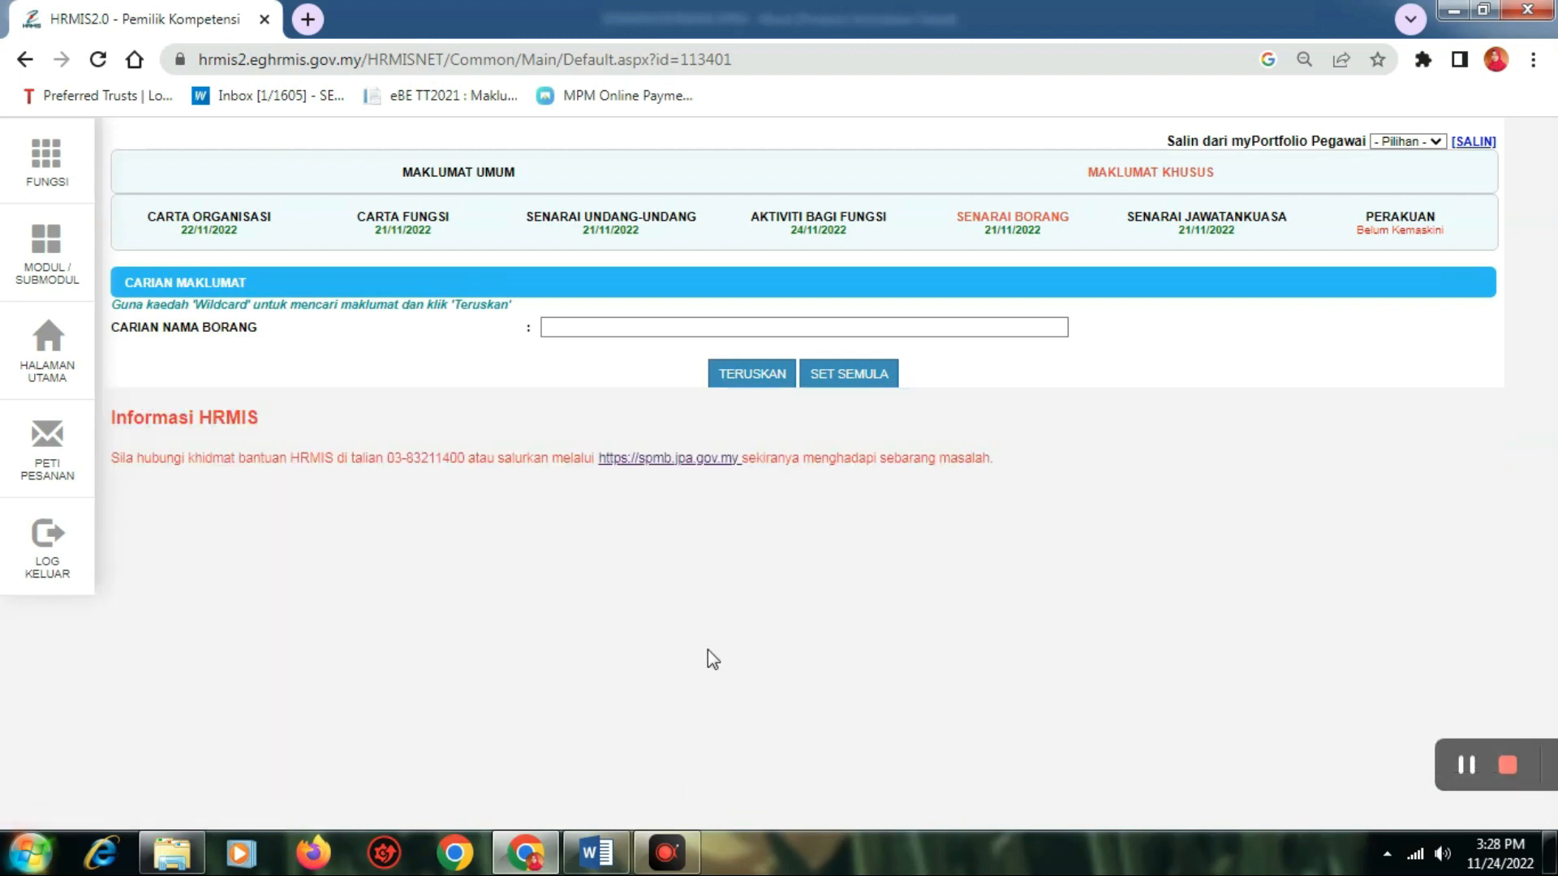
left_click(1029, 224)
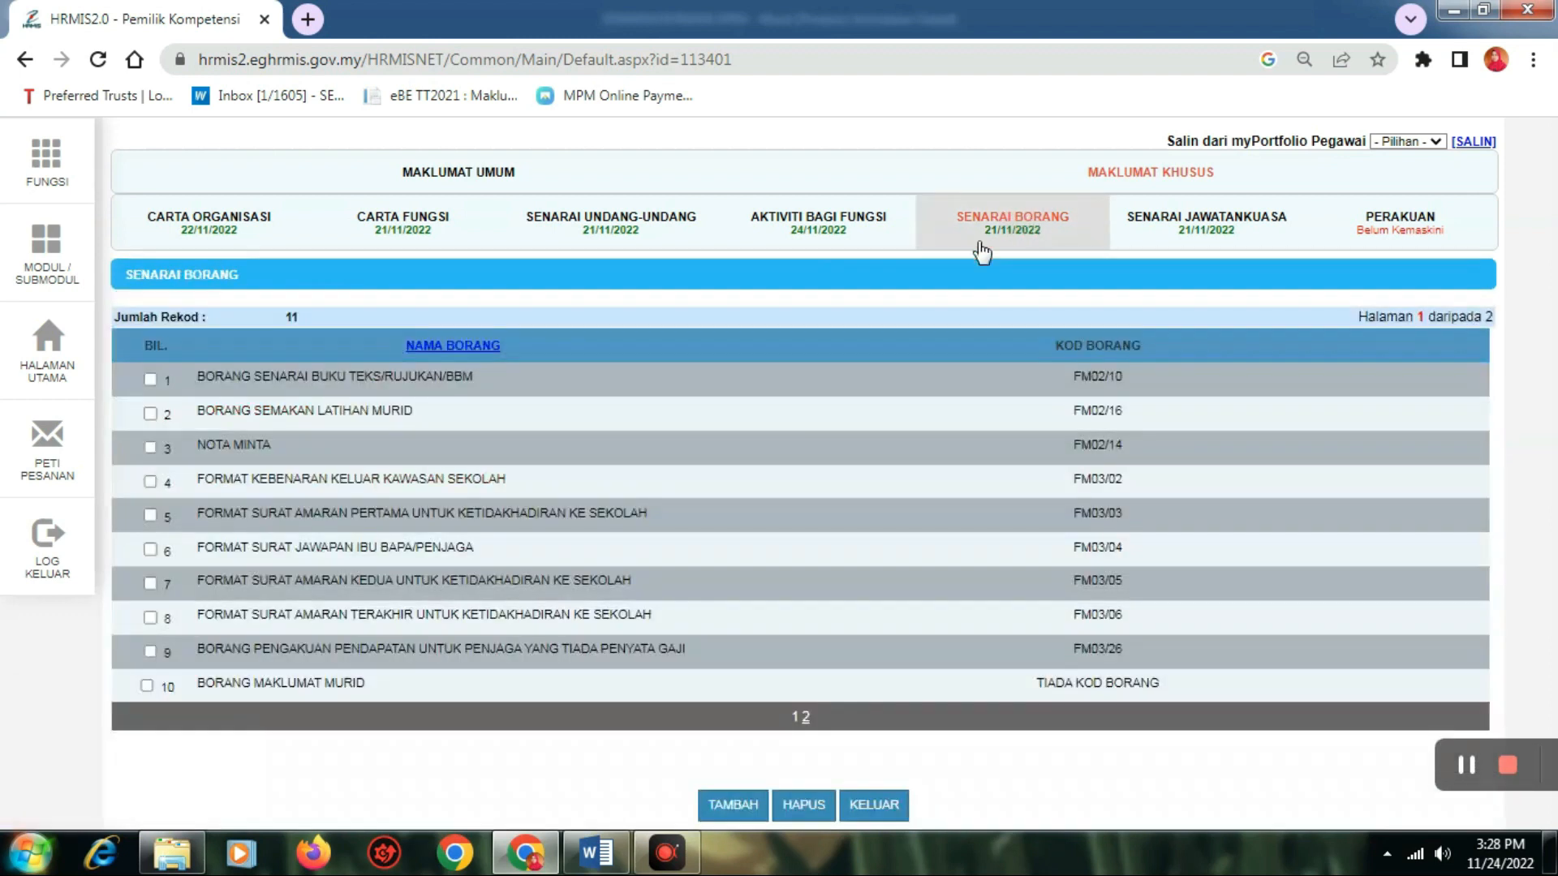
Add the DAFTAR HARTA MODAL form to Senarai Borang and save the record.
left_click(732, 805)
scroll(621, 605, "down", 1)
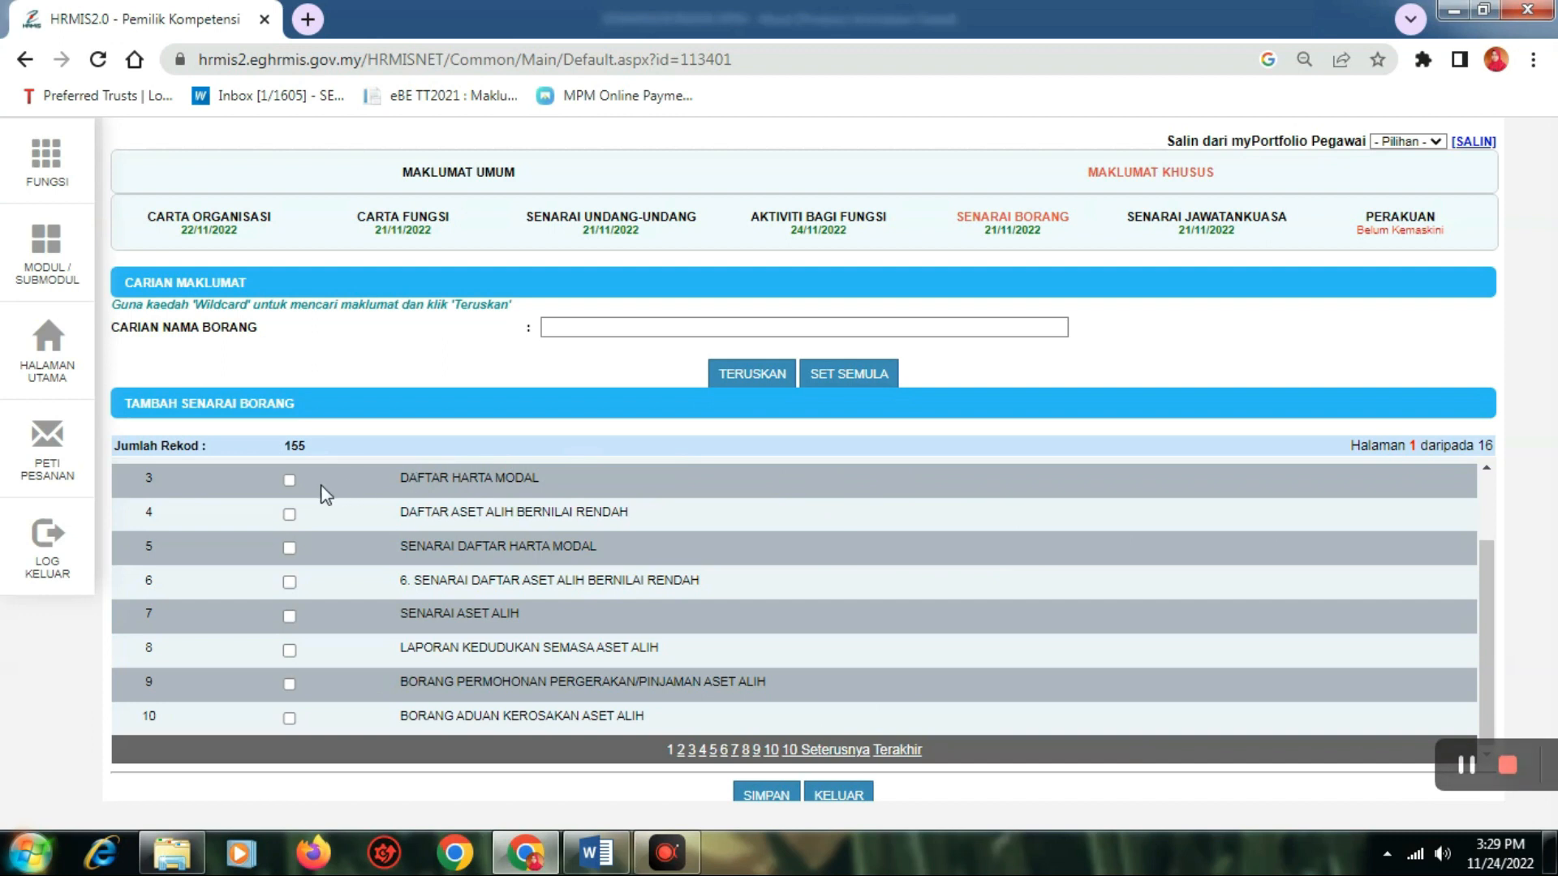
left_click(290, 481)
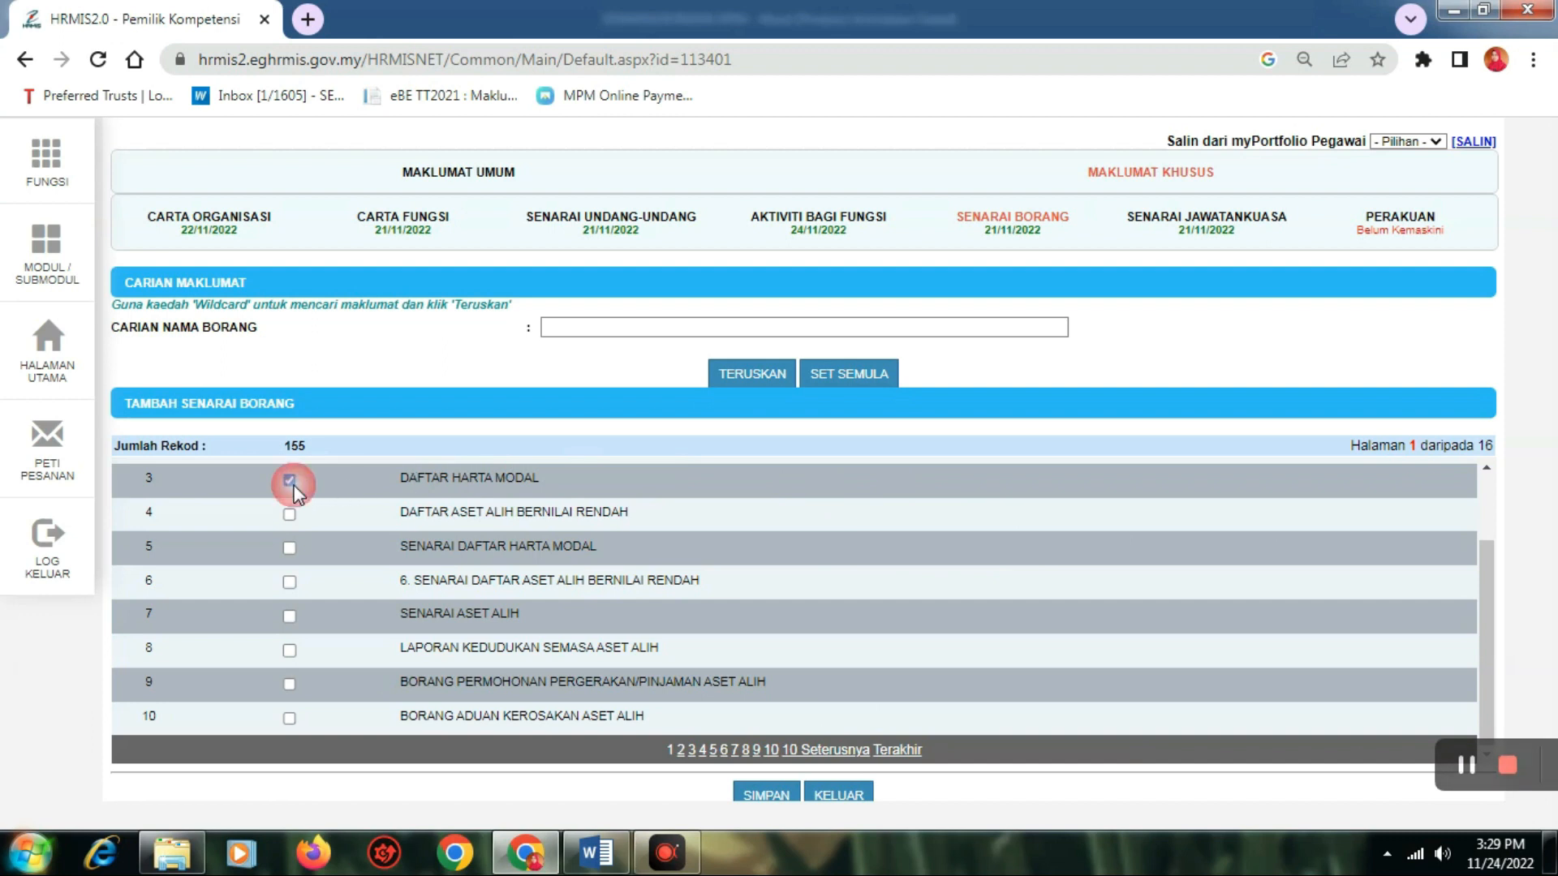
left_click(745, 797)
left_click(887, 193)
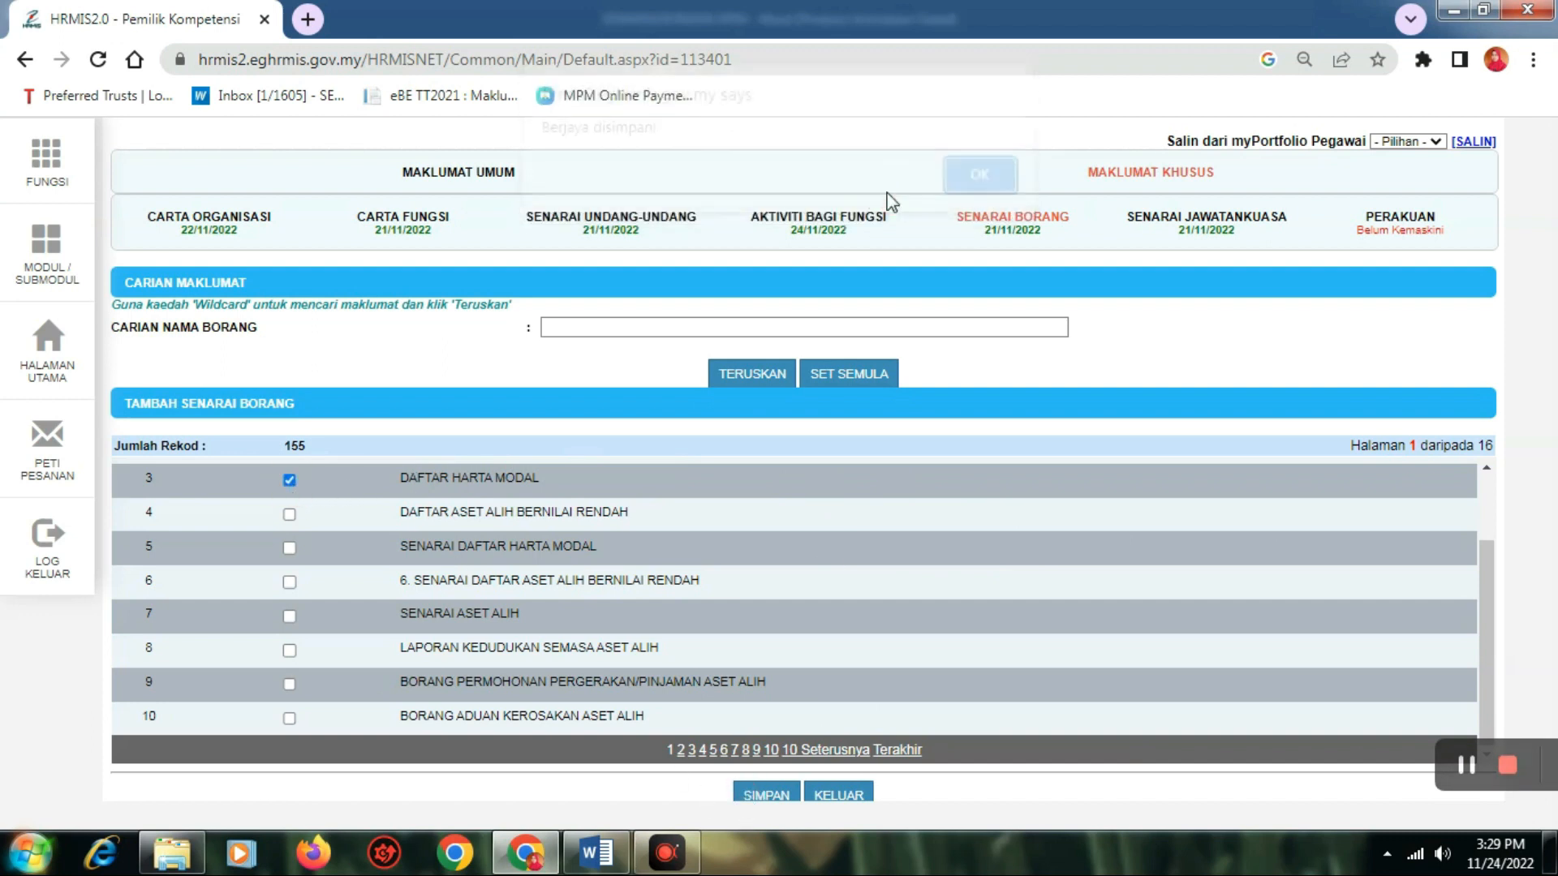
left_click(976, 185)
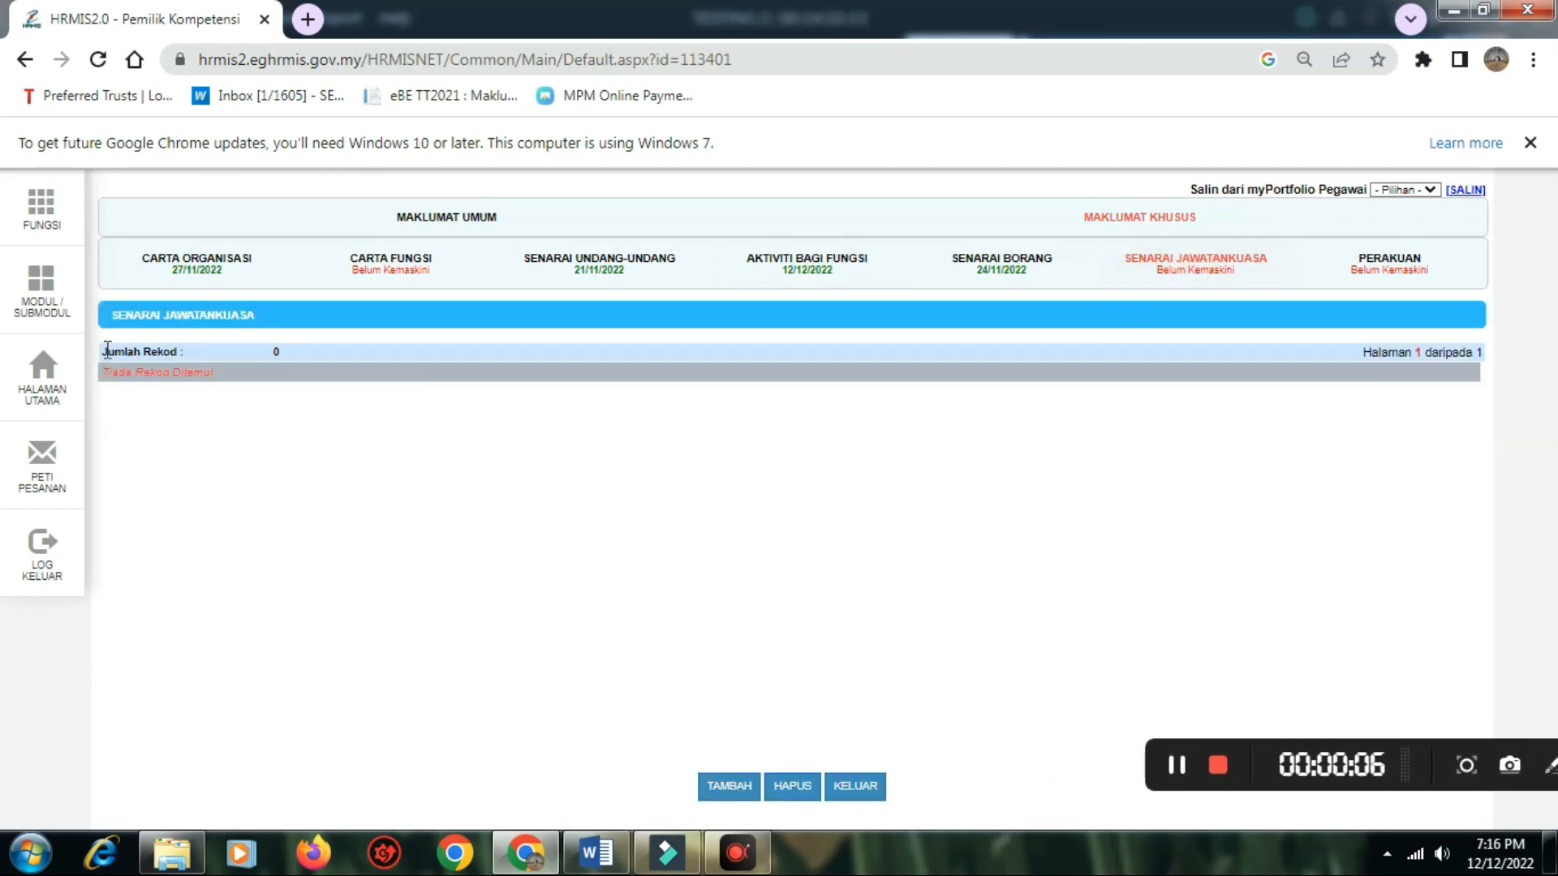
Start adding a committee to Senarai Jawatankuasa and go to page 2 of the available committees.
left_click(725, 788)
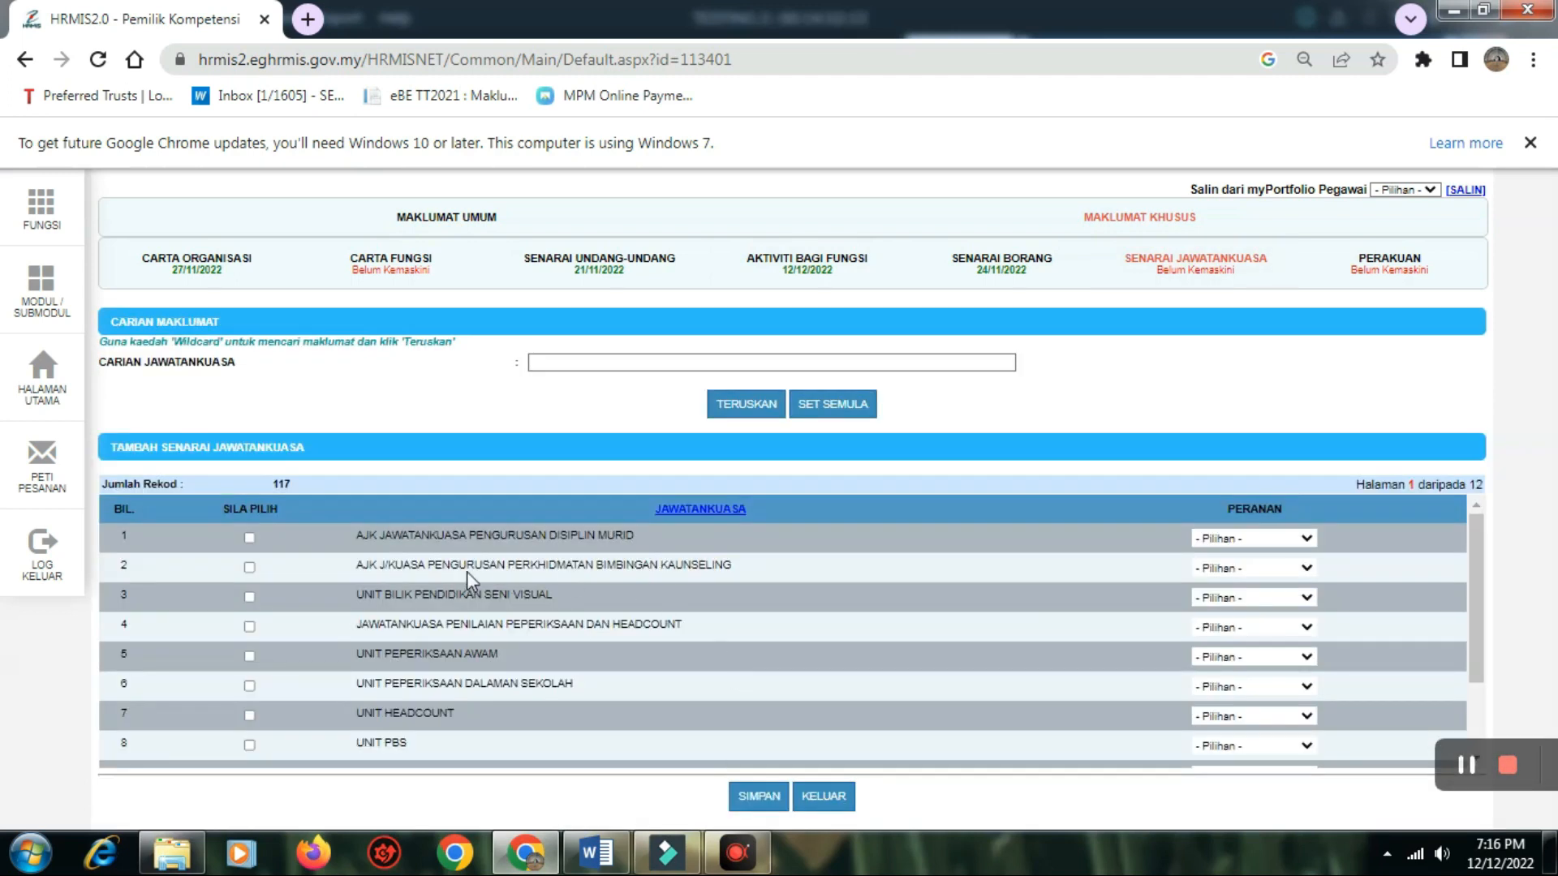
scroll(466, 571, "down", 2)
scroll(476, 578, "up", 2)
scroll(631, 744, "down", 2)
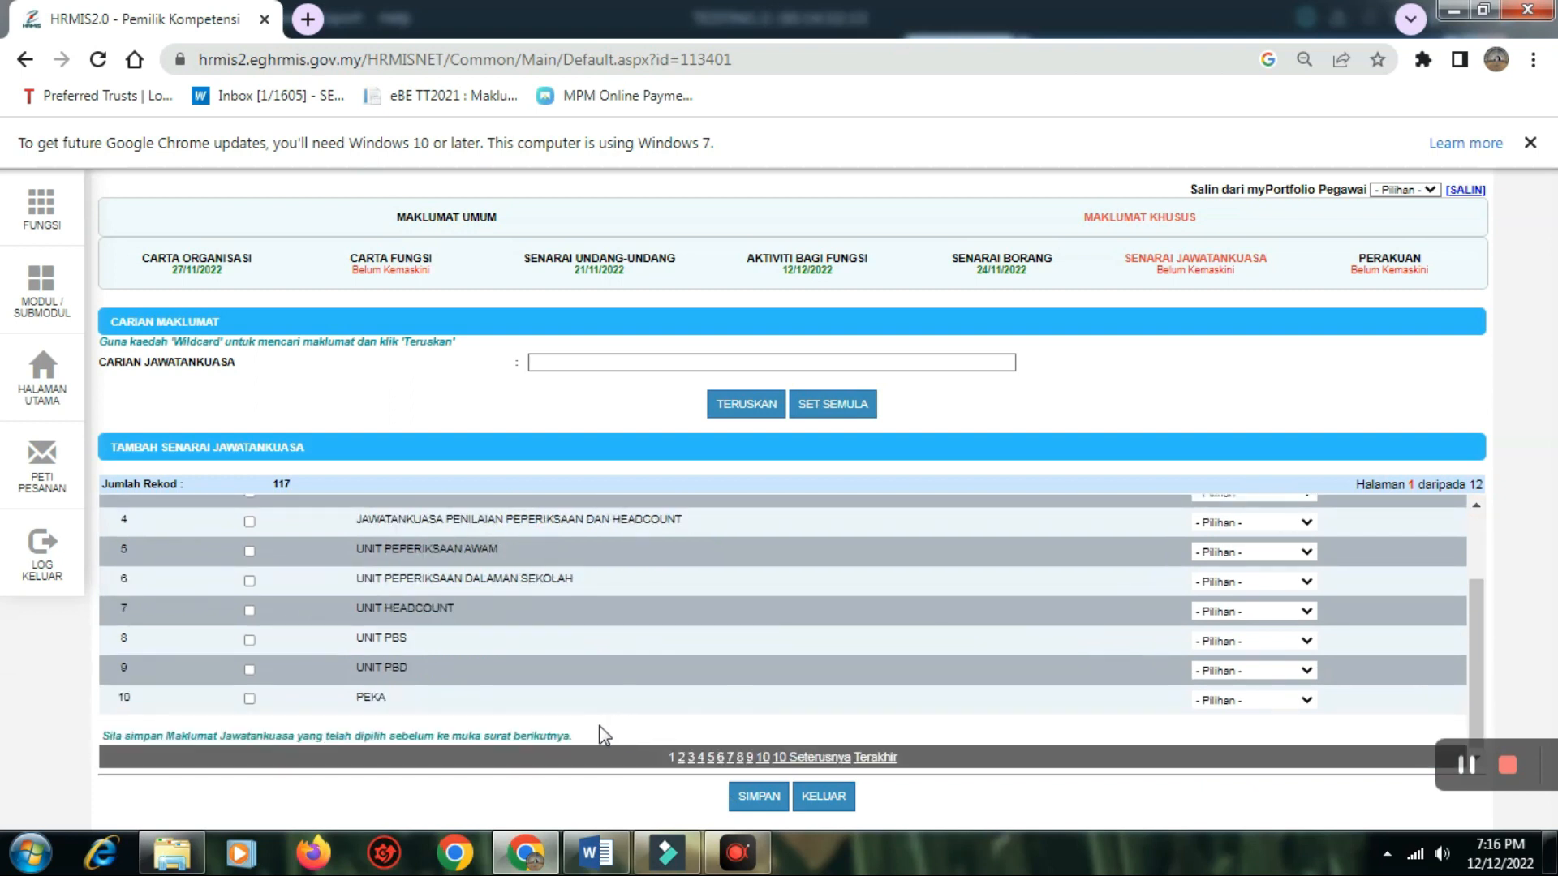
left_click(681, 757)
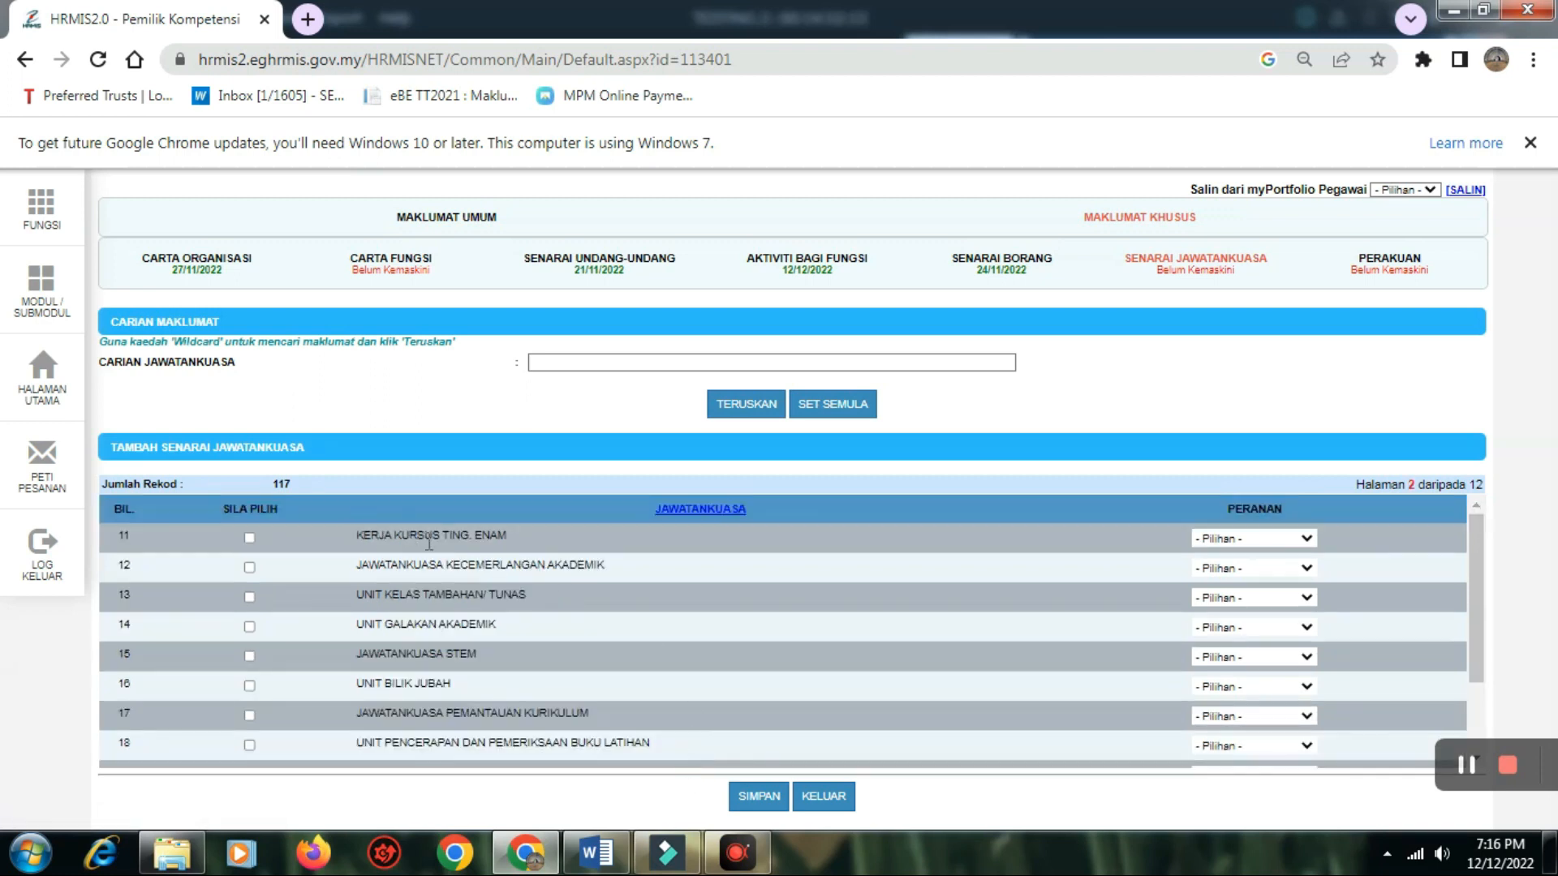
Select the KERJA KURSUS TING. ENAM committee with the role Ahli and save the record.
left_click(249, 538)
left_click(1305, 540)
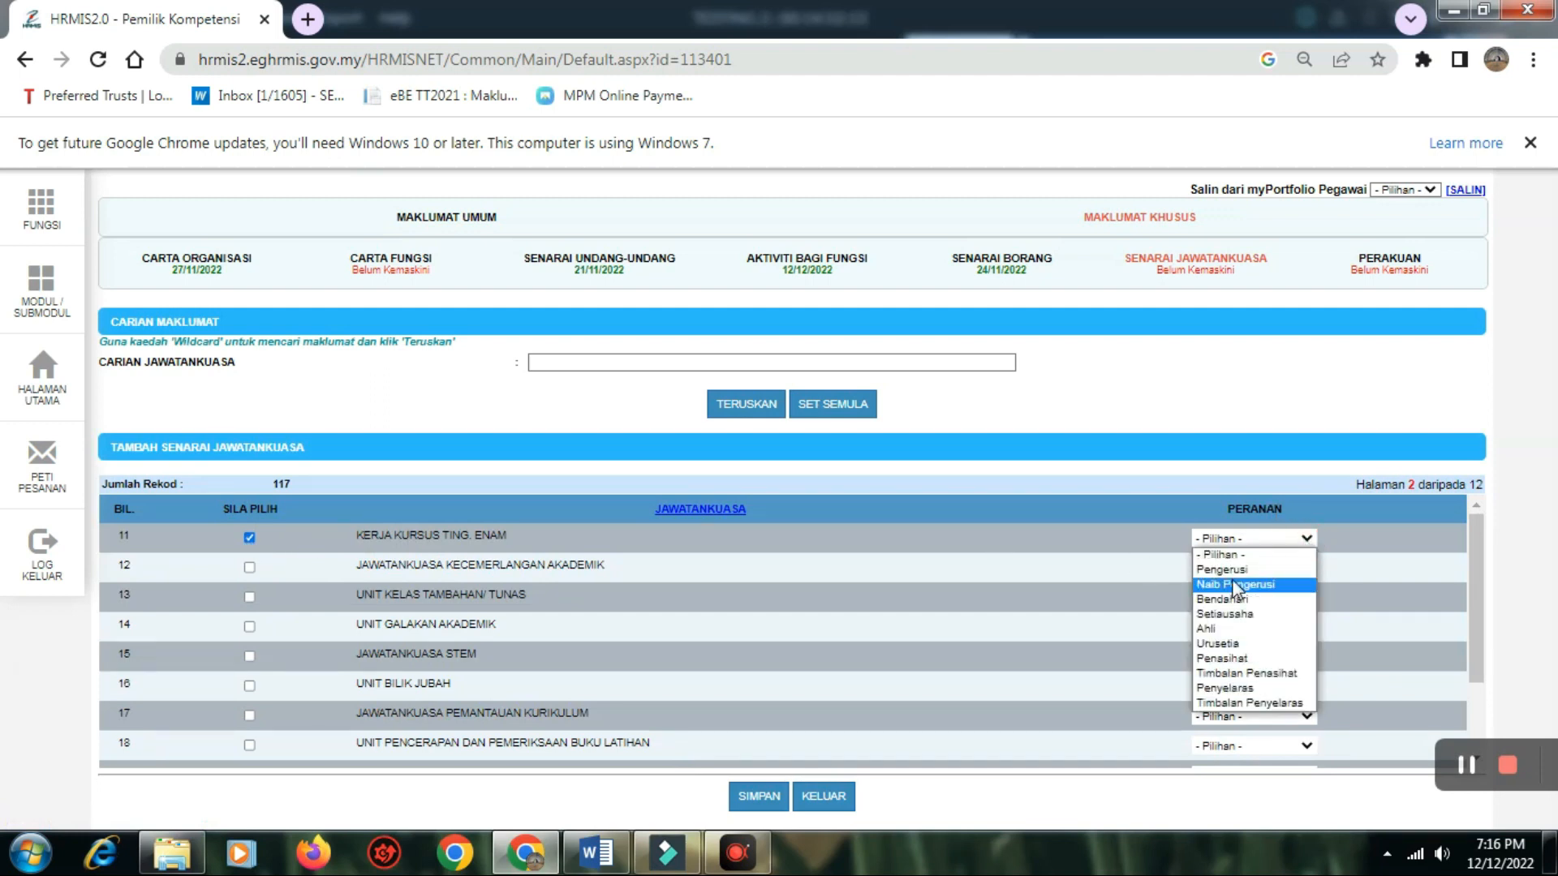
left_click(1218, 630)
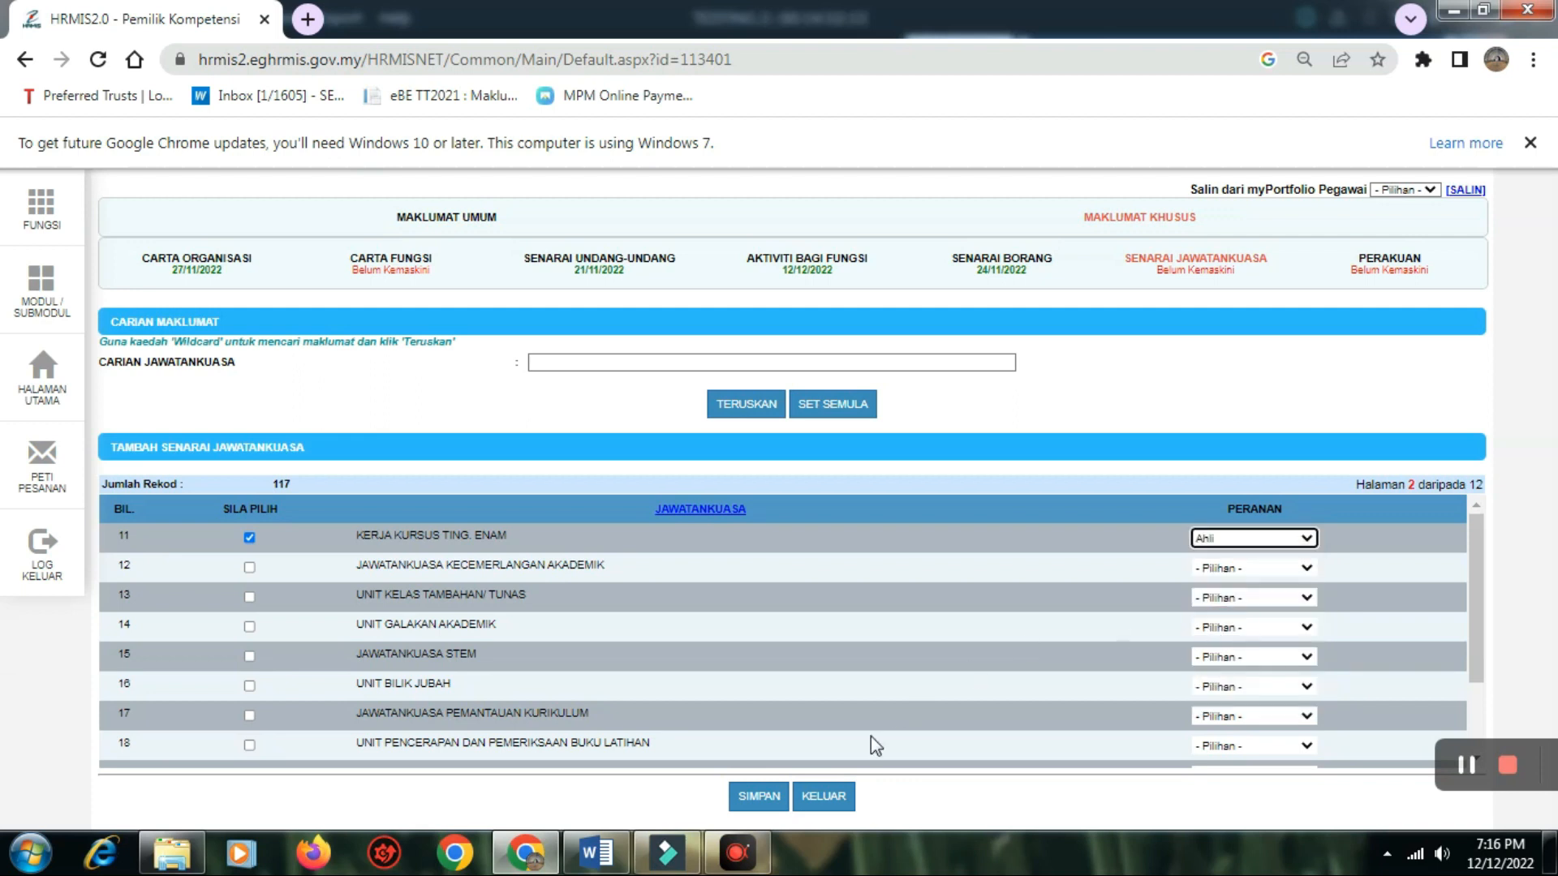
left_click(755, 802)
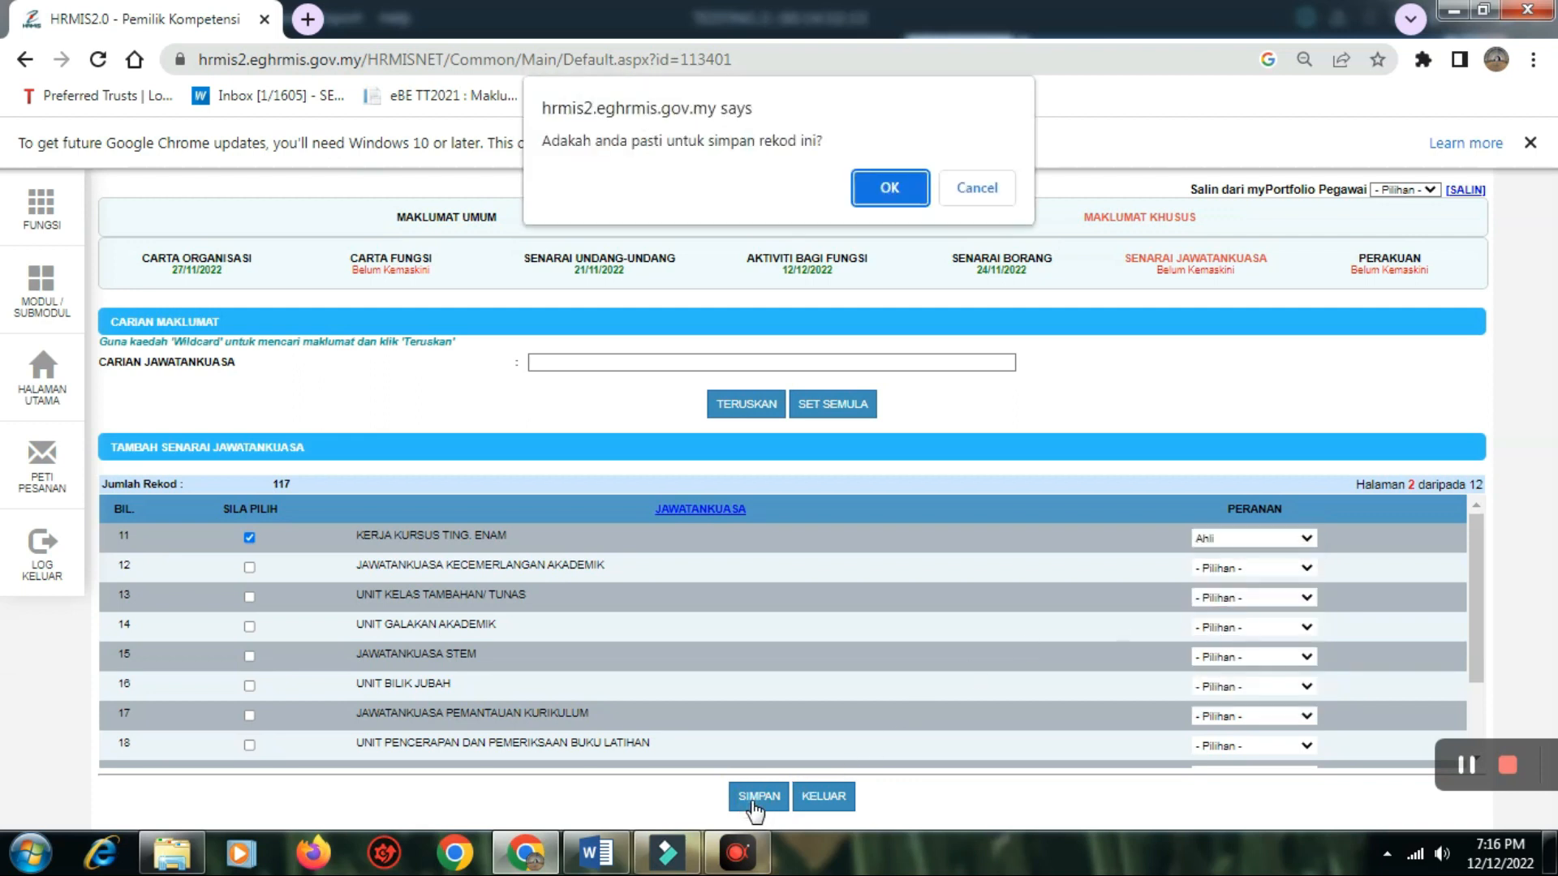
left_click(874, 199)
left_click(976, 190)
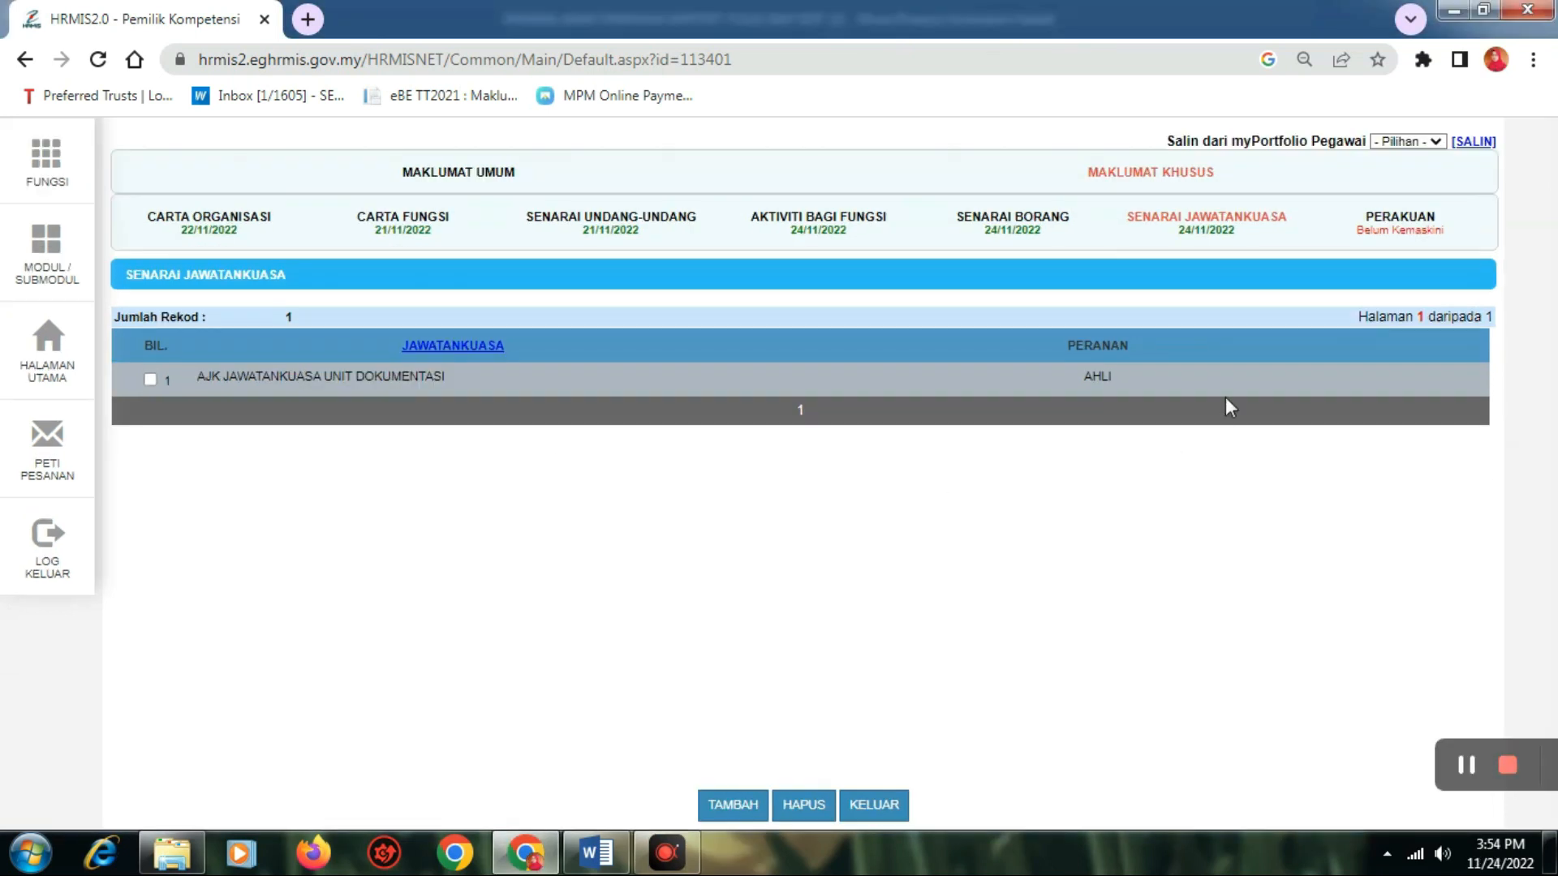
Open the Perakuan section to check the Jadual Semakan Akhir.
left_click(1394, 227)
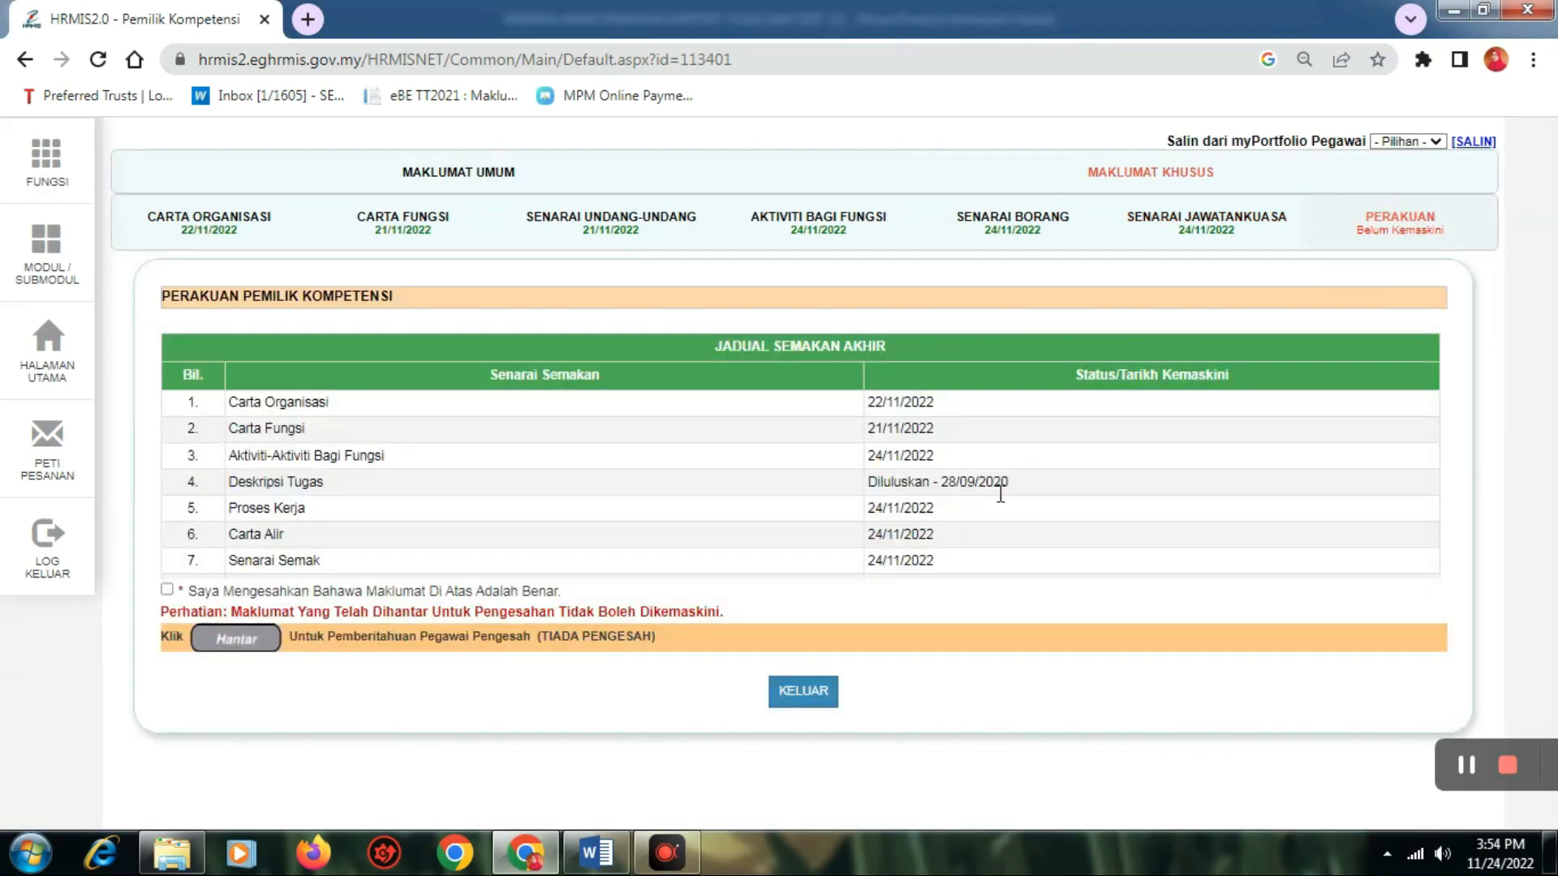